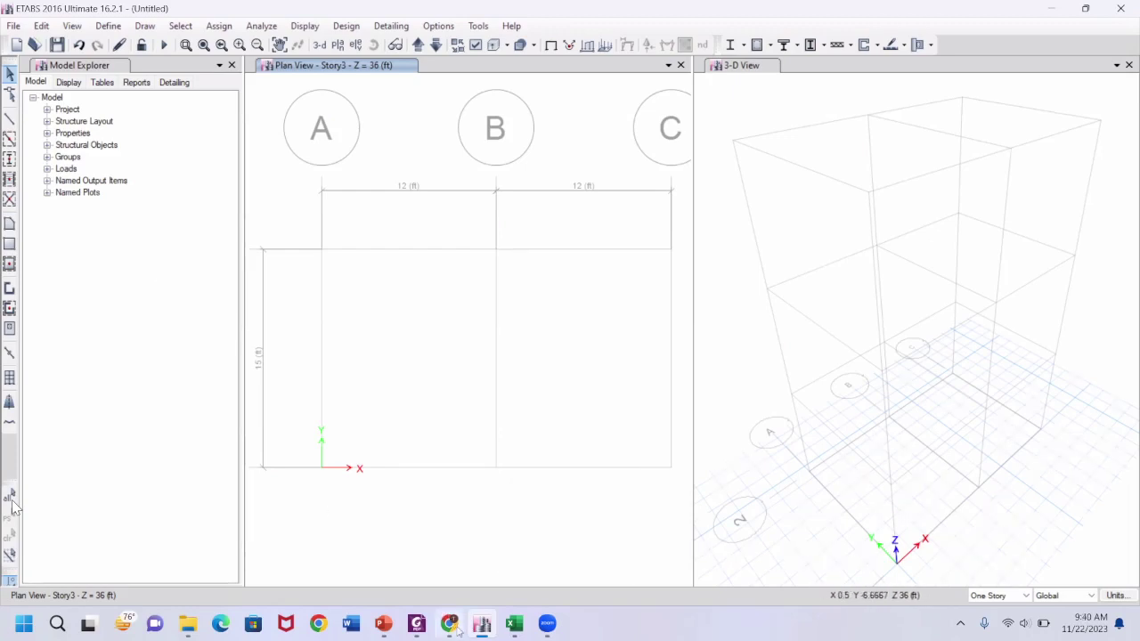
Switch to the PowerPoint slide and add the line "Concrete fc' = 3.5ksi" above the beam size in the text box
mouse_move(475, 629)
click(383, 624)
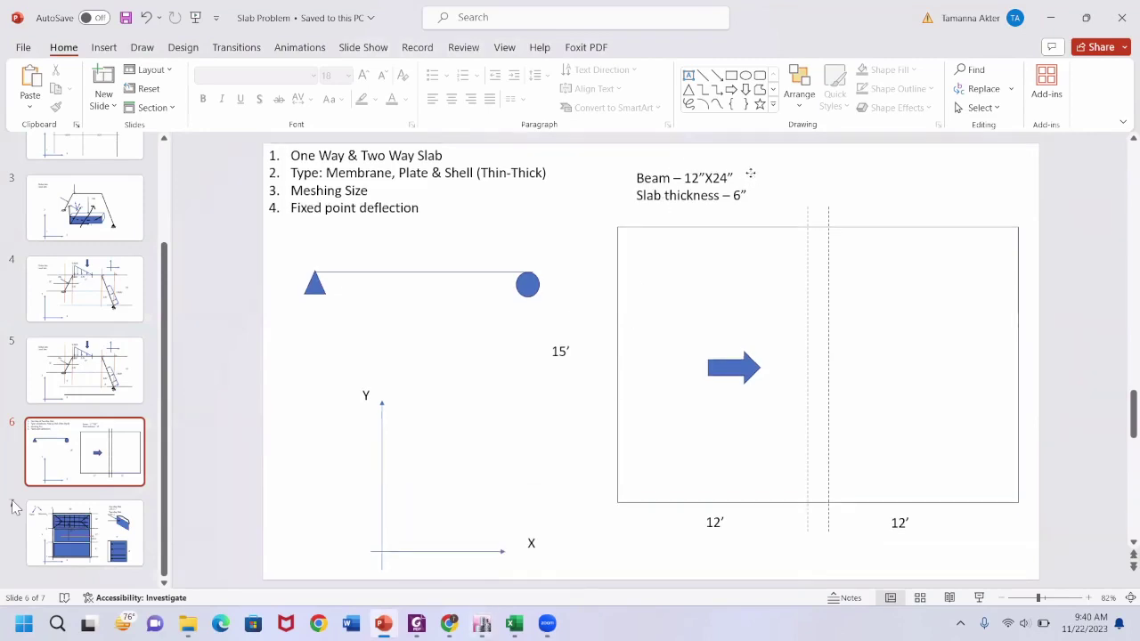
click(662, 172)
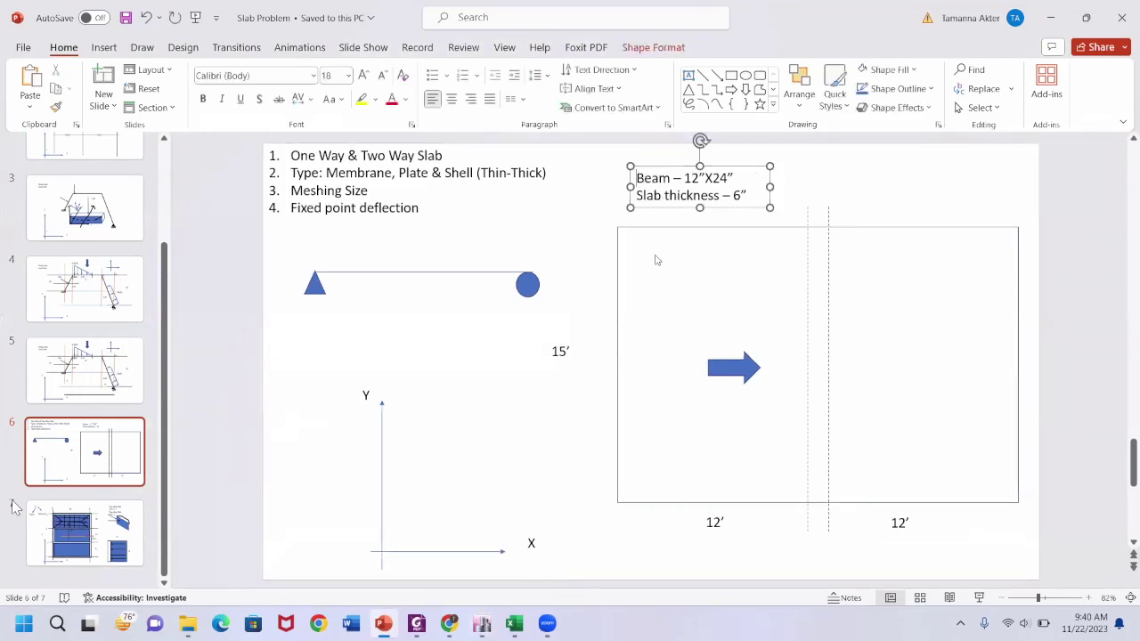
key(Return)
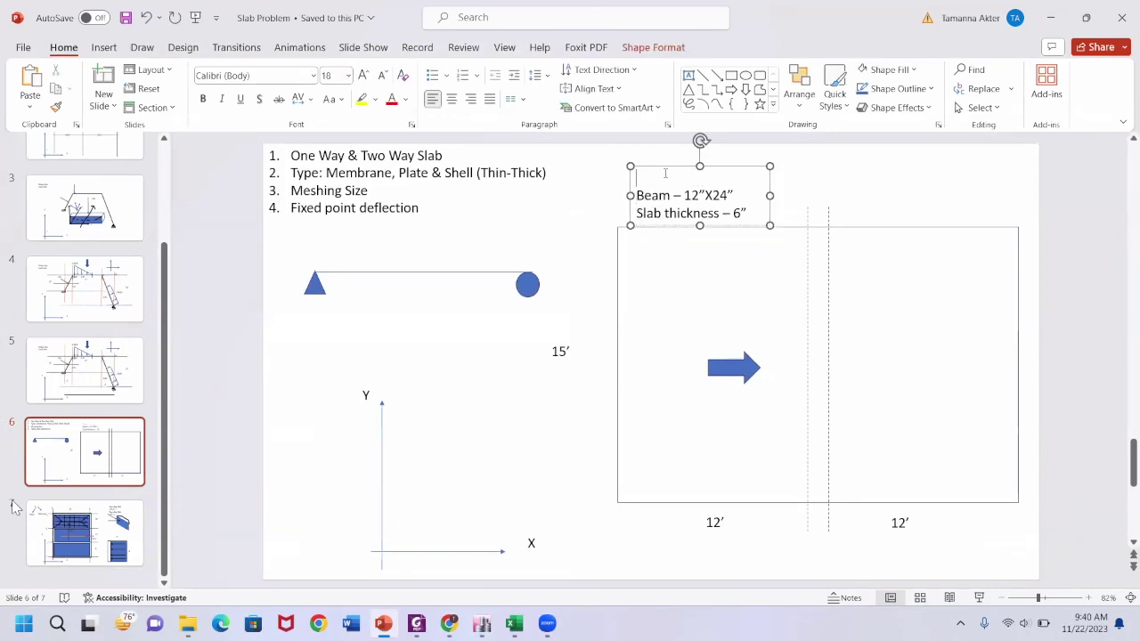
text(Concret e)
key(BackSpace)
key(BackSpace)
text(e)
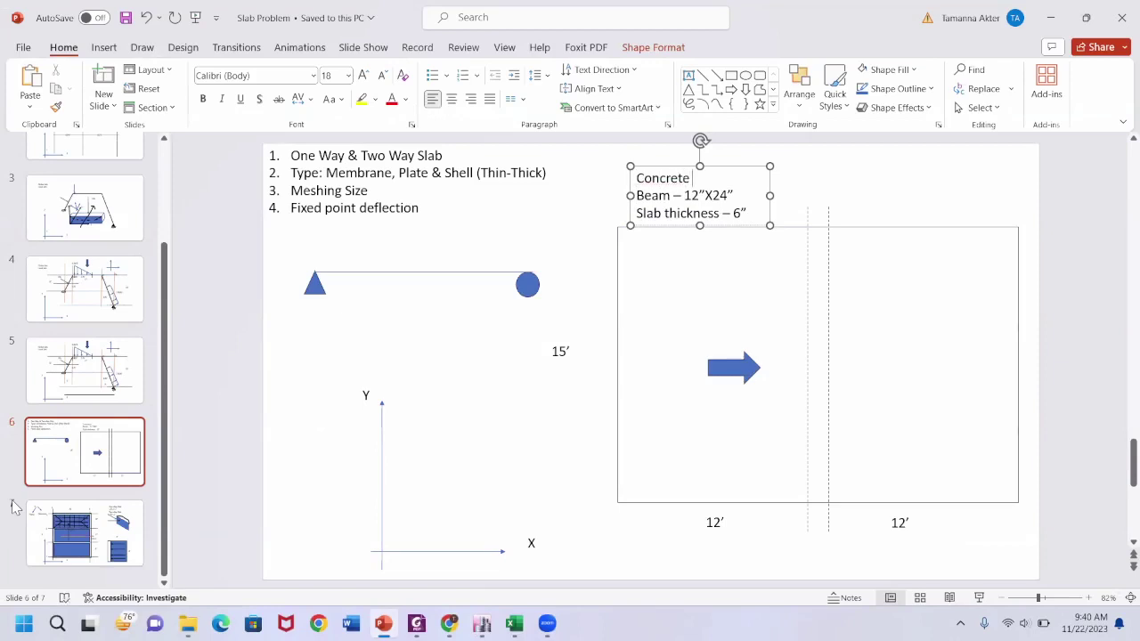
text( s)
key(BackSpace)
text(f)
text(c')
text( =)
text( 3.5)
text(ks)
key(BackSpace)
key(BackSpace)
text(ksi)
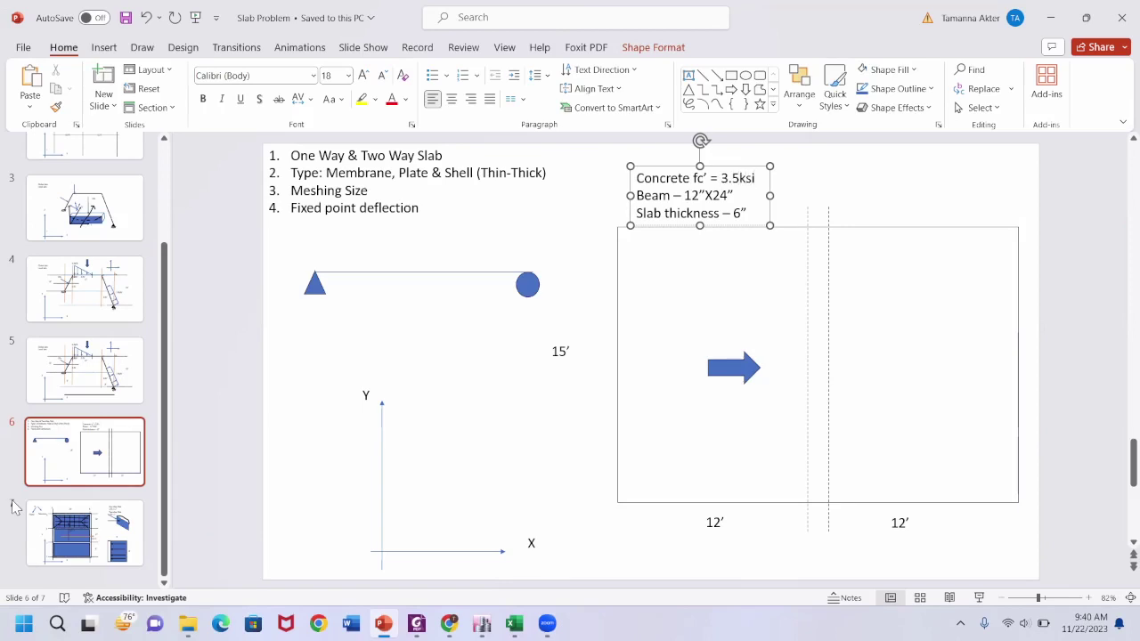
click(540, 208)
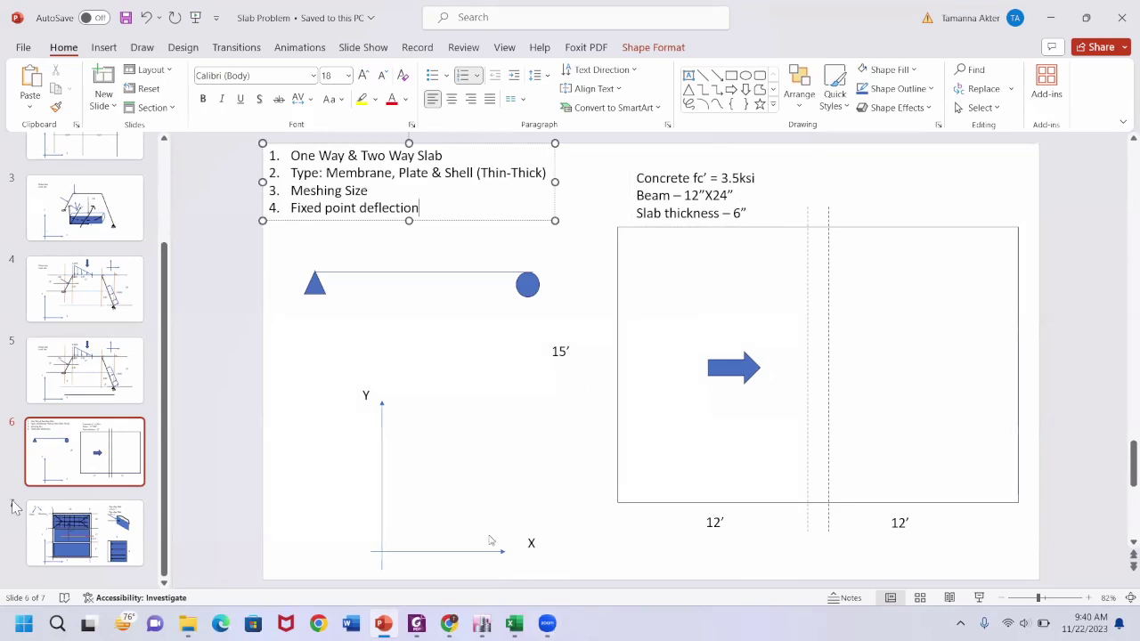
Switch back to ETABS and add a copy of the 4000Psi concrete material, naming it "fc' = 3.5 ksi"
key(alt+Tab)
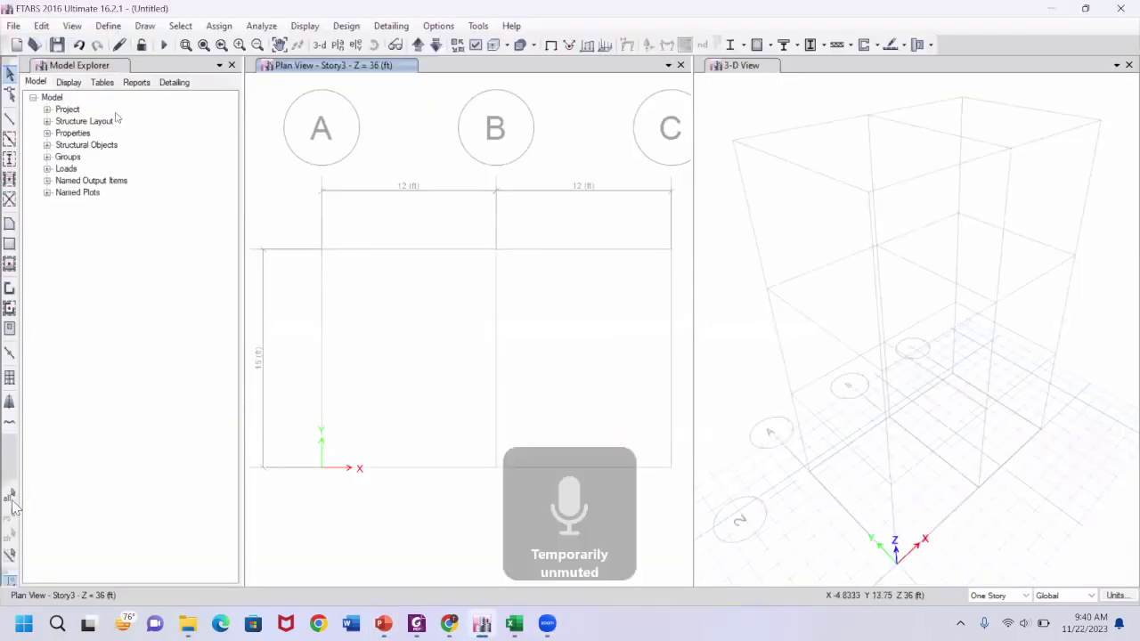
click(88, 32)
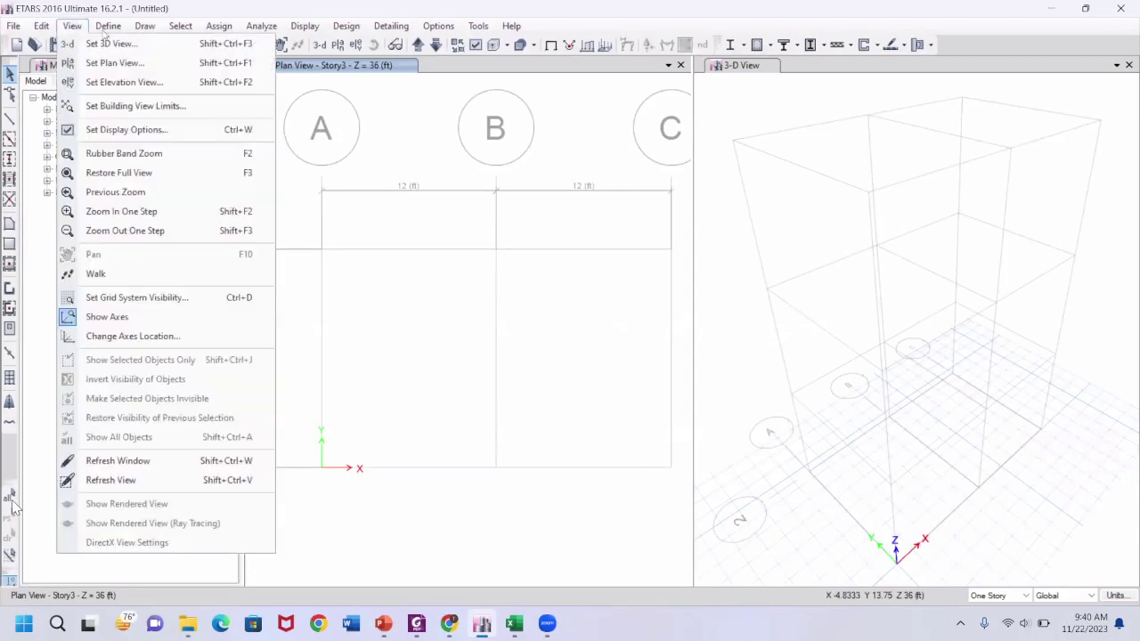
mouse_move(108, 26)
click(129, 46)
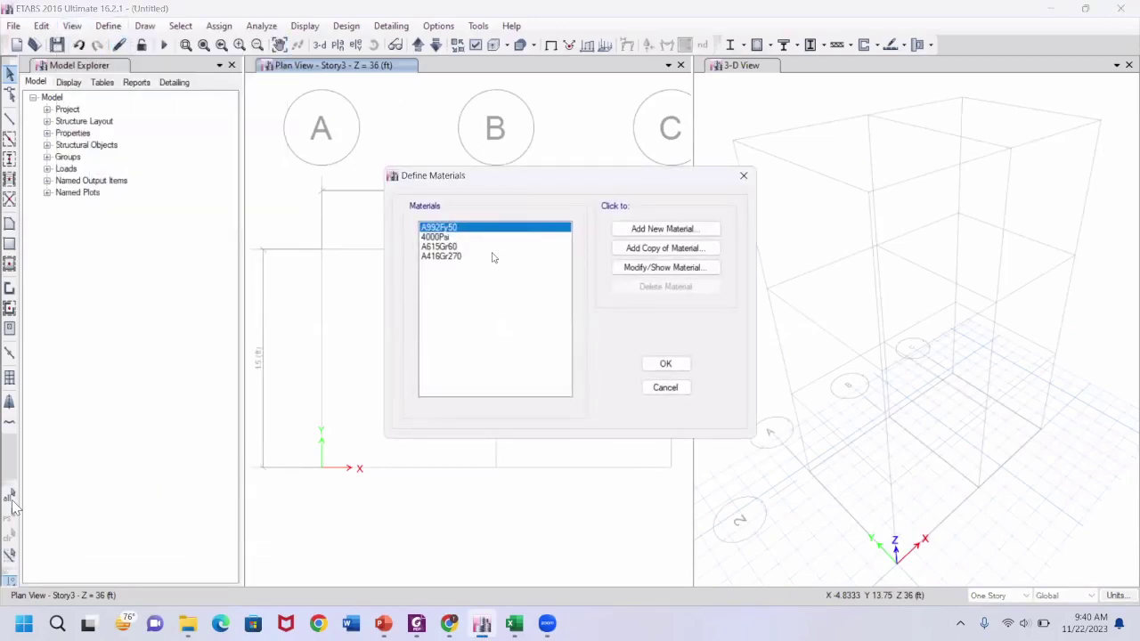
click(443, 237)
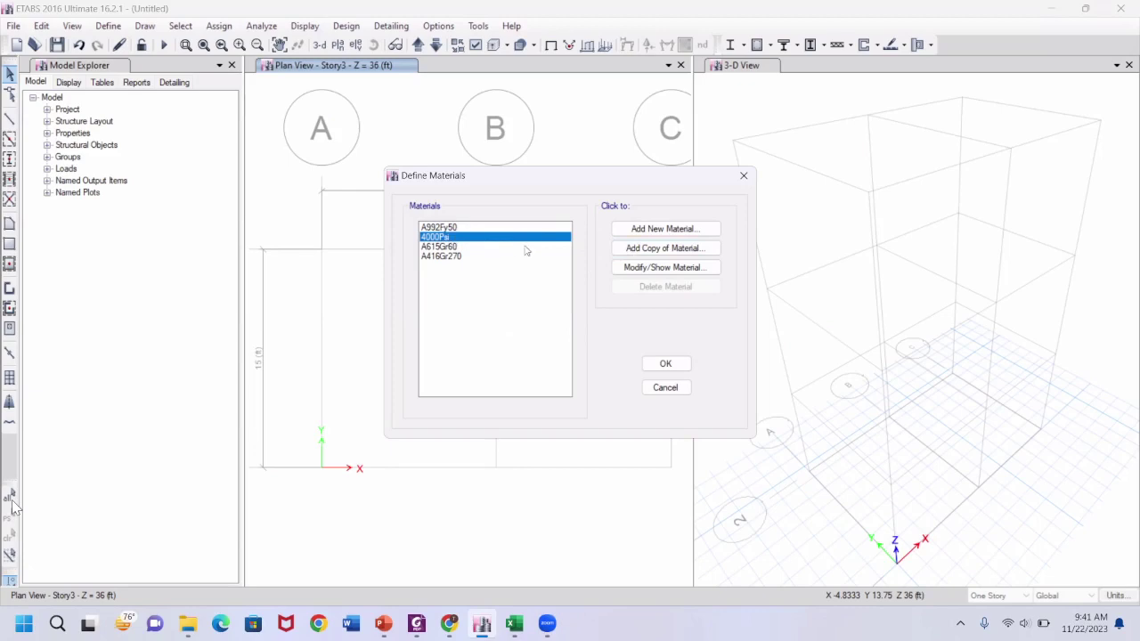
click(648, 267)
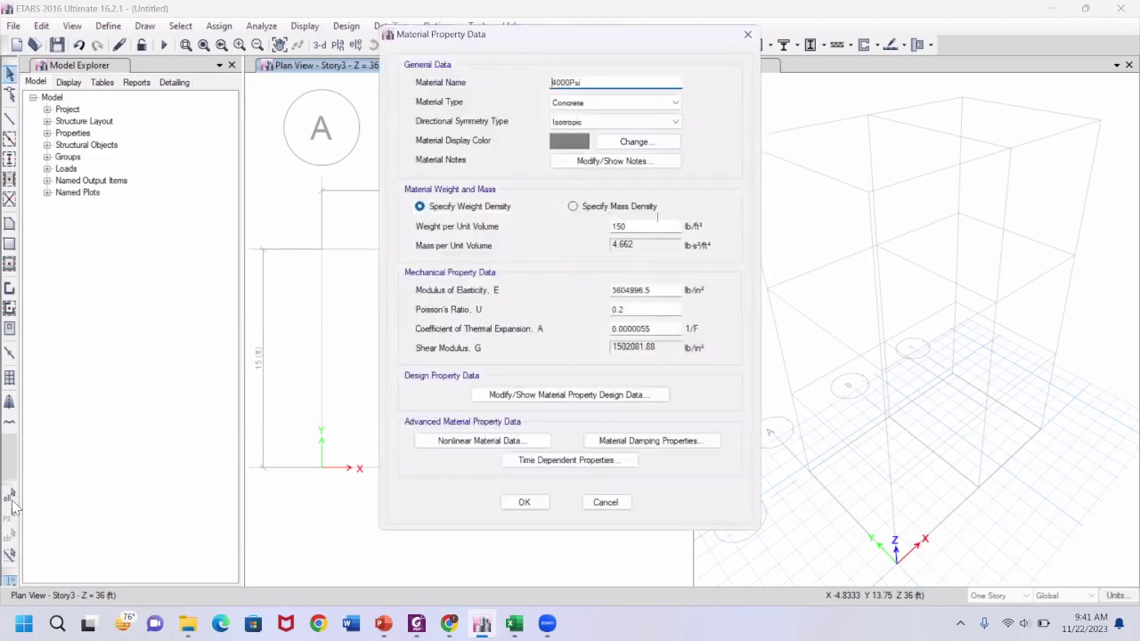
click(748, 36)
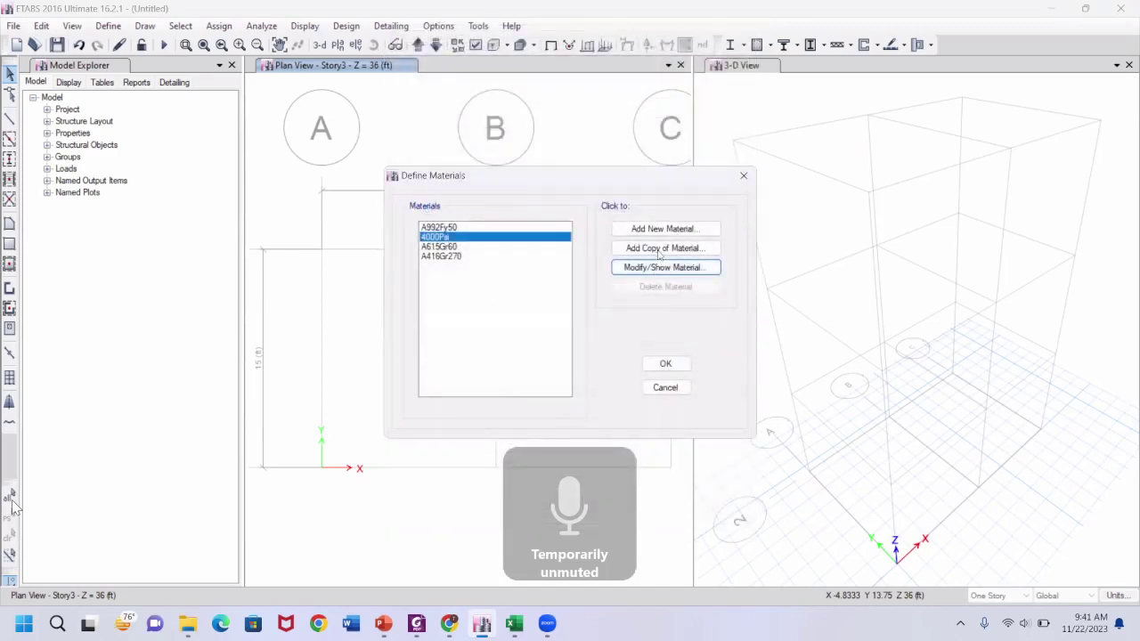
click(657, 247)
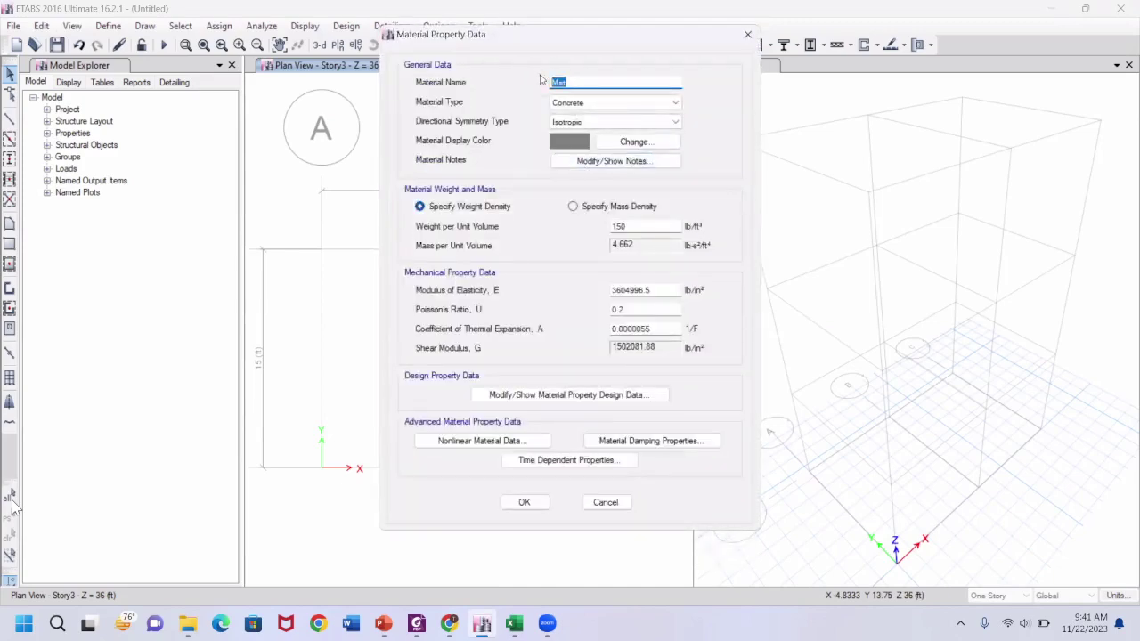
text(c)
key(BackSpace)
text(fc' = 3.5 ksi)
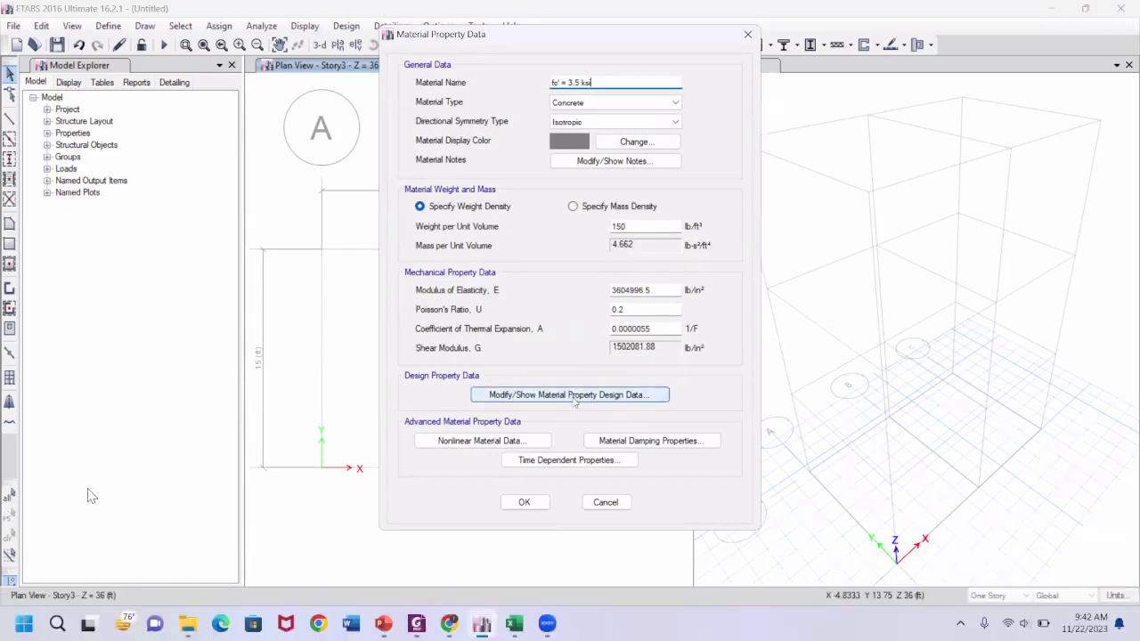
Set the new concrete's specified compressive strength to 3500 lb/in² and accept the material definitions
click(570, 394)
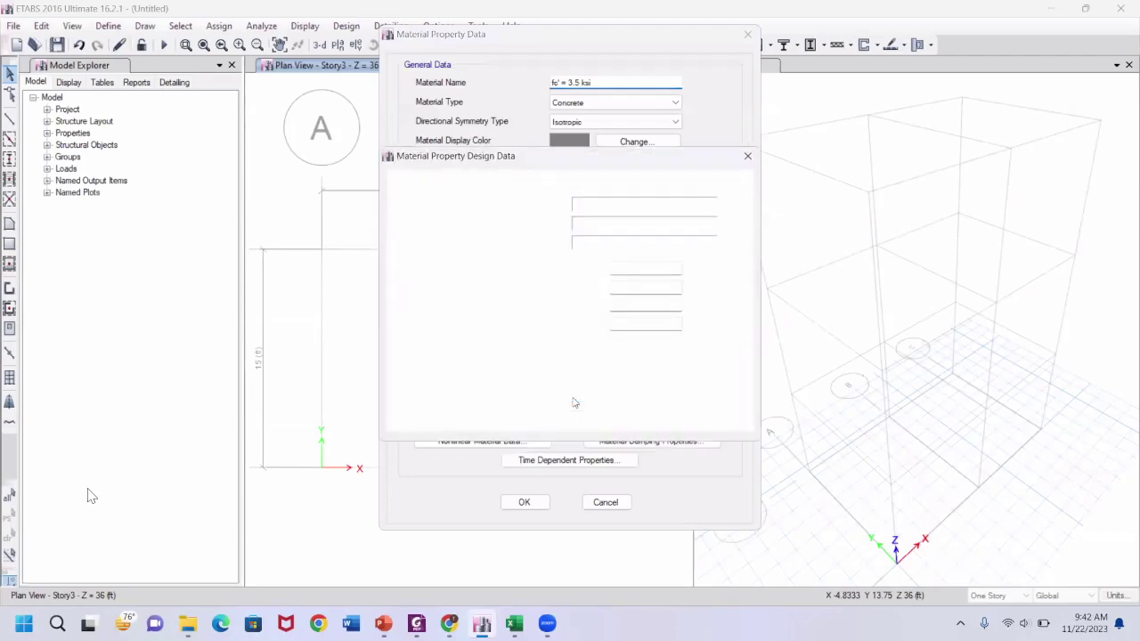
click(640, 271)
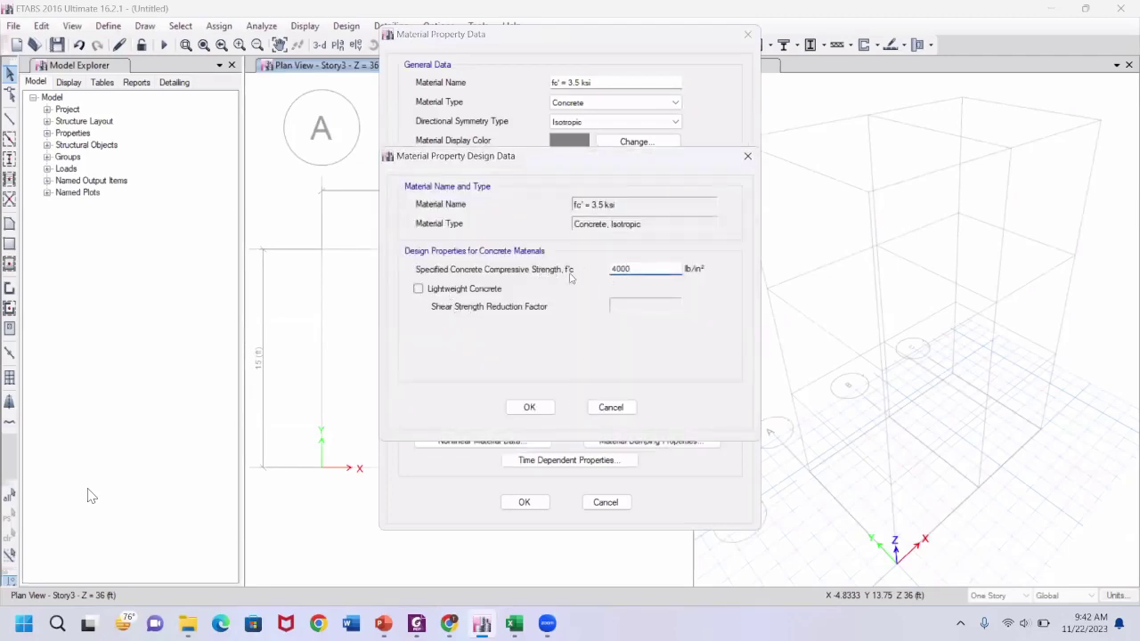
click(747, 156)
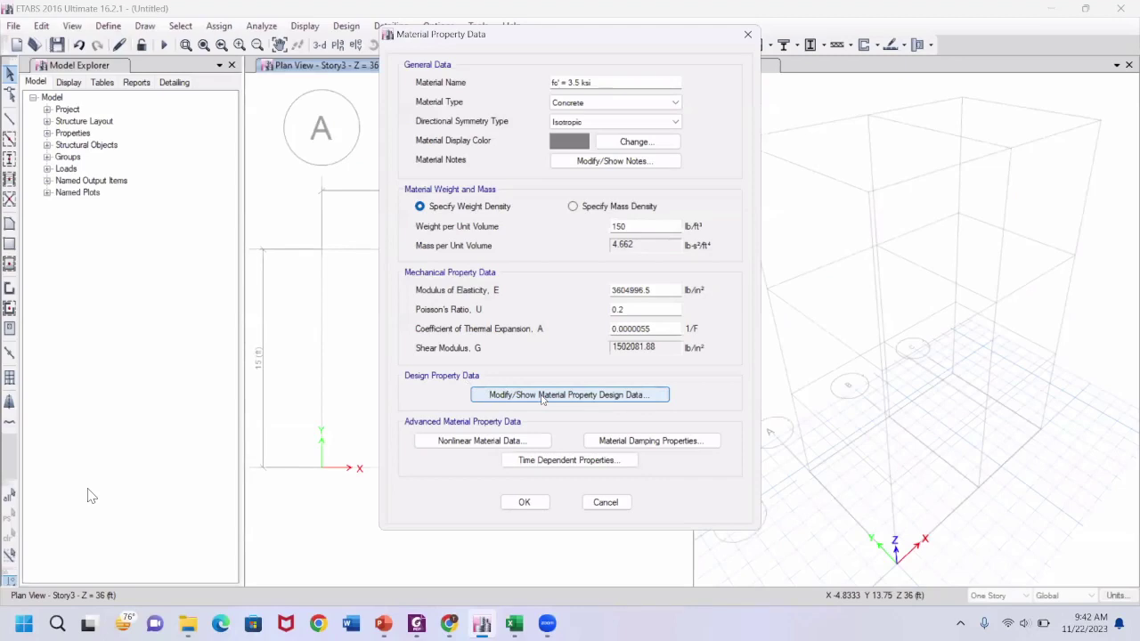
click(542, 394)
click(628, 268)
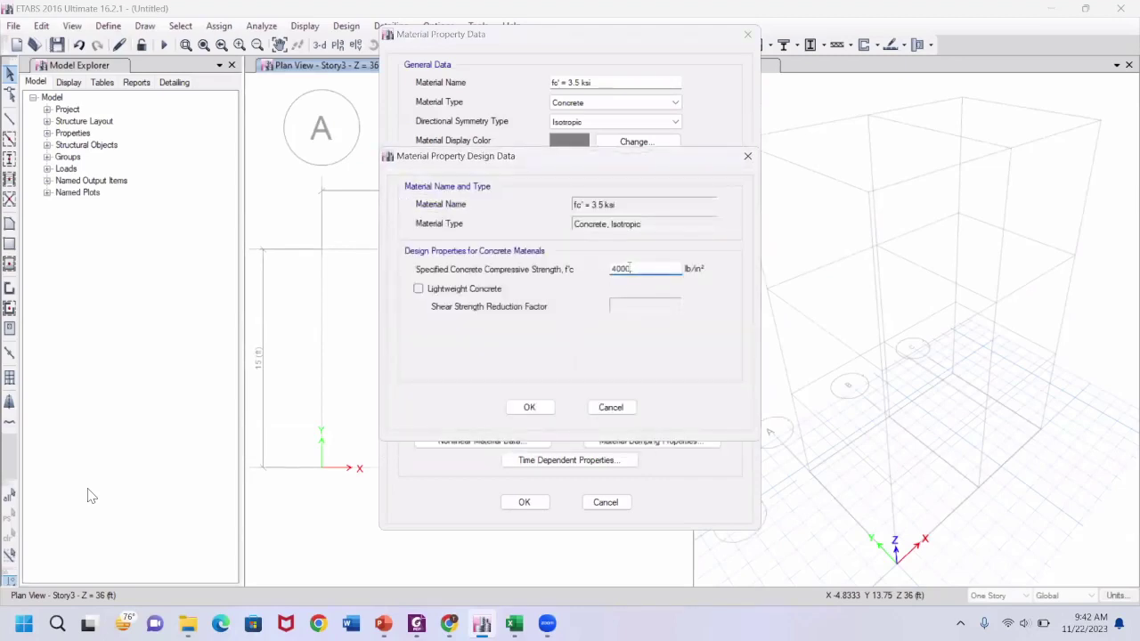
drag(629, 268, 603, 266)
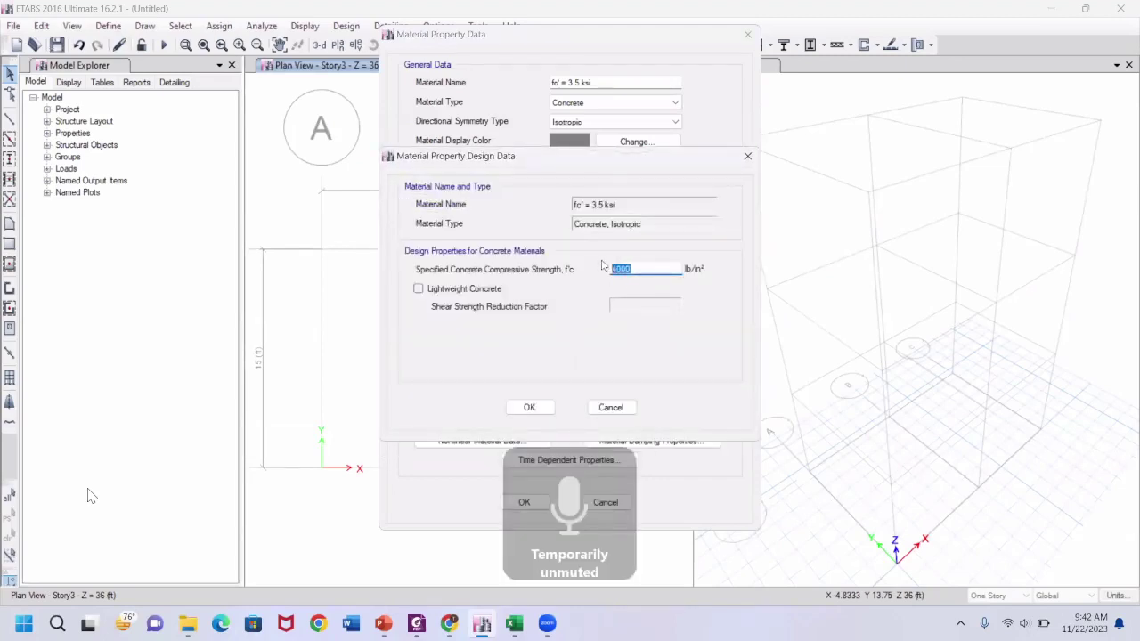
text(3500)
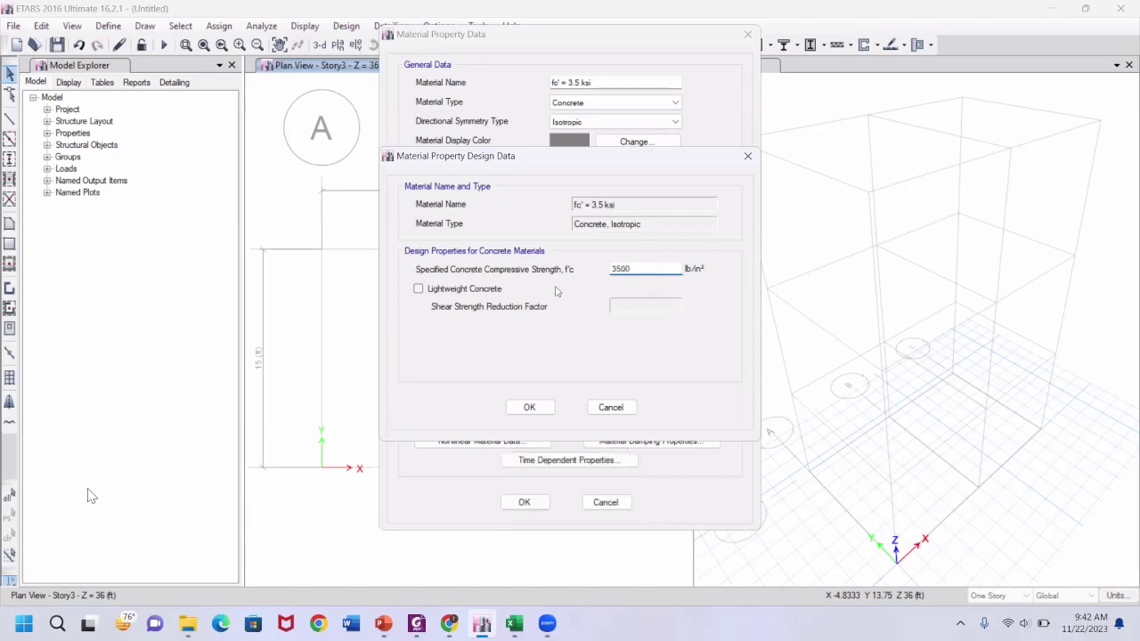
click(538, 410)
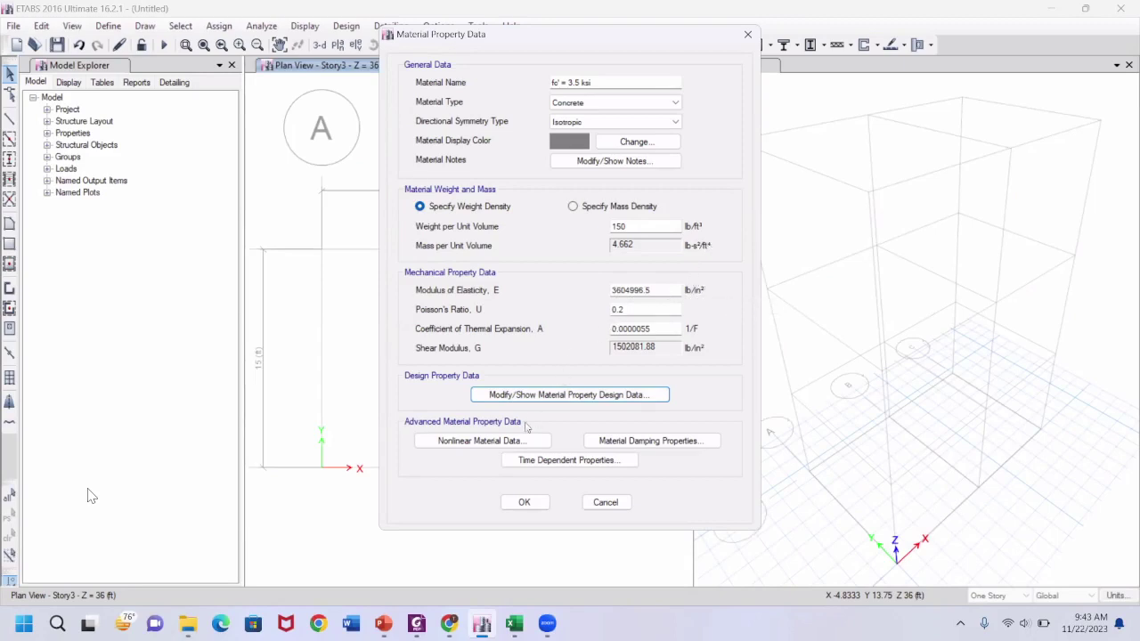
click(525, 503)
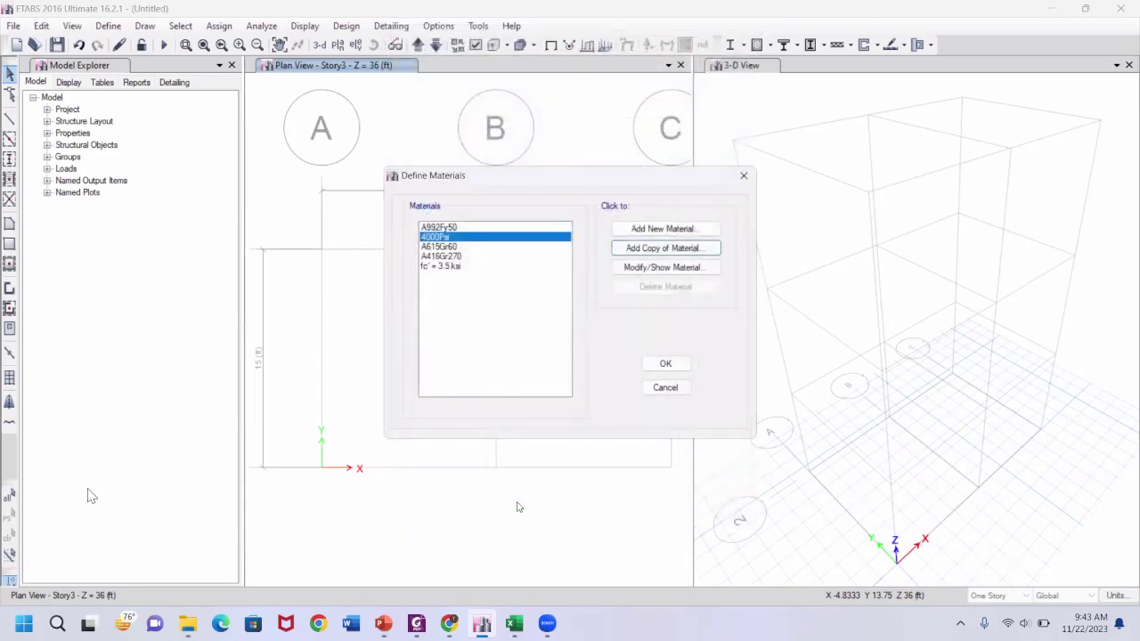
click(446, 270)
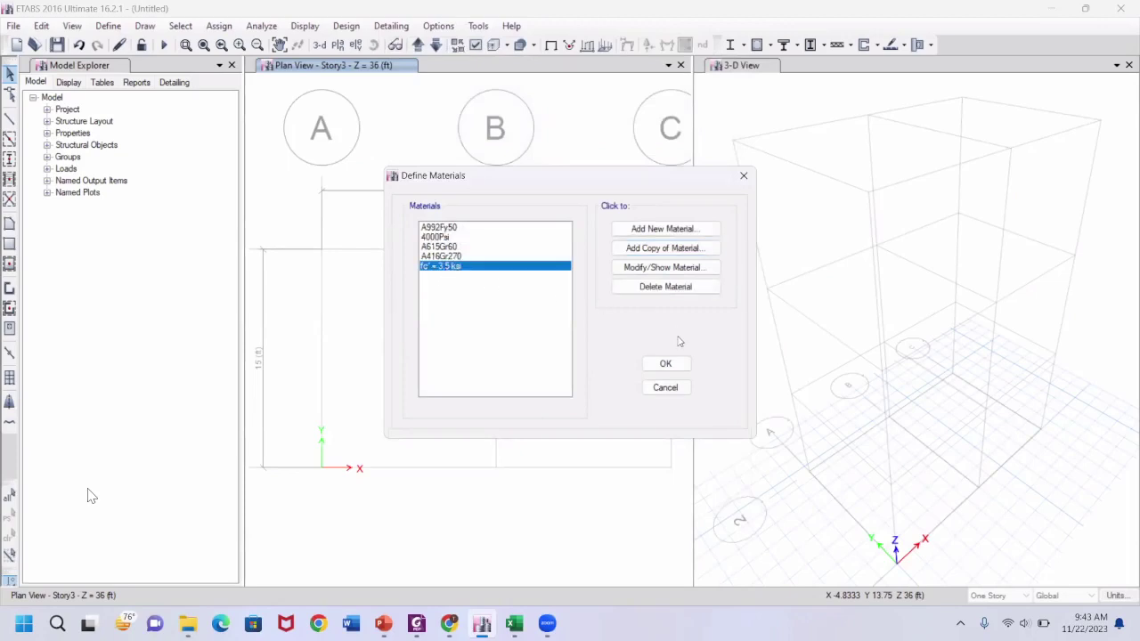
click(666, 365)
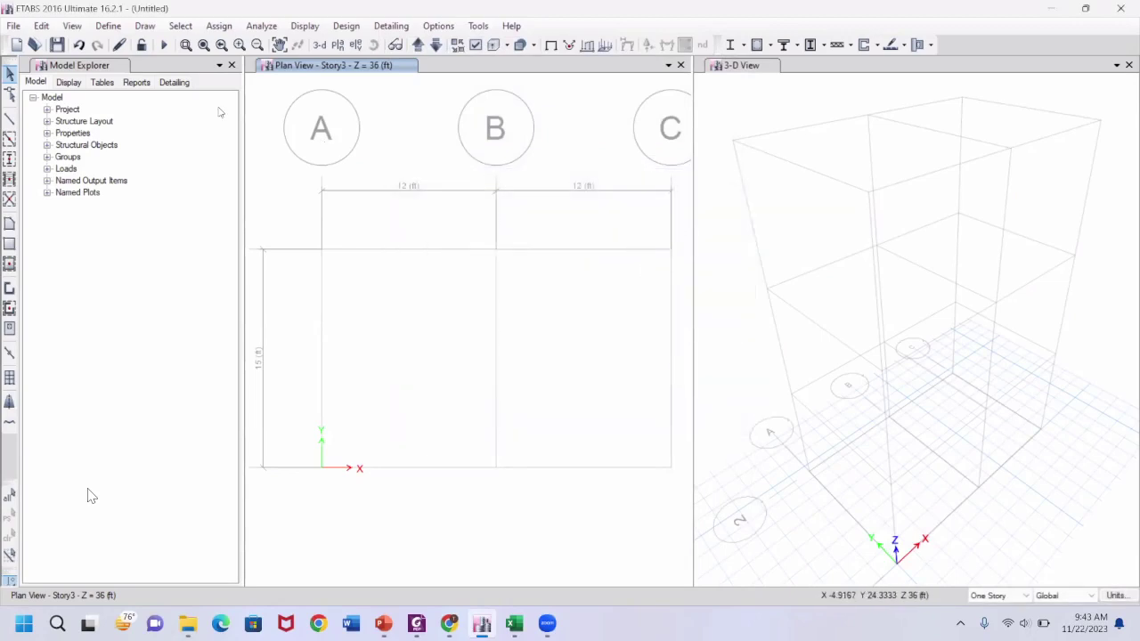
Delete the frame section properties from A-CompBm through SteelCol using multiple deletion
click(102, 28)
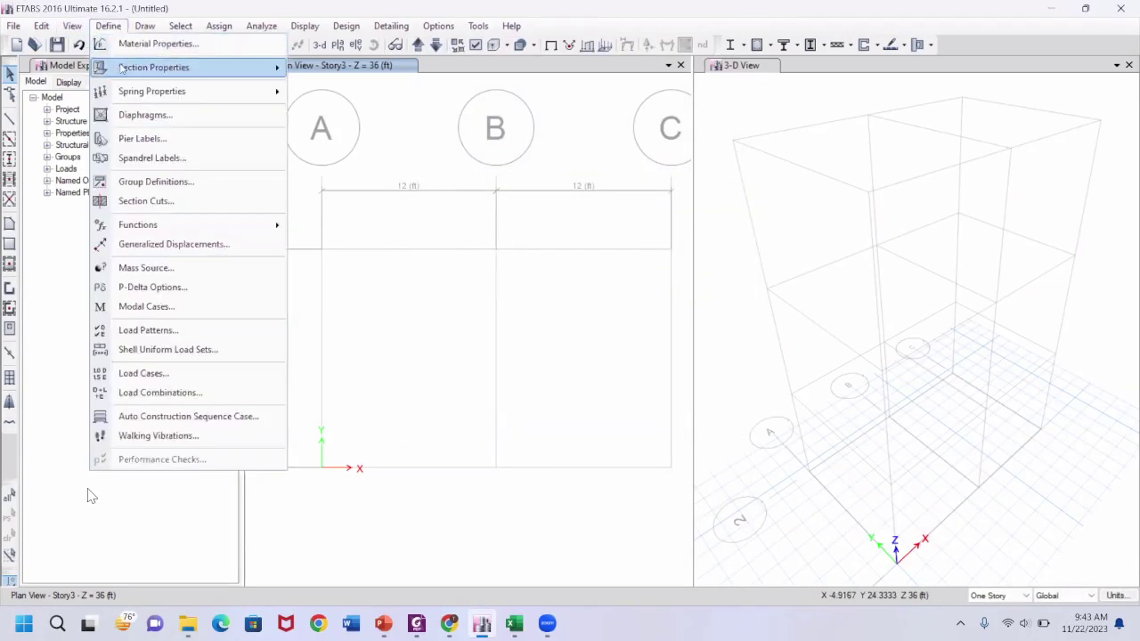
mouse_move(121, 70)
click(329, 71)
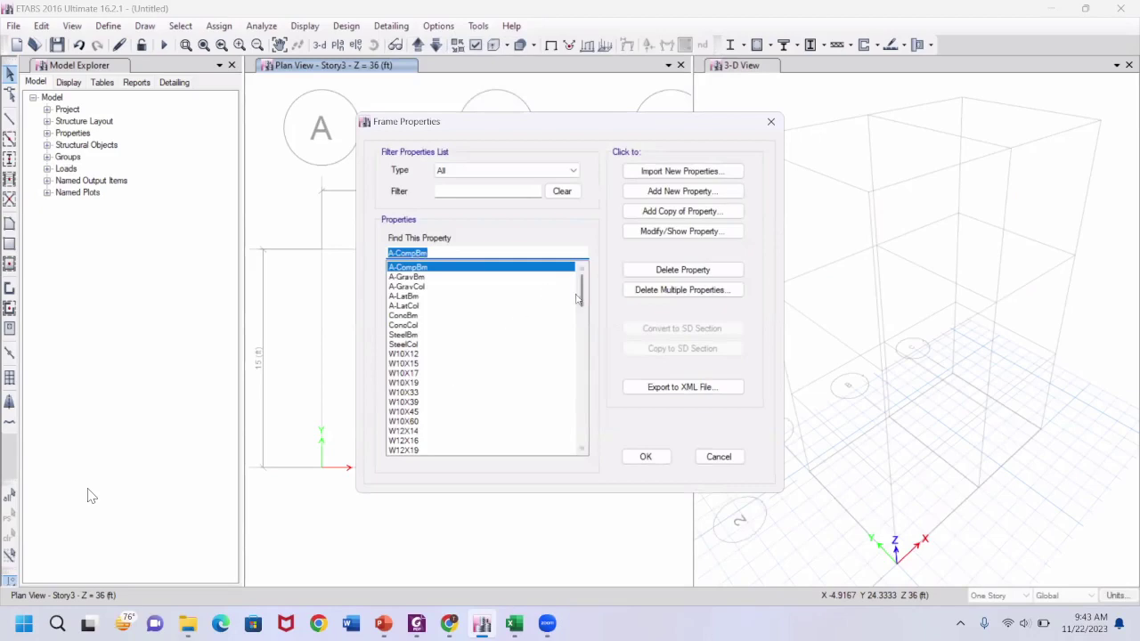
drag(581, 292, 508, 457)
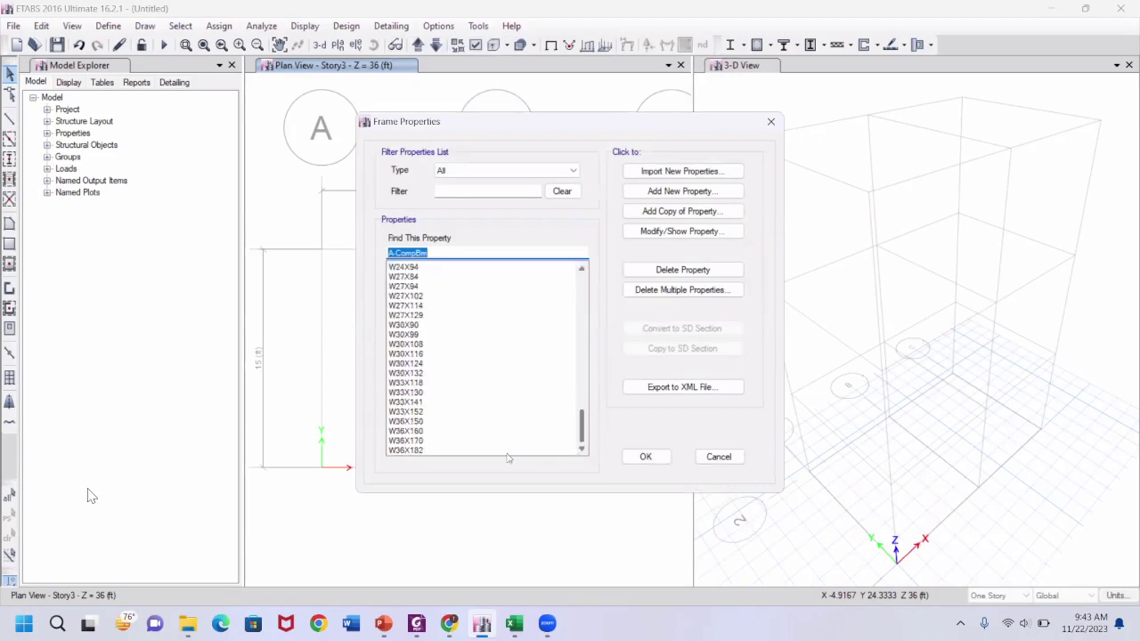
click(411, 450)
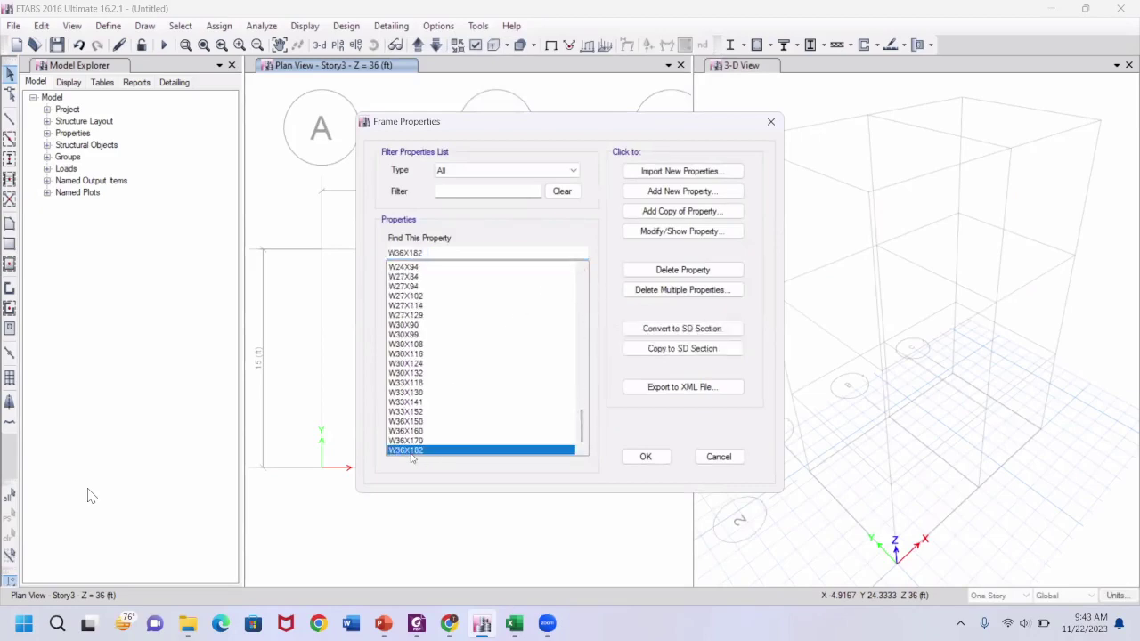
key(Home)
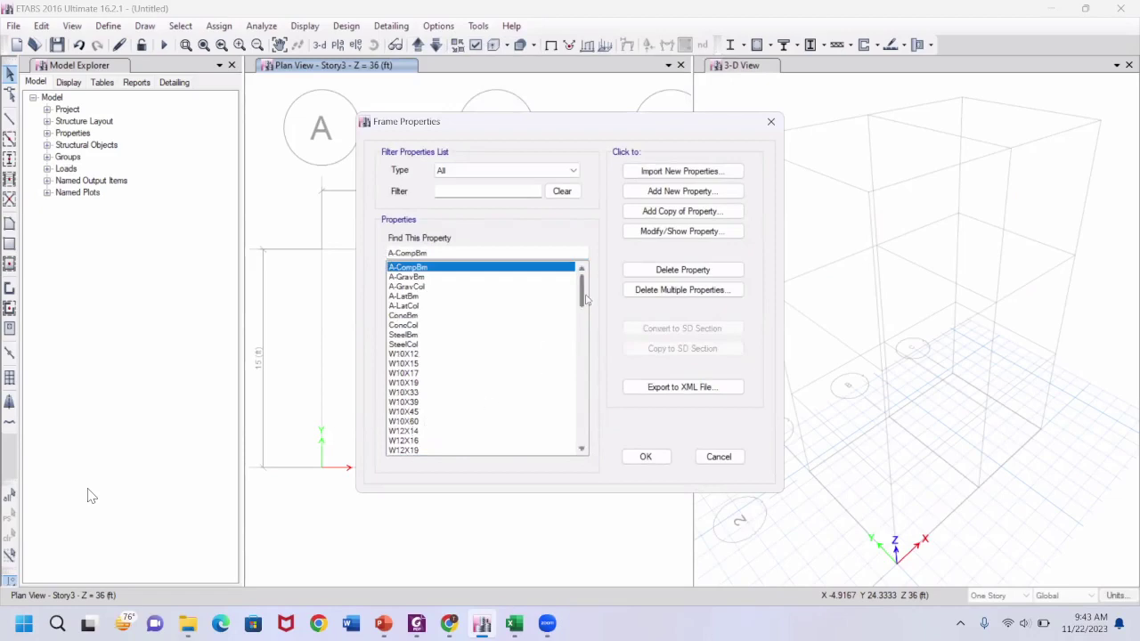
drag(581, 301, 580, 426)
click(661, 289)
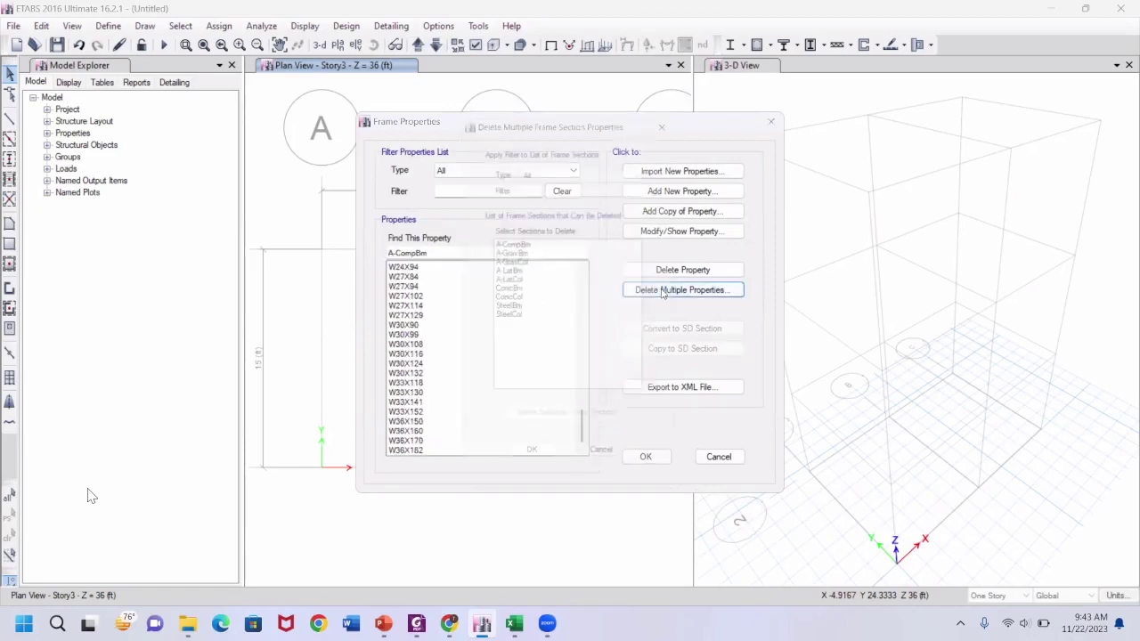
click(502, 322)
drag(501, 328, 499, 246)
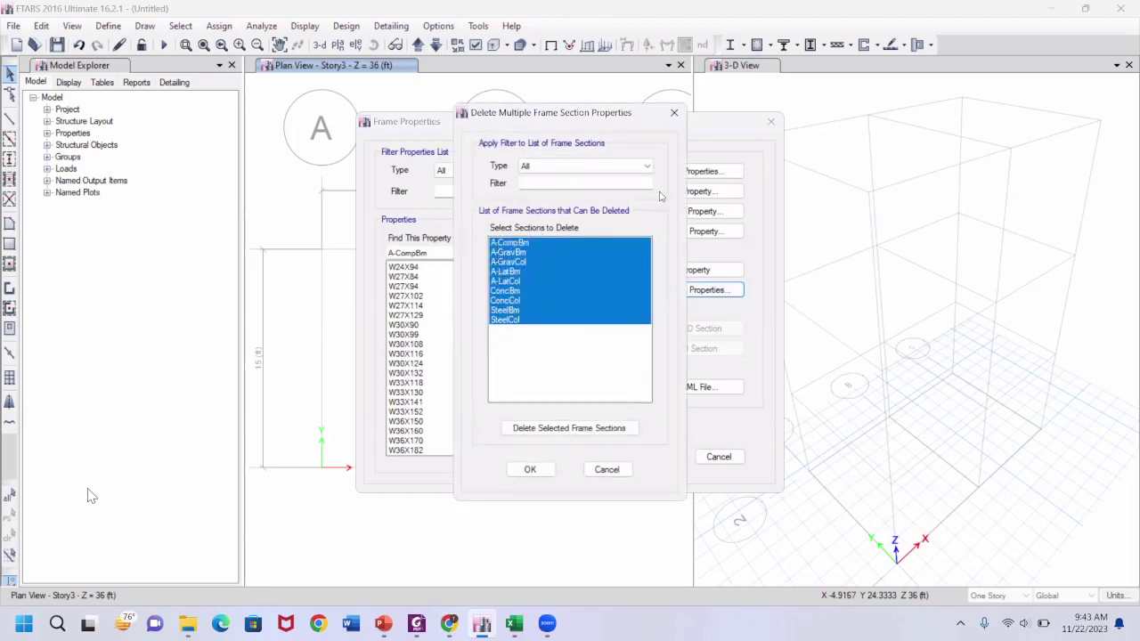
click(563, 430)
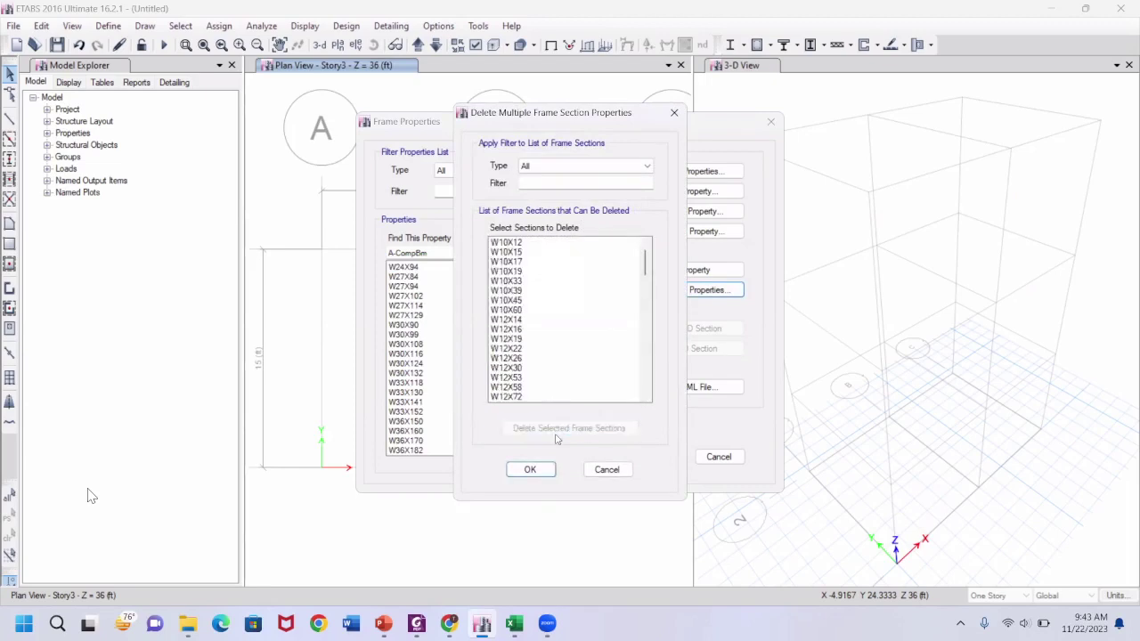
Select all the remaining deletable frame sections from W10X12 onward, delete them, and accept the multiple deletion
drag(521, 401, 525, 194)
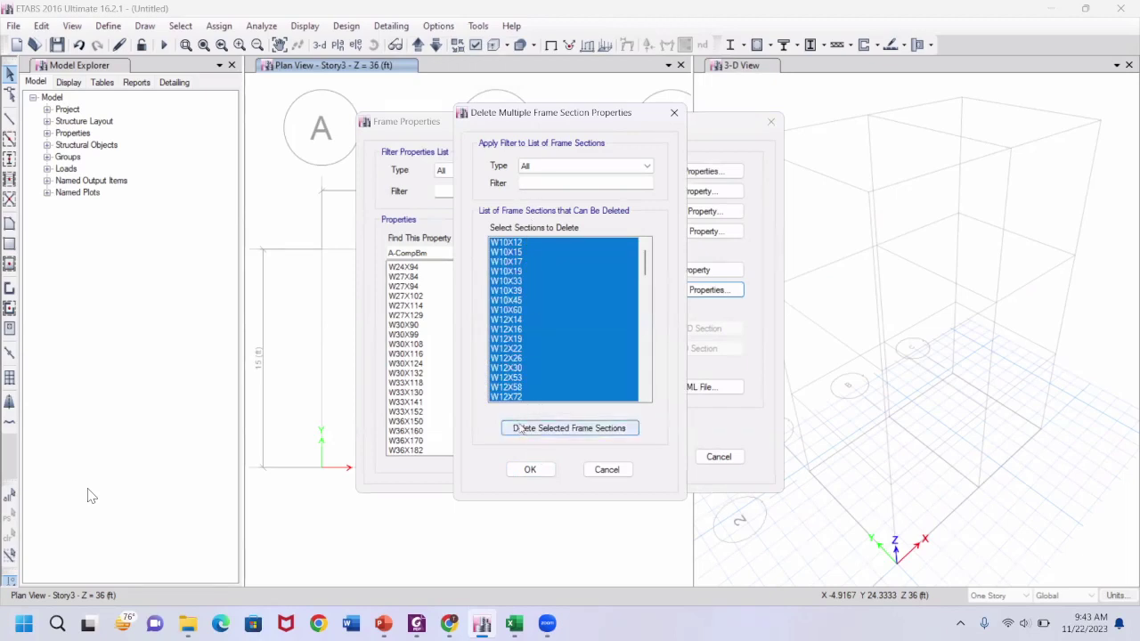
click(535, 393)
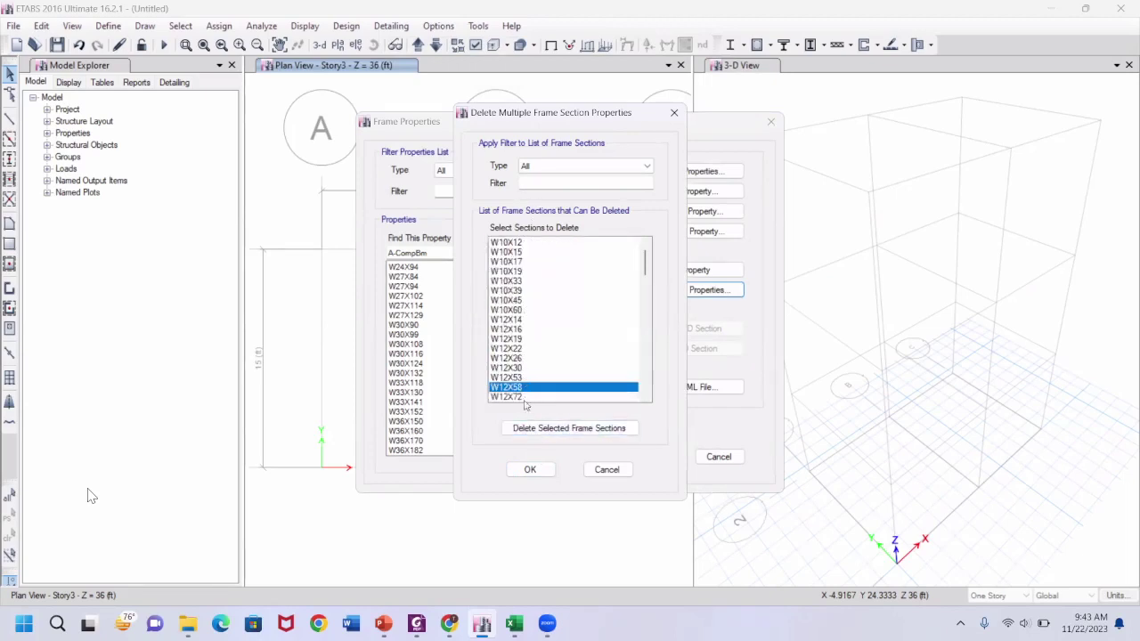
click(522, 399)
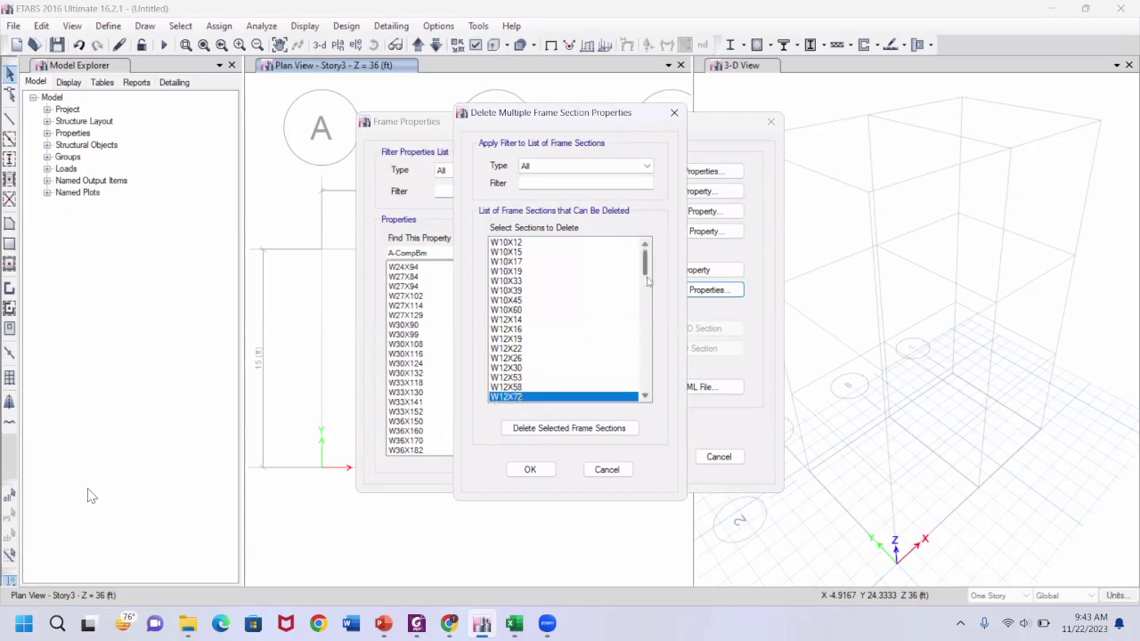
drag(647, 267, 648, 383)
drag(521, 397, 493, 165)
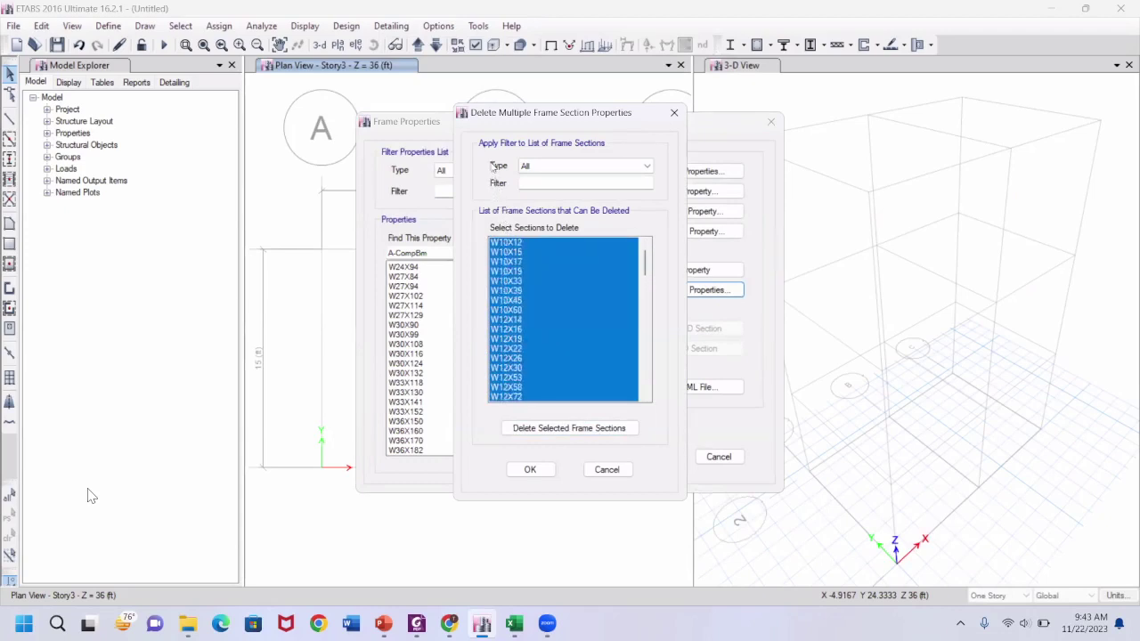
click(582, 431)
click(683, 363)
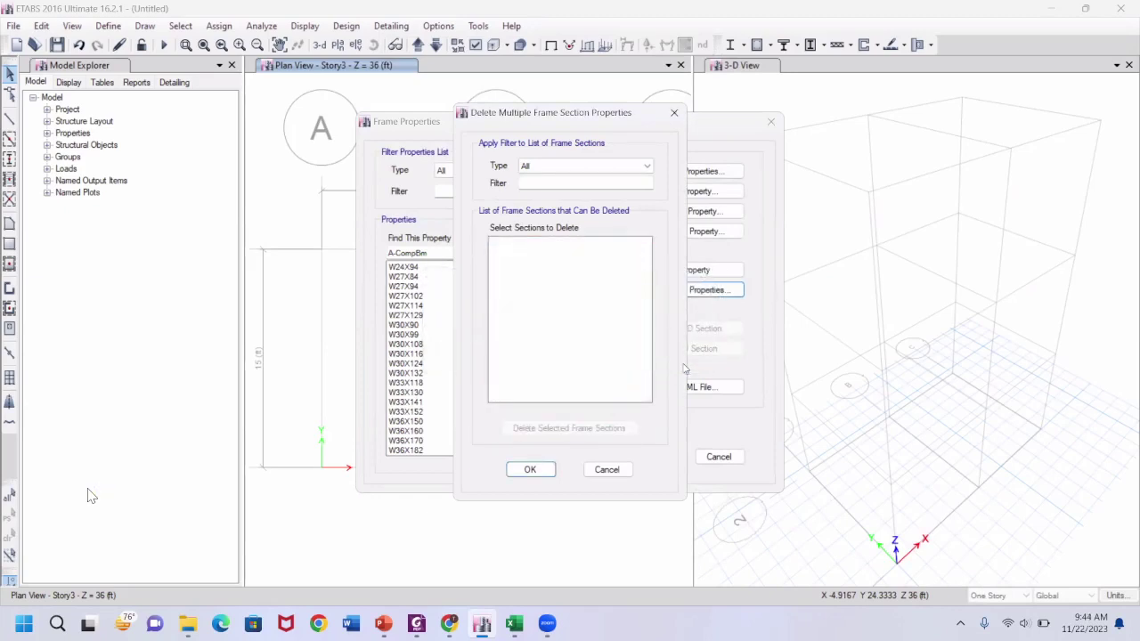
click(552, 473)
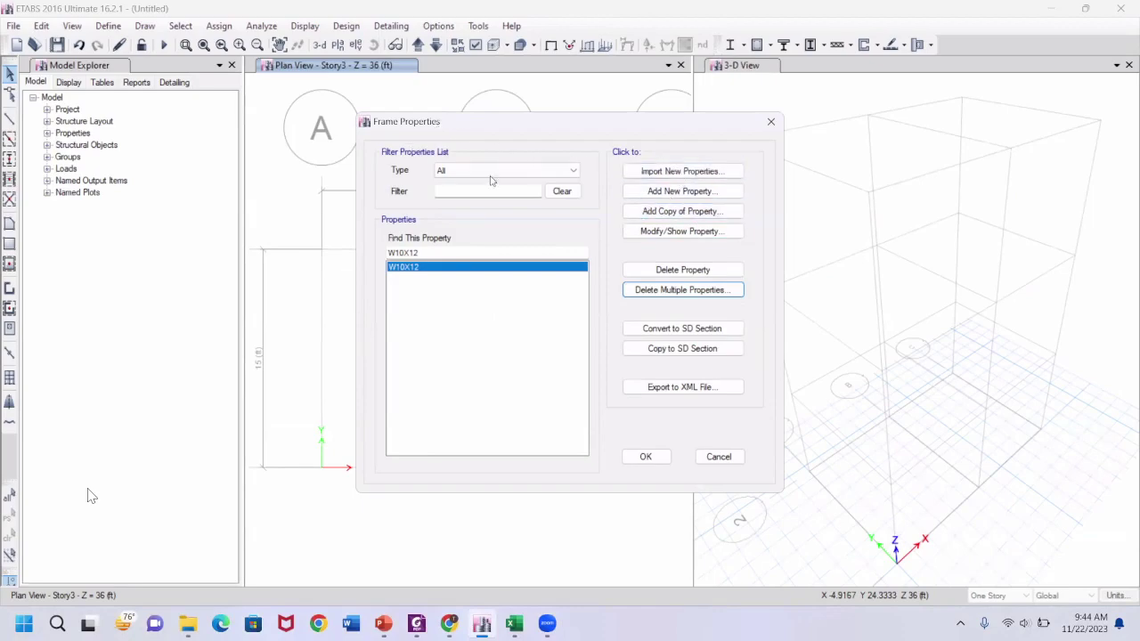
Add a new concrete rectangular frame section and name it "B 12X24", checking the beam size on the PowerPoint slide
click(681, 191)
click(318, 273)
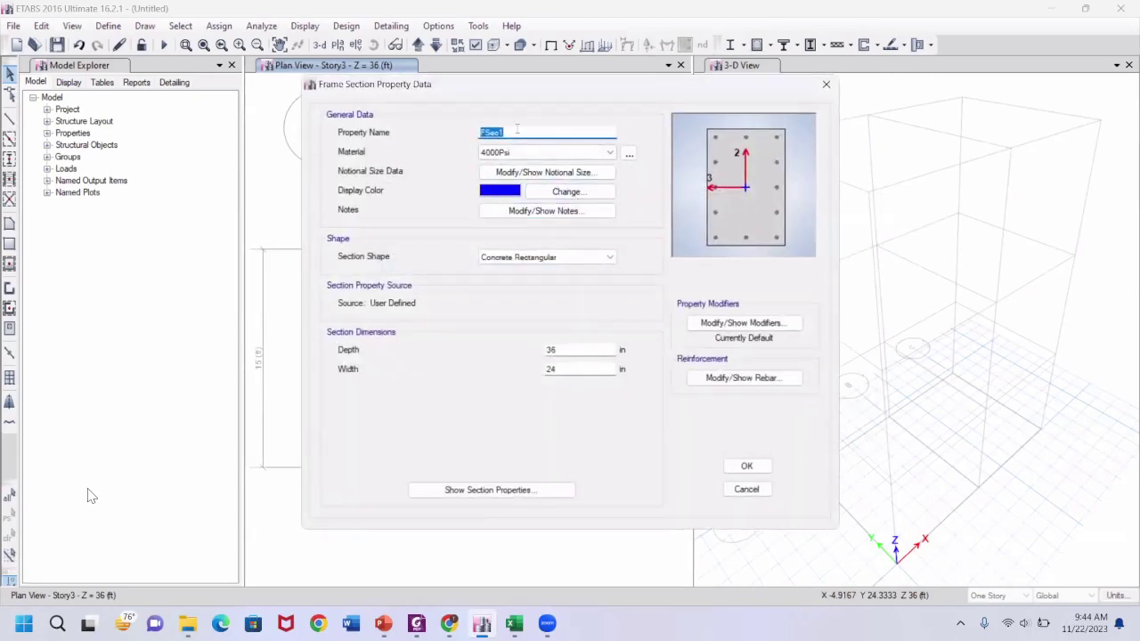
text(B 12X)
key(alt+Tab)
key(alt+Tab)
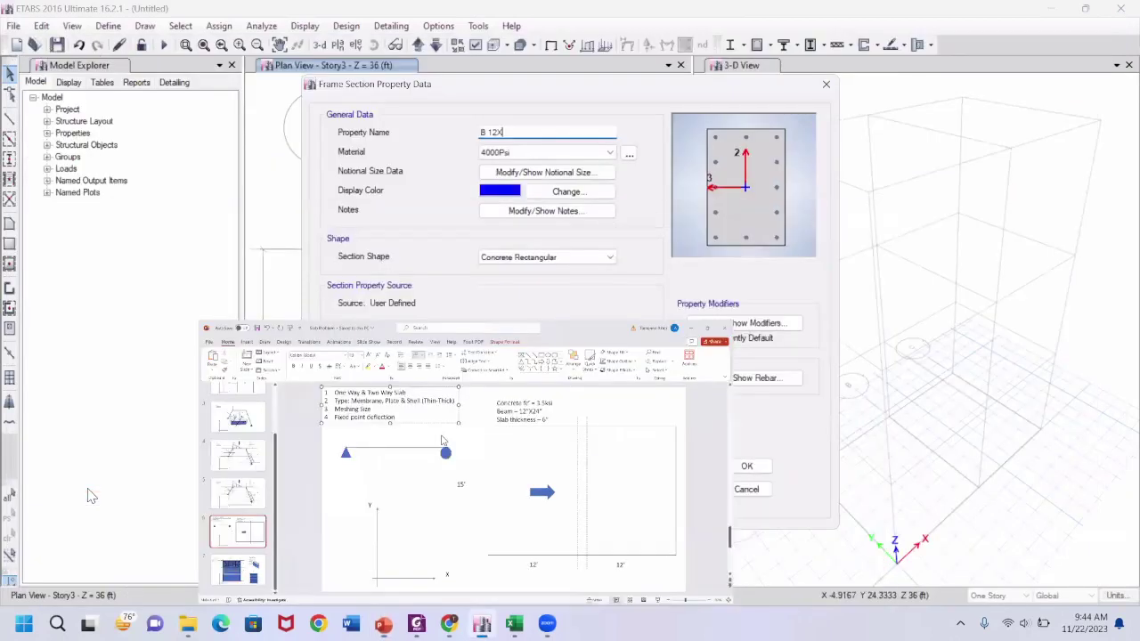
text(24)
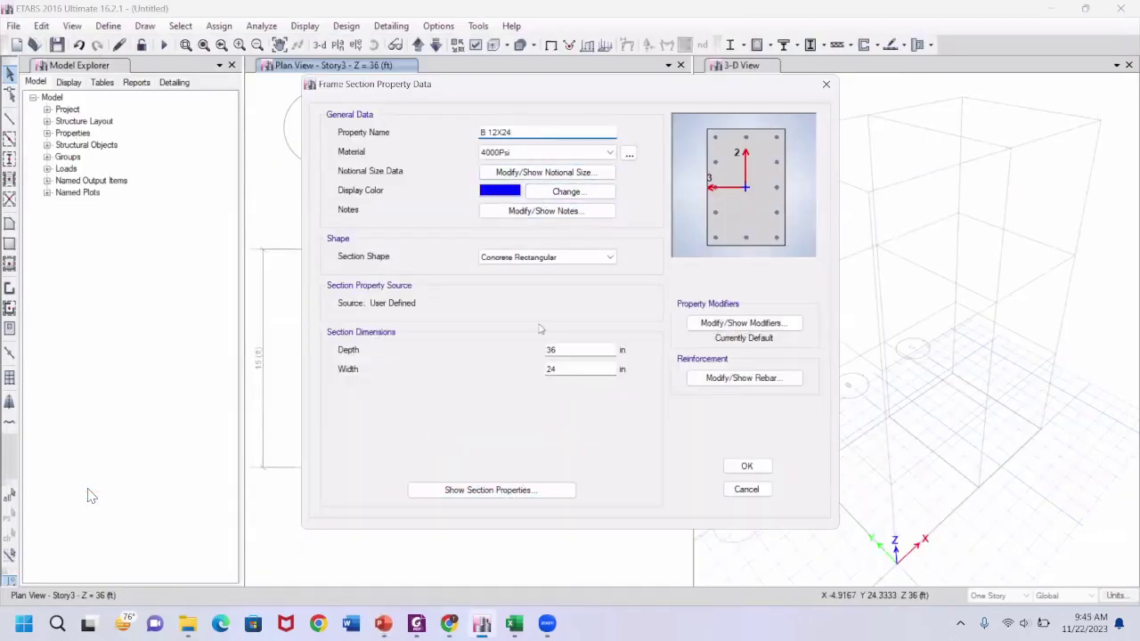
Set the beam section's depth to 24 in and width to 12 in, and assign the fc' = 3.5 ksi material
double_click(570, 350)
text(24)
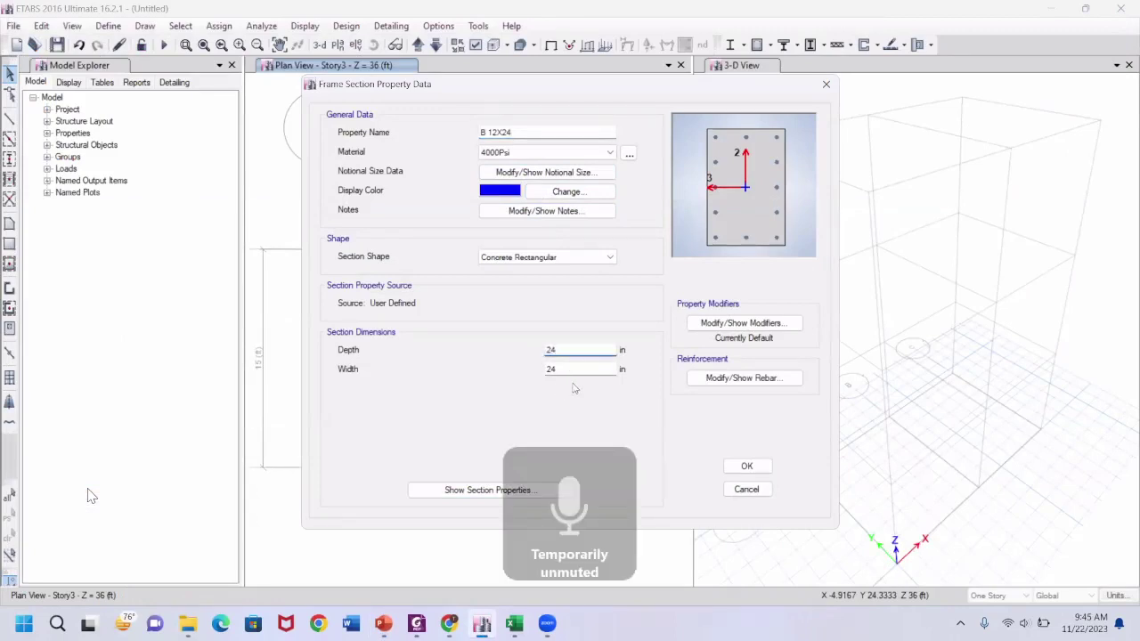
key(Tab)
text(12)
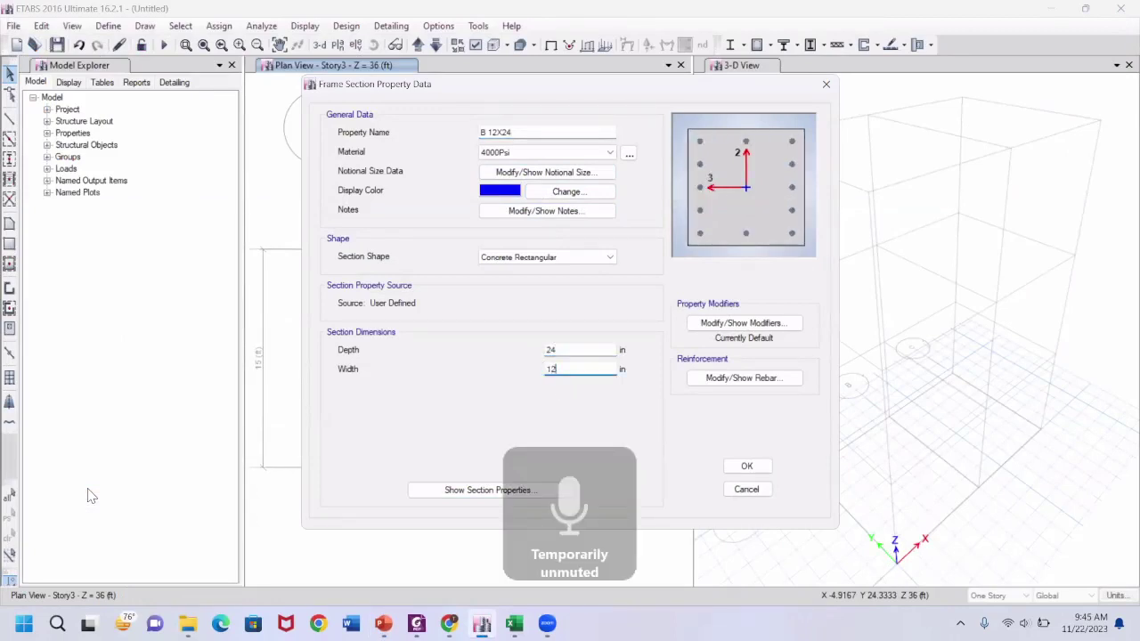
click(551, 153)
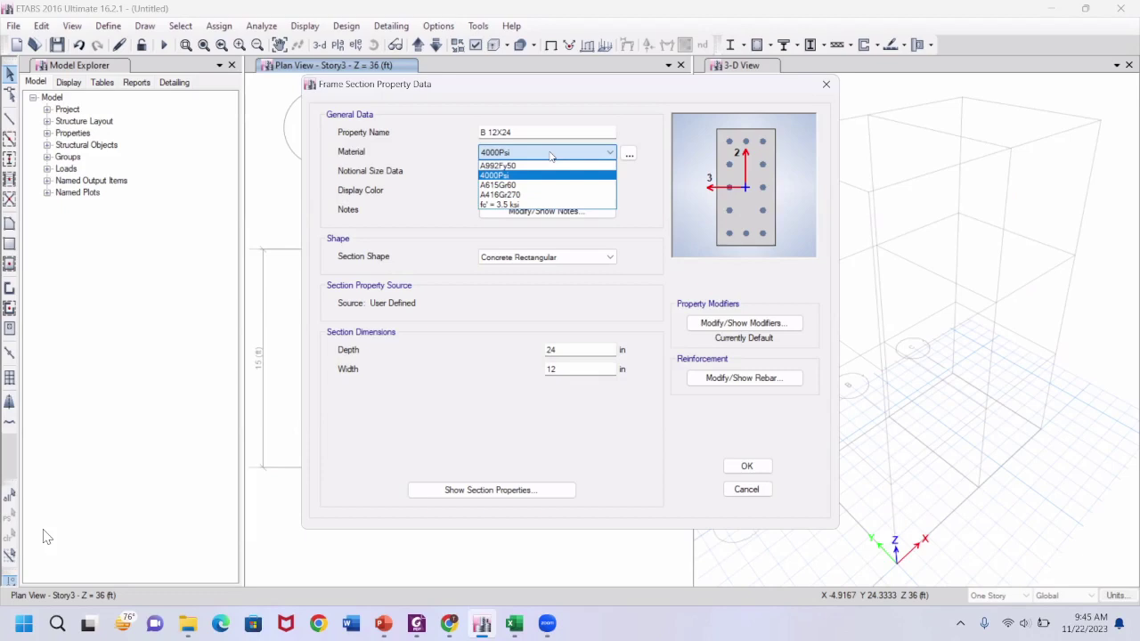
click(524, 204)
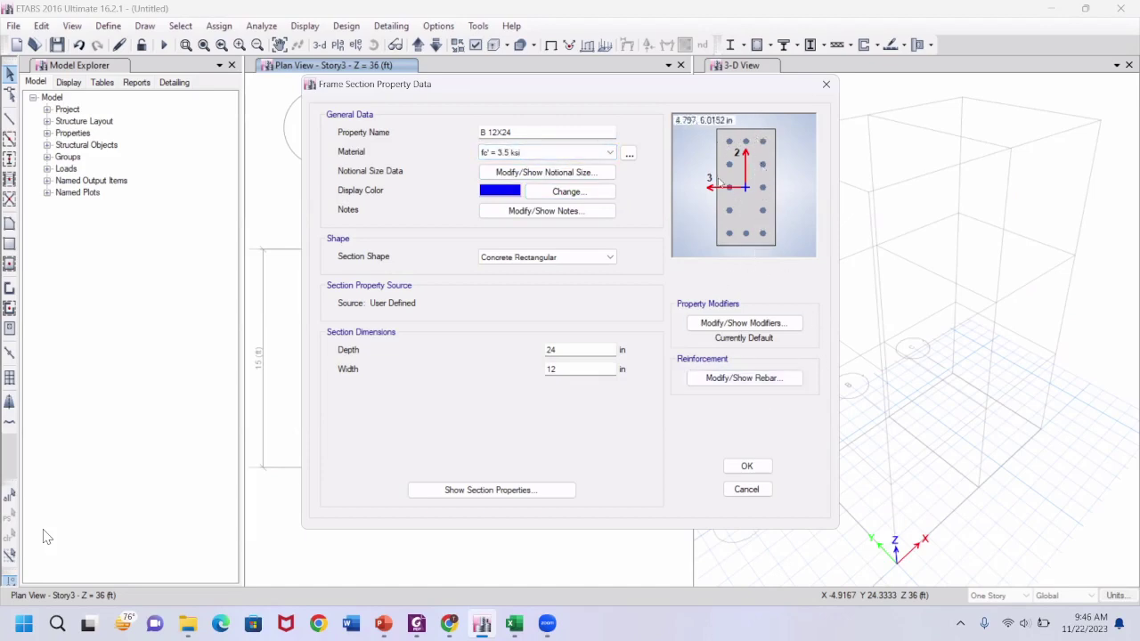
Set the beam's reinforcement design type to M3 Design Only (Beam) and accept the section definition
click(772, 383)
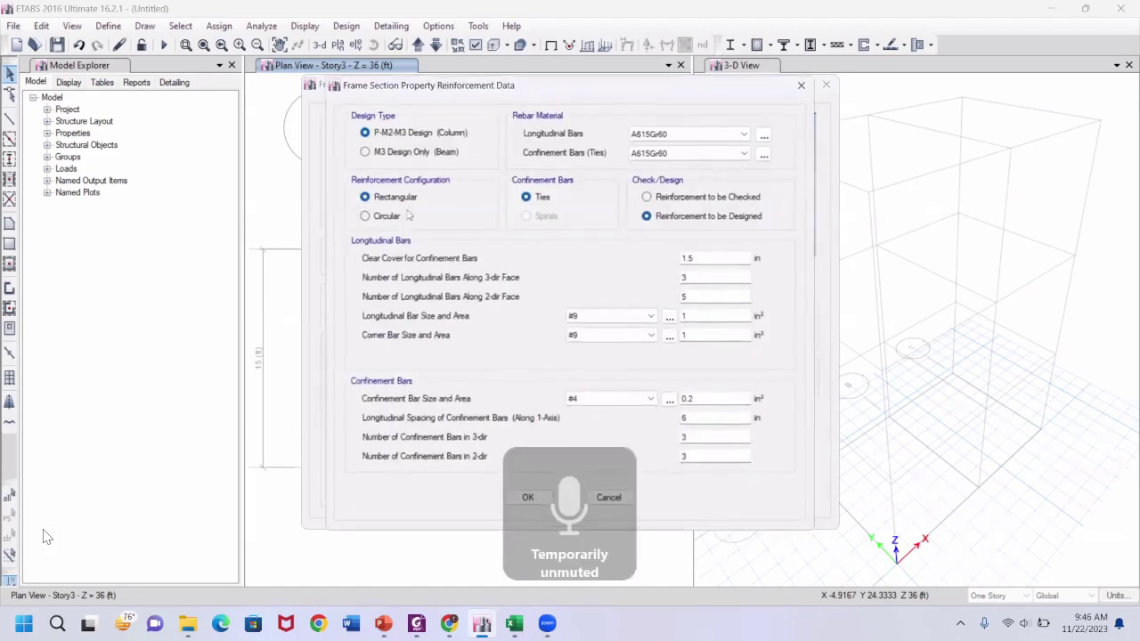
click(391, 153)
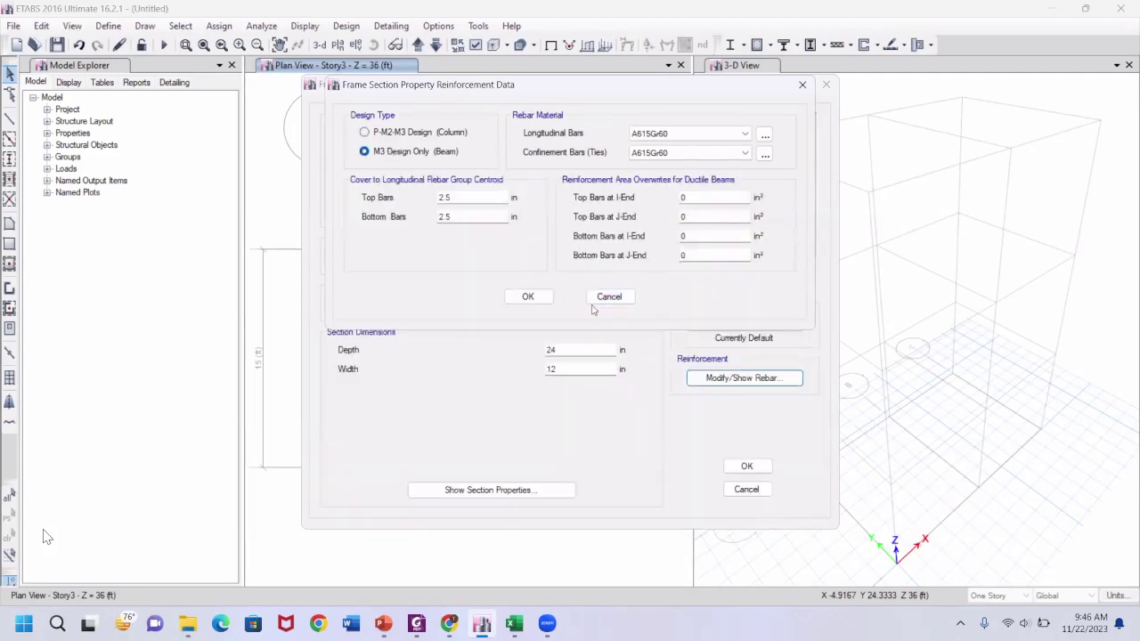
click(746, 468)
click(539, 299)
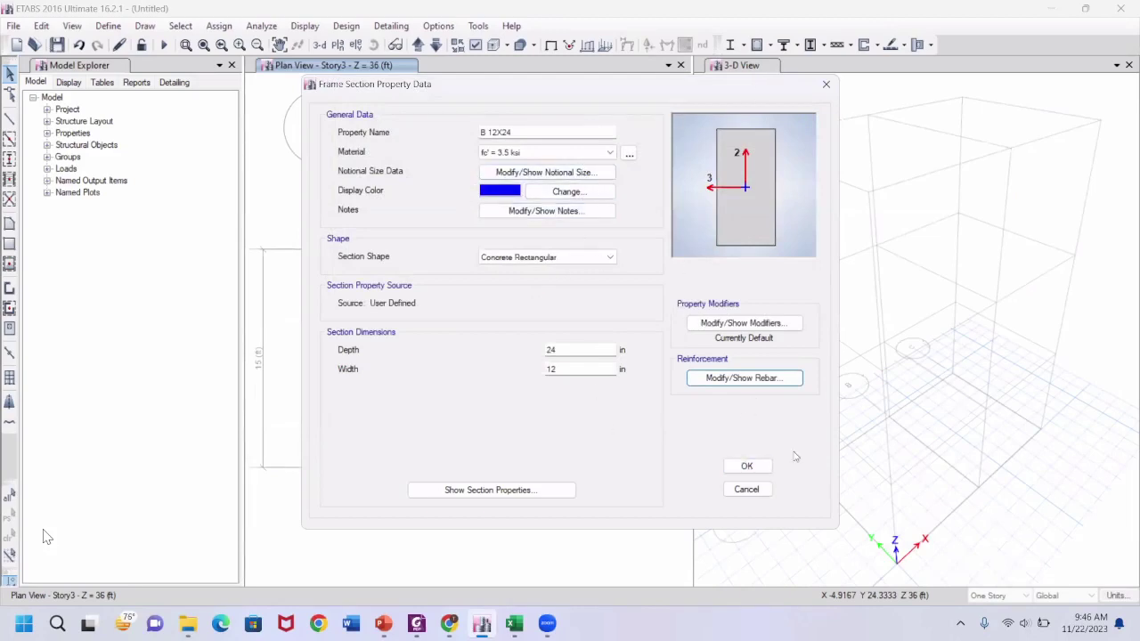
click(746, 467)
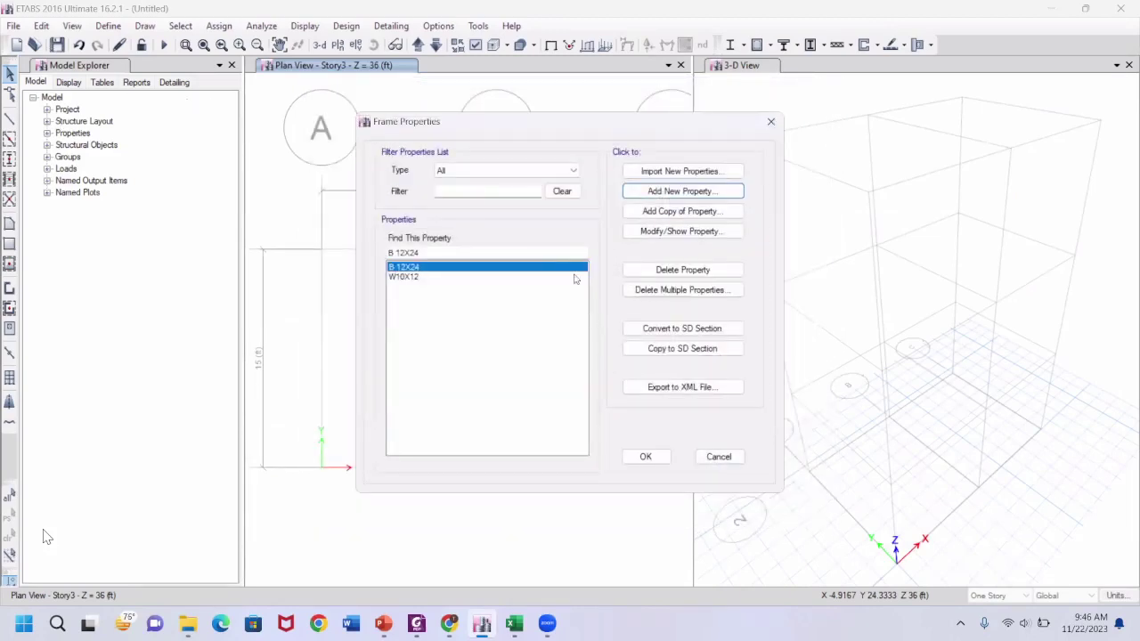
Delete the leftover W10X12 frame section and accept the frame properties
click(412, 278)
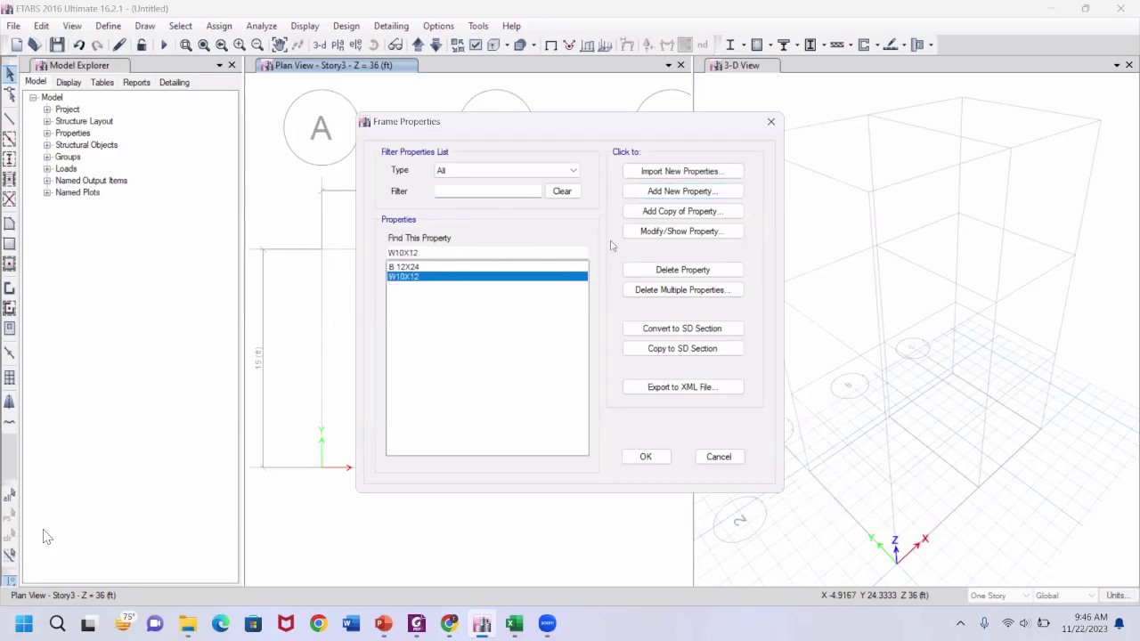
click(653, 271)
click(638, 359)
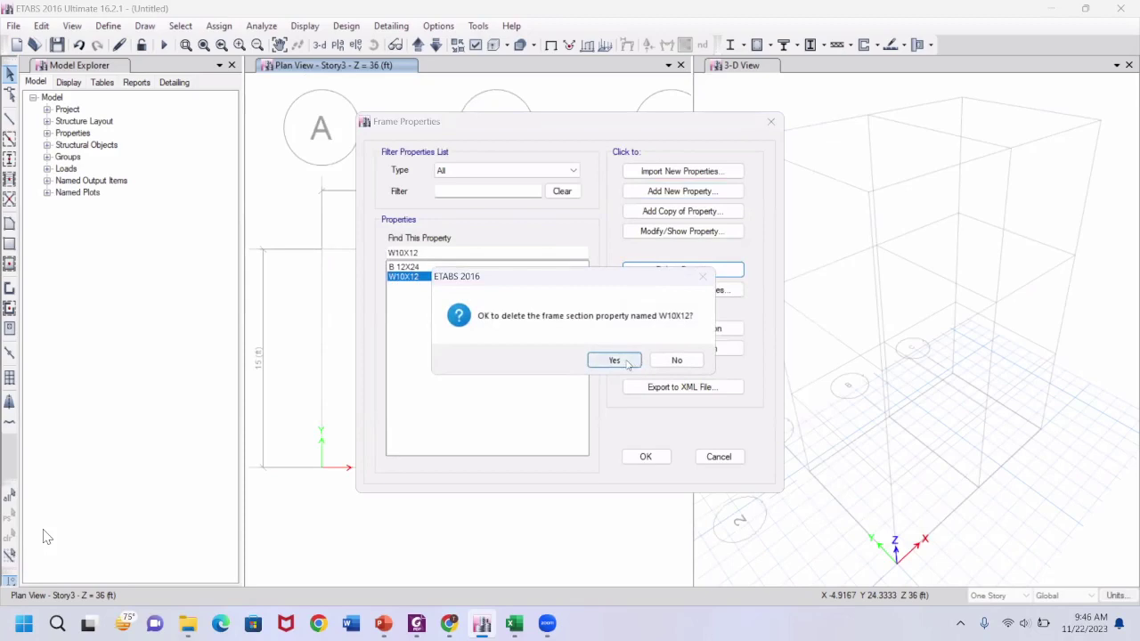
click(647, 457)
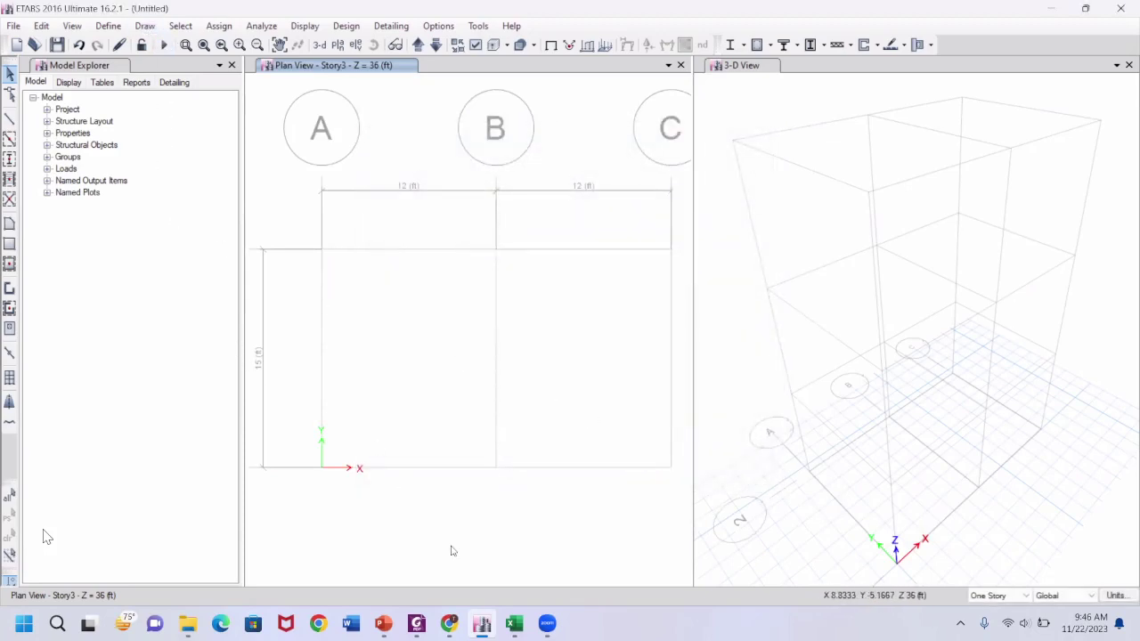
Switch to the PowerPoint slide to check the specified slab thickness and return to ETABS
click(382, 623)
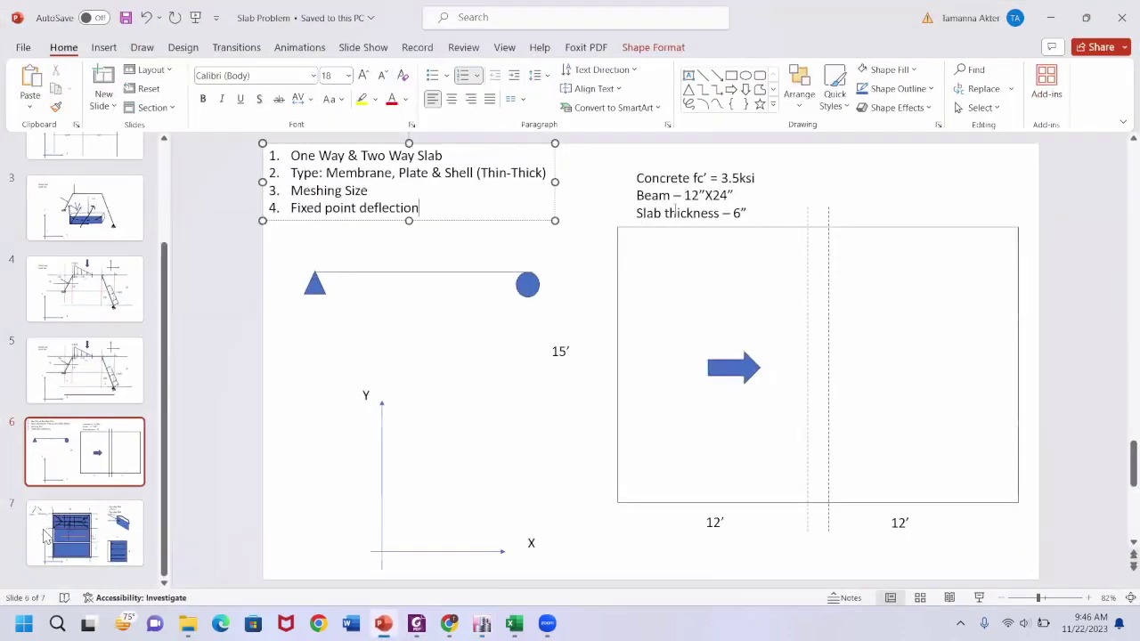
click(547, 624)
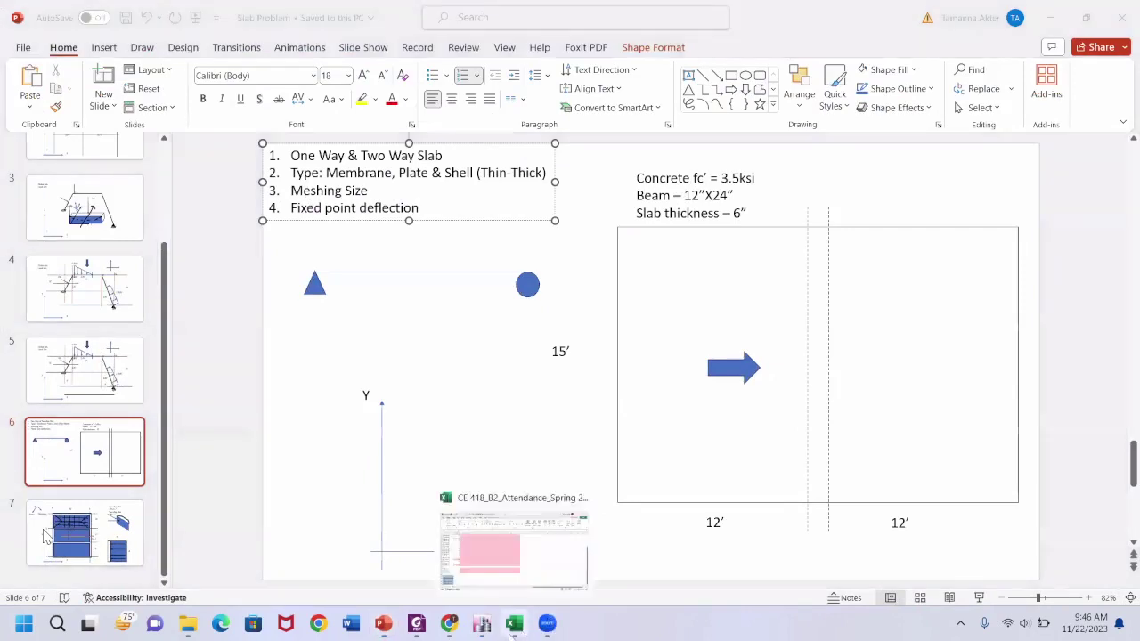
click(481, 623)
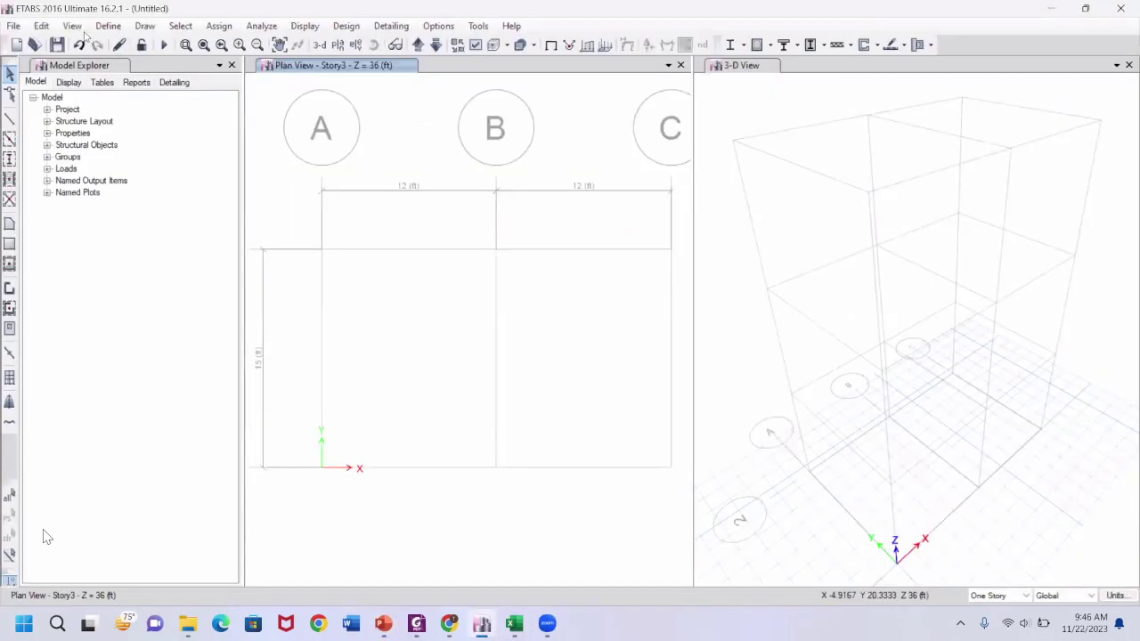
Modify the Slab1 slab property, renaming it "Slab6" and assigning the fc' = 3.5 ksi material
click(104, 28)
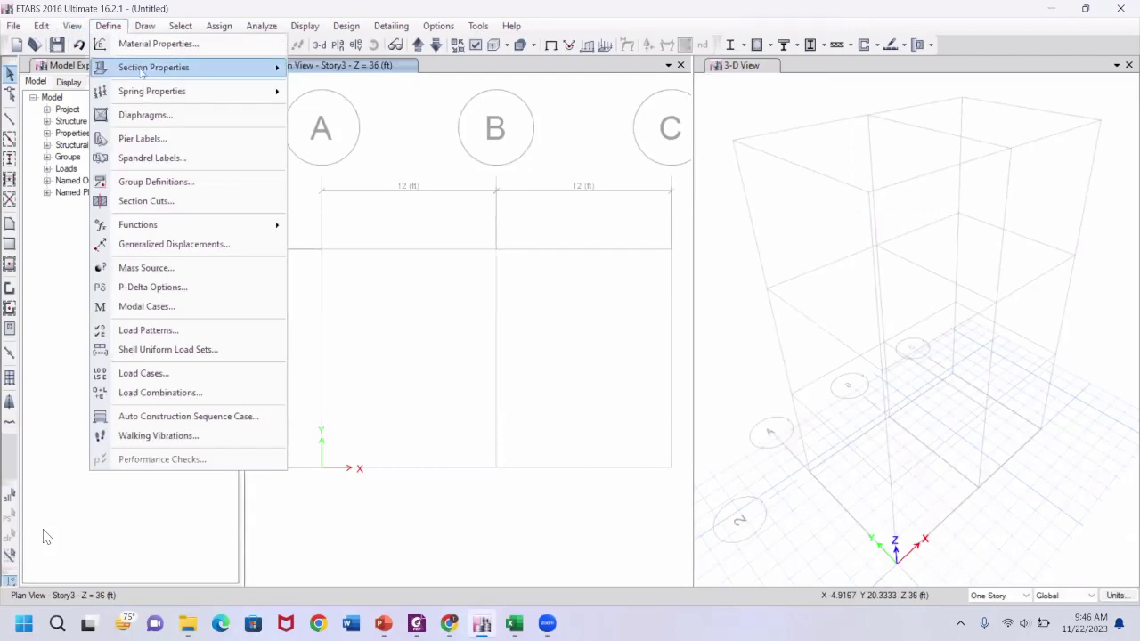
mouse_move(144, 71)
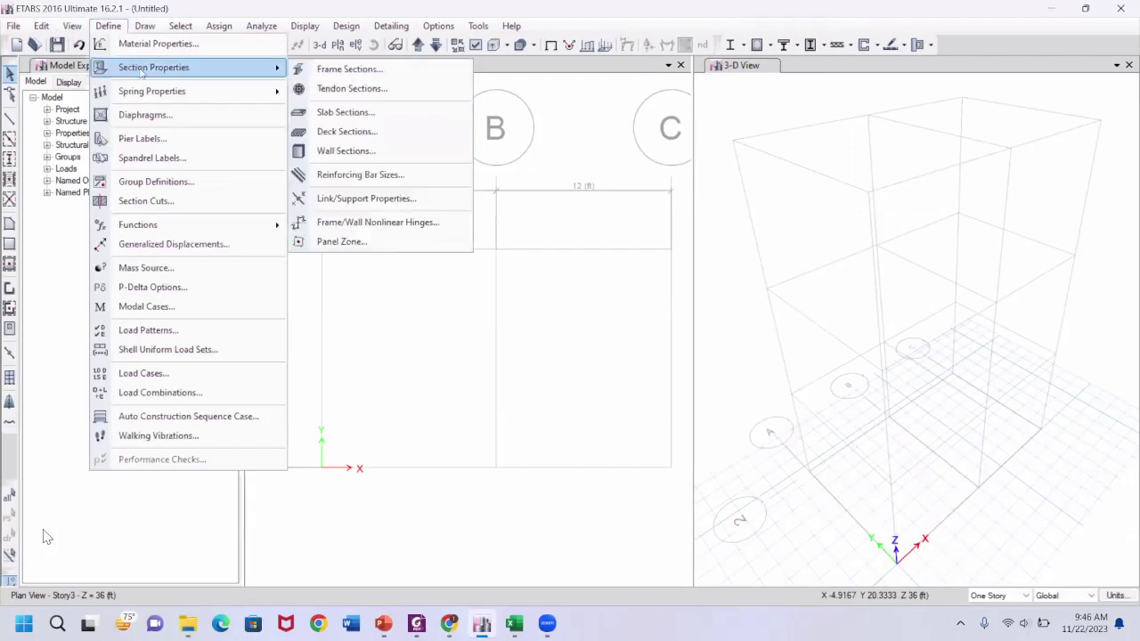
click(359, 114)
click(443, 262)
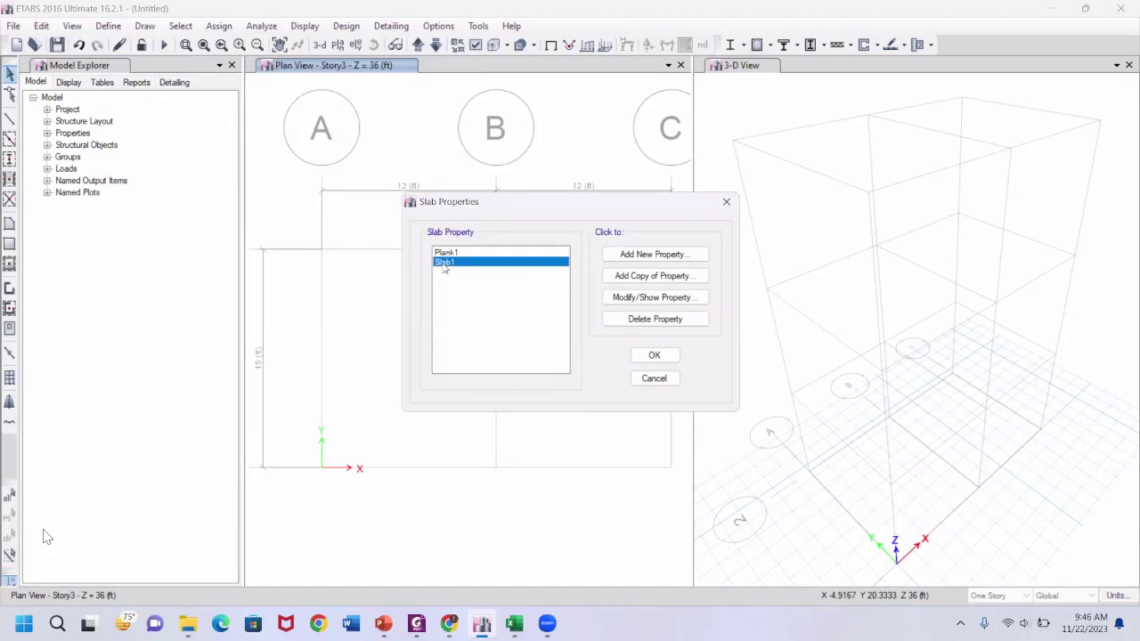
click(667, 298)
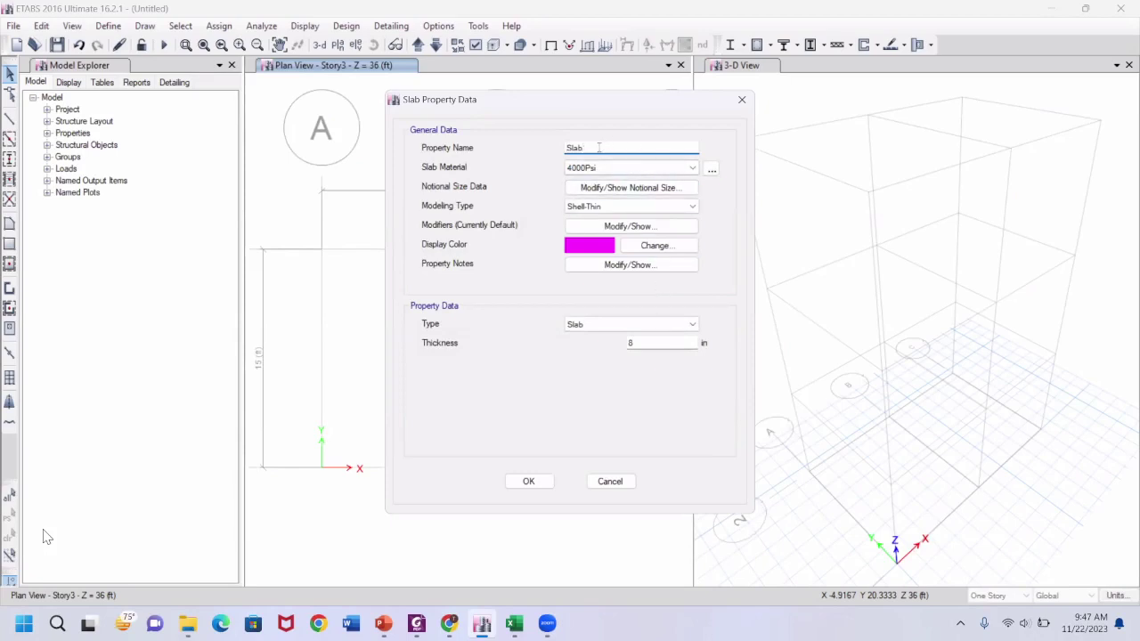
text(6)
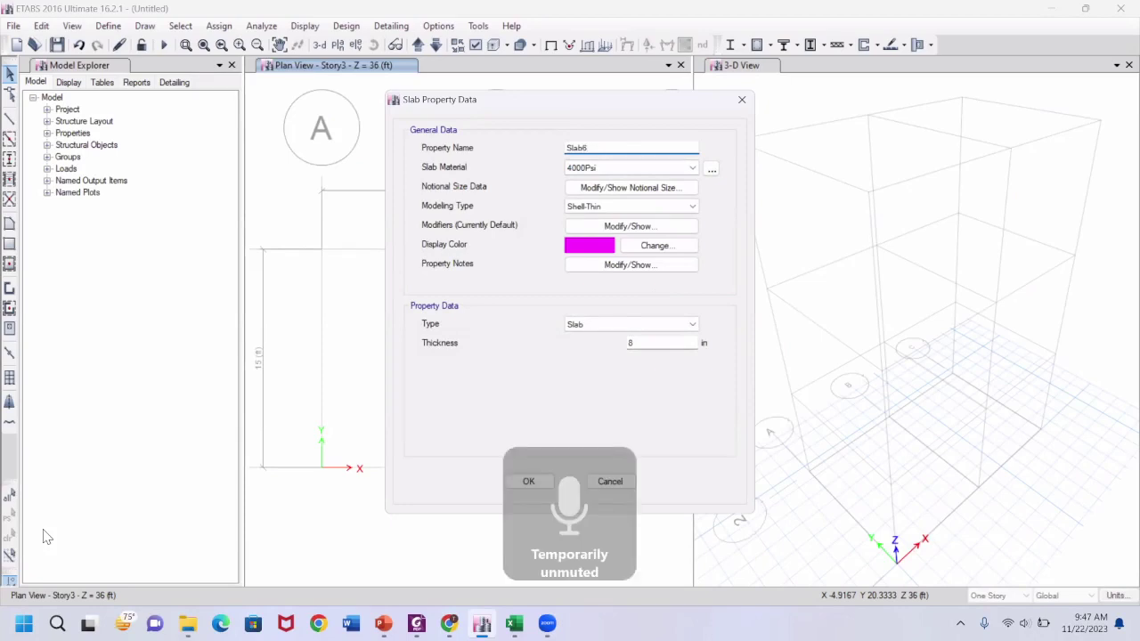
click(610, 168)
click(596, 219)
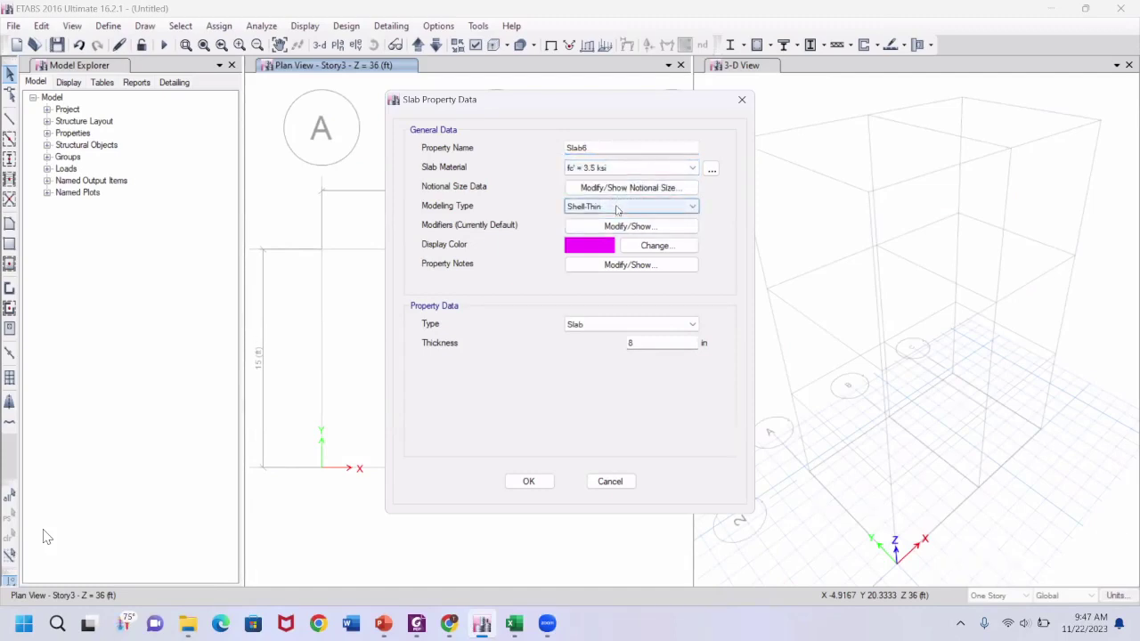
Keep the slab's modeling type as Shell-Thin, set its thickness to 6 in, and accept the property
click(616, 207)
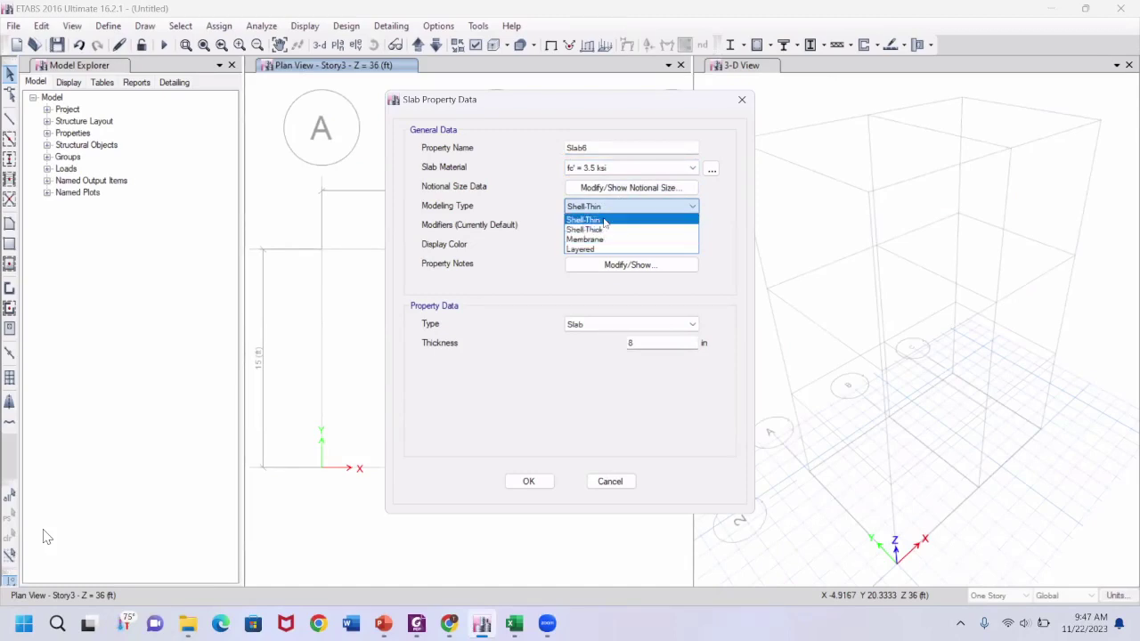
click(610, 207)
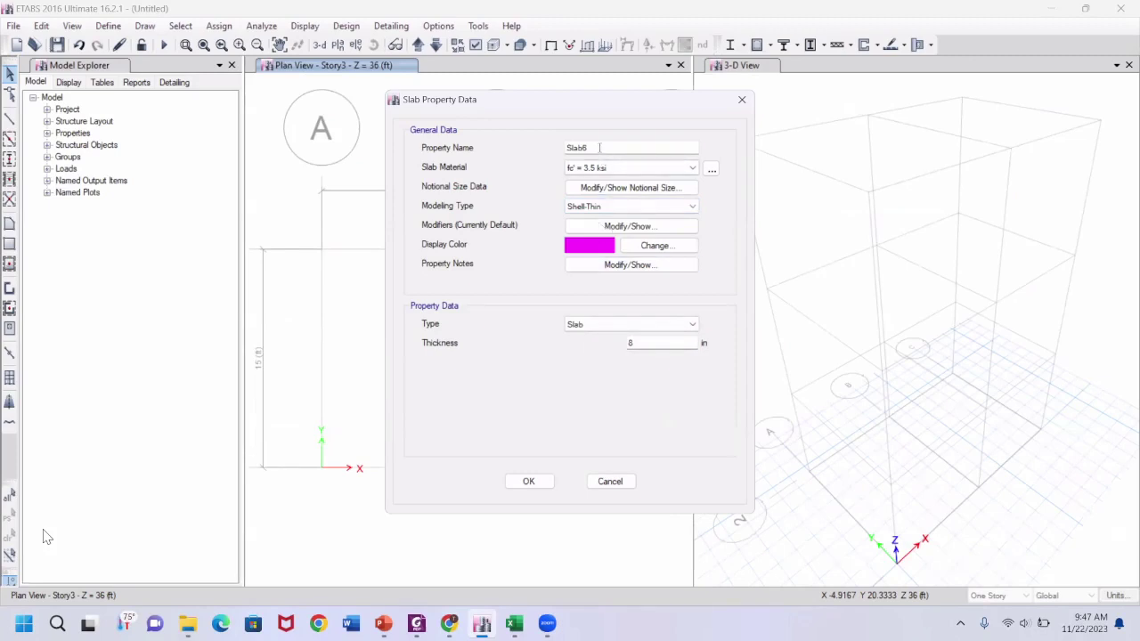
click(657, 342)
key(BackSpace)
text(6)
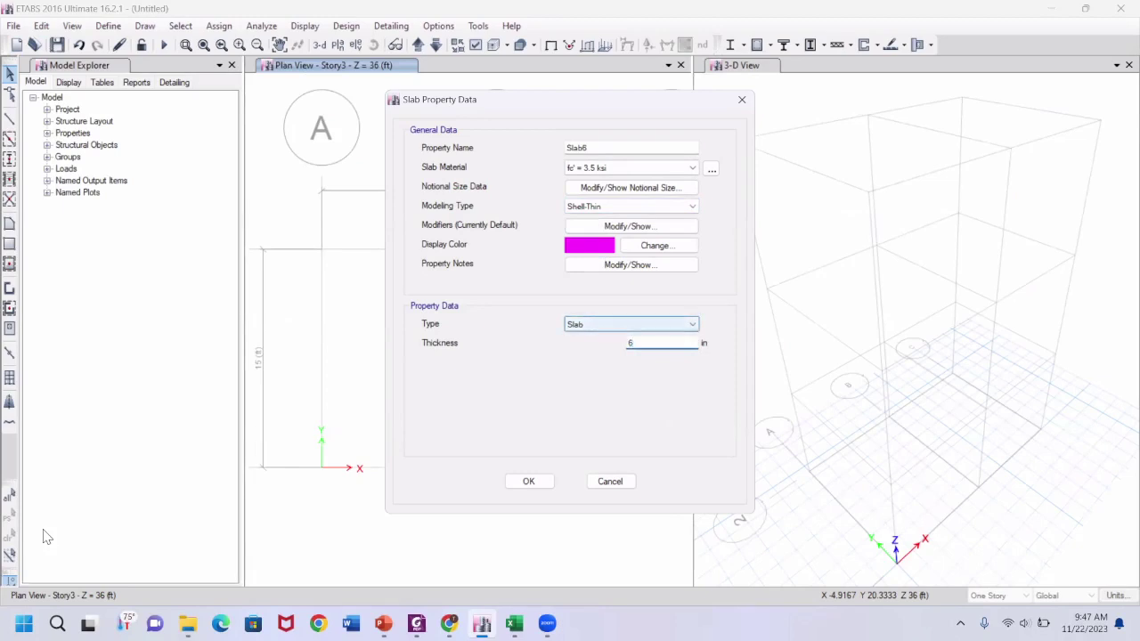
click(529, 483)
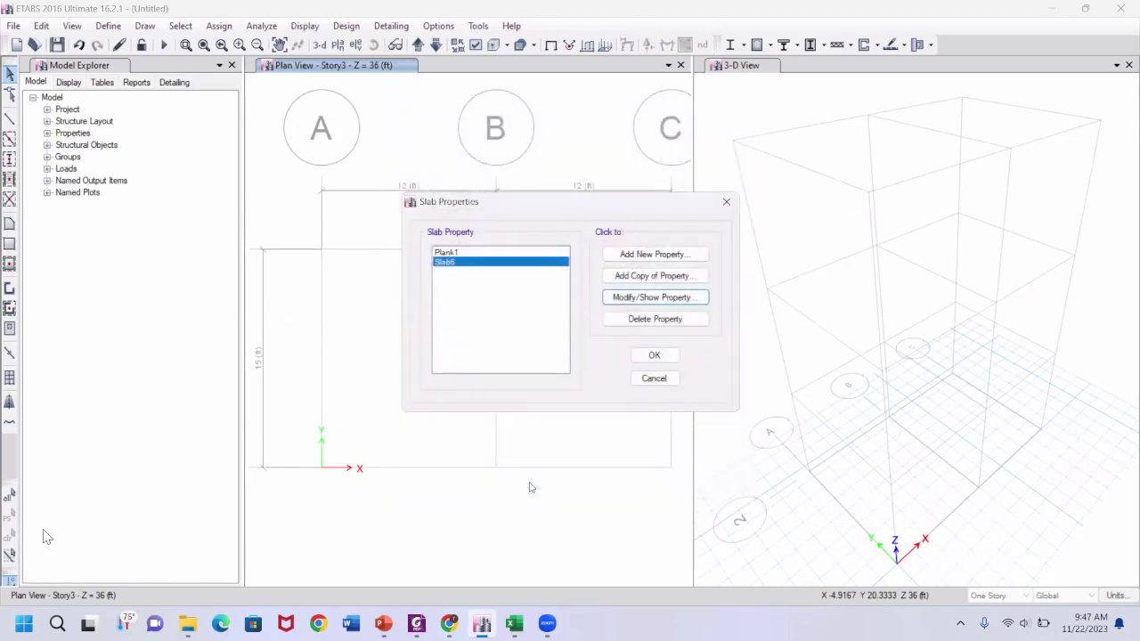
Add a copy of the Slab6 property named "Slab6(M)" with the Membrane modeling type, and accept the slab properties
click(631, 277)
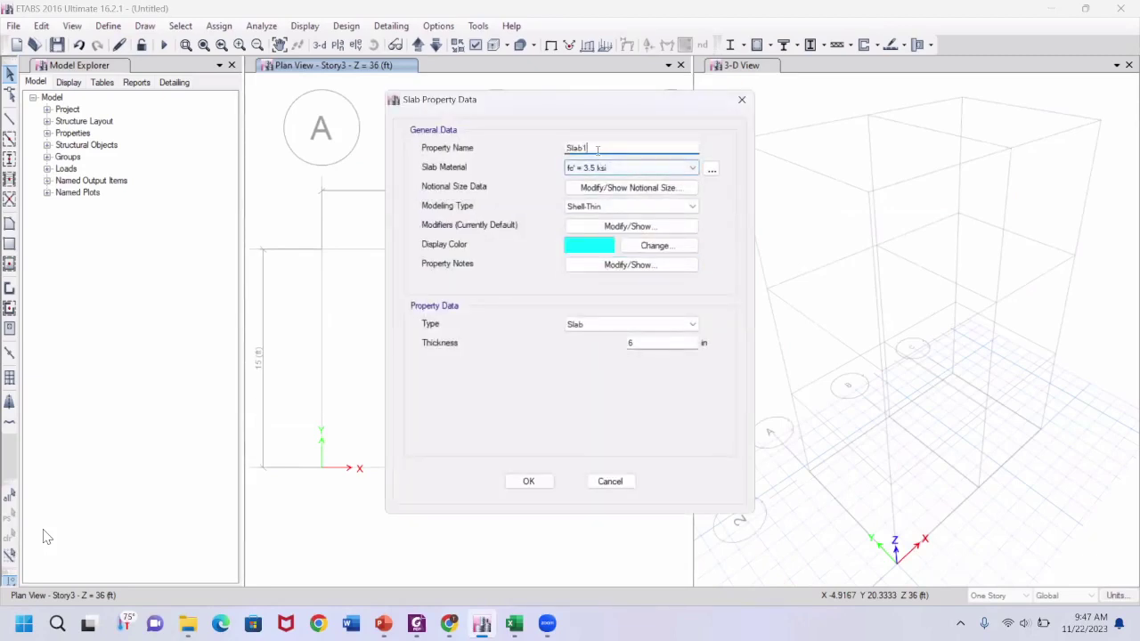
text(M)
key(BackSpace)
text(6(M)
click(644, 207)
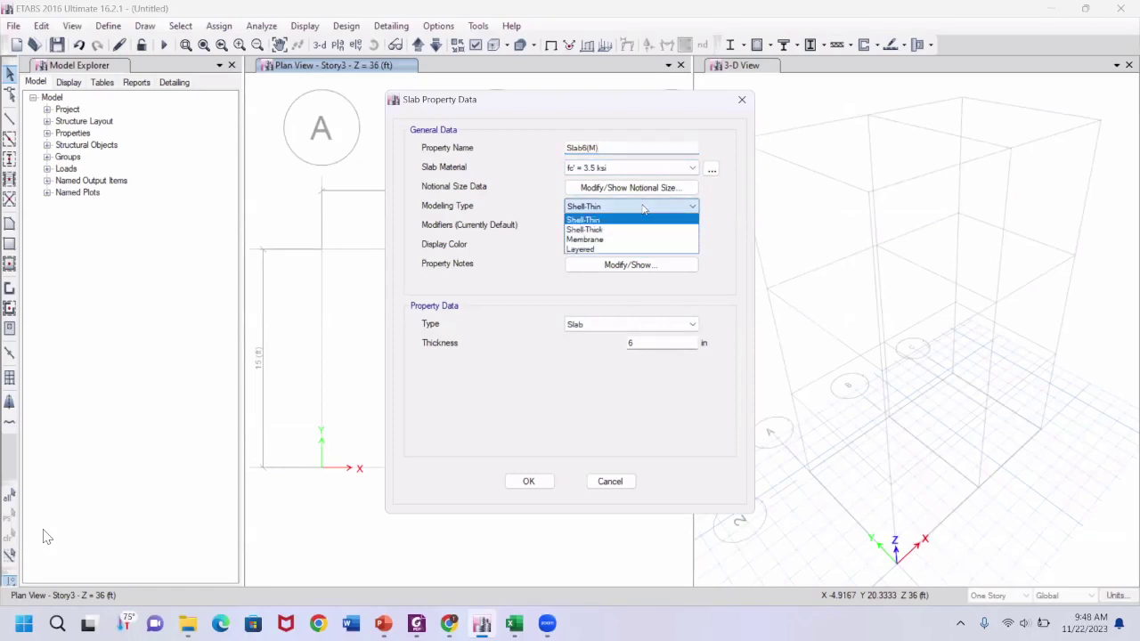
click(588, 240)
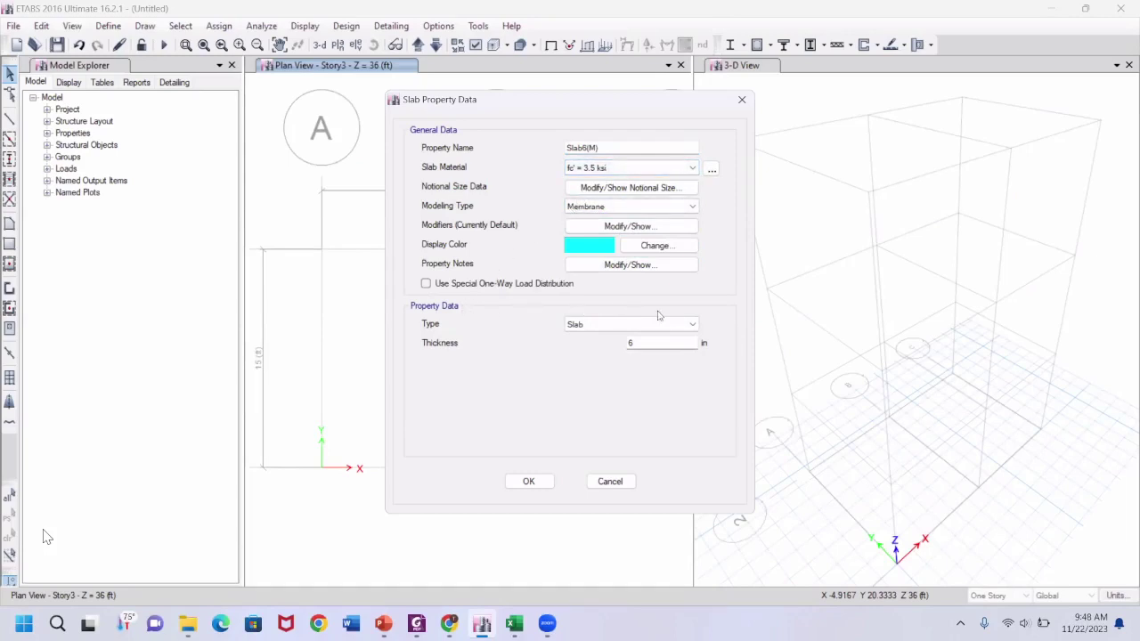
click(527, 480)
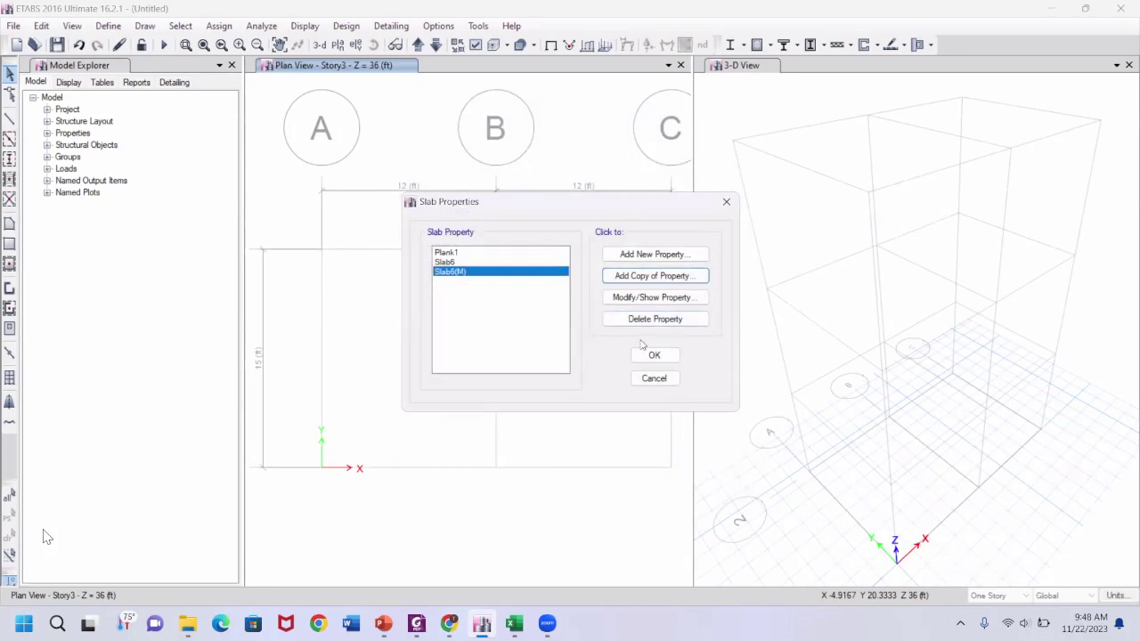
click(663, 356)
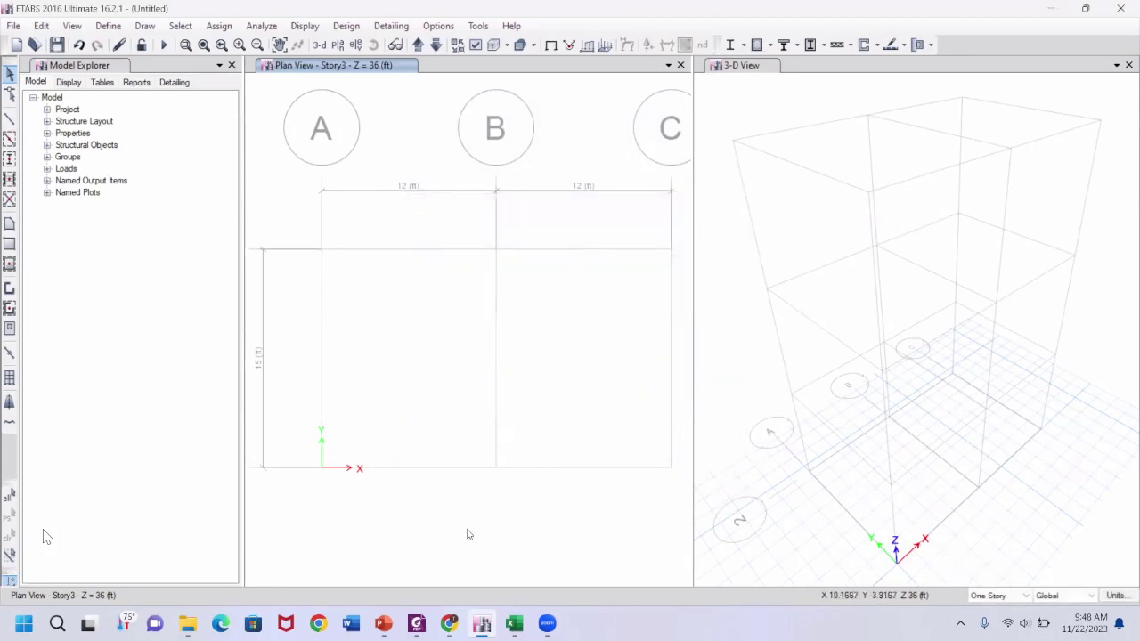
Switch to the Foxit PDF notes to review shell, membrane and plate behavior, check the PowerPoint slab slide, and return to ETABS
click(415, 625)
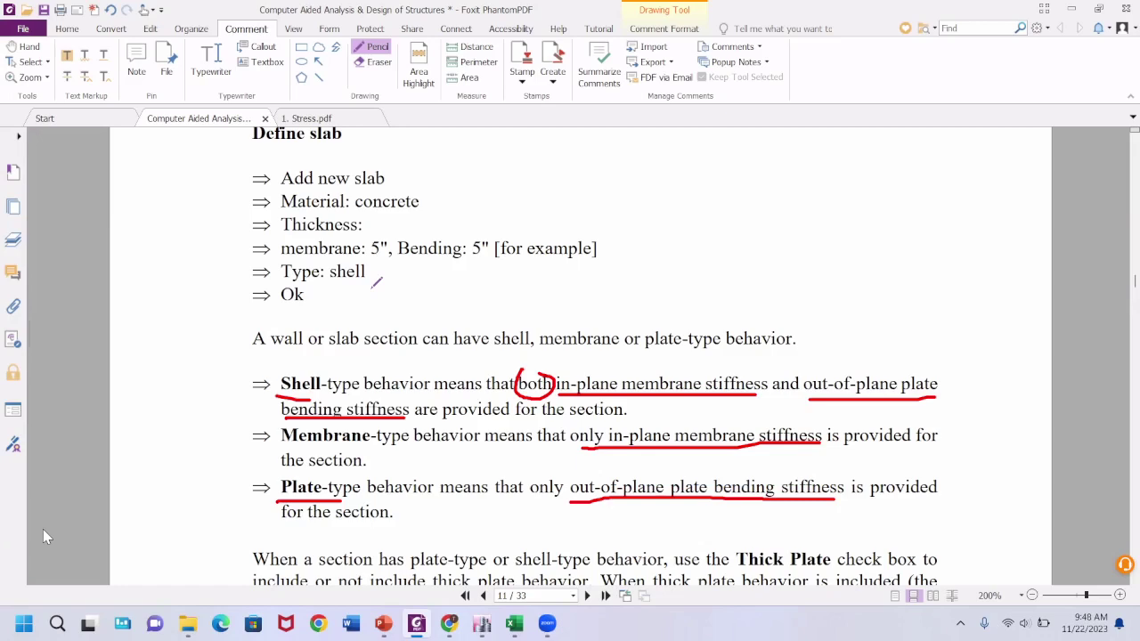
scroll(367, 284, down, 1)
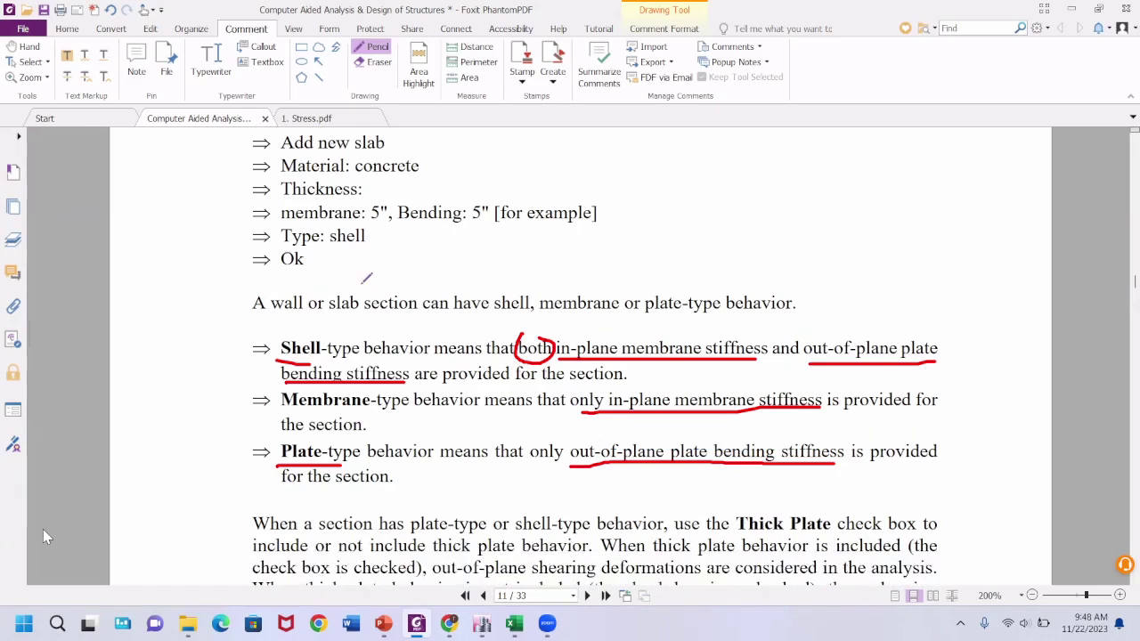
click(383, 623)
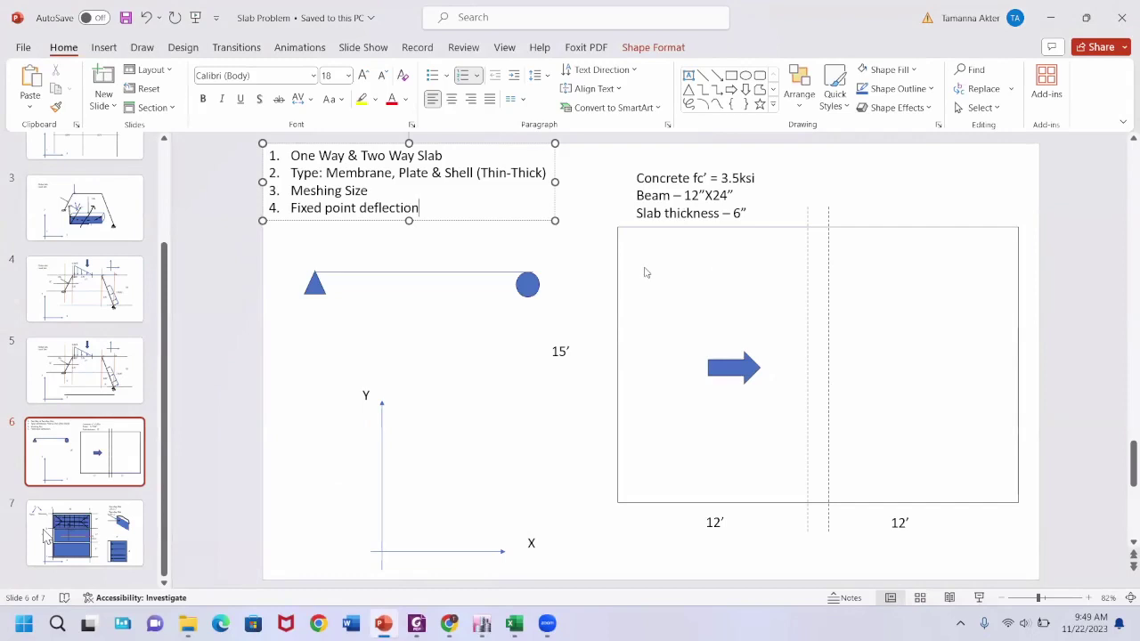
click(482, 624)
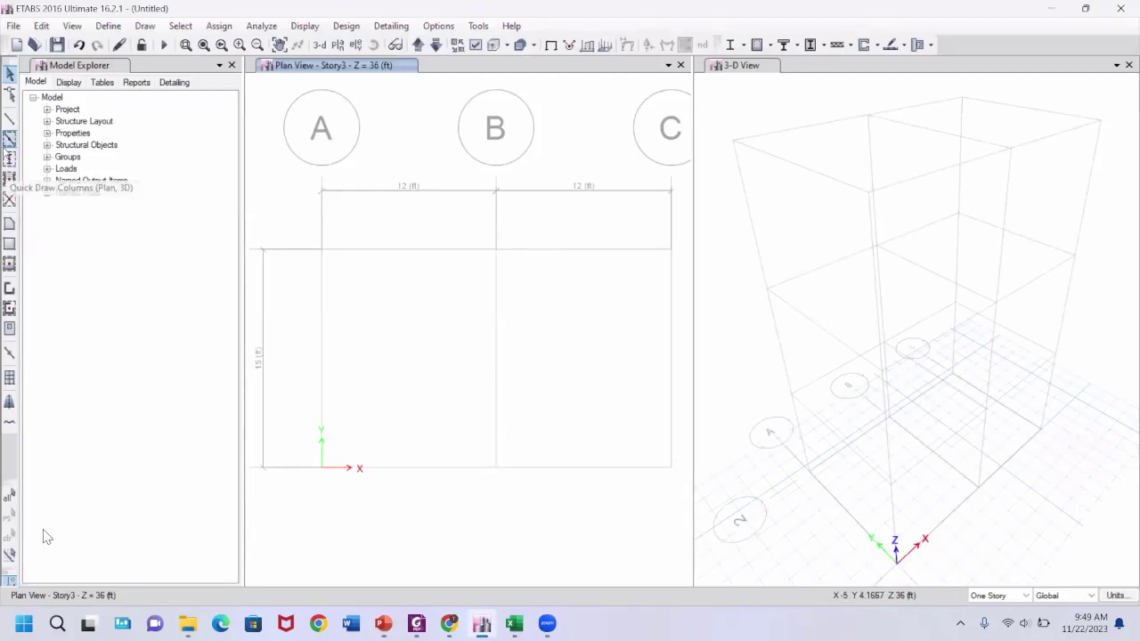
Quick-draw a B 12X24 beam along grid line B on Story3 and another on Story2
click(9, 139)
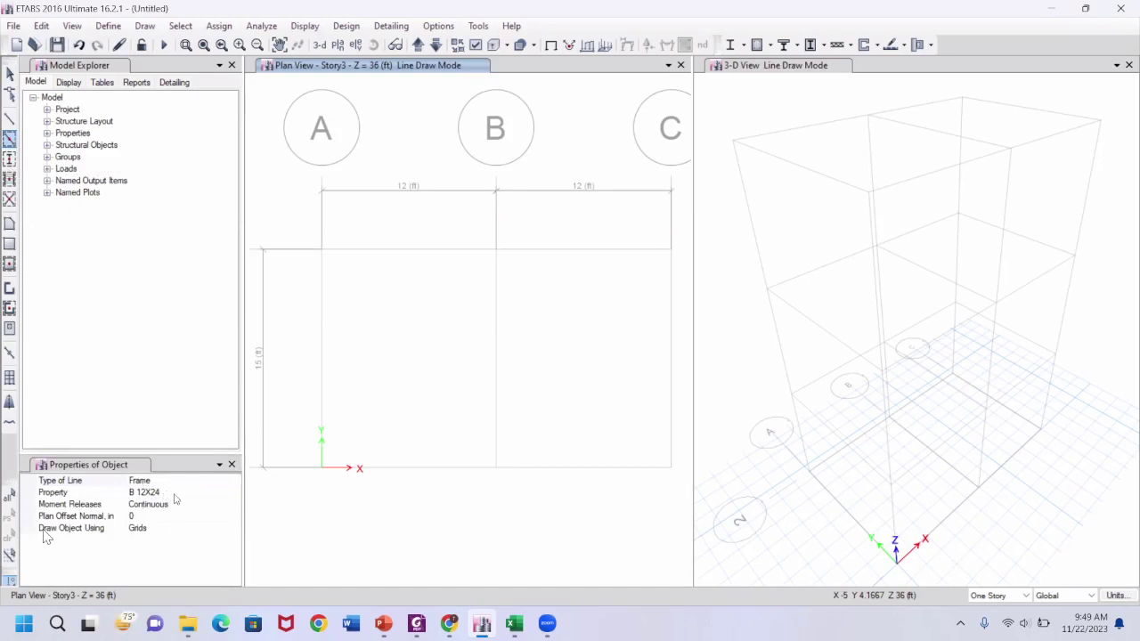
click(495, 348)
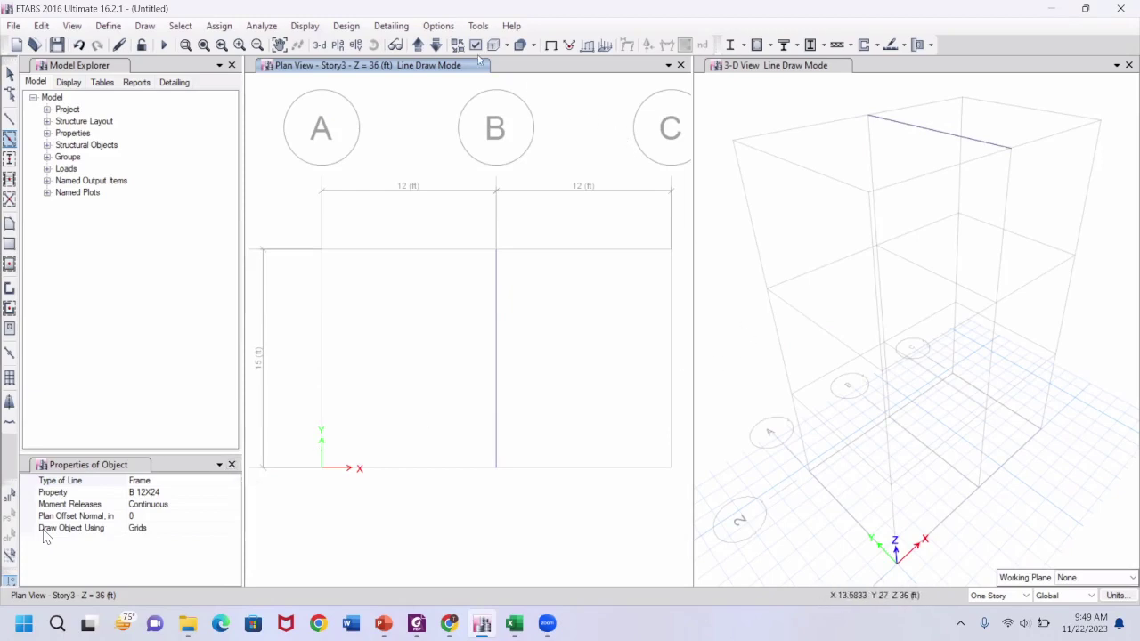
click(436, 46)
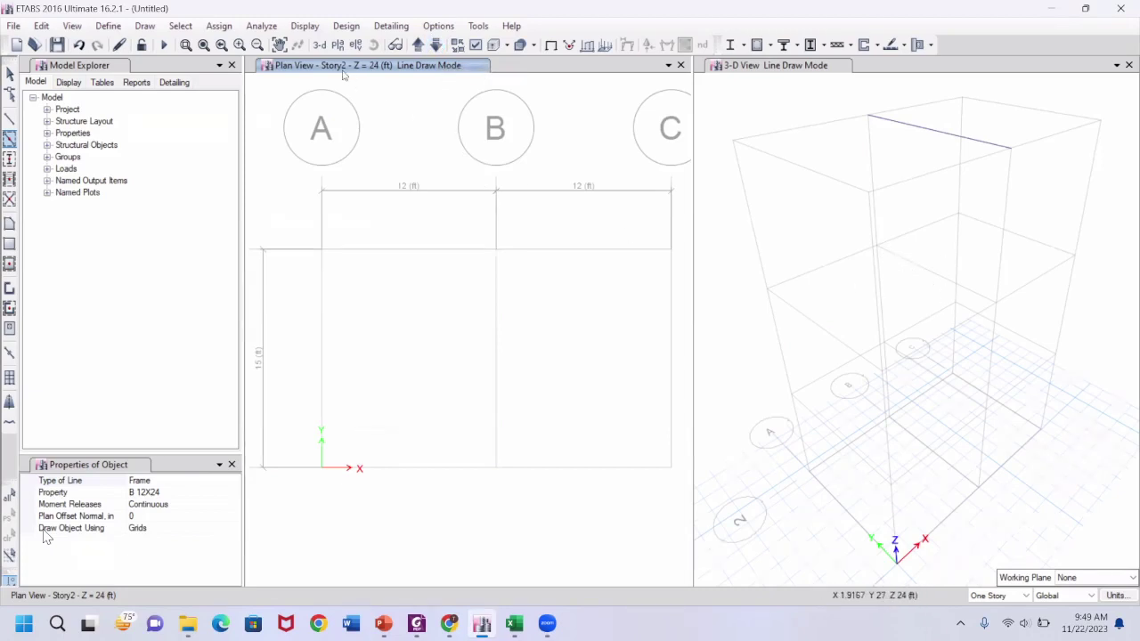
click(495, 309)
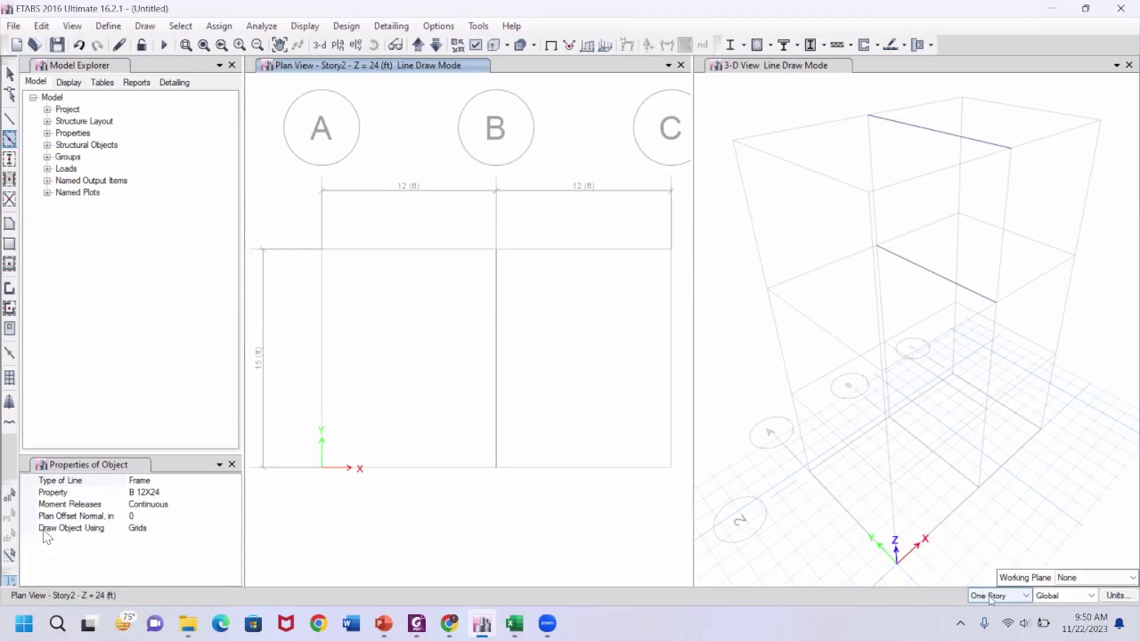
key(space)
click(986, 595)
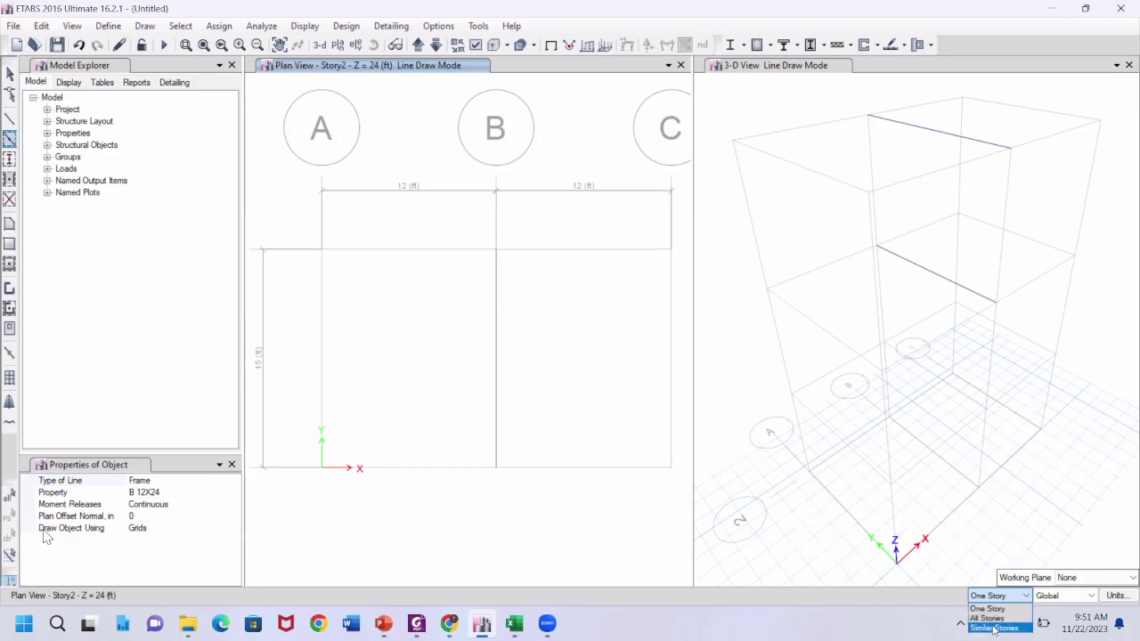
click(862, 590)
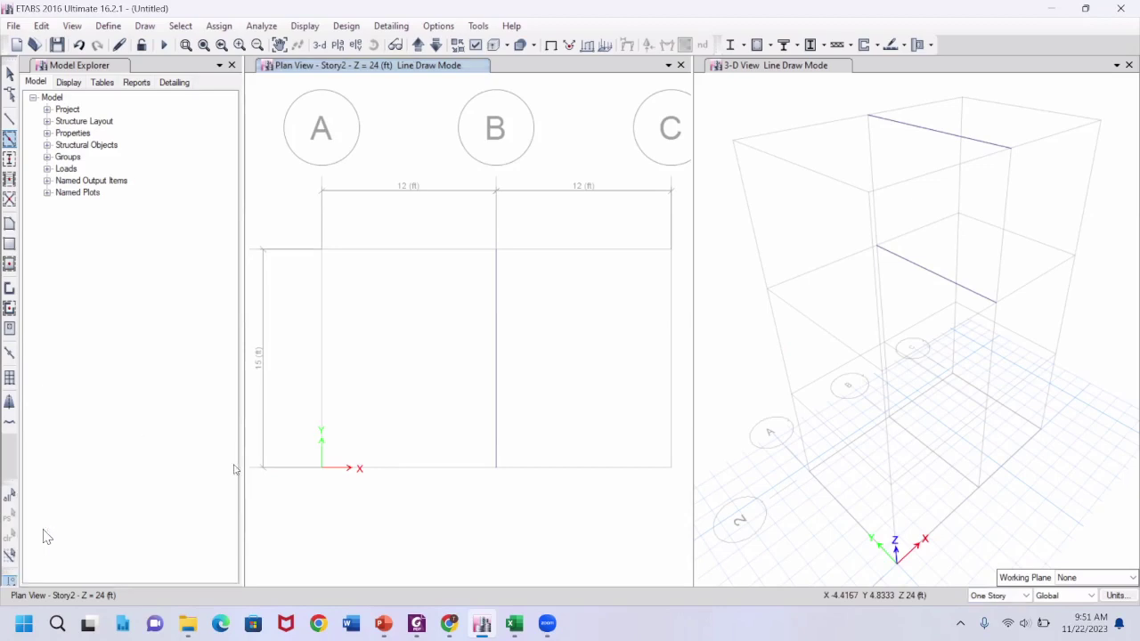
click(231, 465)
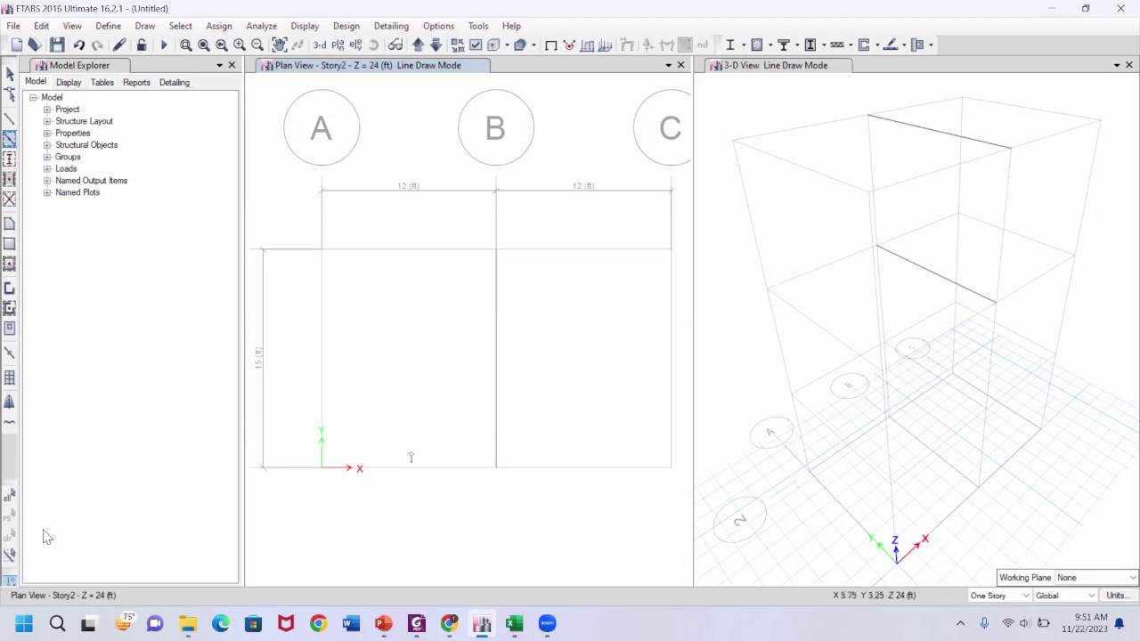
key(space)
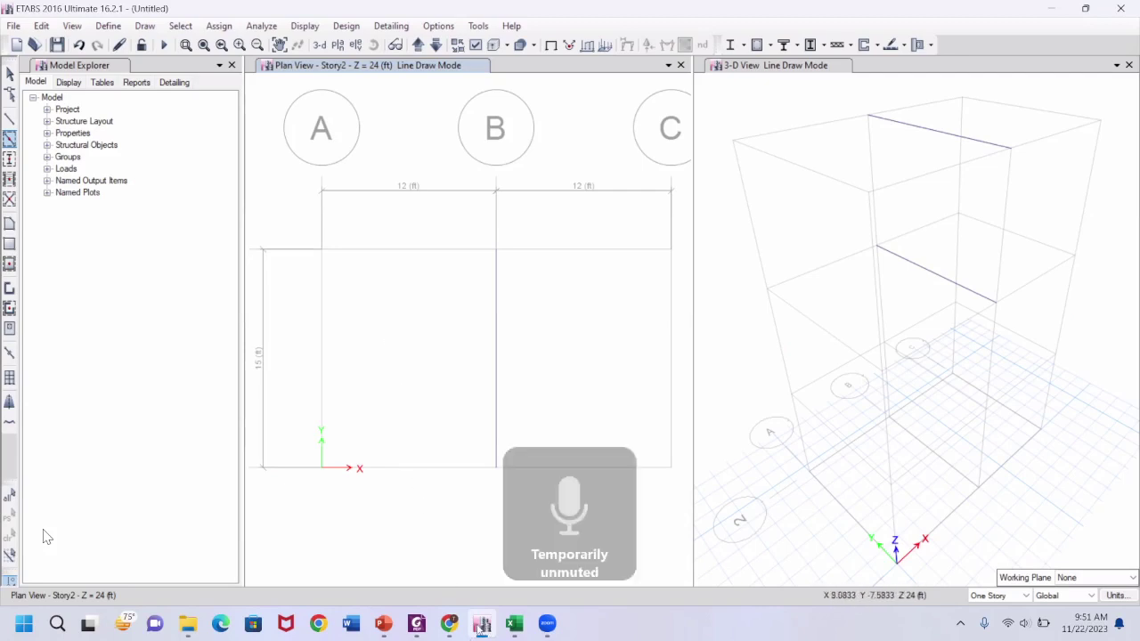
Switch to the PowerPoint slide to review the slab layout and support sketch, and return to ETABS
click(383, 623)
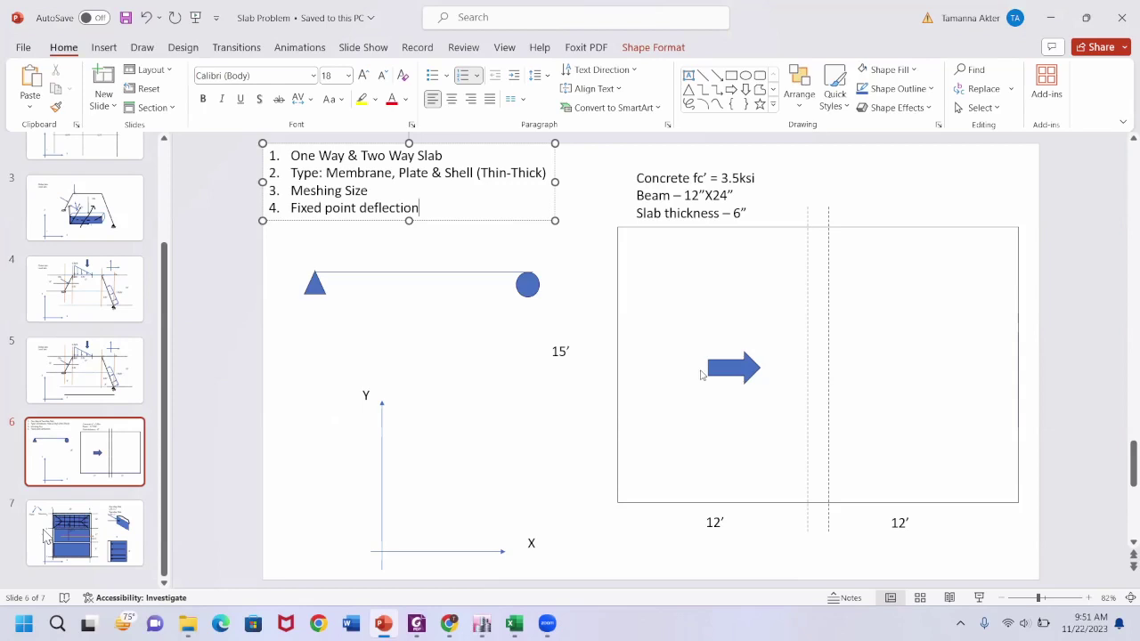
mouse_move(526, 626)
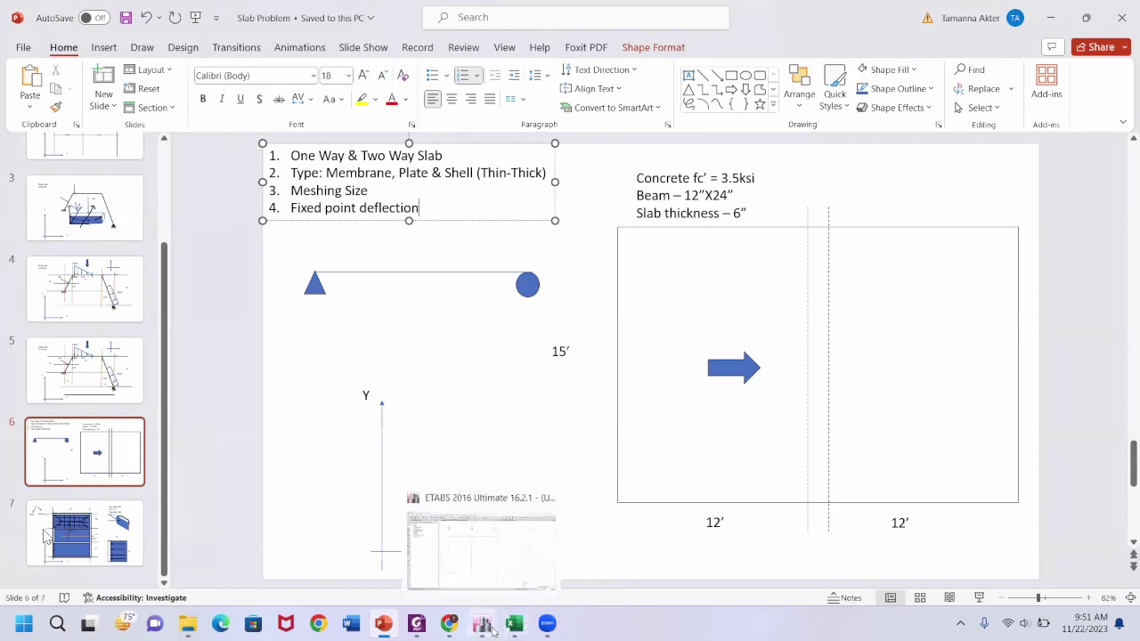
click(496, 612)
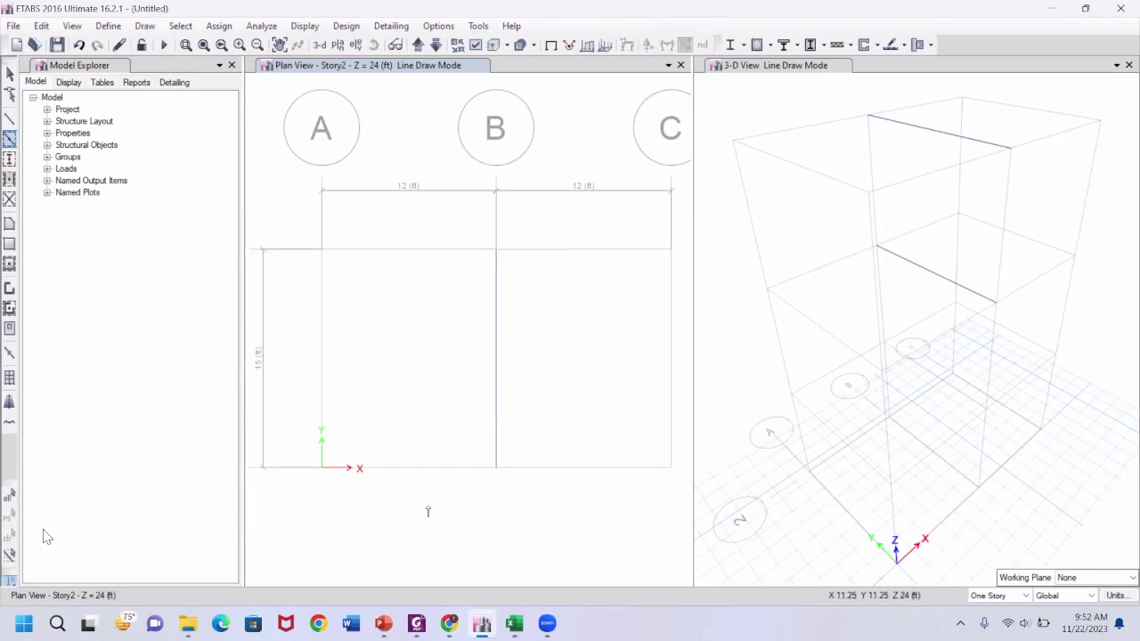
click(383, 623)
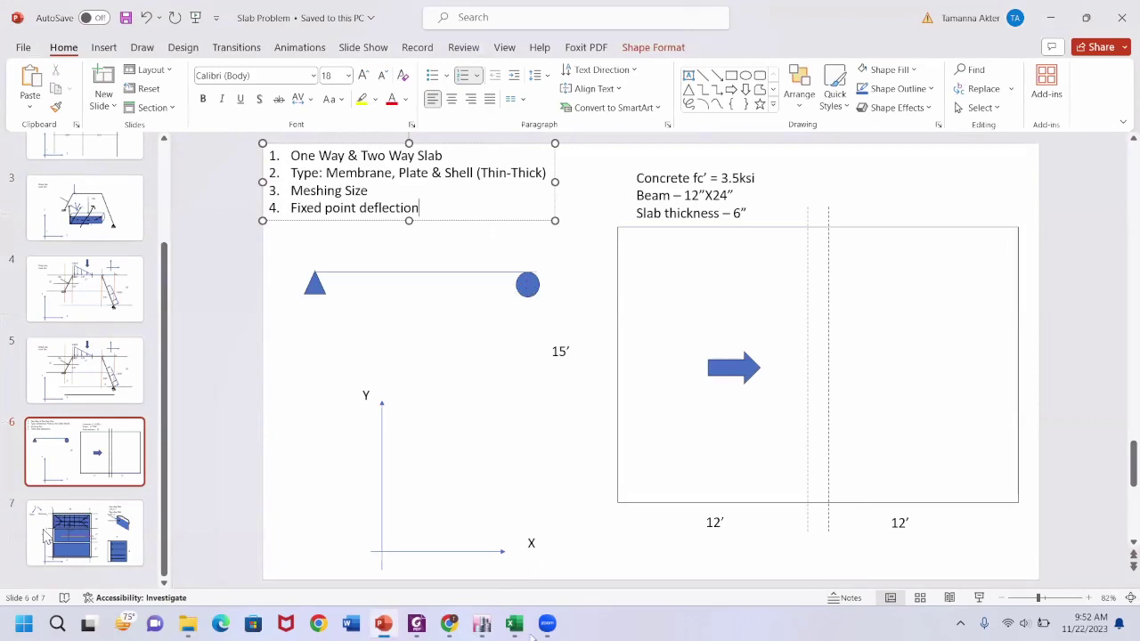
click(482, 624)
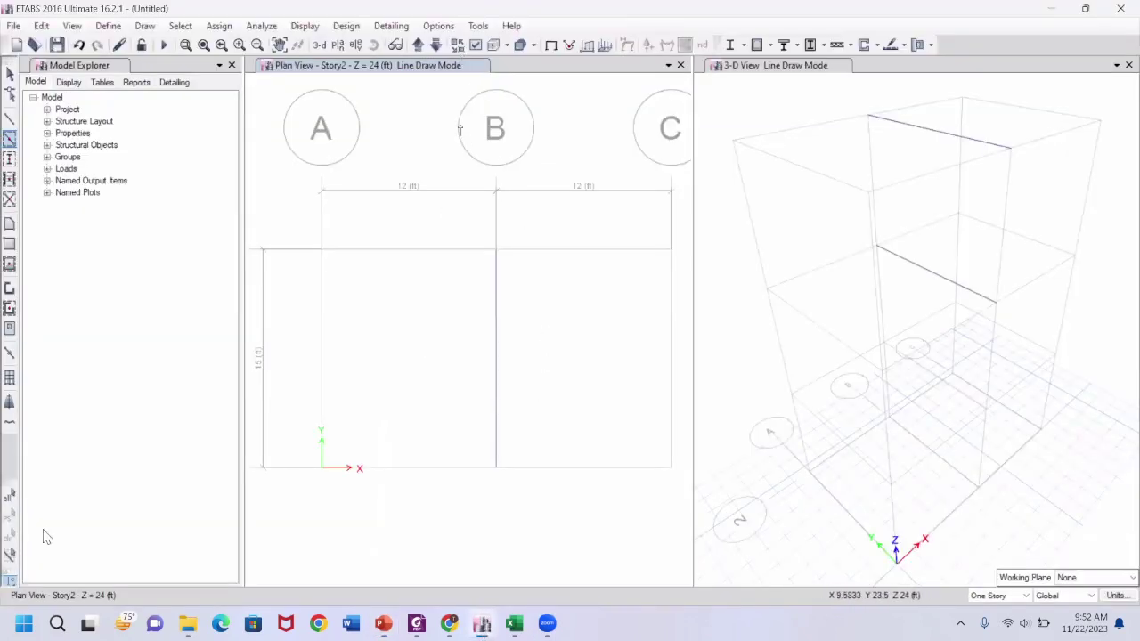
Set the drawing view to the elevation along grid line B
click(355, 45)
click(435, 243)
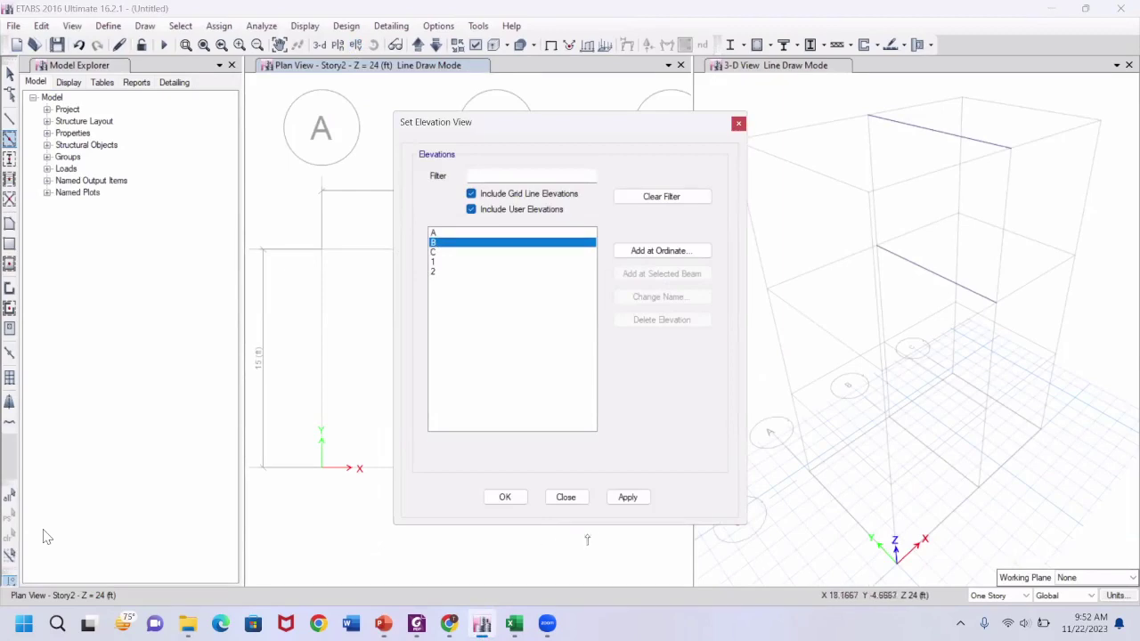
click(627, 497)
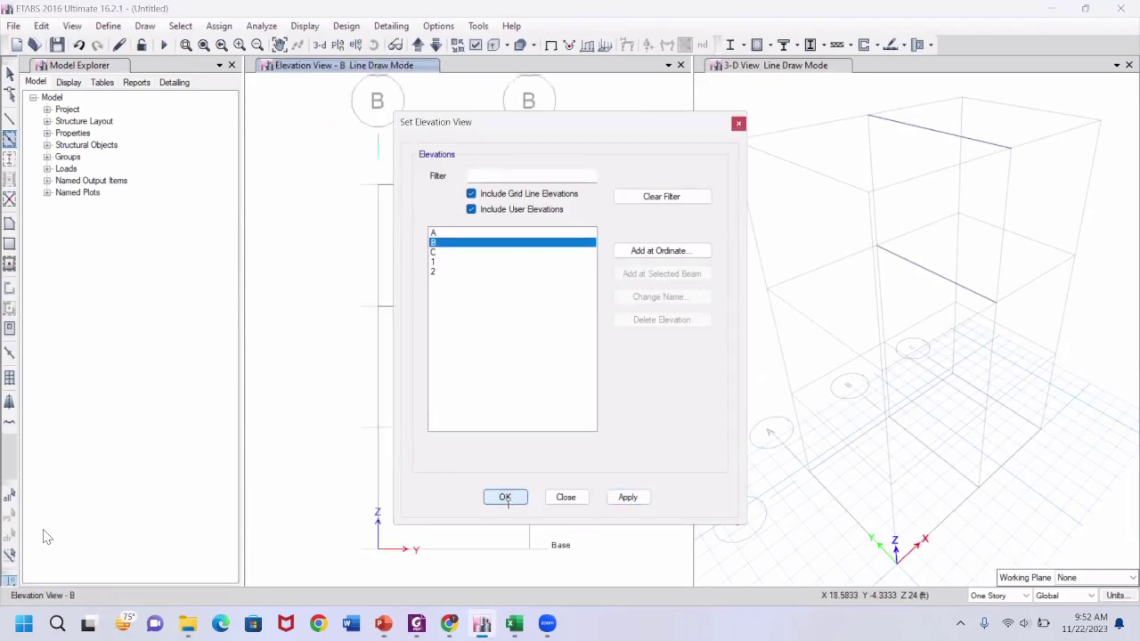
click(504, 497)
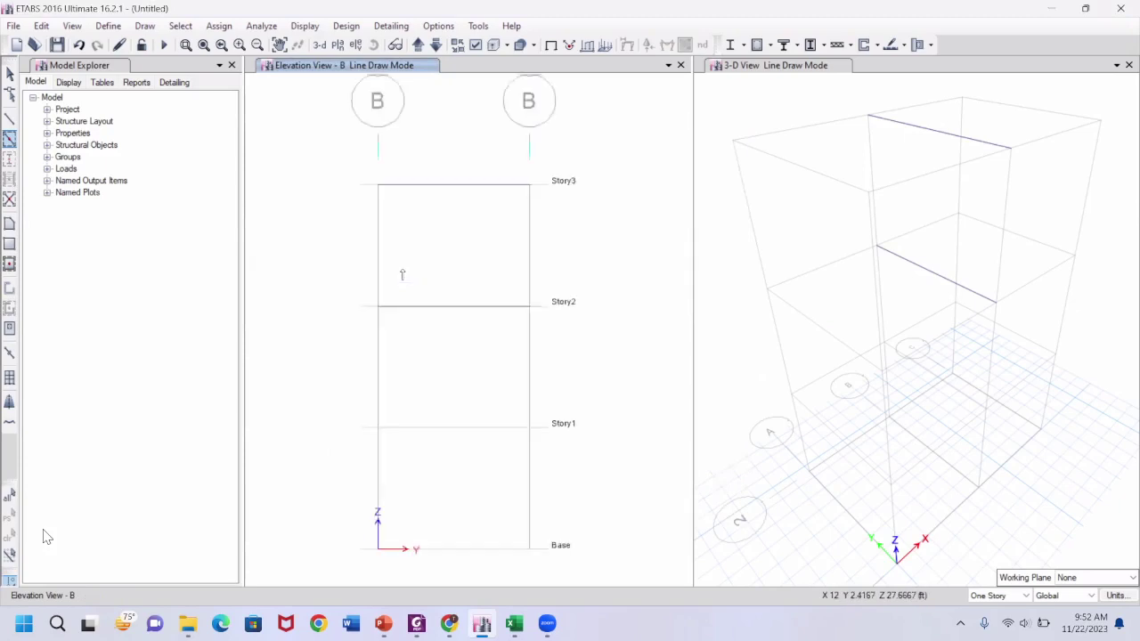
scroll(402, 274, down, 3)
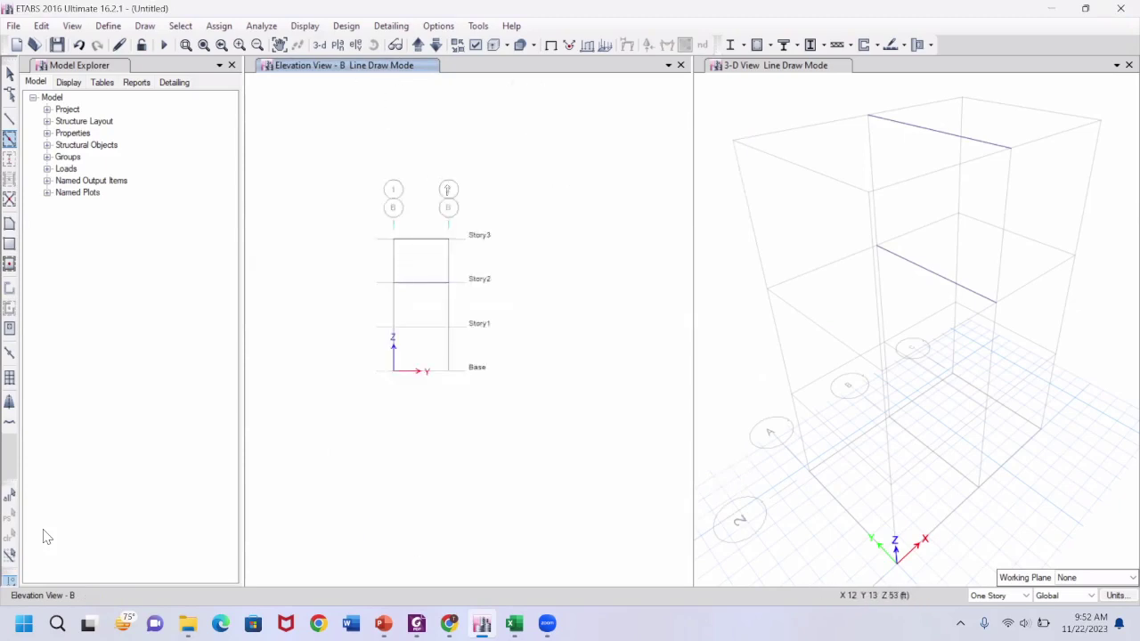
scroll(407, 268, up, 3)
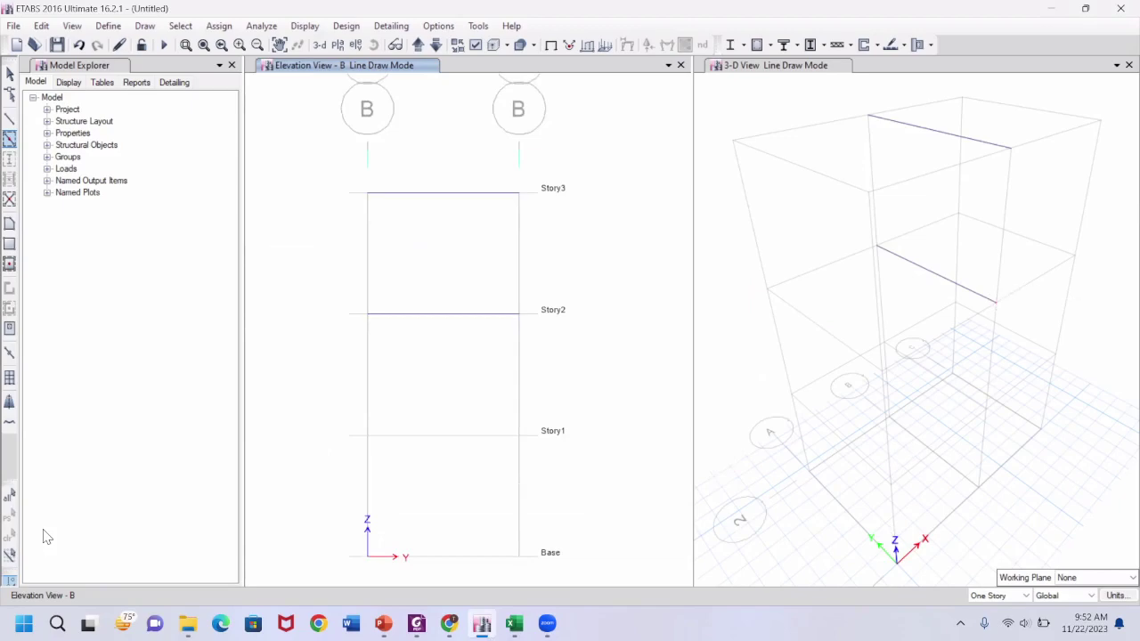
Check the support sketch on the PowerPoint slide, return to ETABS, and set the story option to Similar Stories
click(383, 623)
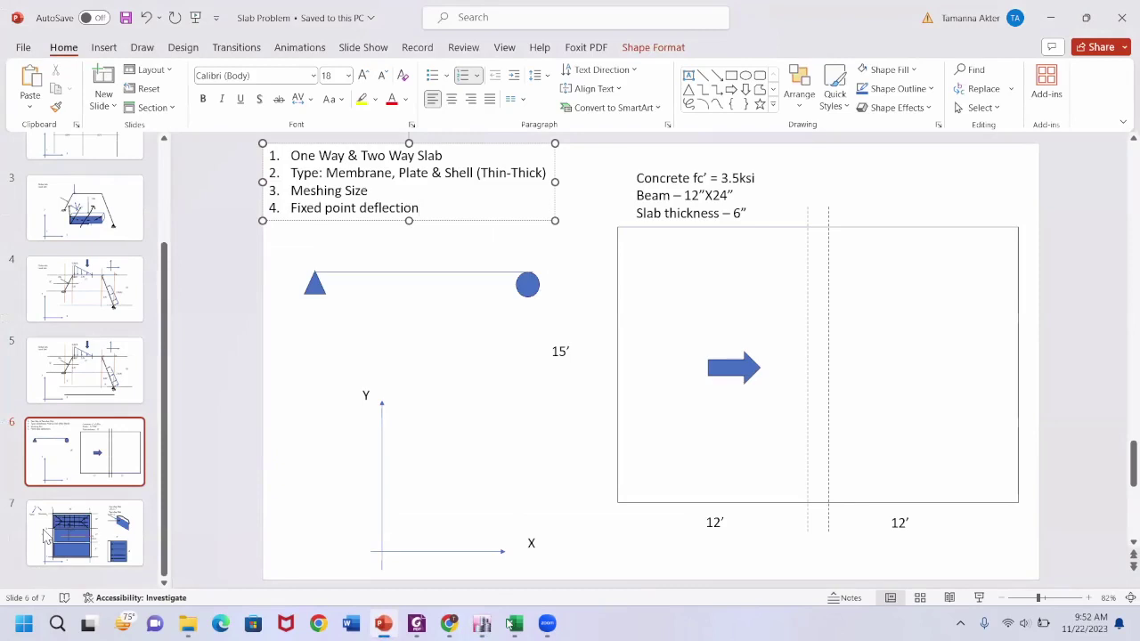
key(alt+Tab)
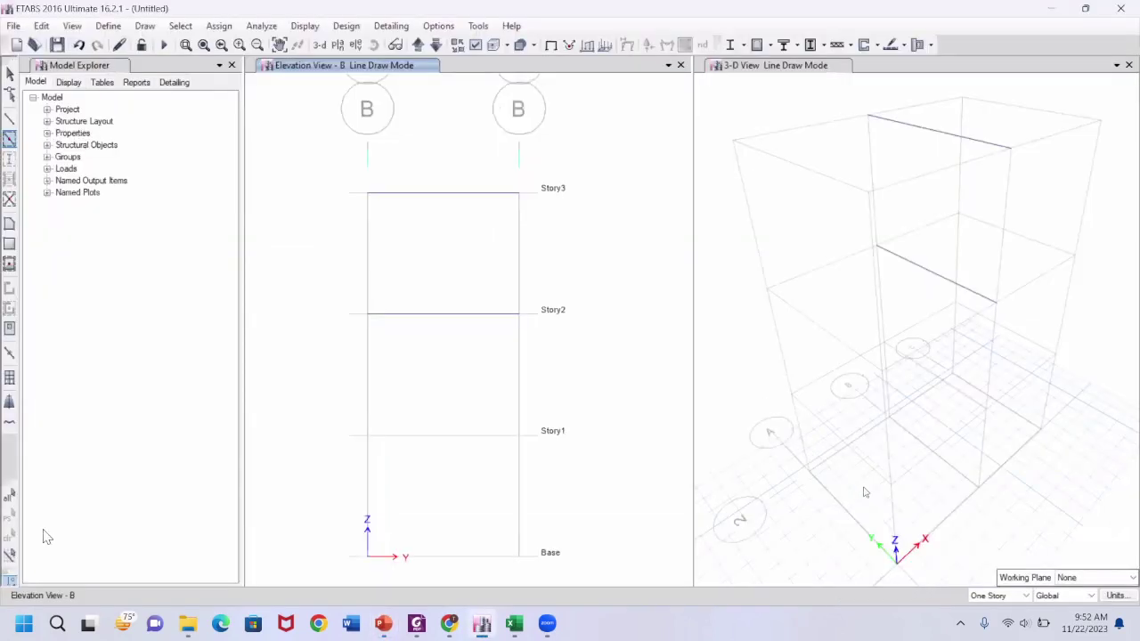
click(986, 595)
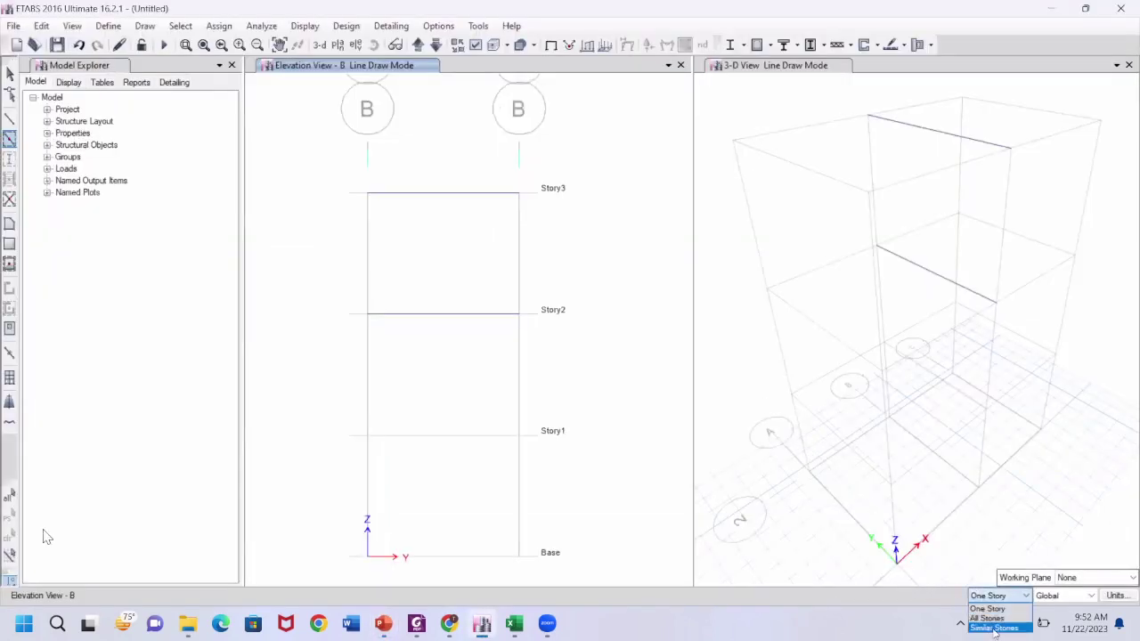
click(994, 629)
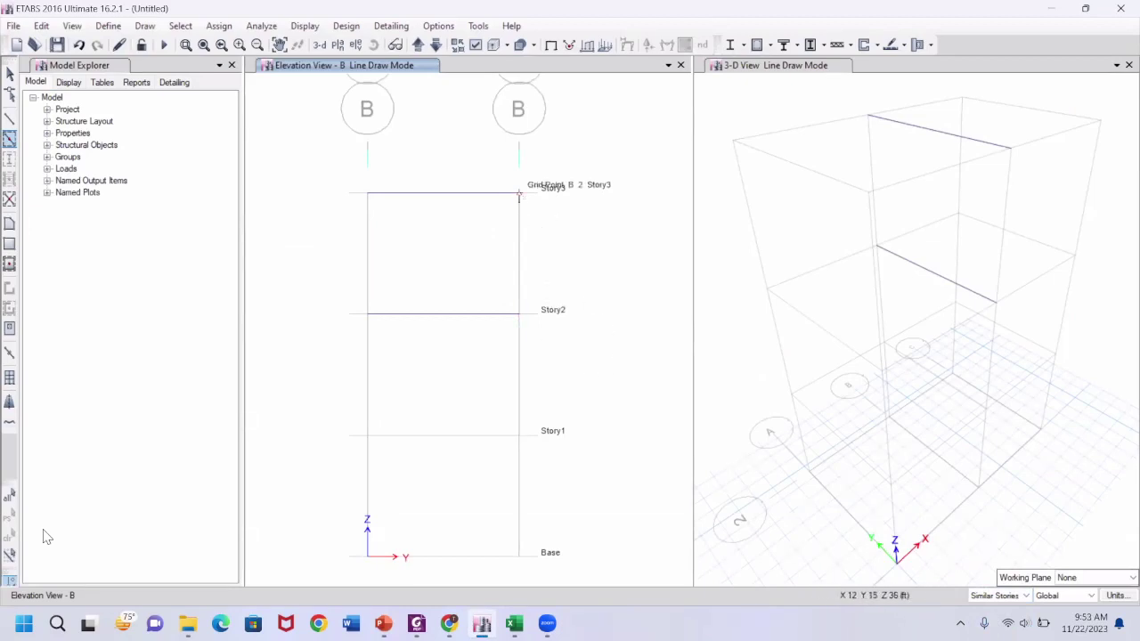
Assign pinned restraints, with translation X, Y and Z fixed, to the beam end joints at grid point B-2 on Story3 and Story2
key(Escape)
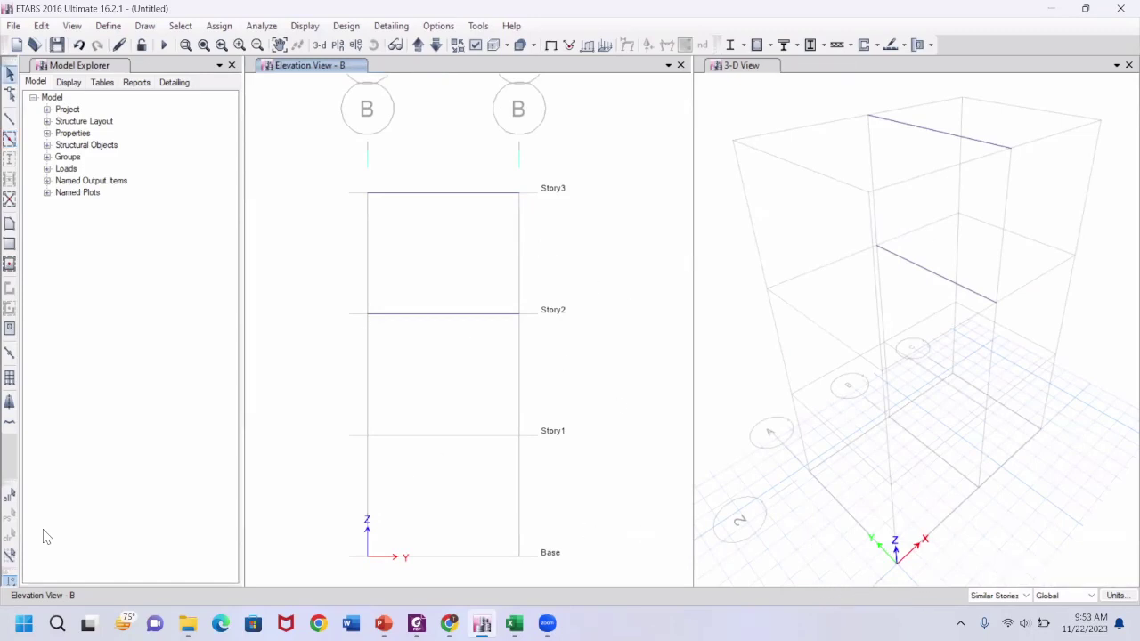
click(1026, 596)
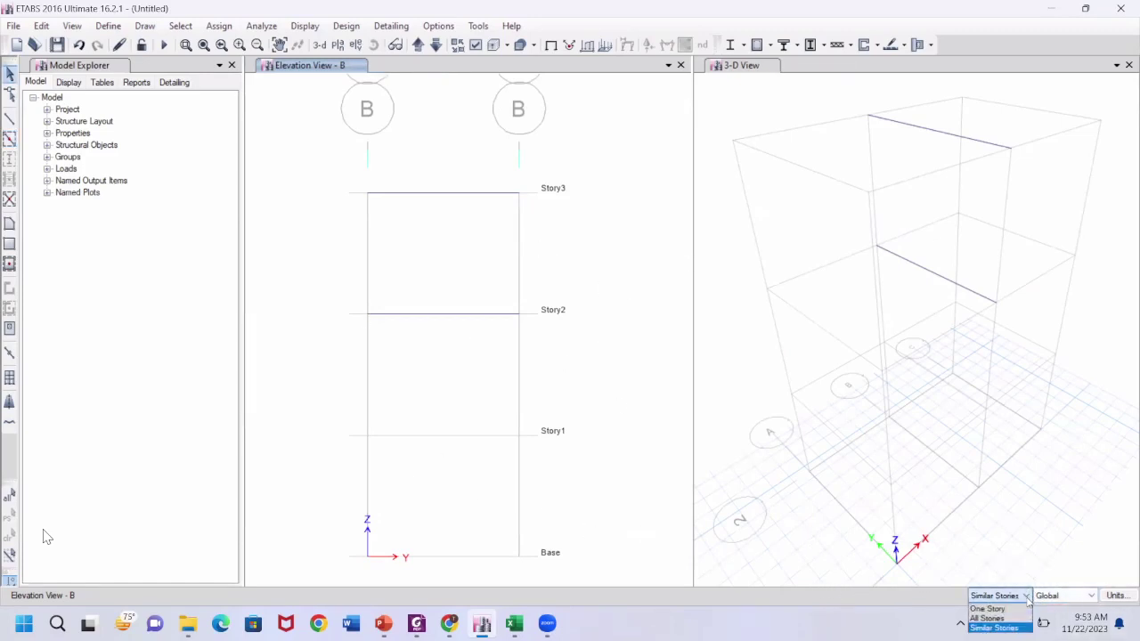
click(1027, 598)
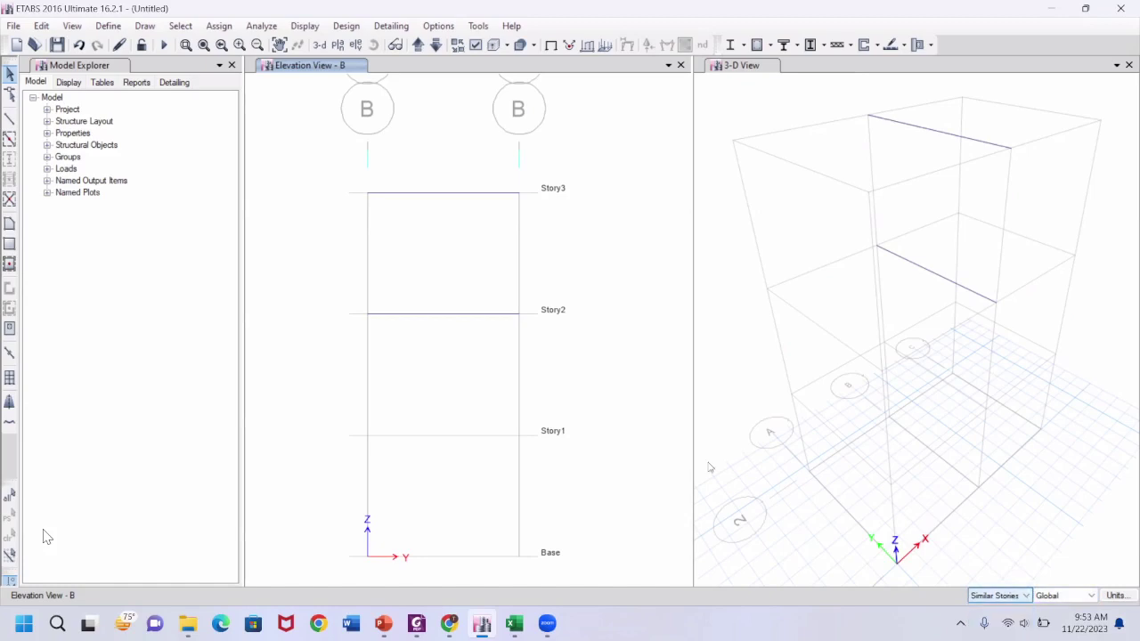
click(519, 194)
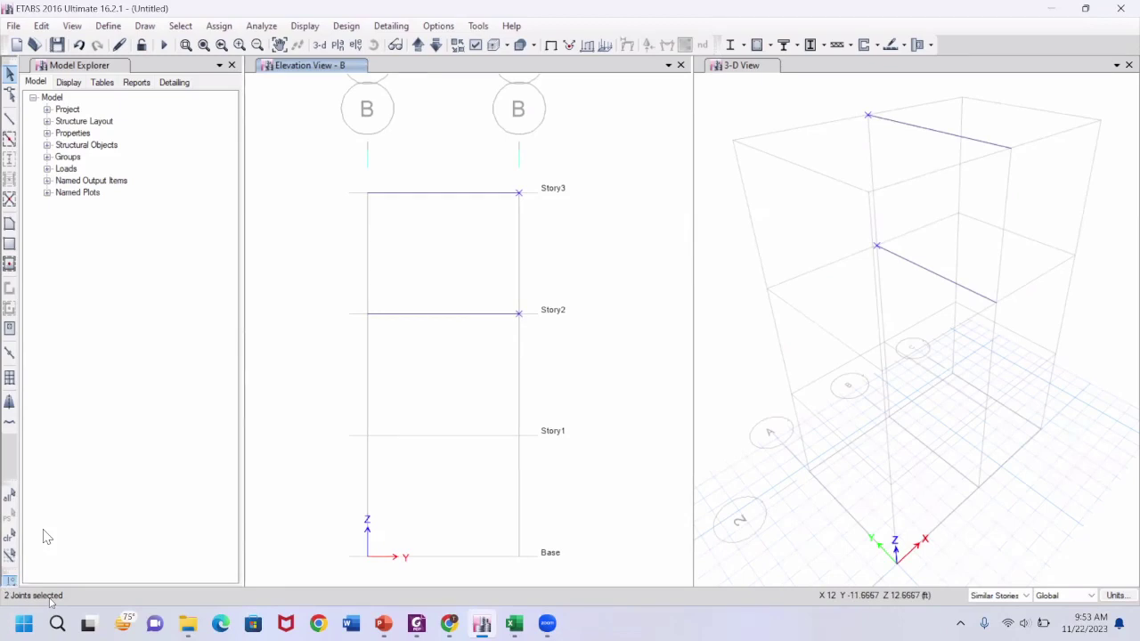
key(space)
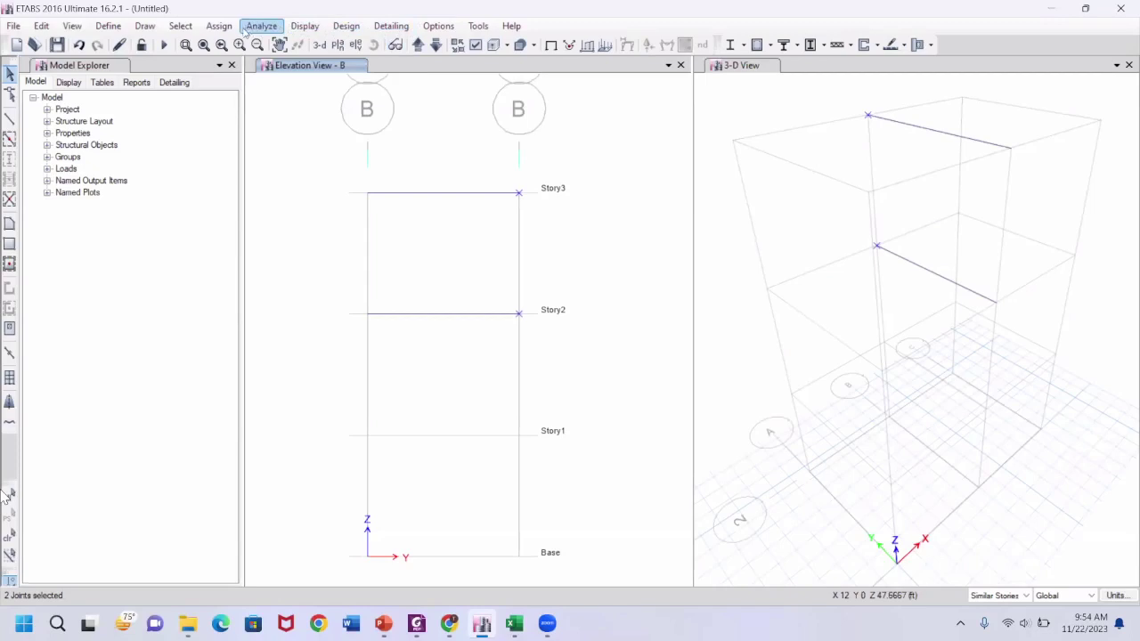
click(229, 27)
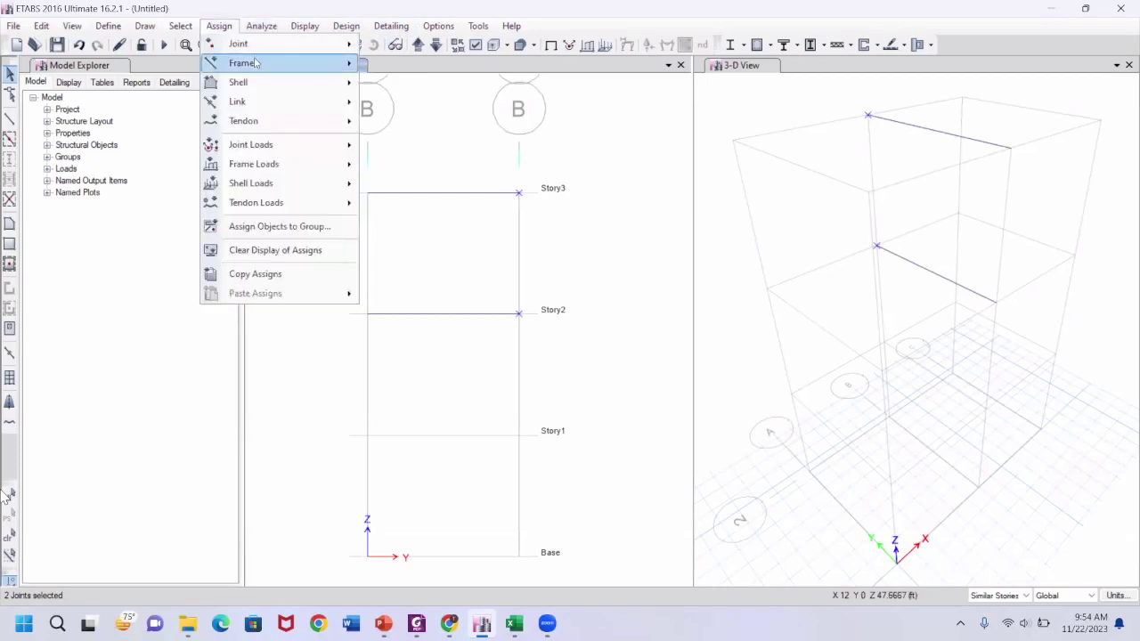
mouse_move(301, 46)
click(410, 45)
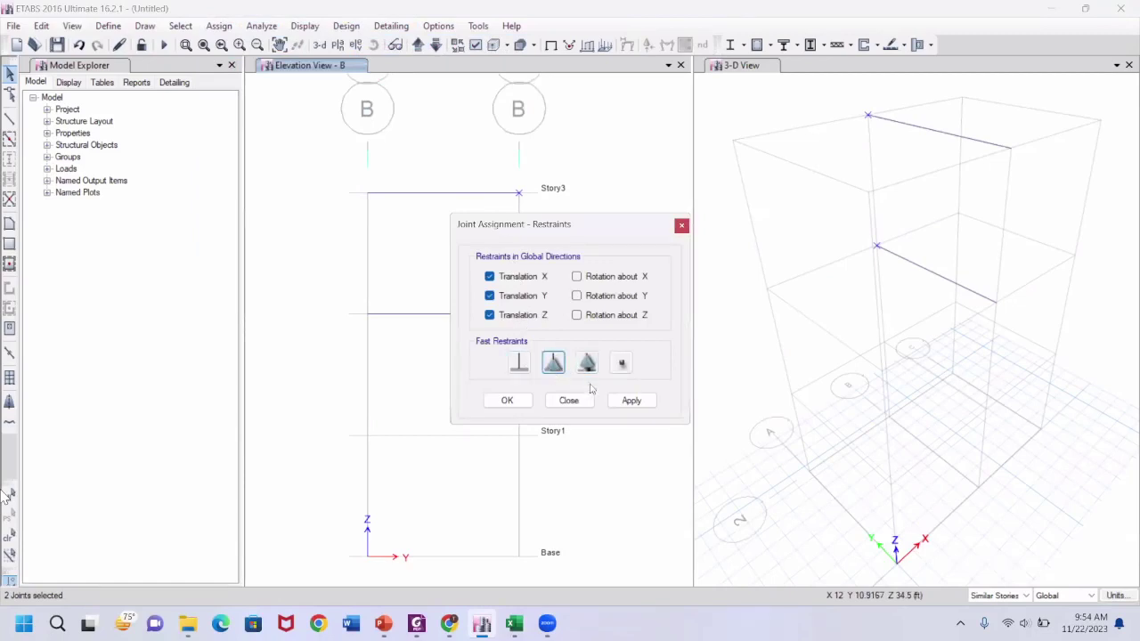
click(631, 401)
click(508, 401)
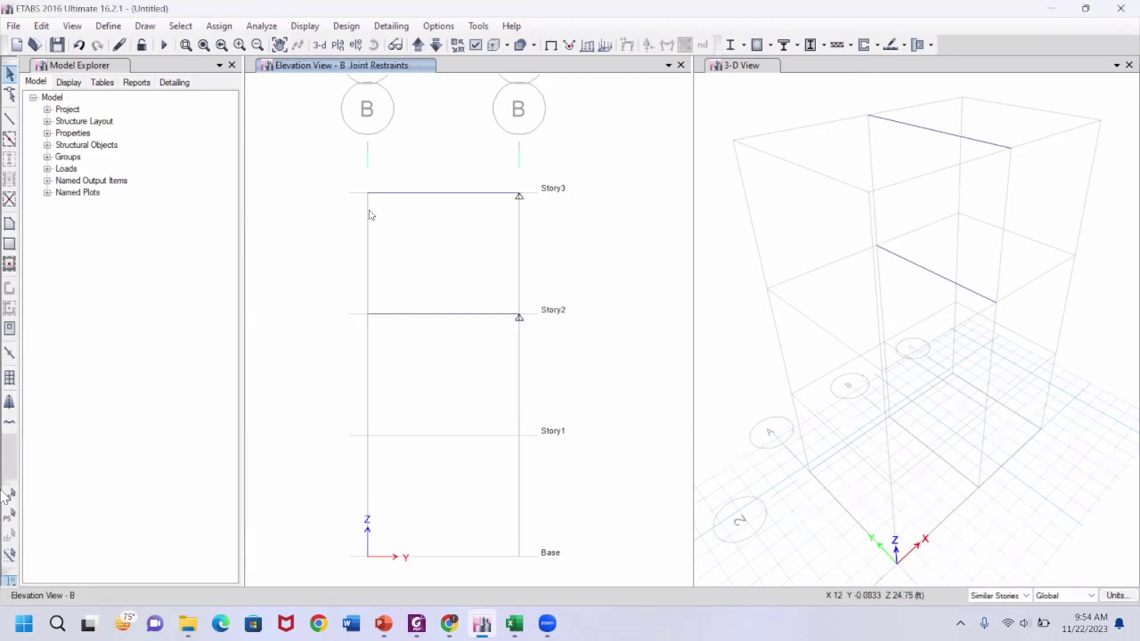
Assign roller restraints, with only translation Z fixed, to the beam end joints at grid point B-1 on Story3 and Story2
click(368, 317)
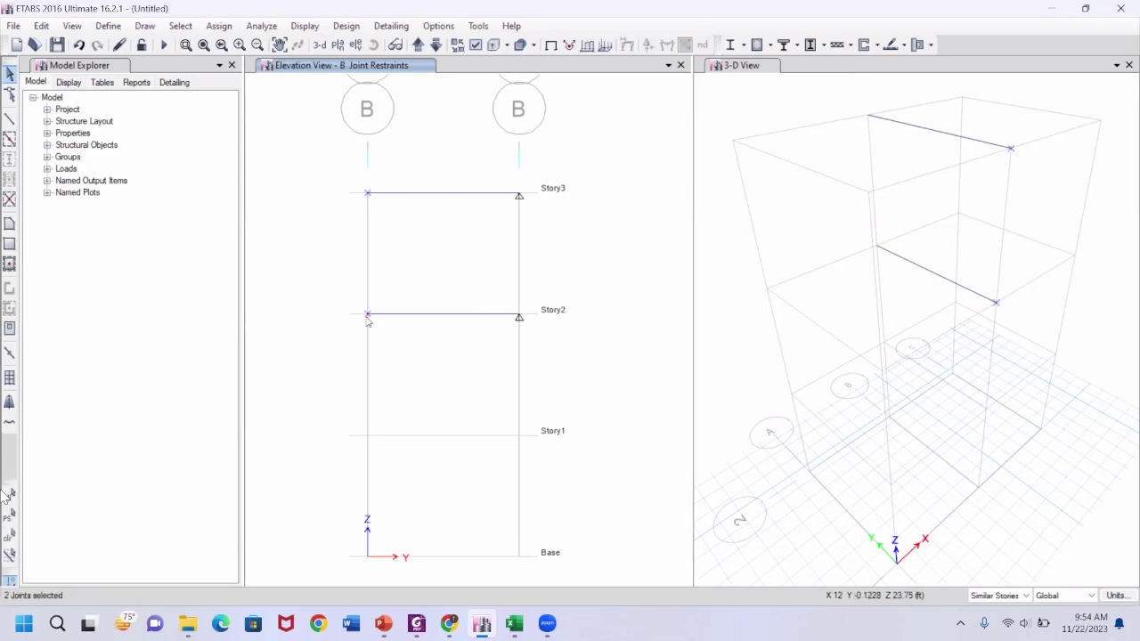
click(370, 188)
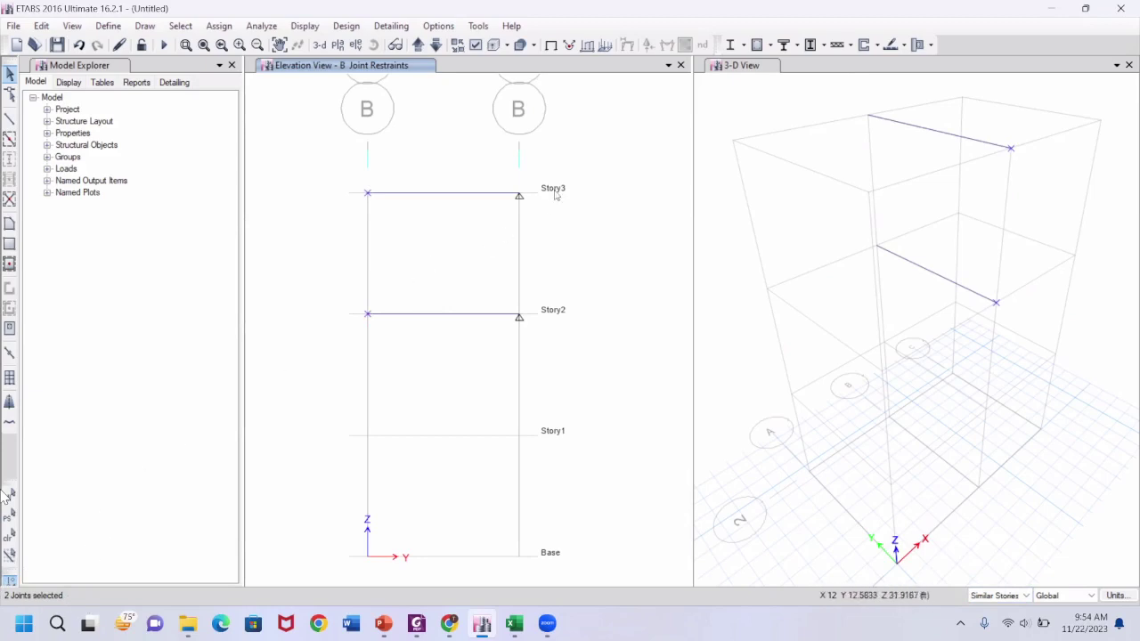
click(220, 26)
click(226, 28)
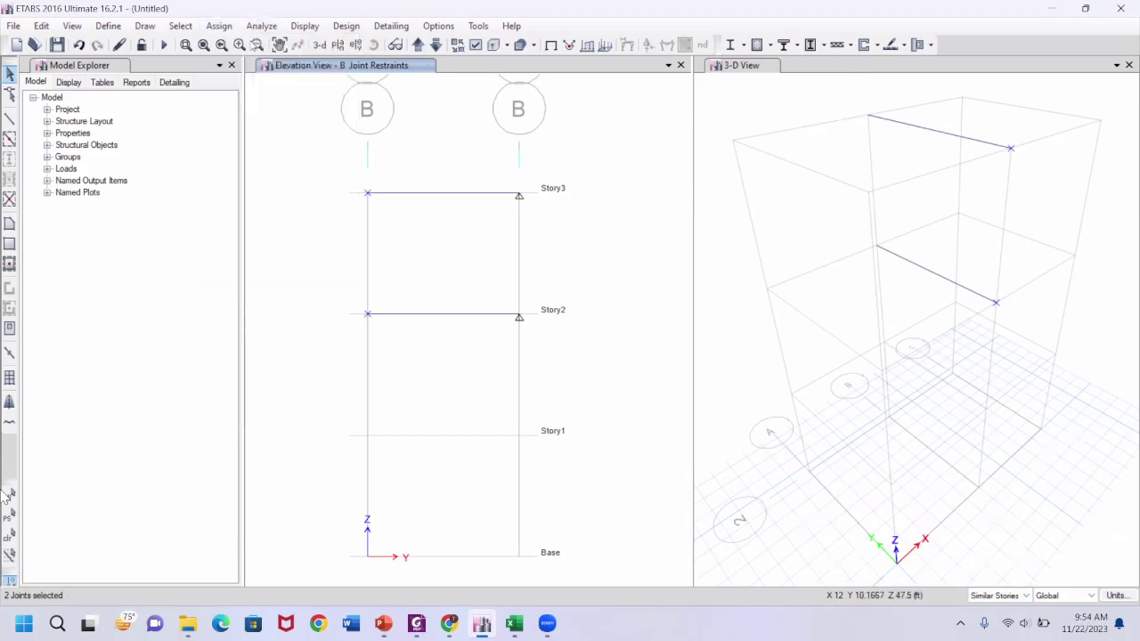
click(221, 27)
mouse_move(234, 44)
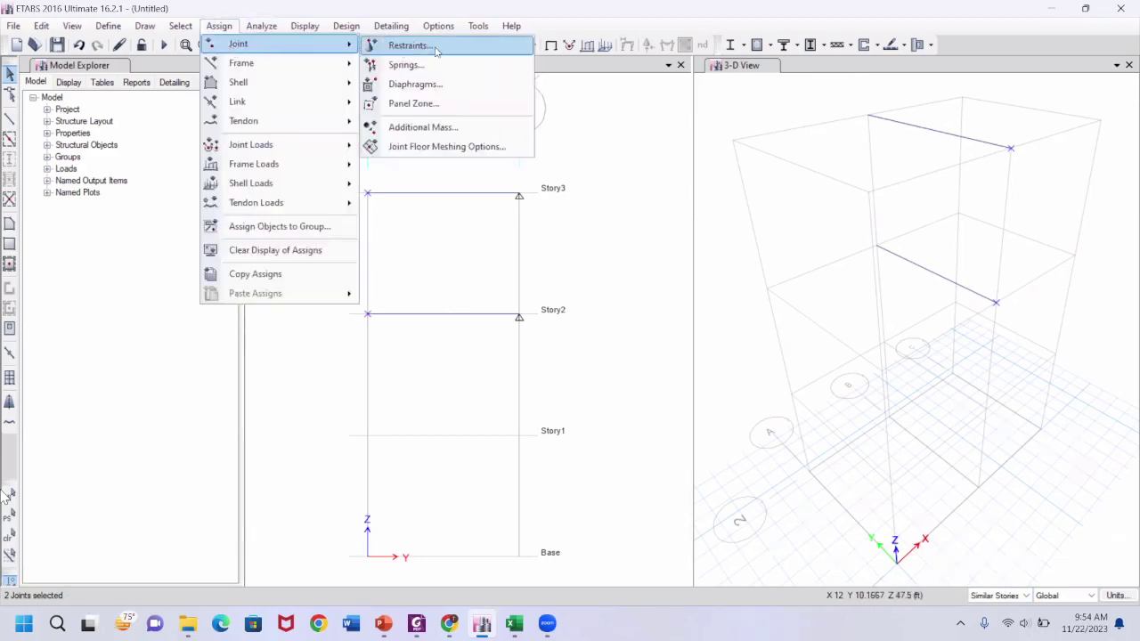
click(436, 51)
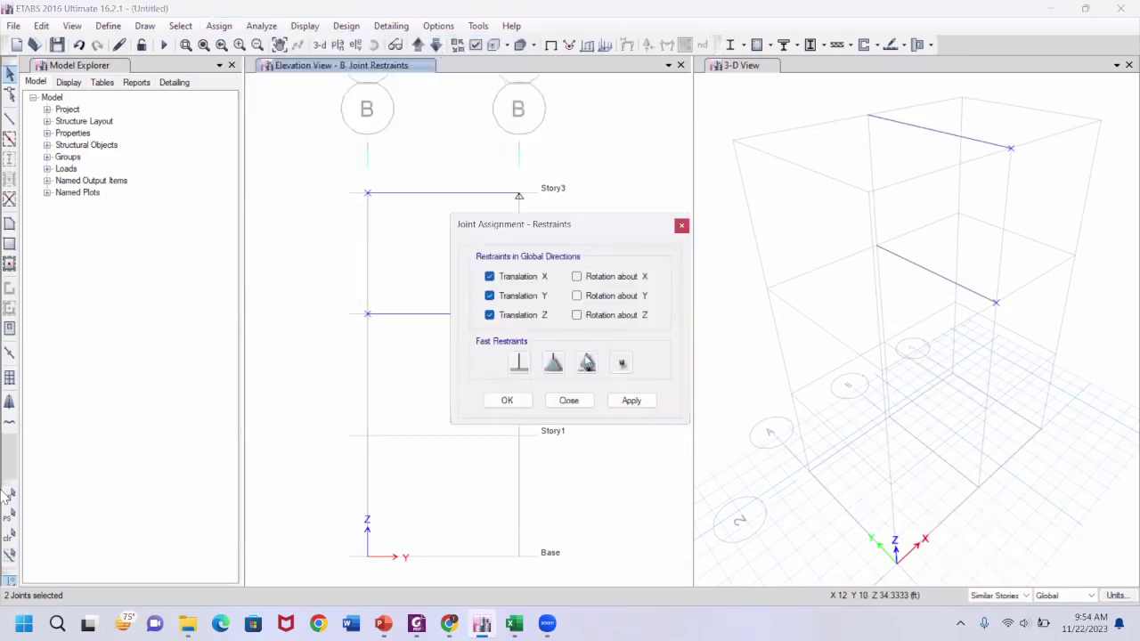
click(587, 364)
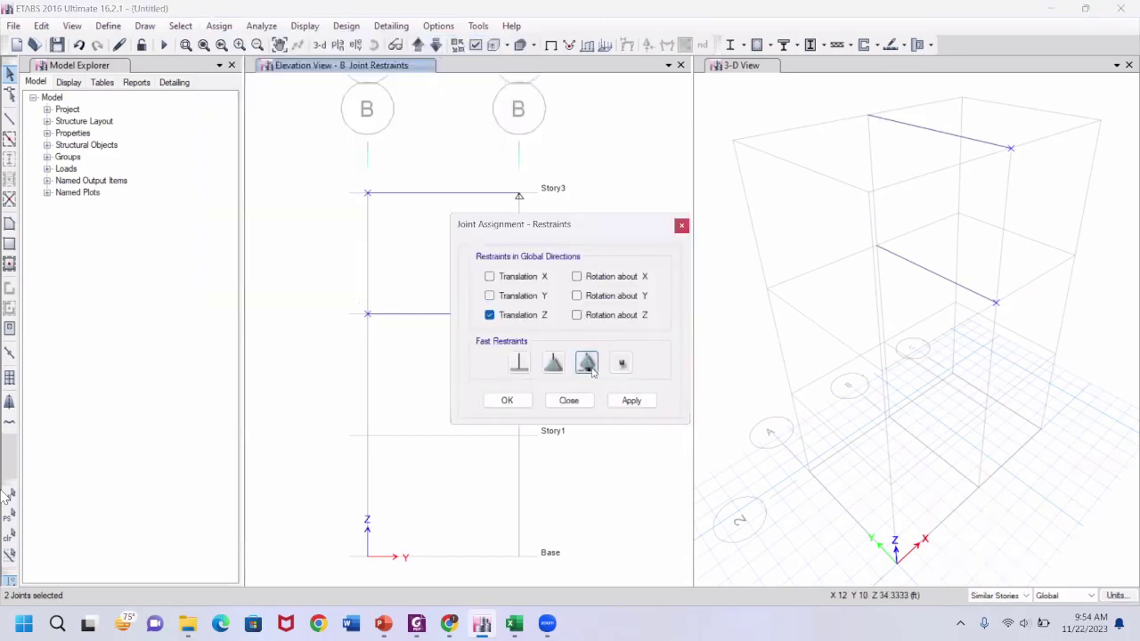
click(633, 405)
click(506, 400)
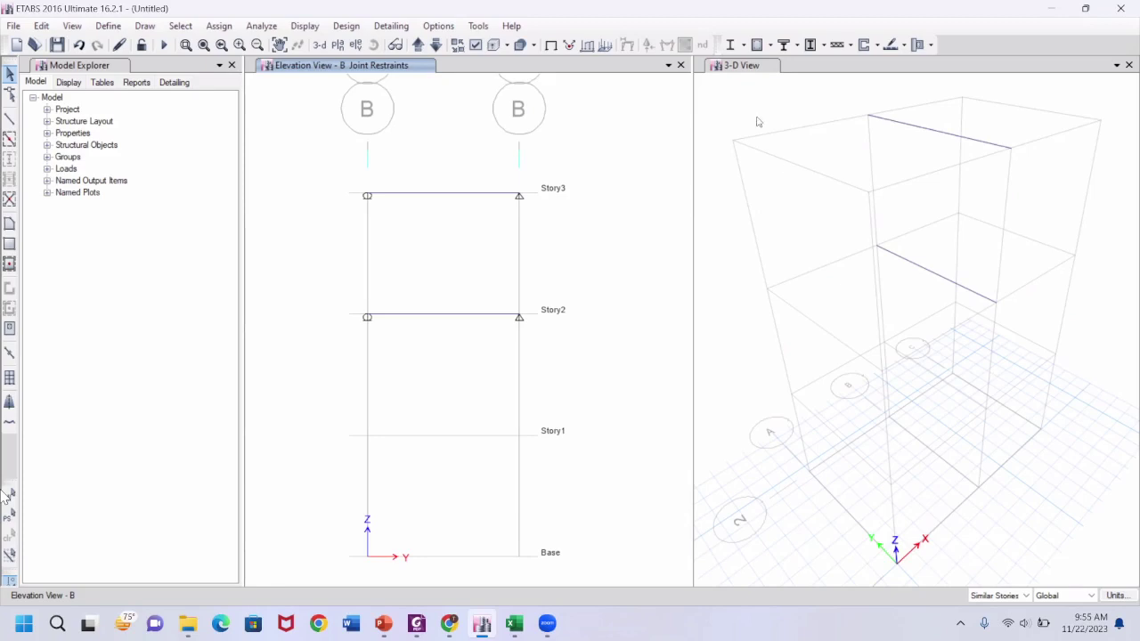
Set the drawing view to the Story3 plan, select the support joint at grid point B-1, and clear the selection
click(338, 45)
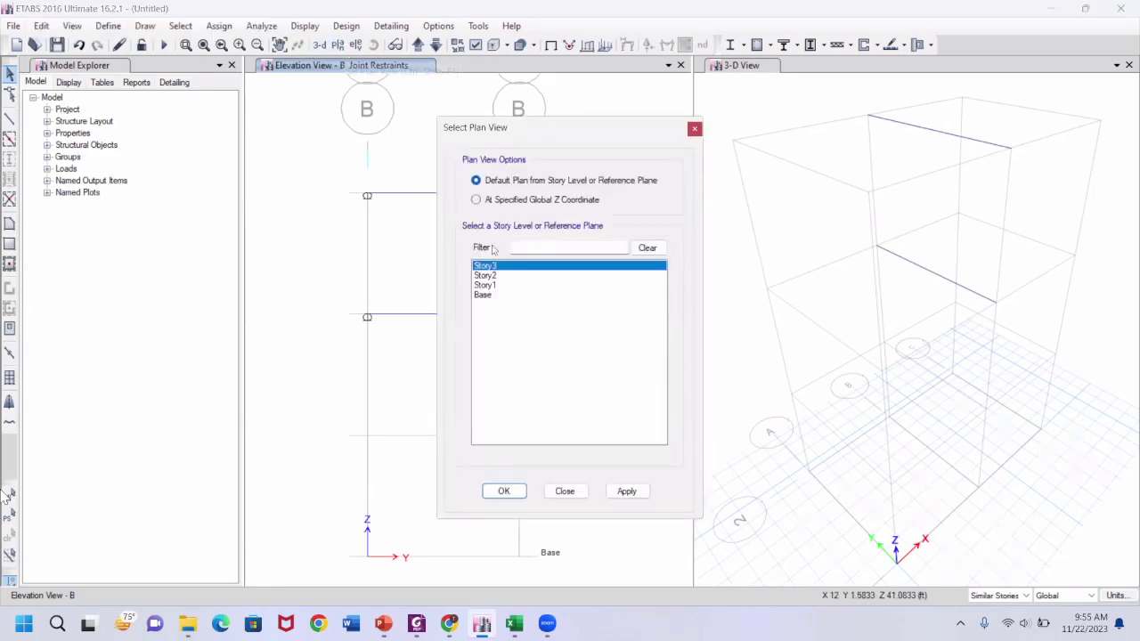
click(614, 496)
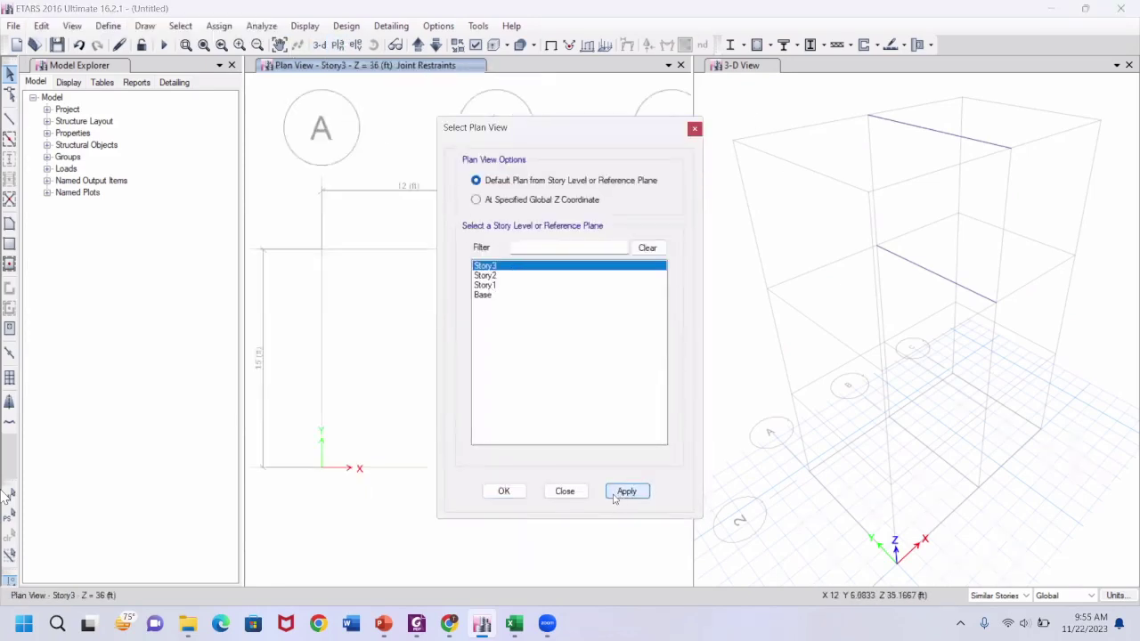
click(504, 491)
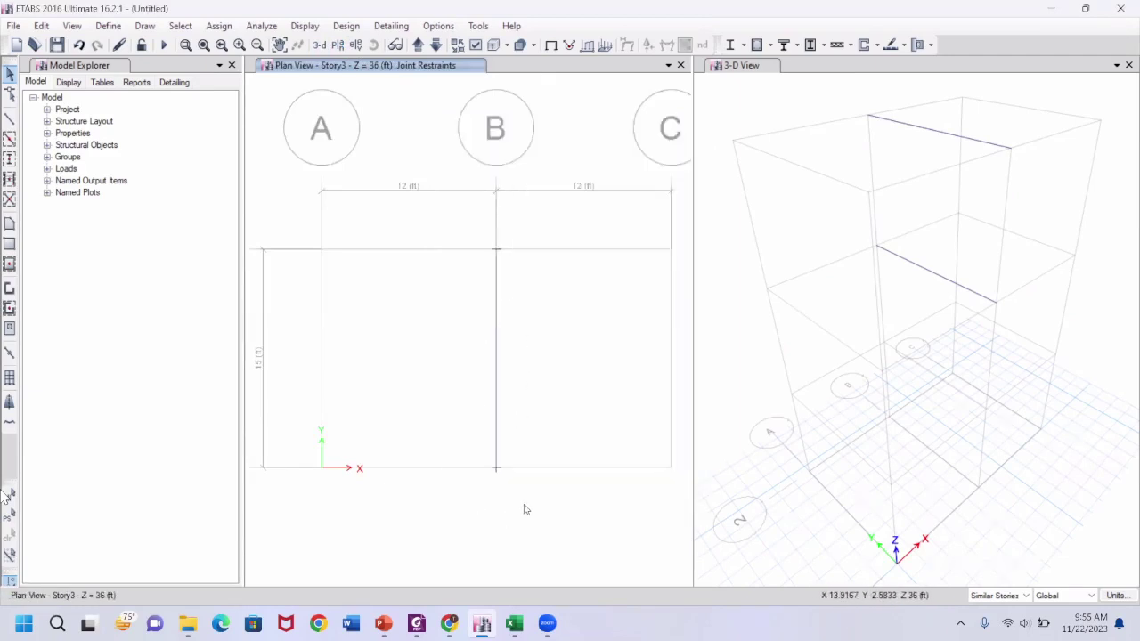
click(495, 469)
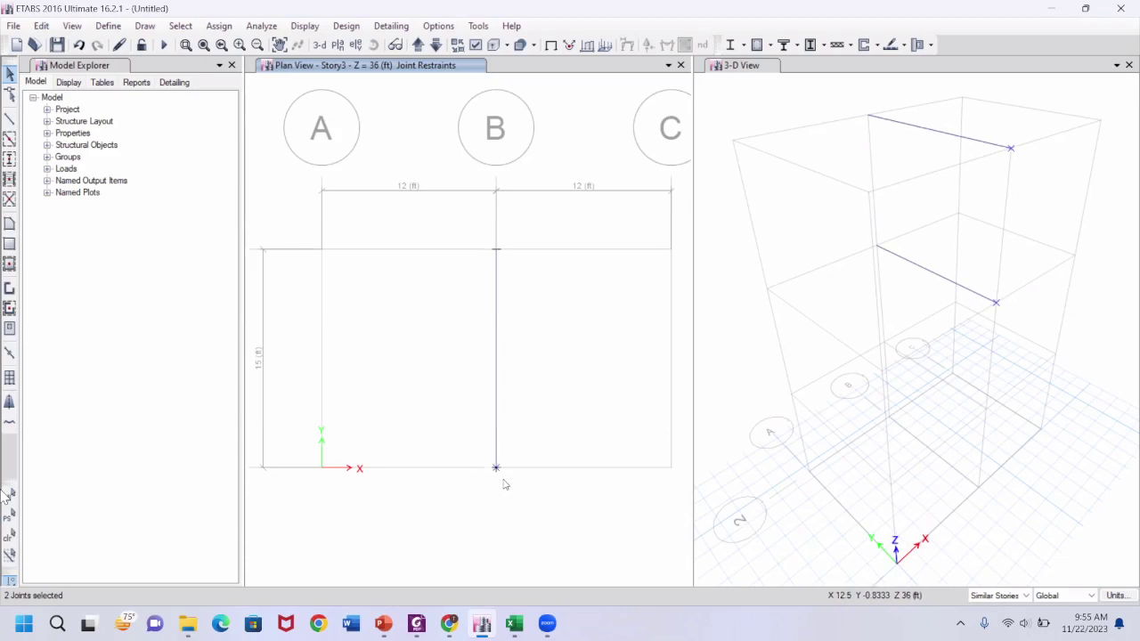
key(ctrl+q)
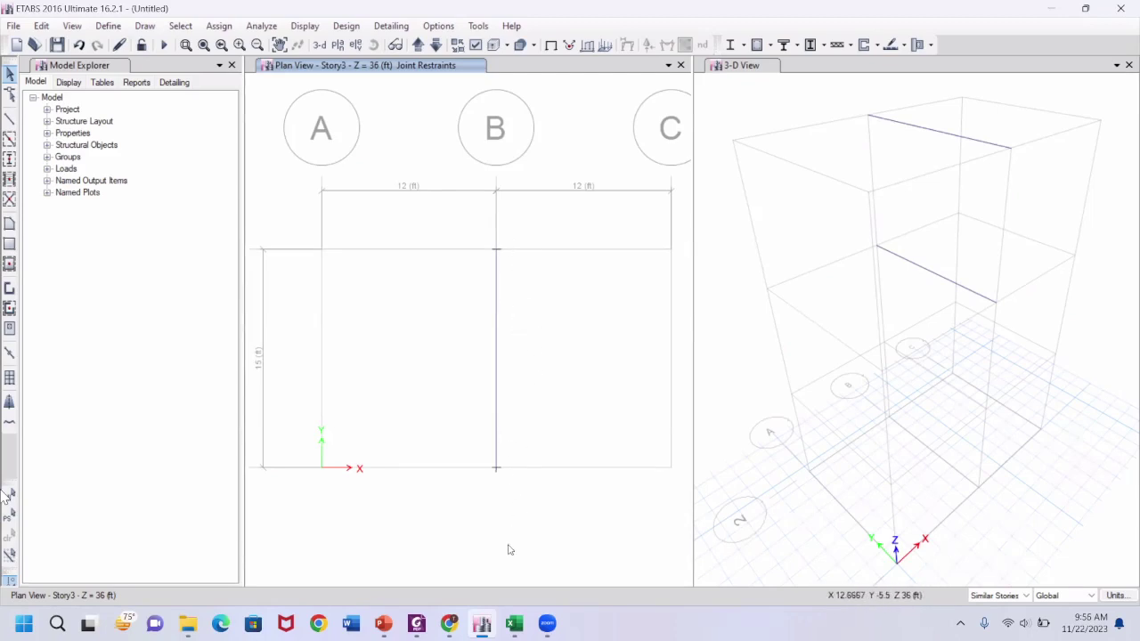
Review the PDF notes on shell, membrane and plate behavior and the PowerPoint slab slide, and return to ETABS
click(416, 629)
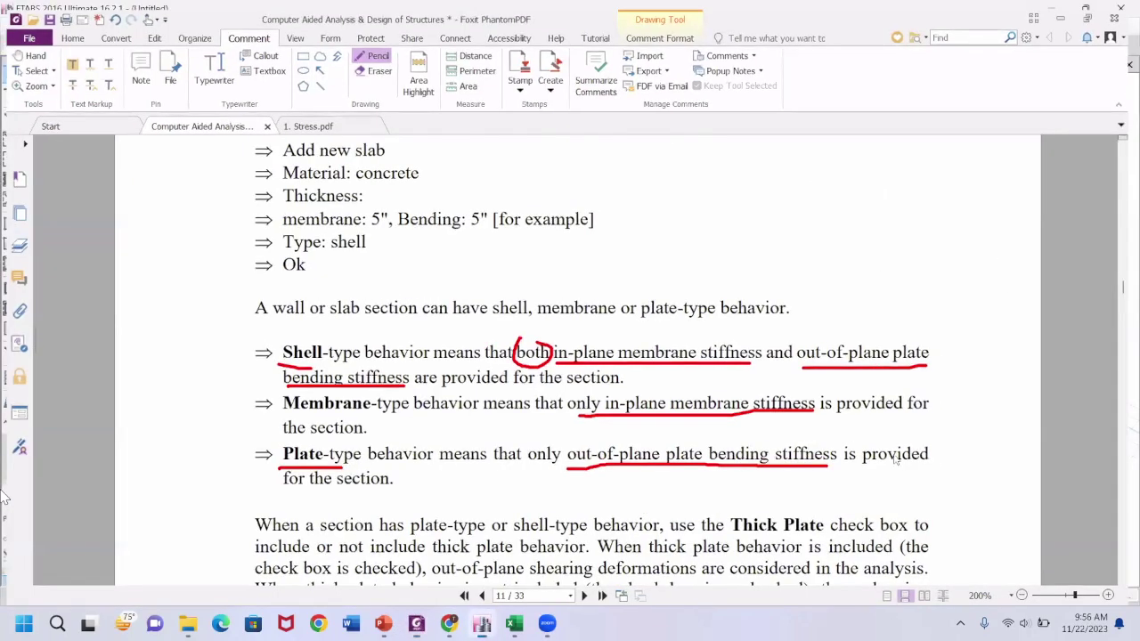
key(alt+Tab)
key(alt+Tab)
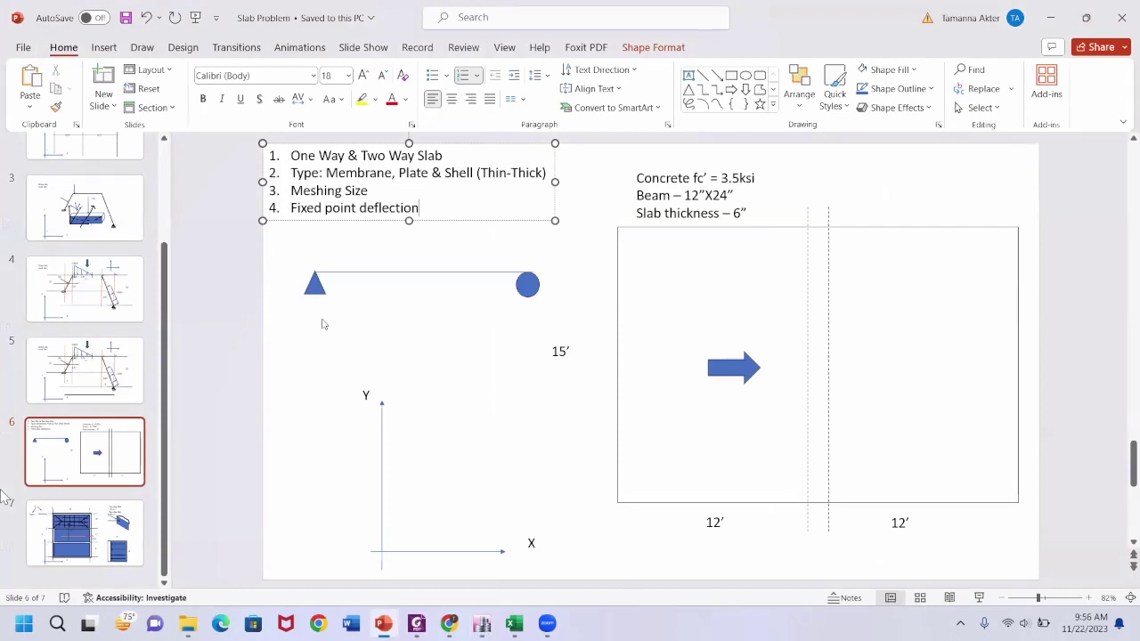
key(alt+Tab)
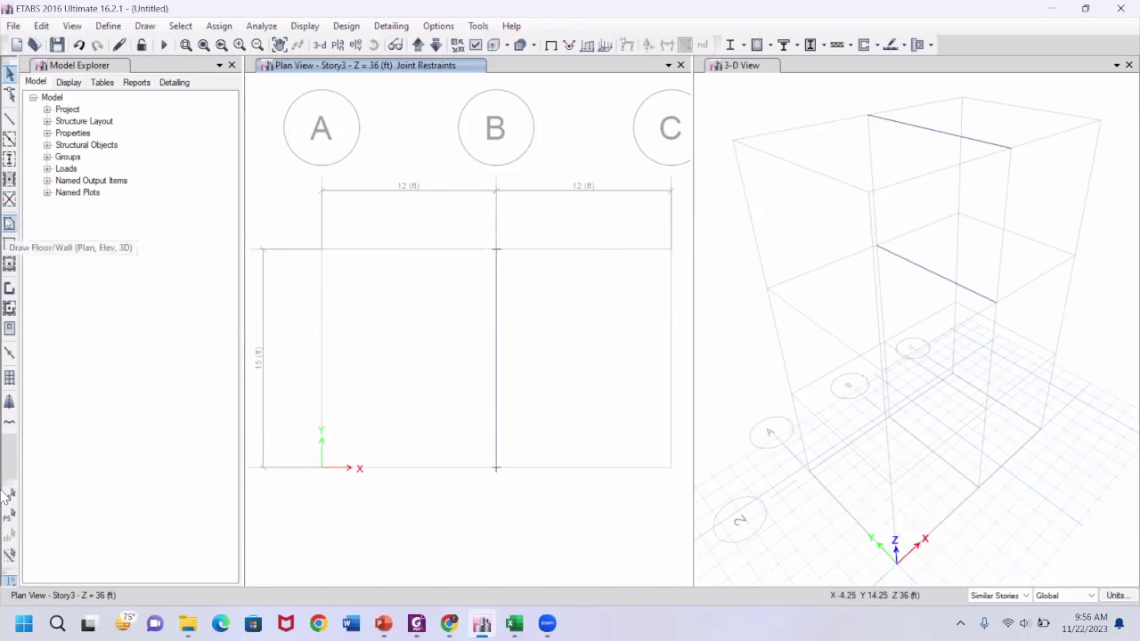
key(space)
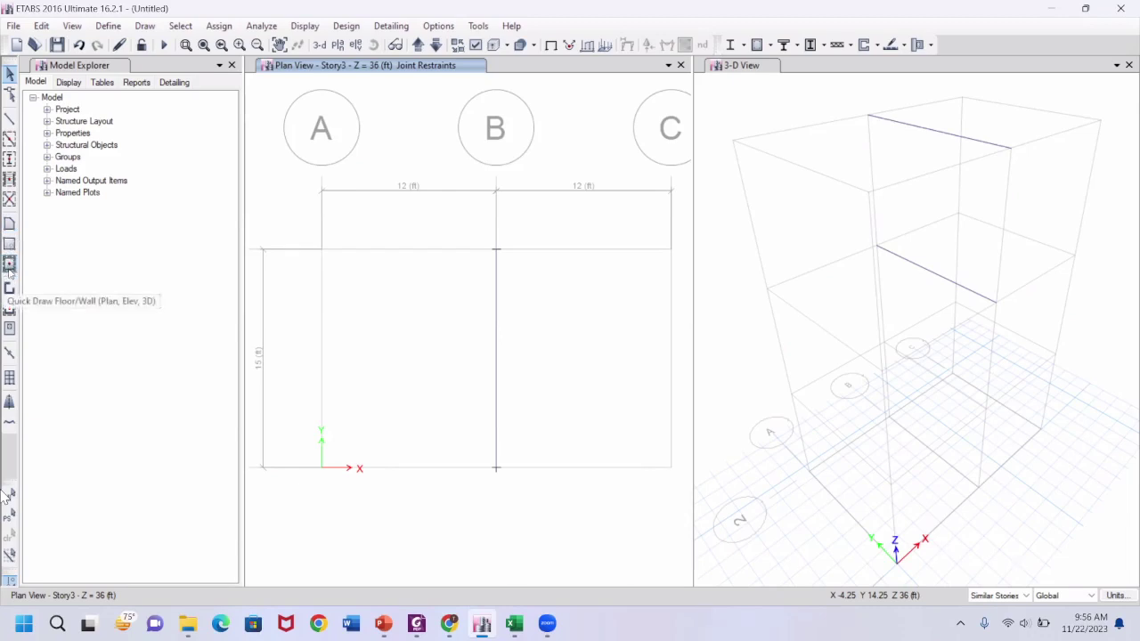
click(10, 265)
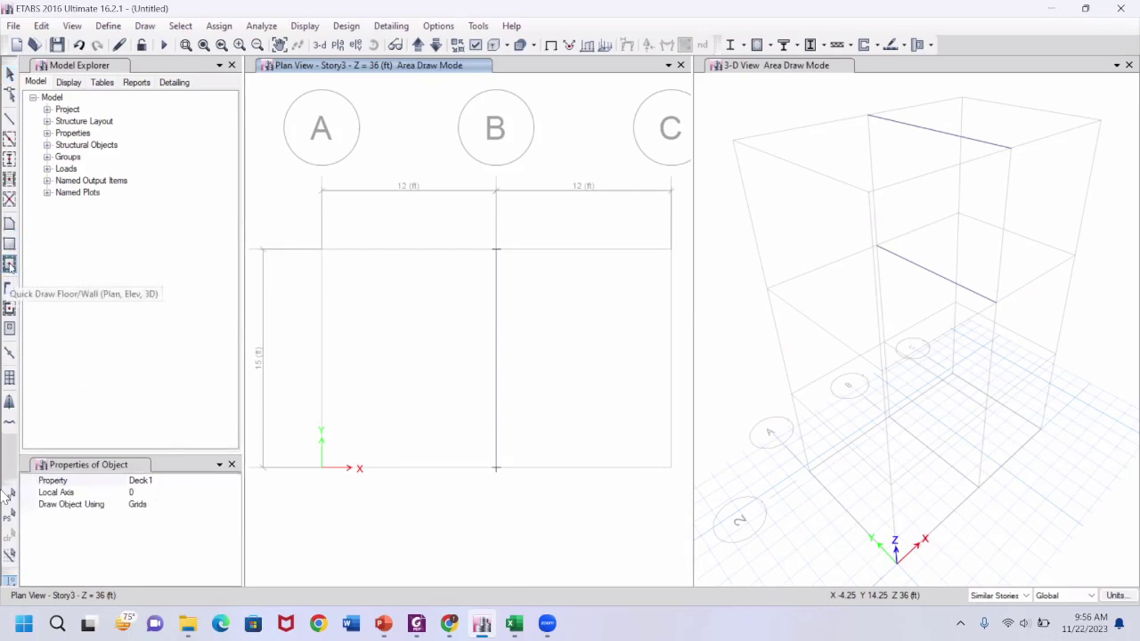
click(231, 464)
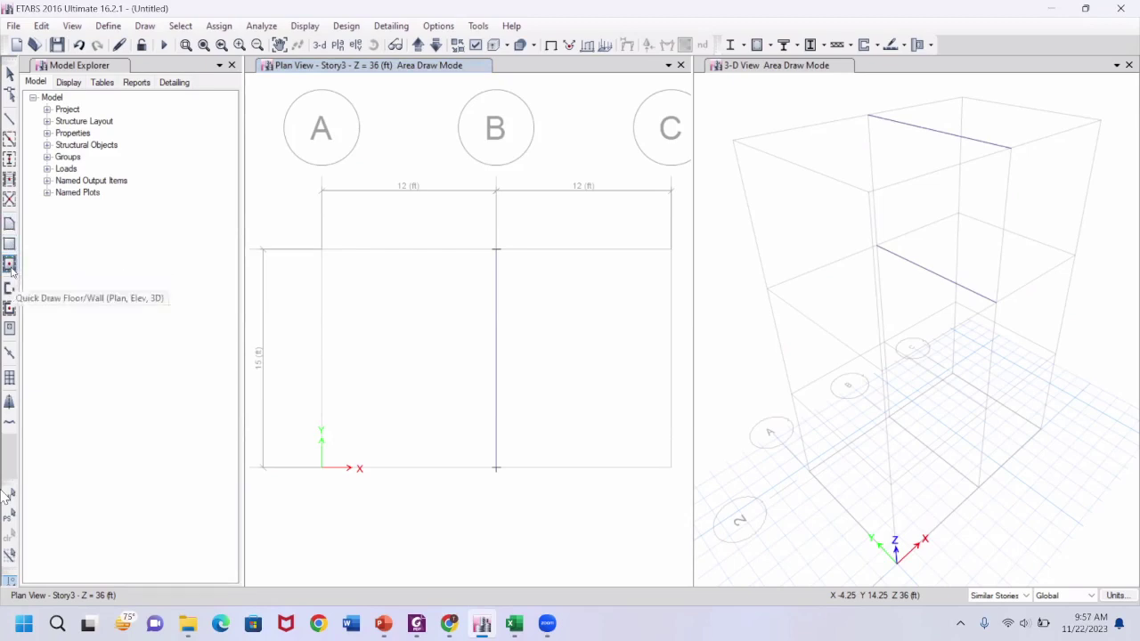
Set the Draw Floor/Wall property to Slab6 and leave the drawing mode
click(10, 223)
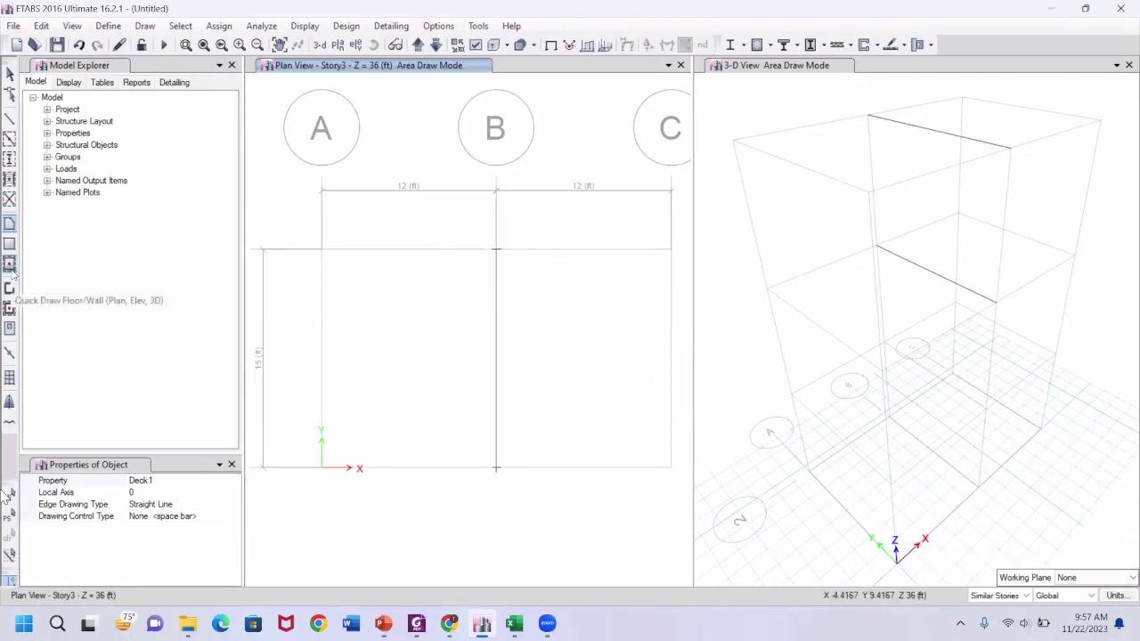
click(222, 482)
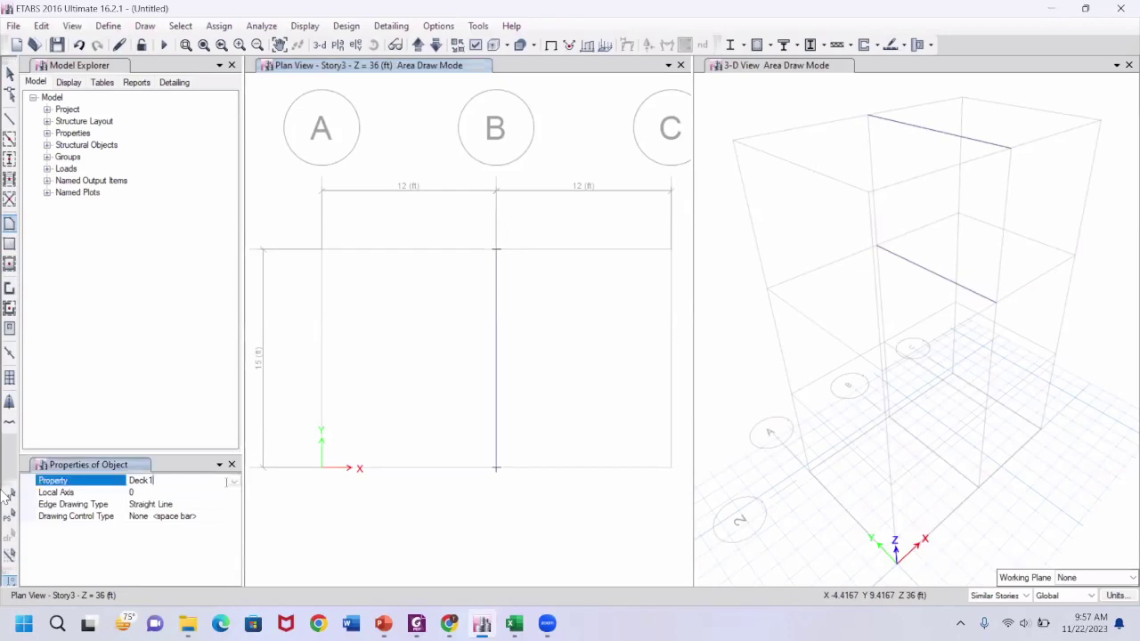
click(234, 480)
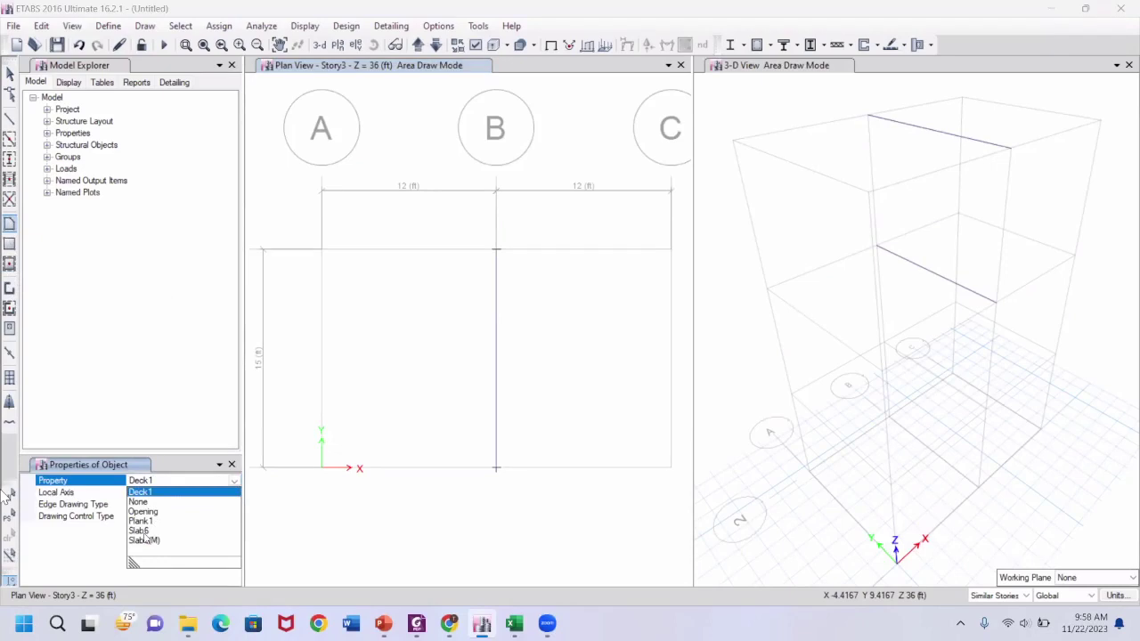
click(144, 533)
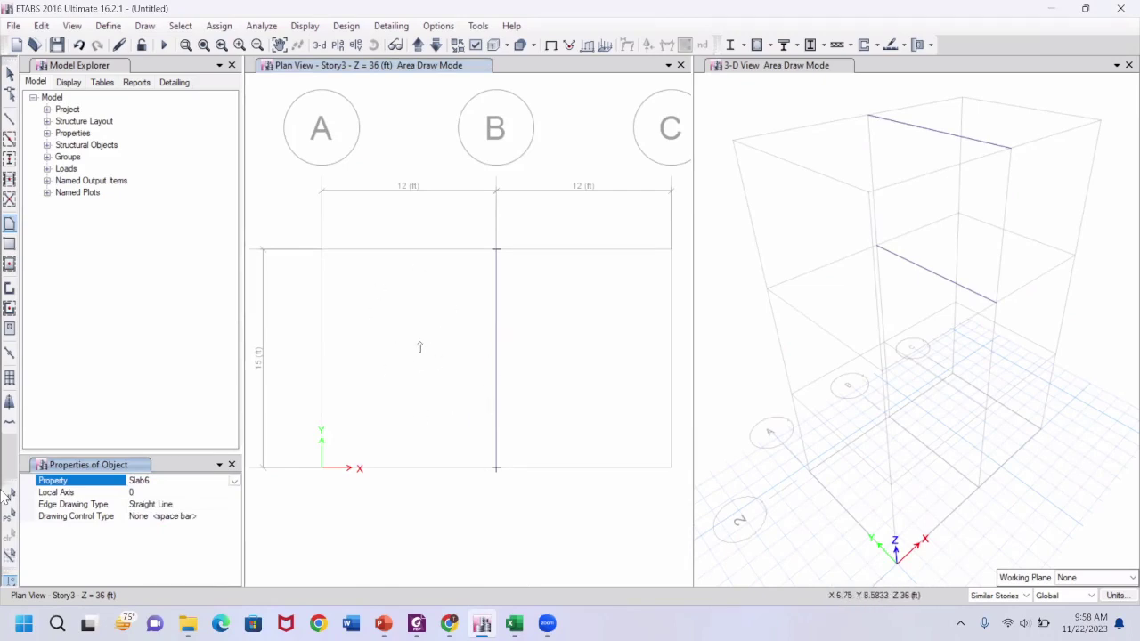
key(Tab)
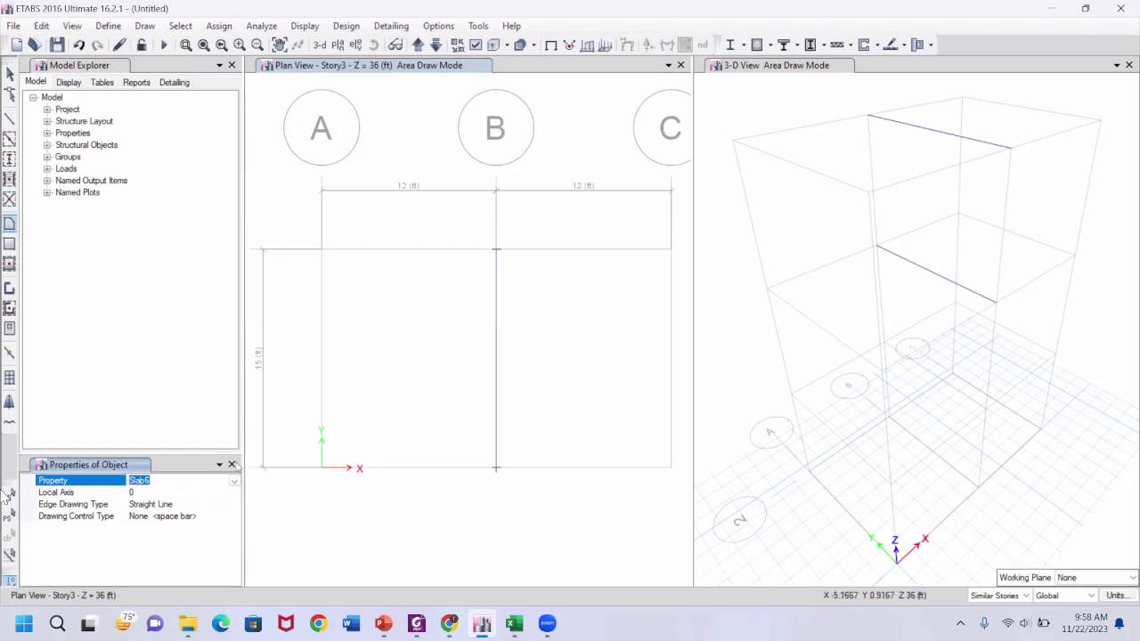
click(232, 464)
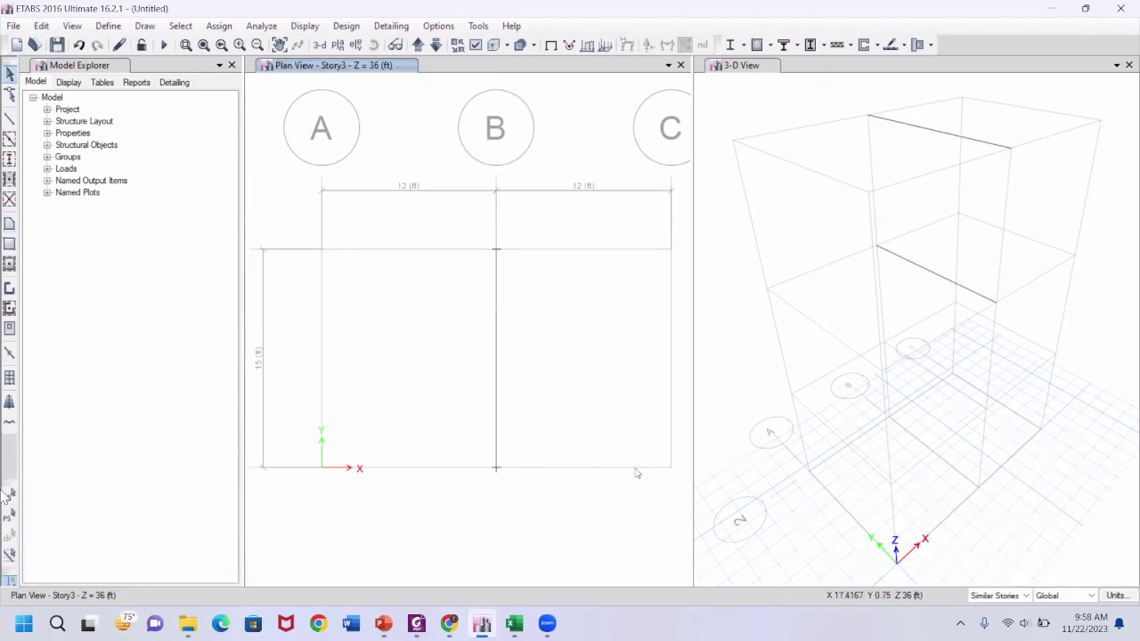
Limit drawing to One Story and set the Draw Floor/Wall property to Slab6
click(1026, 598)
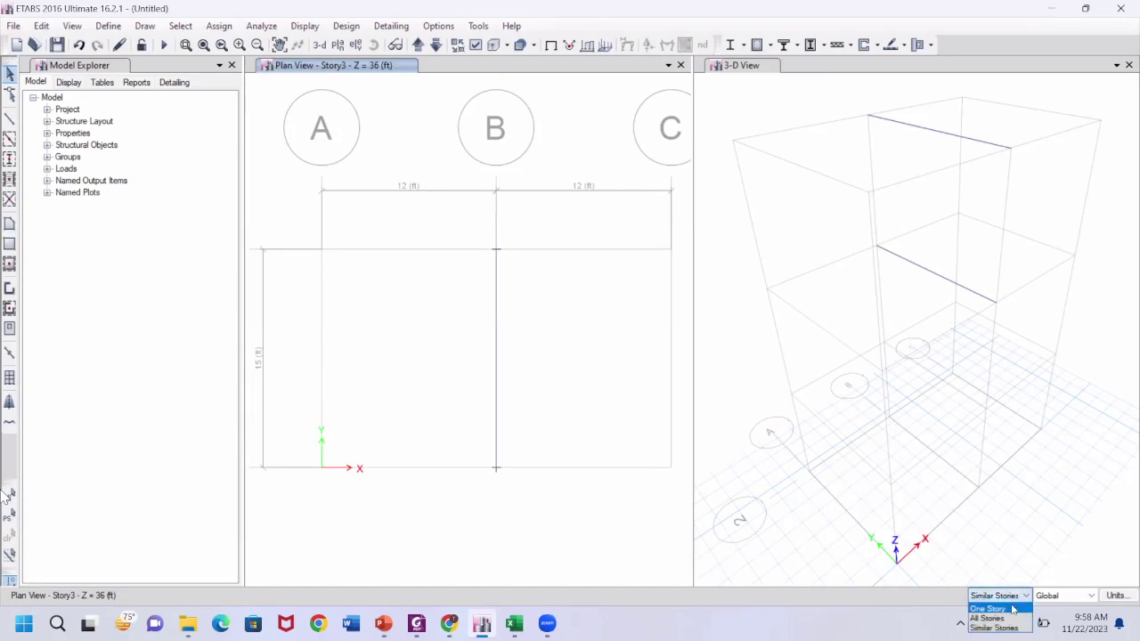
click(1013, 609)
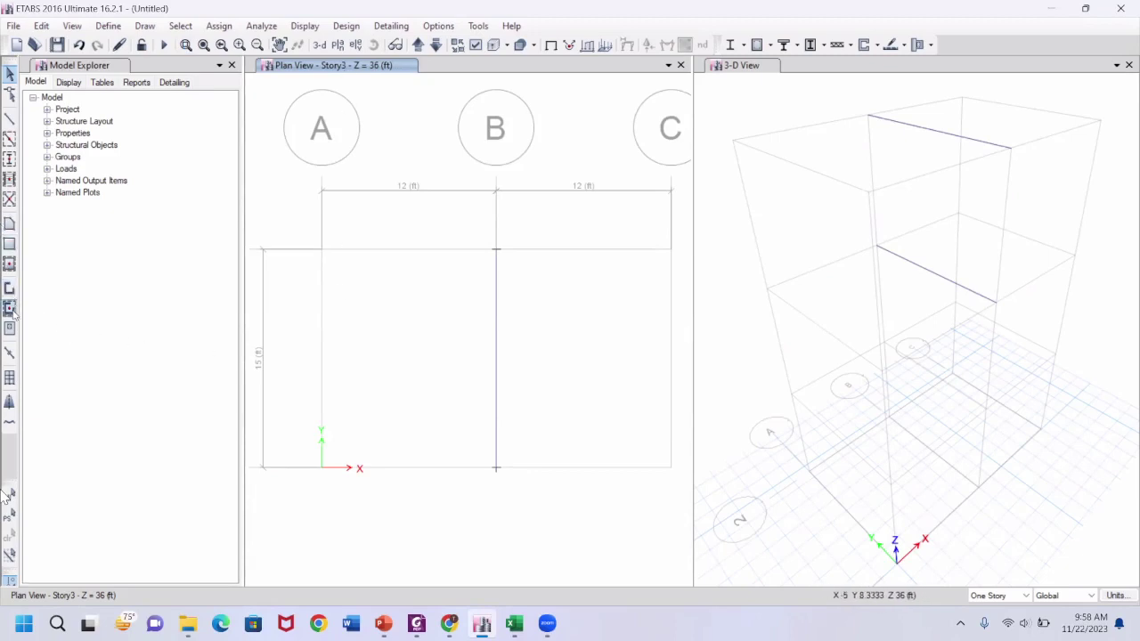
click(10, 225)
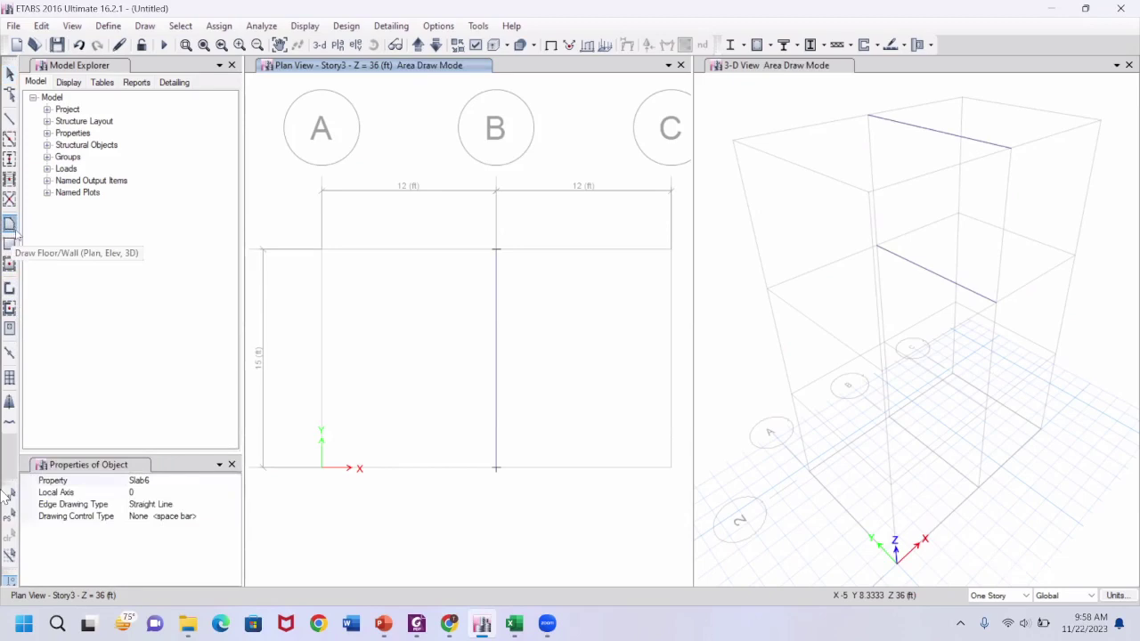
click(194, 481)
click(236, 481)
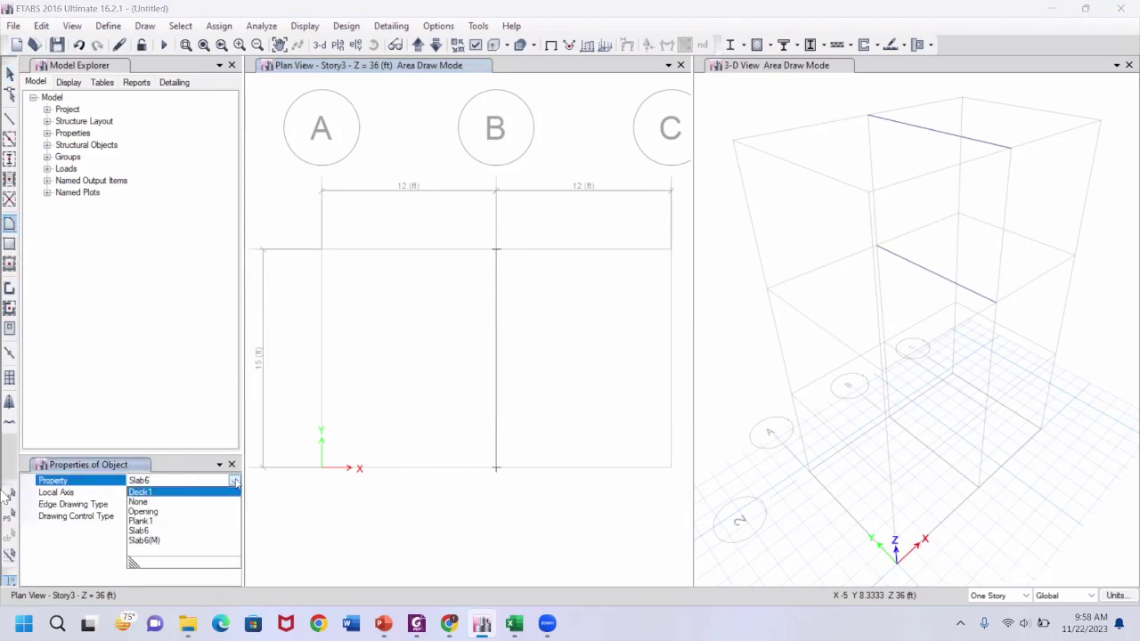
key(Return)
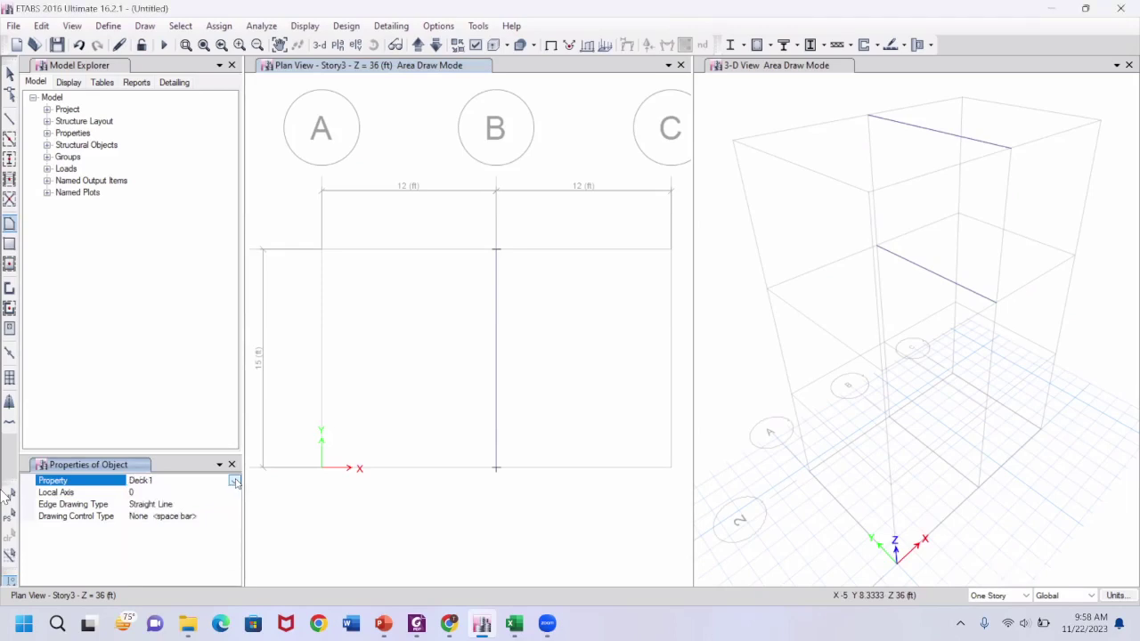
click(235, 481)
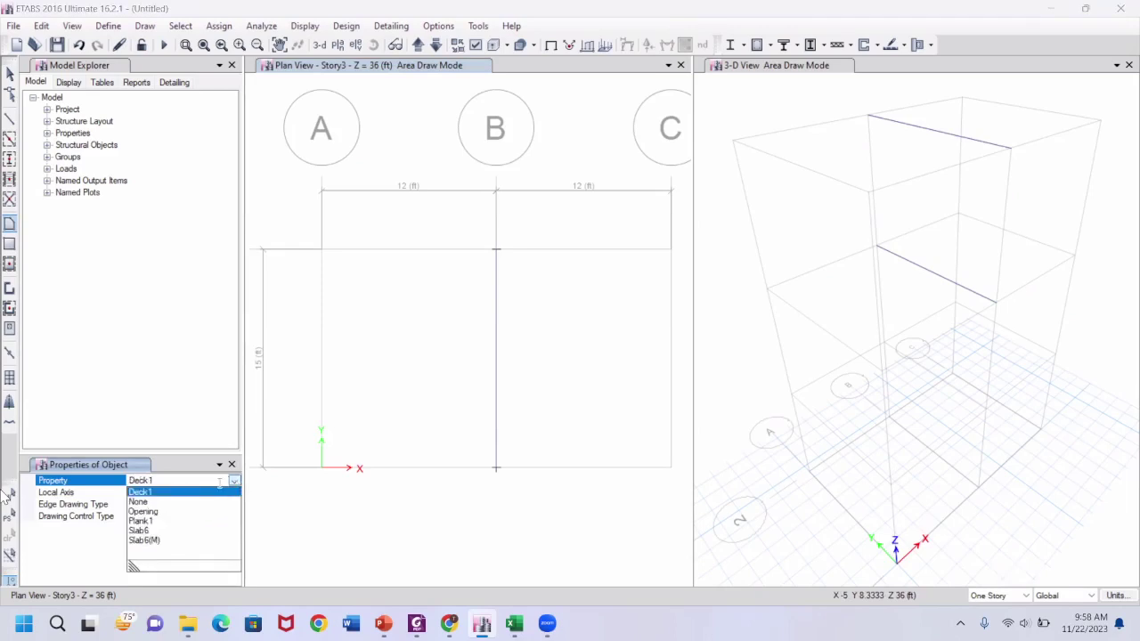
click(141, 531)
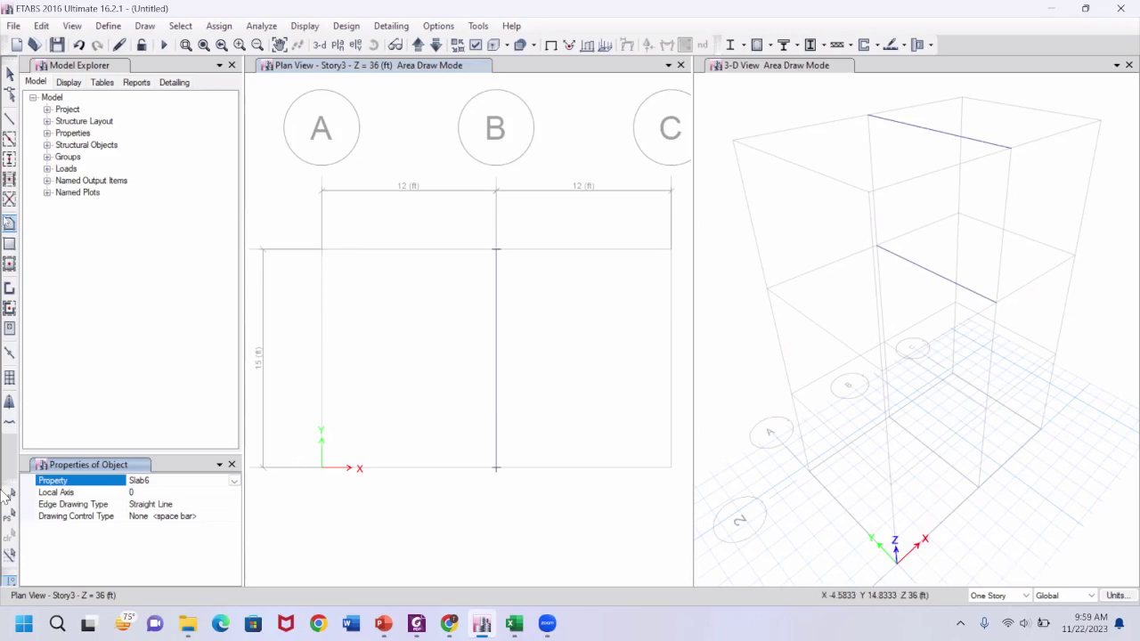
Draw a four-corner Slab6 floor on Story3 through grid points A-2, C-2, C-1 and A-1, and delete it
click(9, 224)
click(323, 238)
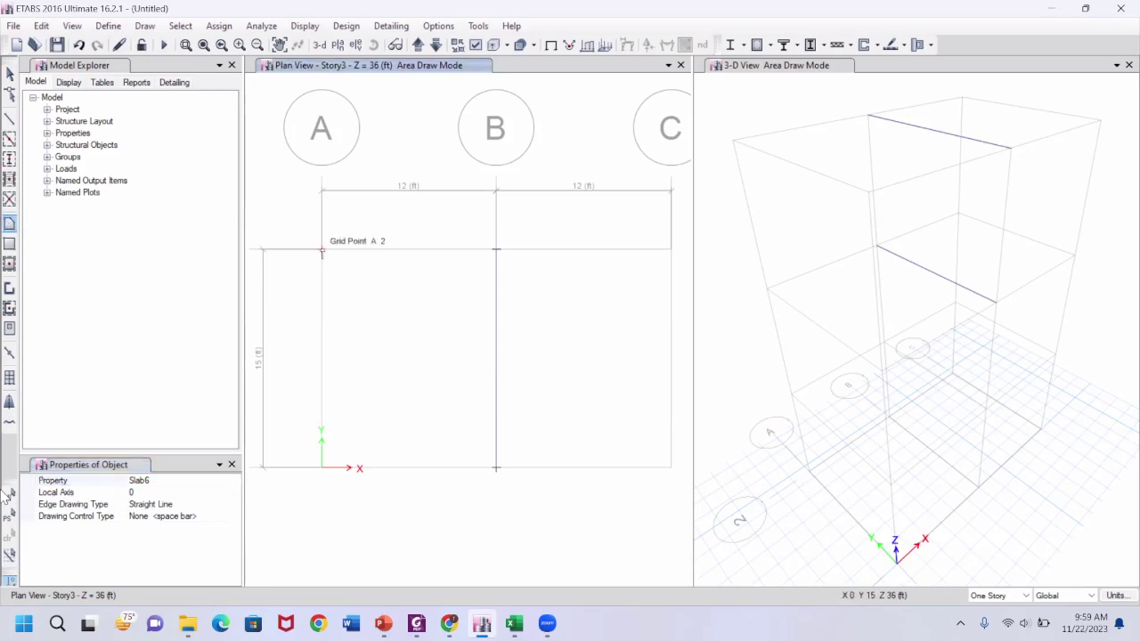
click(672, 250)
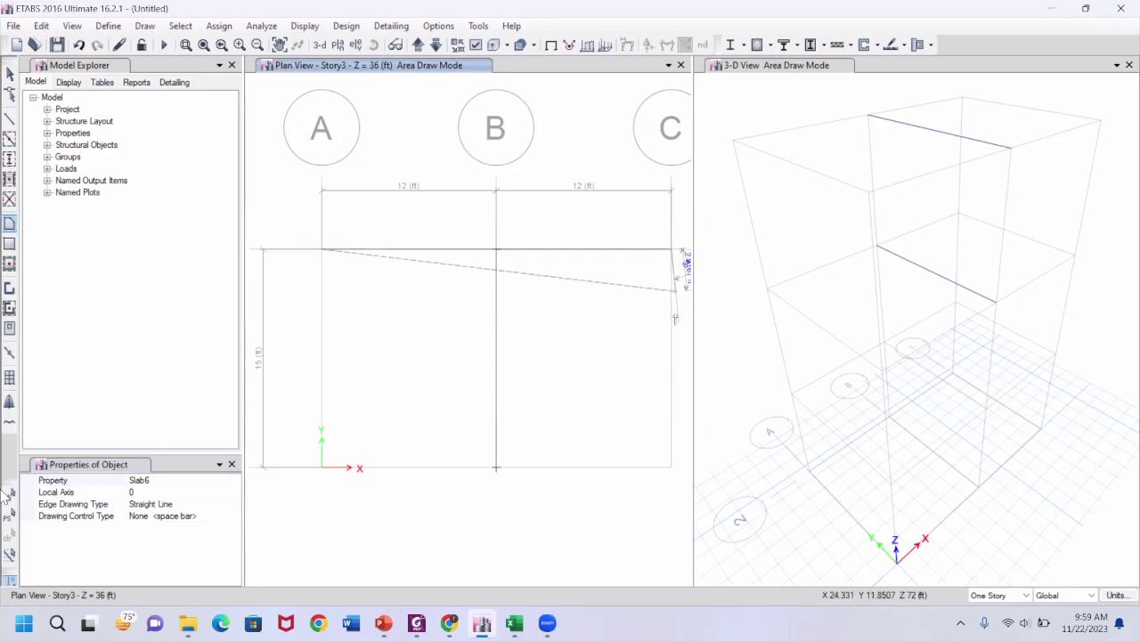
click(671, 468)
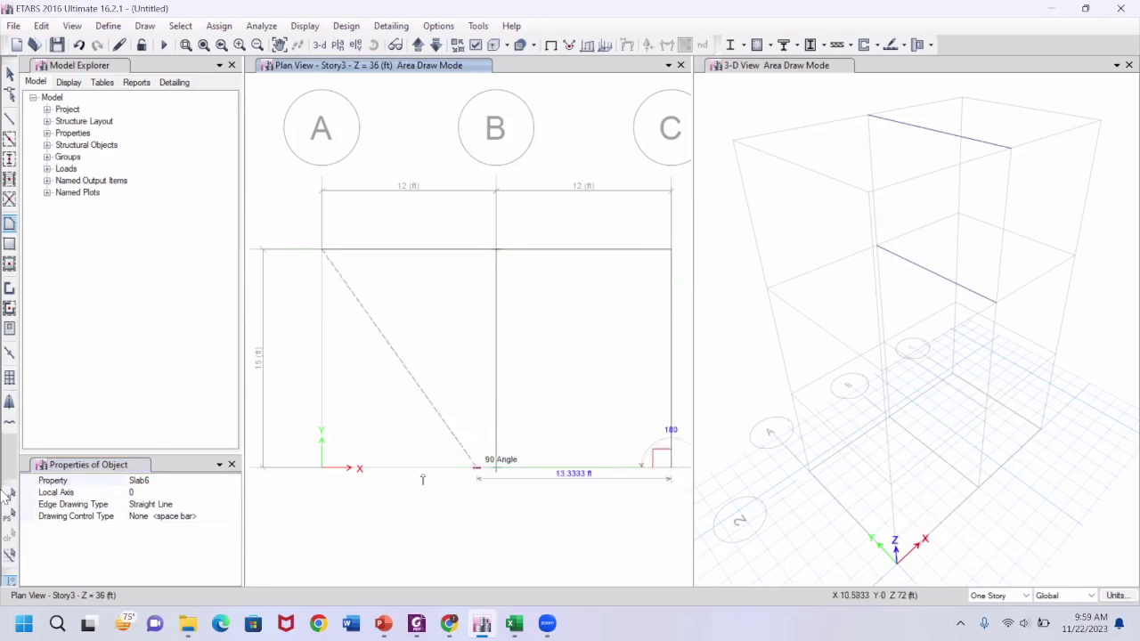
click(322, 475)
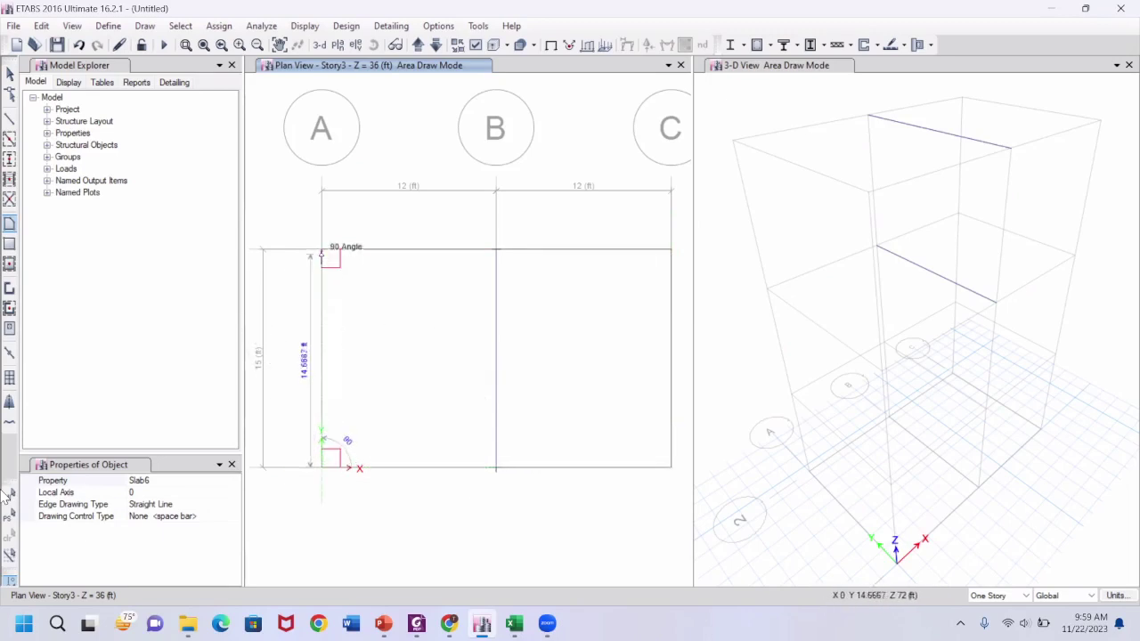
double_click(323, 251)
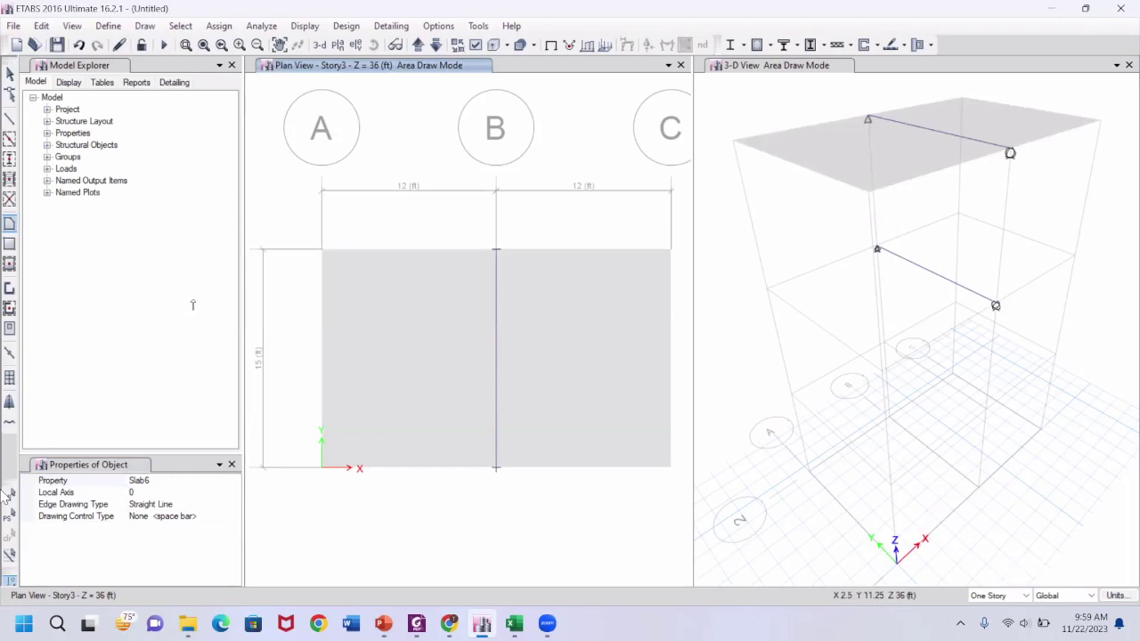
key(Escape)
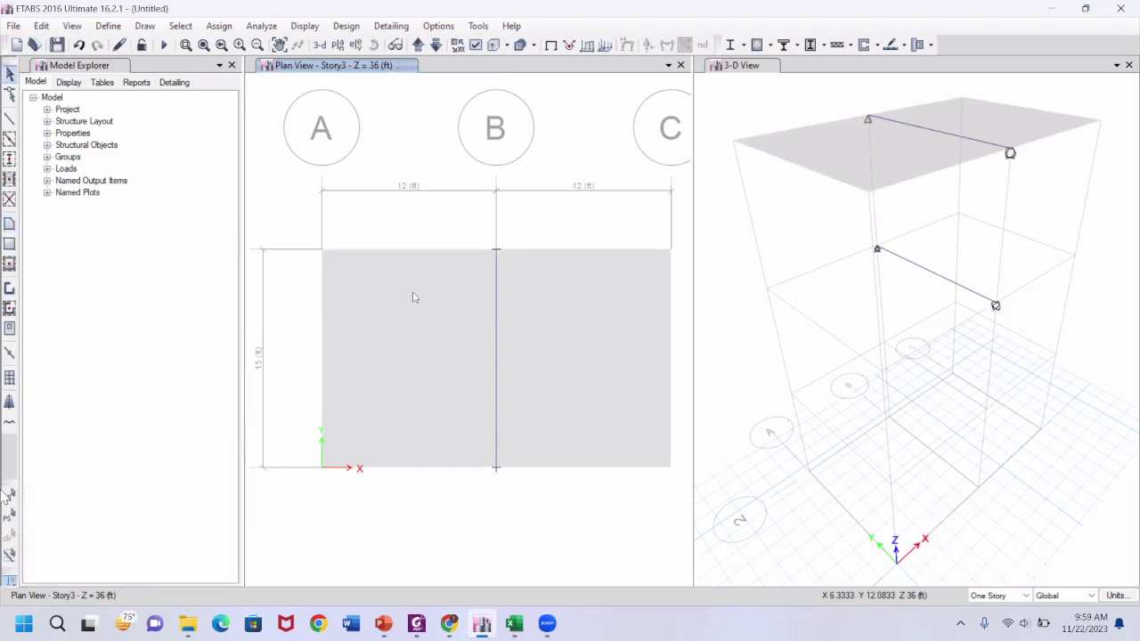
click(413, 297)
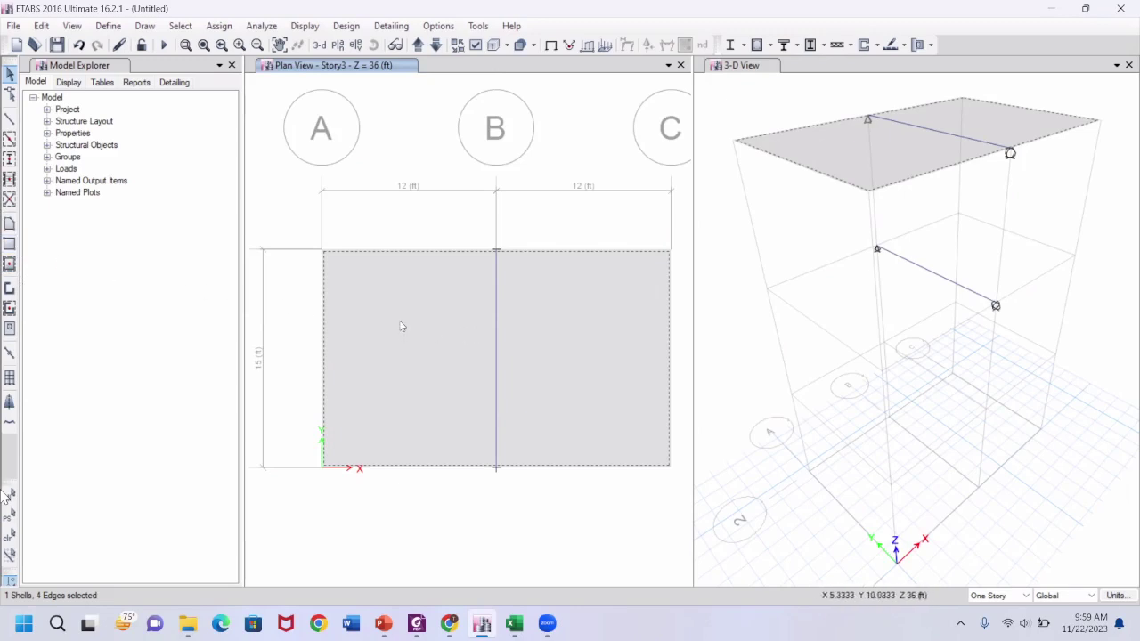
key(Delete)
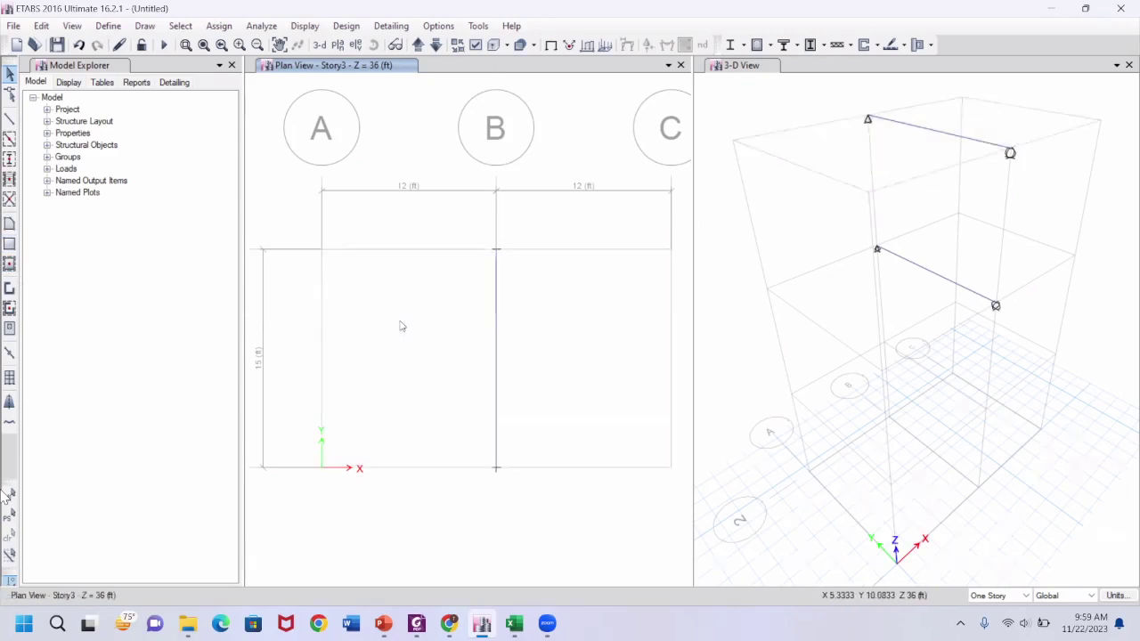
Draw a rectangular Slab6 slab on Story3 from grid point A-2 to C-1, leave the drawing mode and clear the selection
click(10, 244)
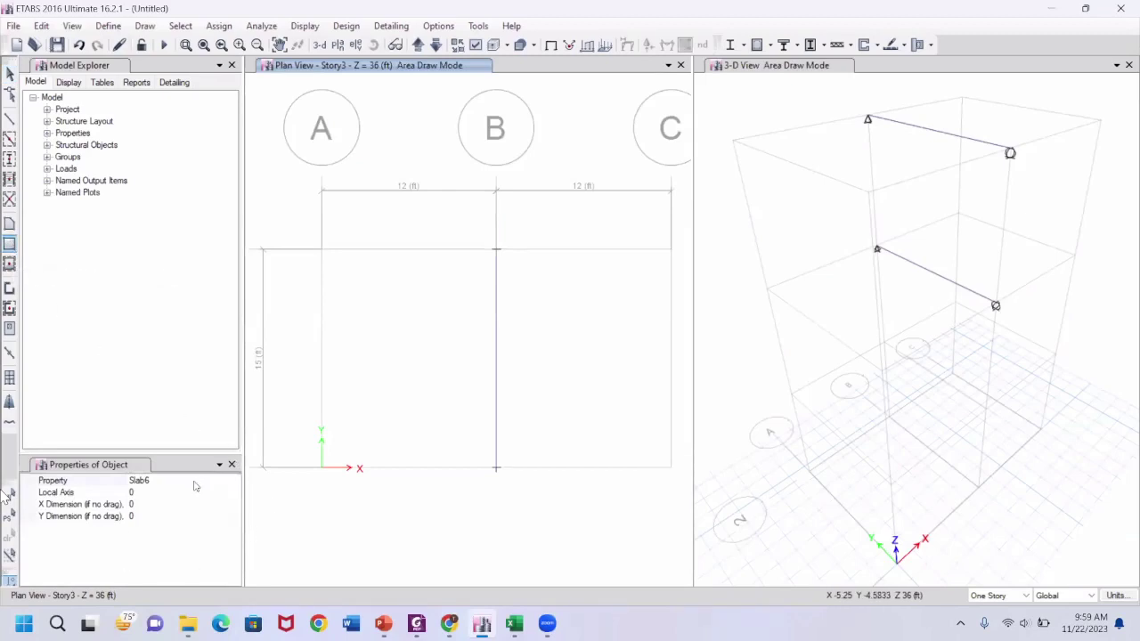
click(323, 251)
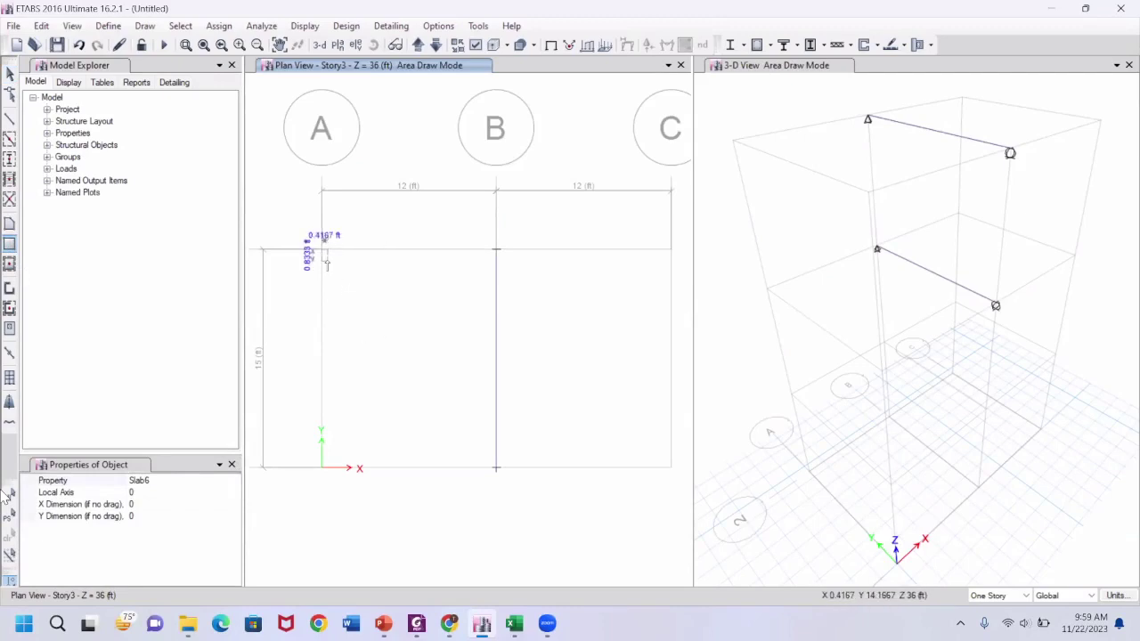
mouse_move(336, 286)
mouse_down()
mouse_move(465, 382)
mouse_move(466, 415)
mouse_move(536, 411)
mouse_move(668, 447)
mouse_move(672, 470)
mouse_up()
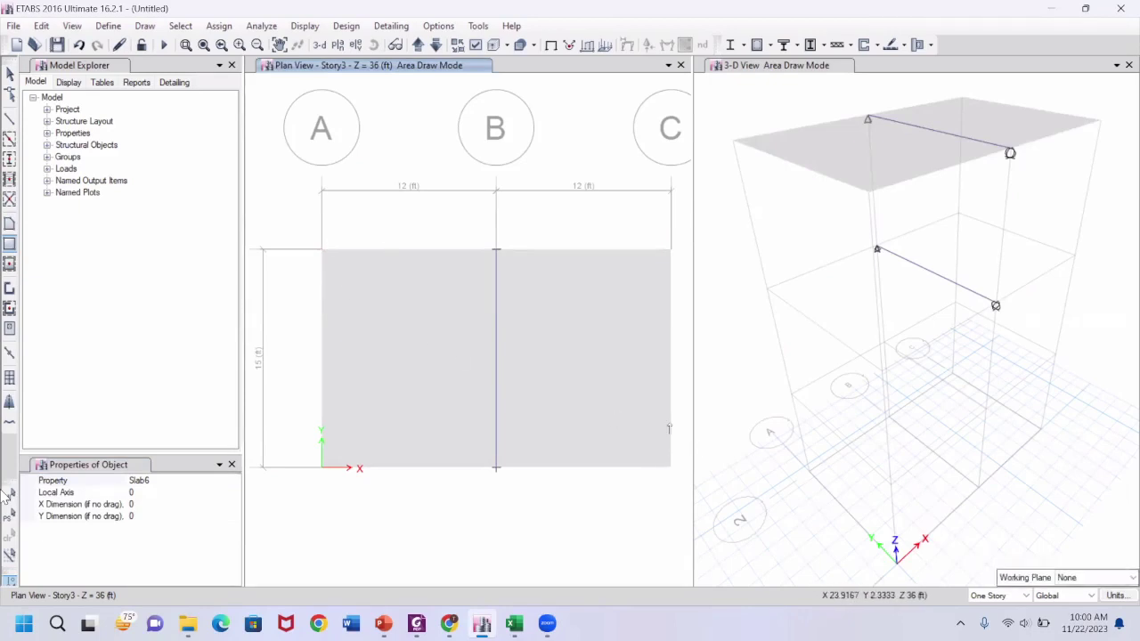
click(231, 465)
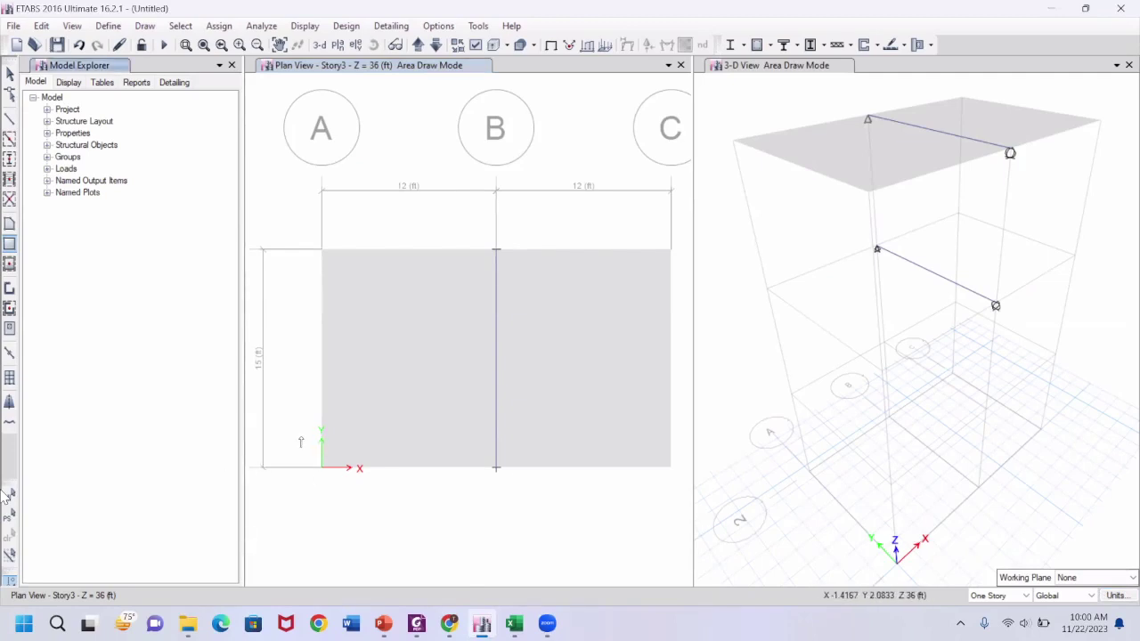
click(9, 243)
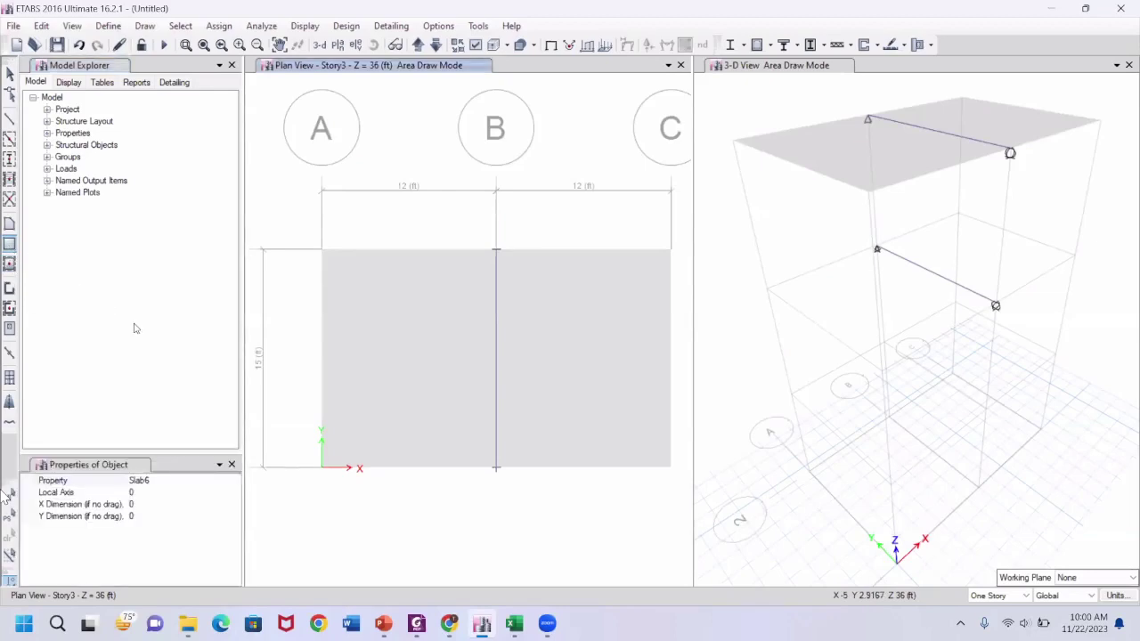
click(231, 464)
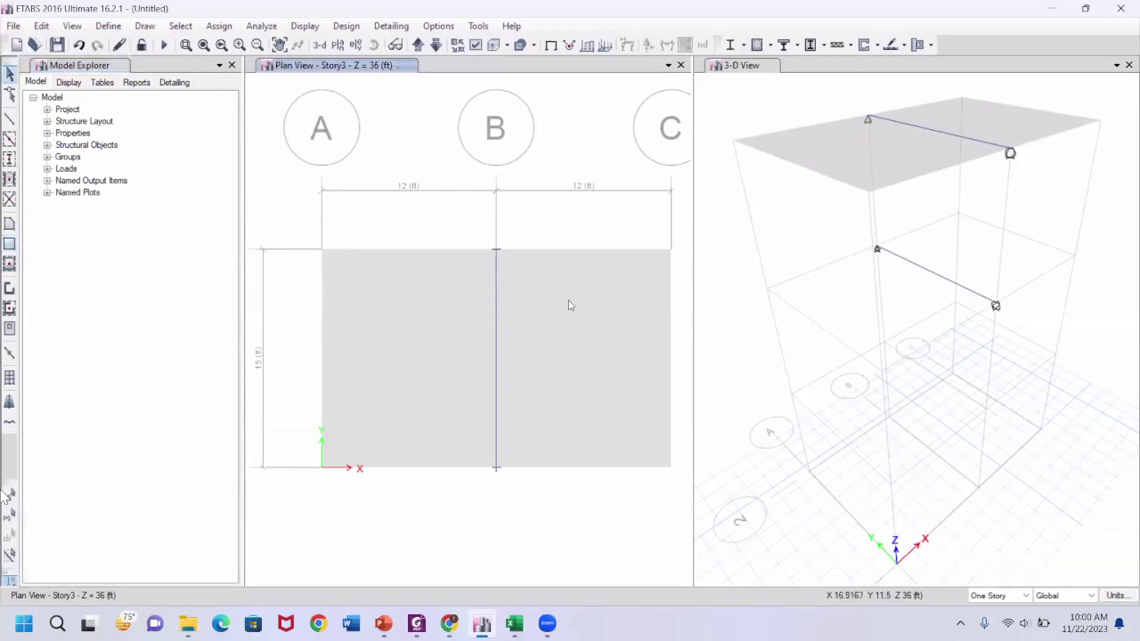
click(436, 342)
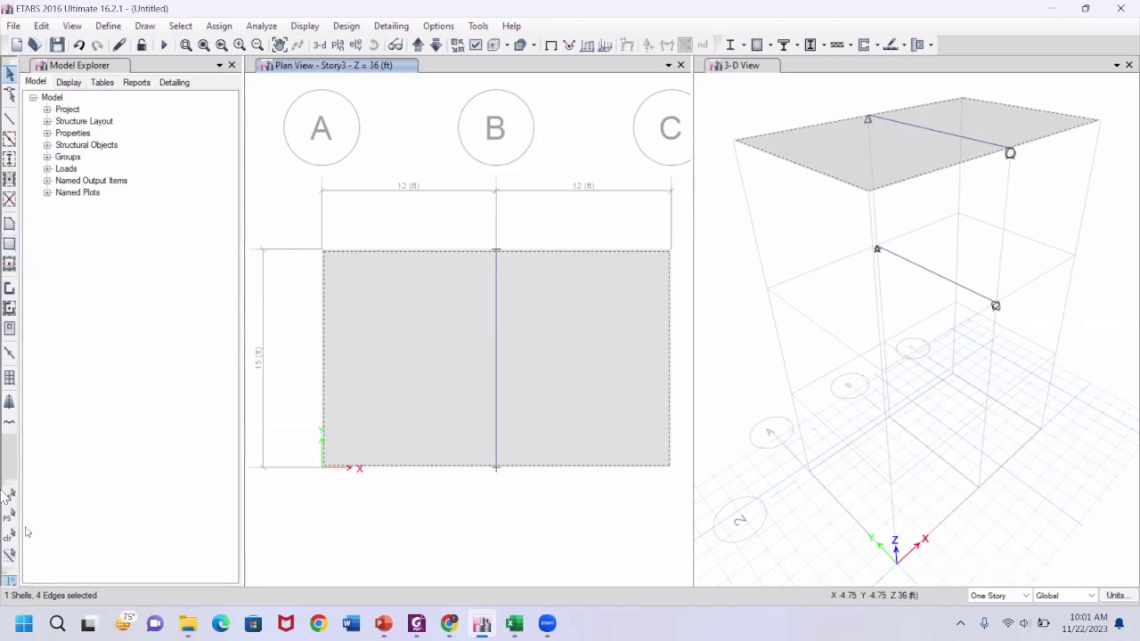
click(9, 534)
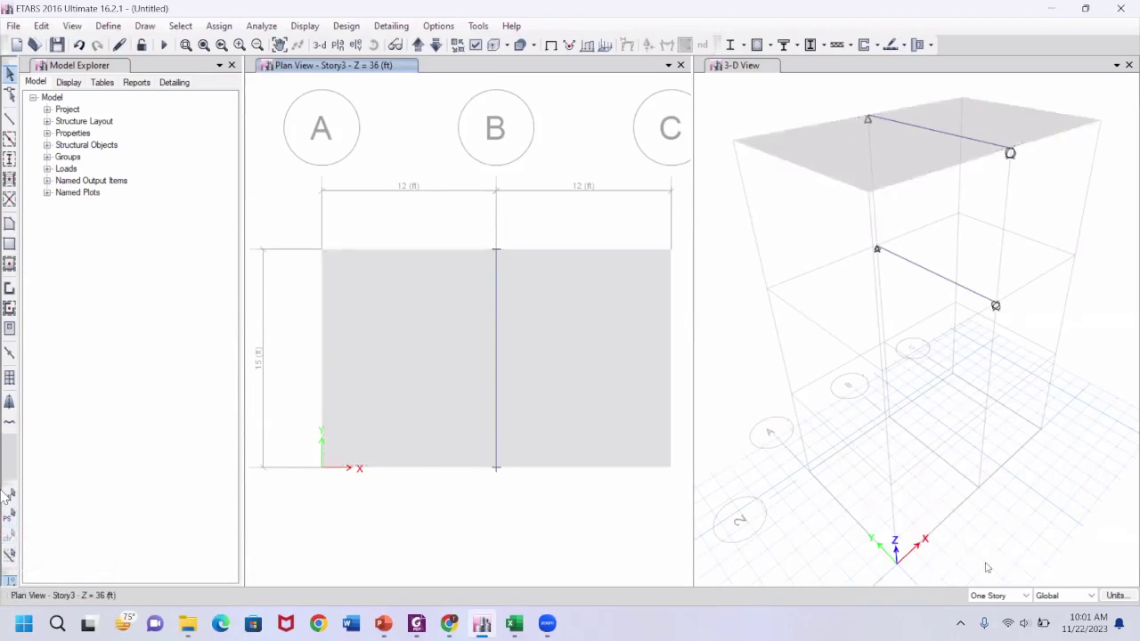
Draw a rectangular Slab6(M) slab on the Story2 plan from grid point A-2 to C-1 and leave the drawing mode
click(1025, 595)
click(623, 416)
click(436, 44)
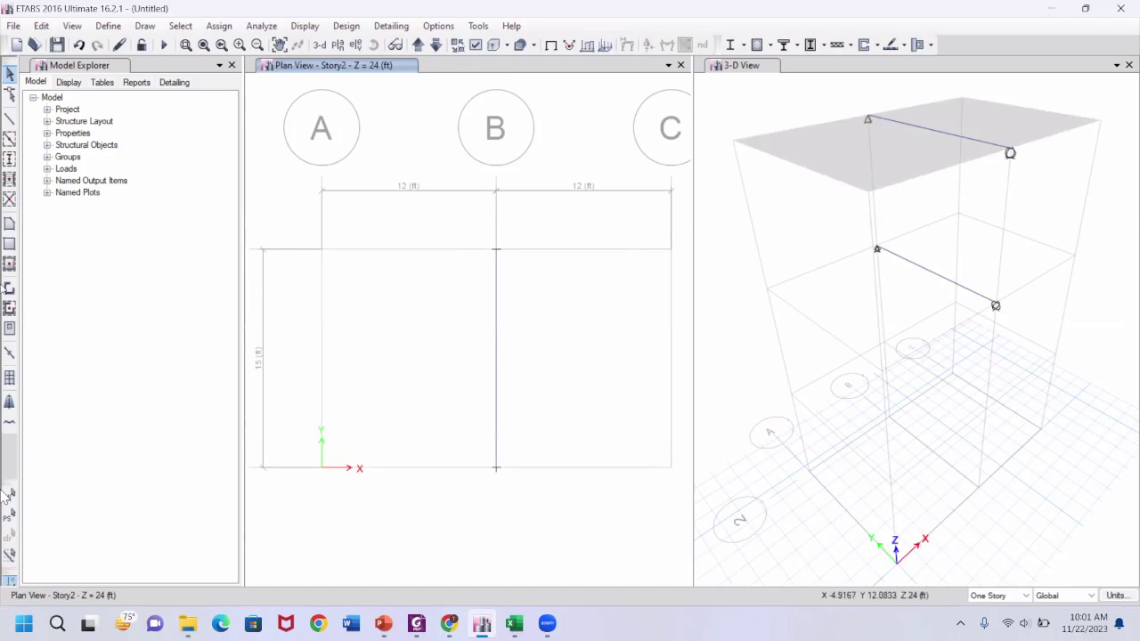
click(9, 245)
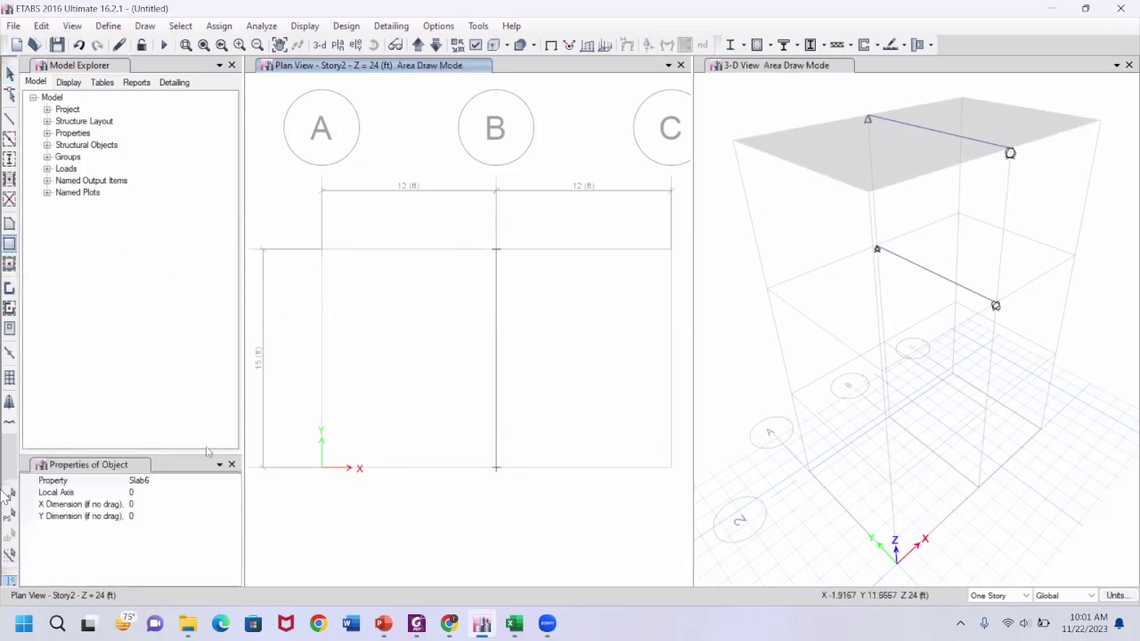
click(185, 483)
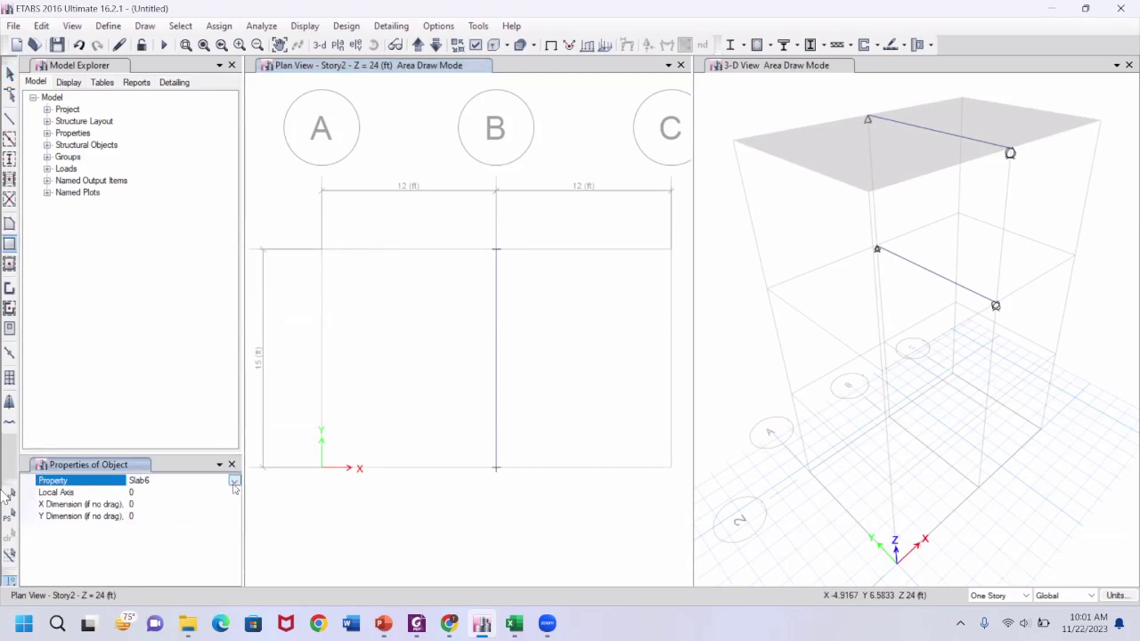
click(235, 481)
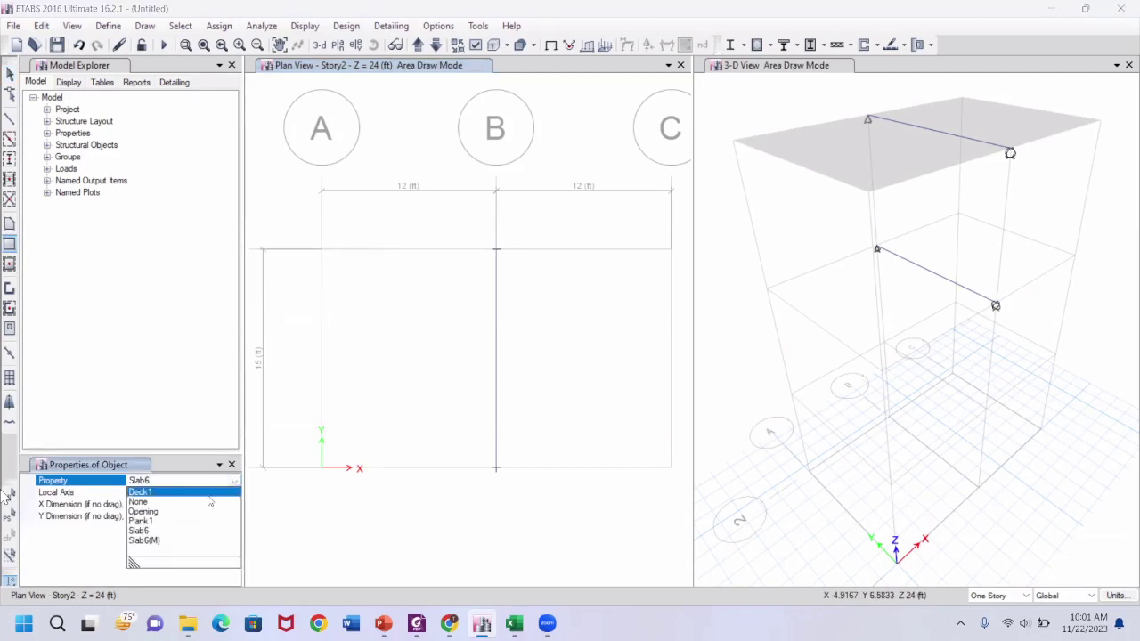
click(145, 540)
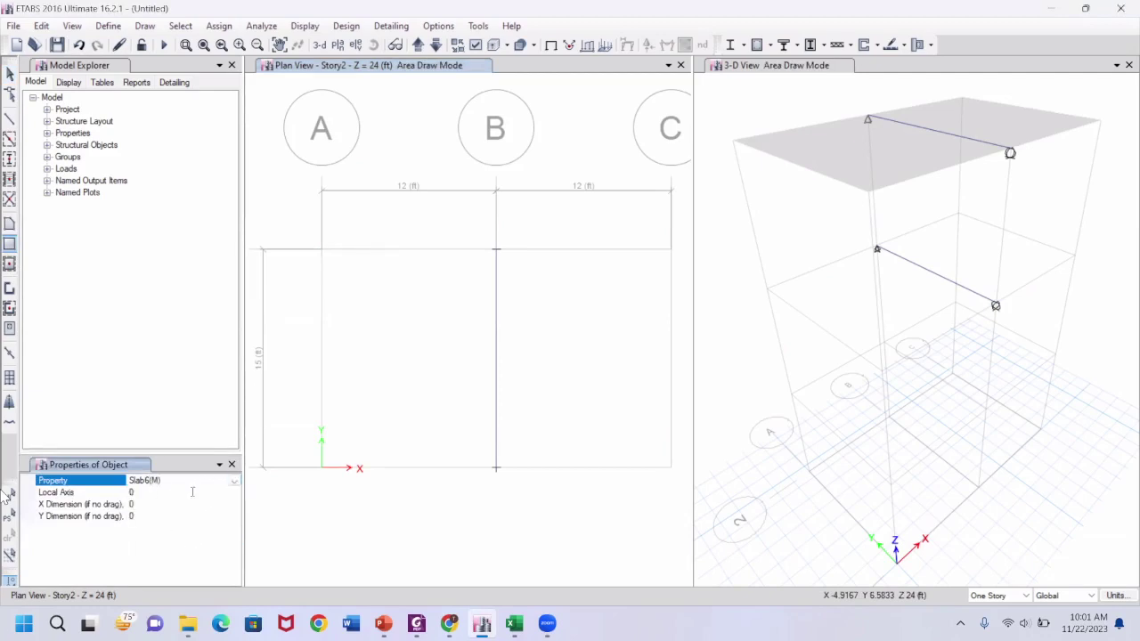
click(320, 250)
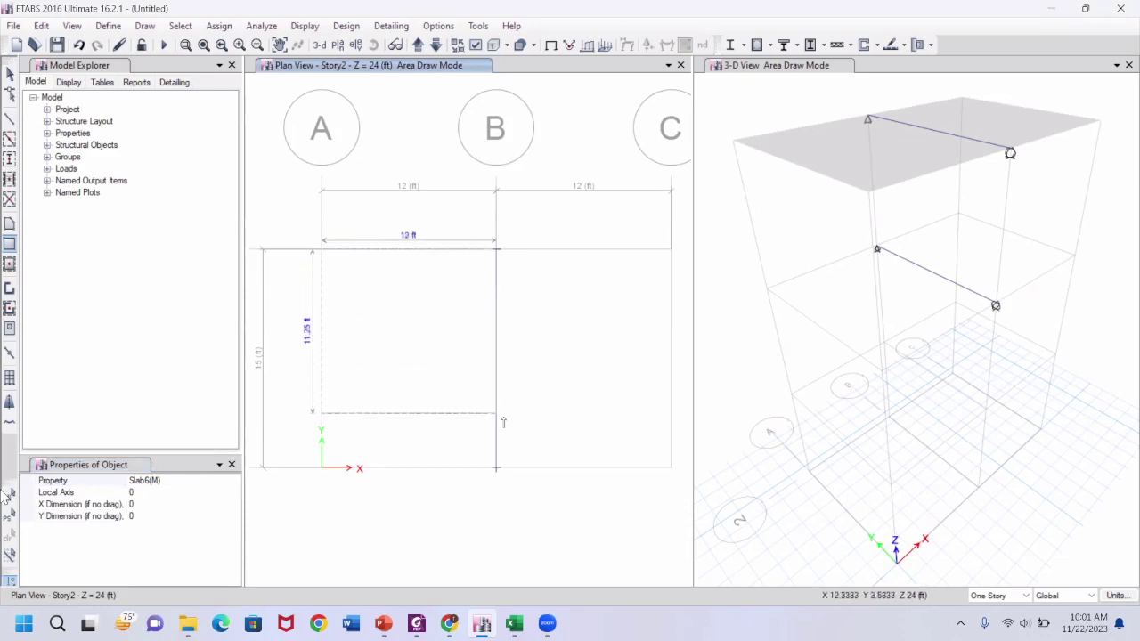
click(672, 468)
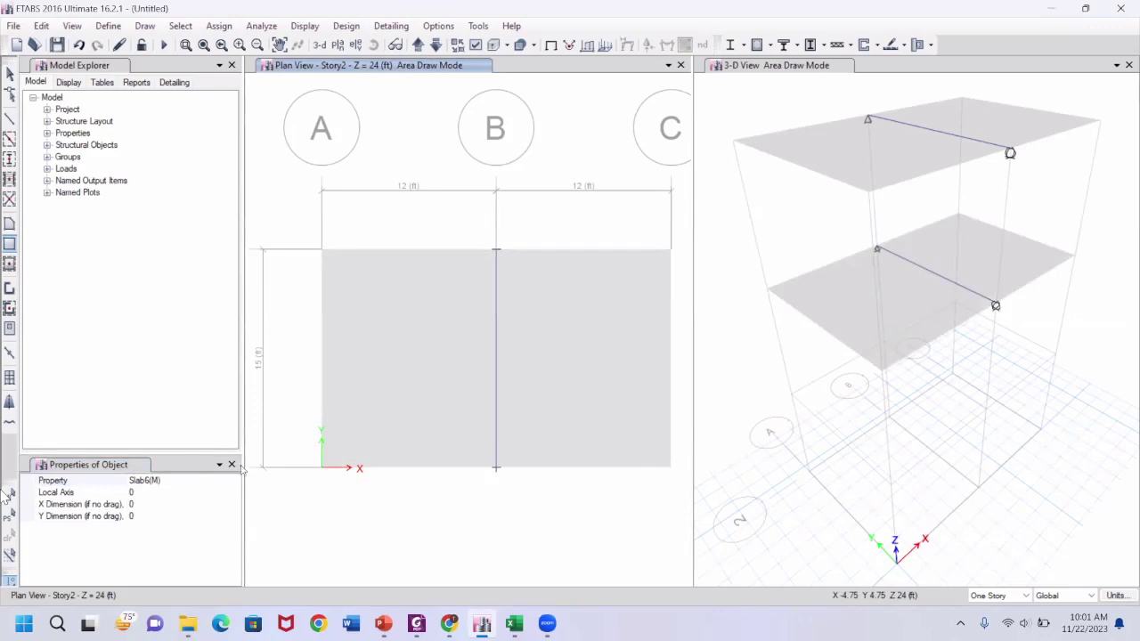
key(Escape)
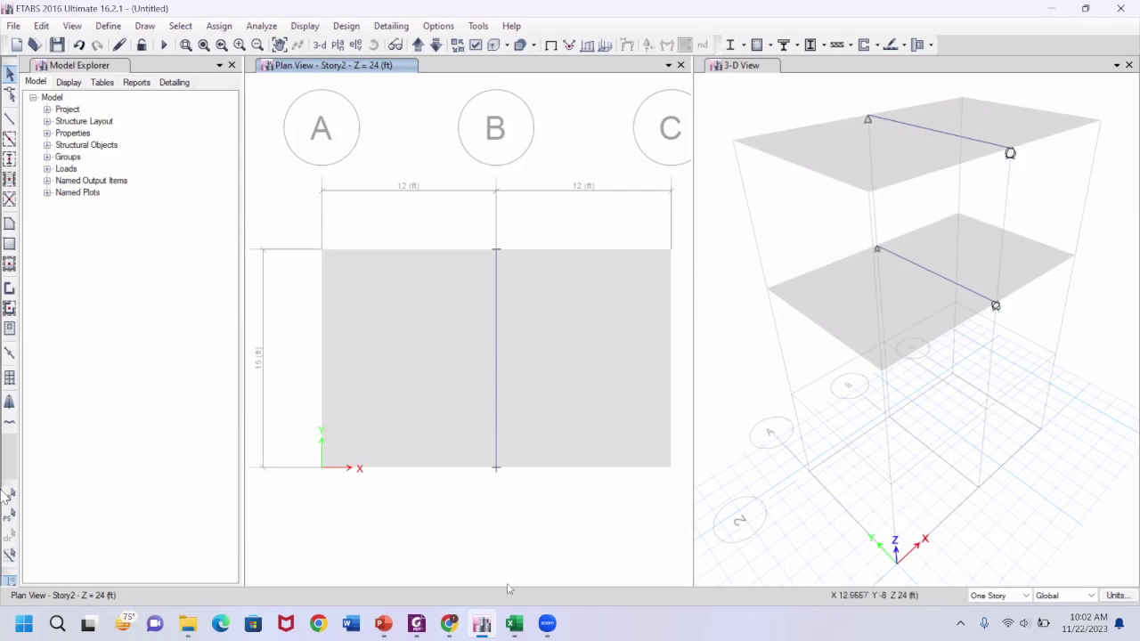
click(460, 529)
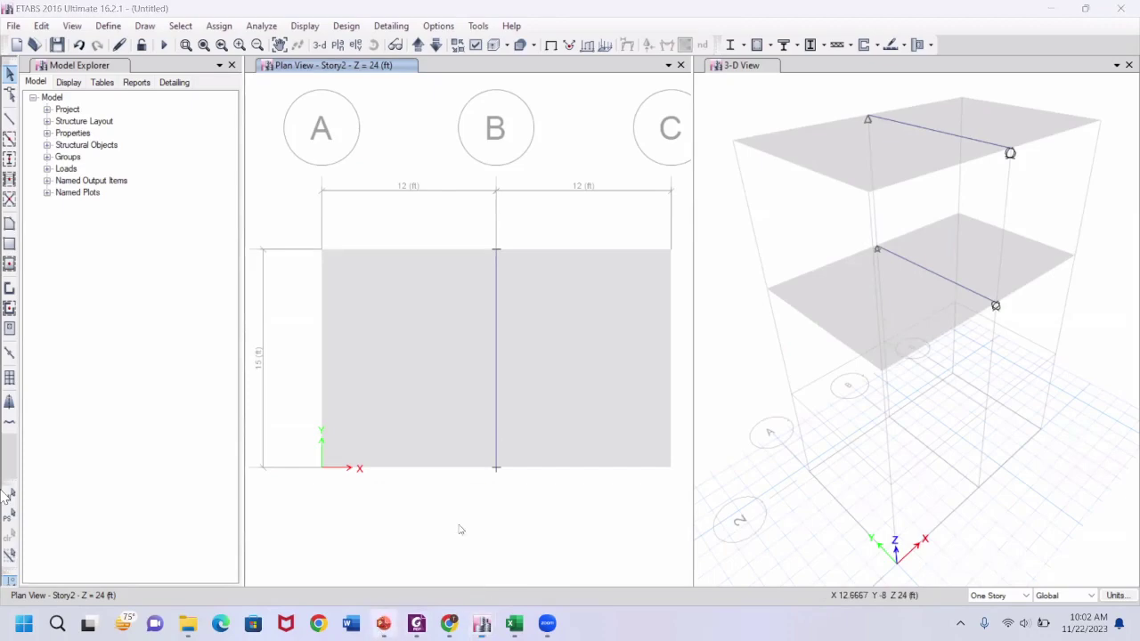
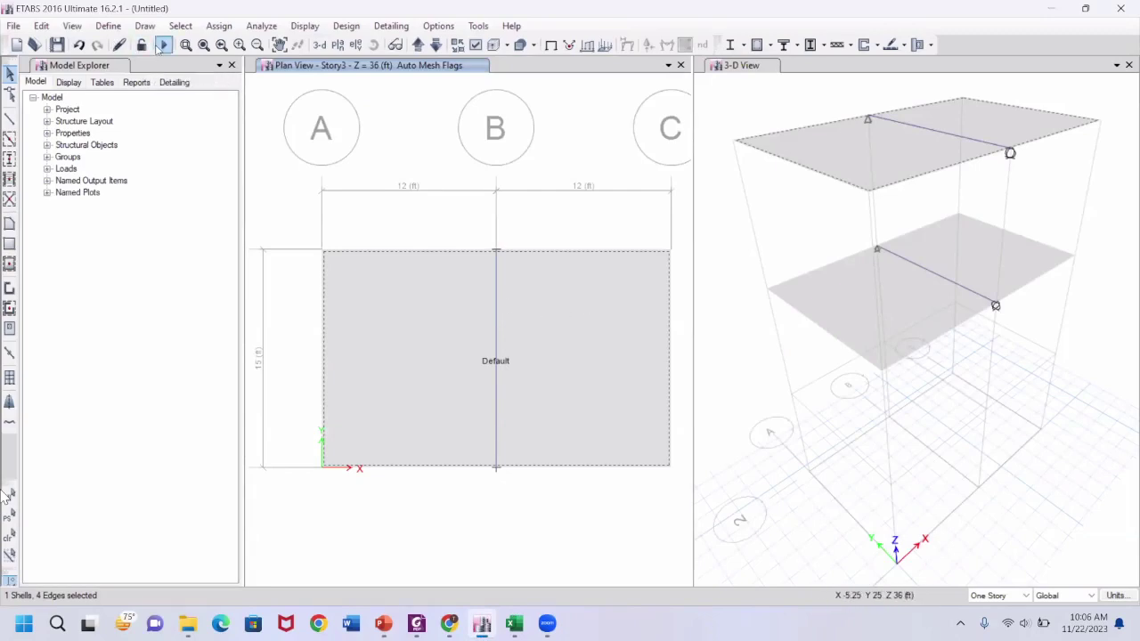
Assign floor meshing of 8 by 5 elements to the selected Story3 slab, and select the slab on the Story2 plan
click(215, 28)
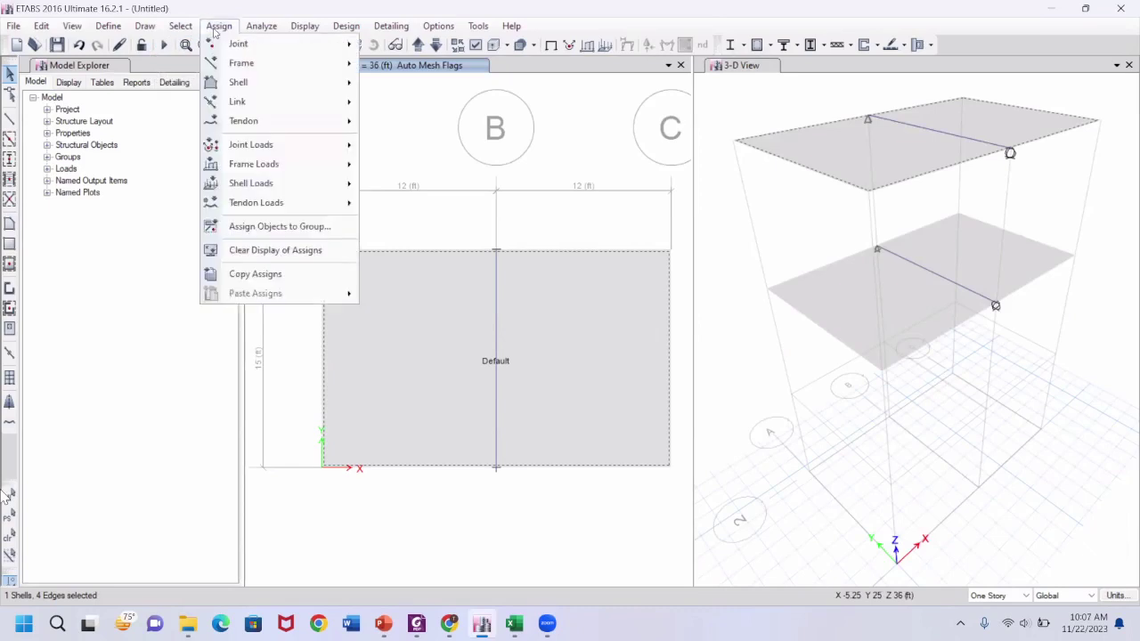
mouse_move(280, 69)
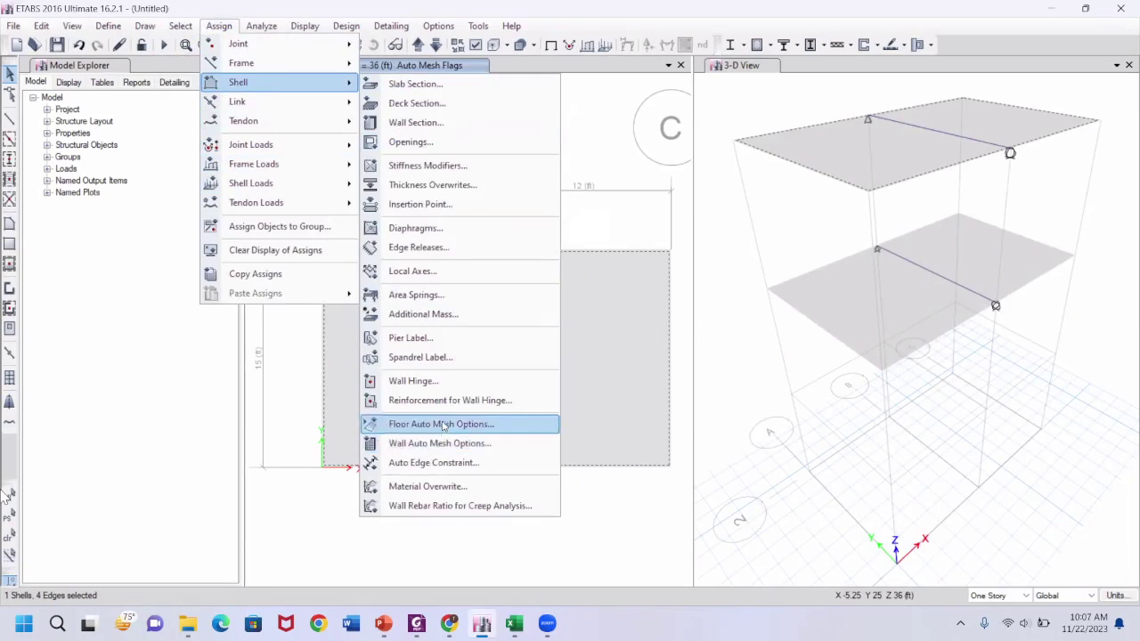
click(444, 425)
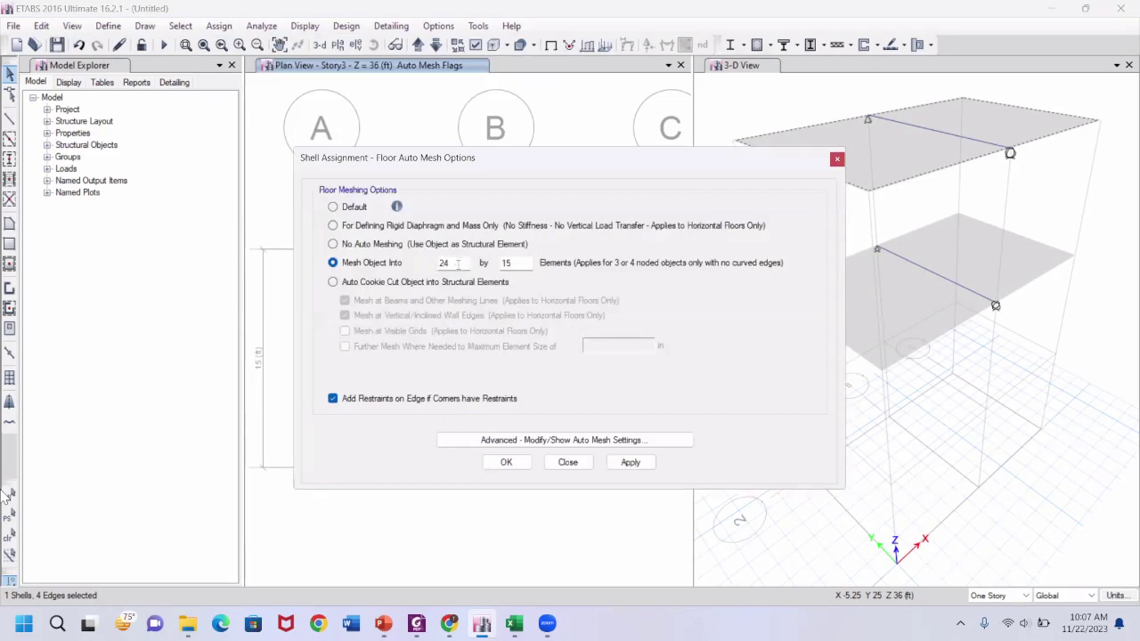
drag(457, 264, 414, 257)
text(8)
drag(522, 263, 499, 262)
text(5)
click(643, 469)
click(506, 462)
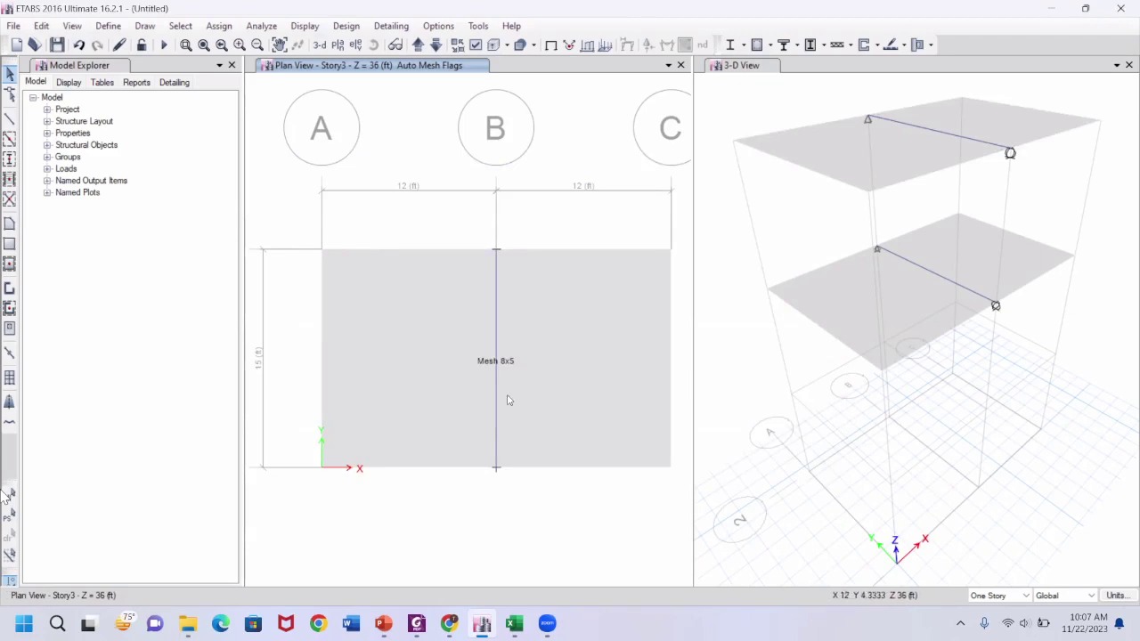
click(442, 47)
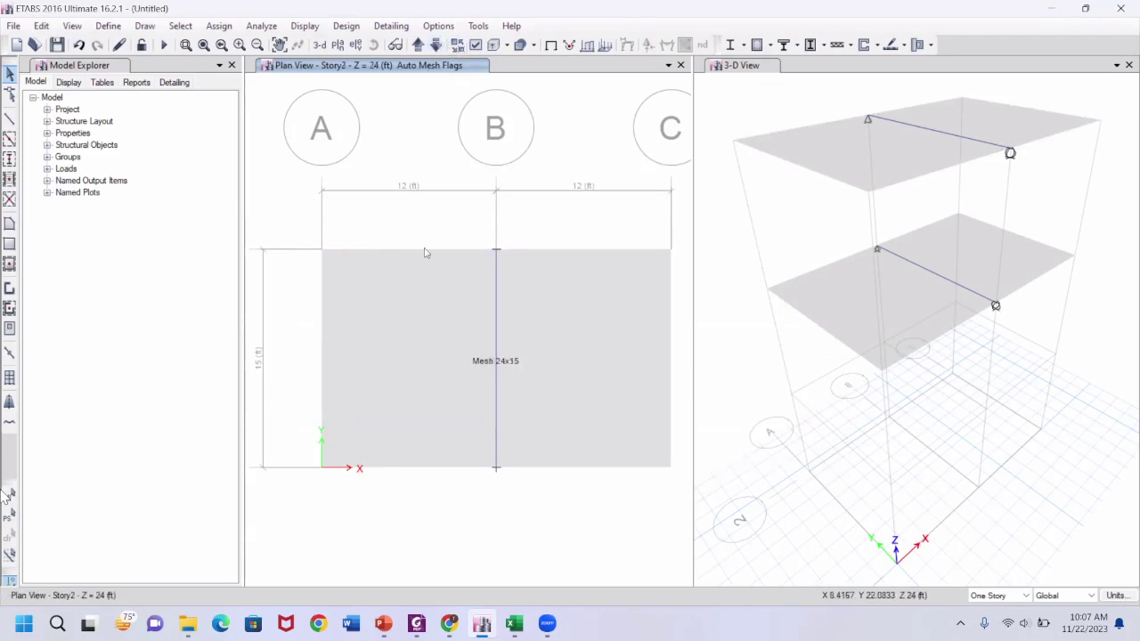
click(412, 305)
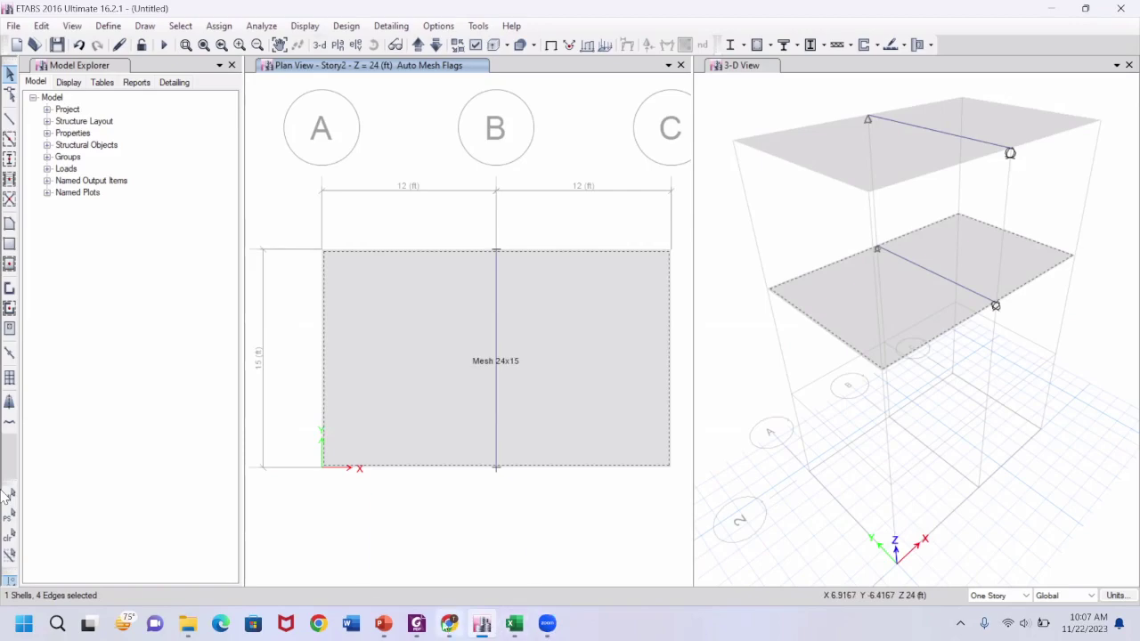
Switch to the Slab Problem presentation in PowerPoint and place a copy of the concrete and beam data text box beside the original
mouse_move(383, 623)
click(414, 556)
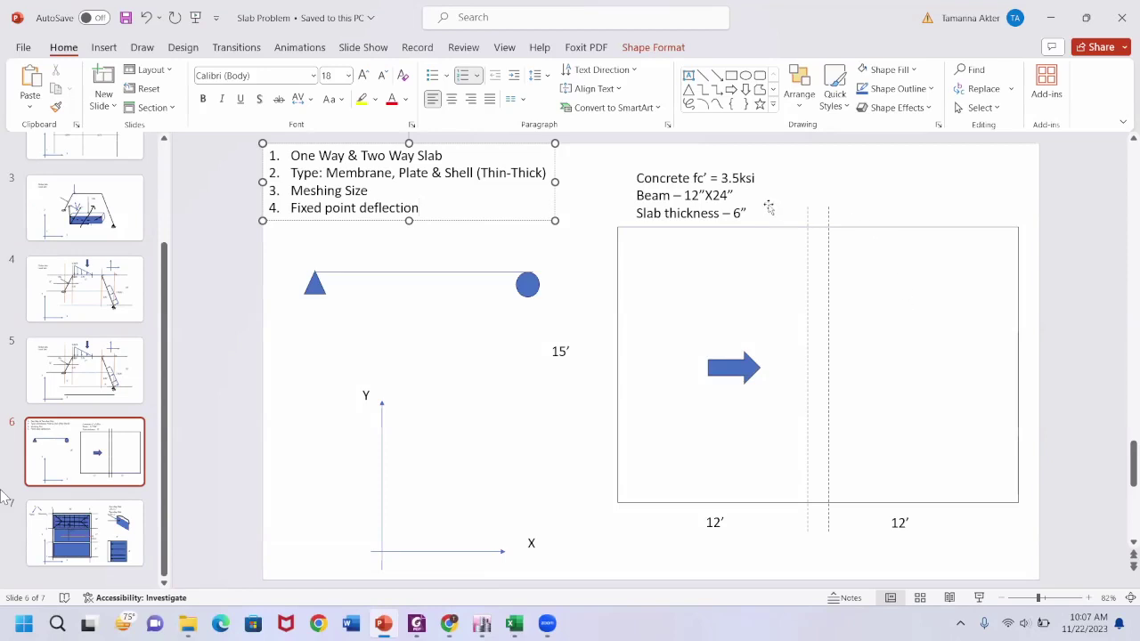
click(741, 169)
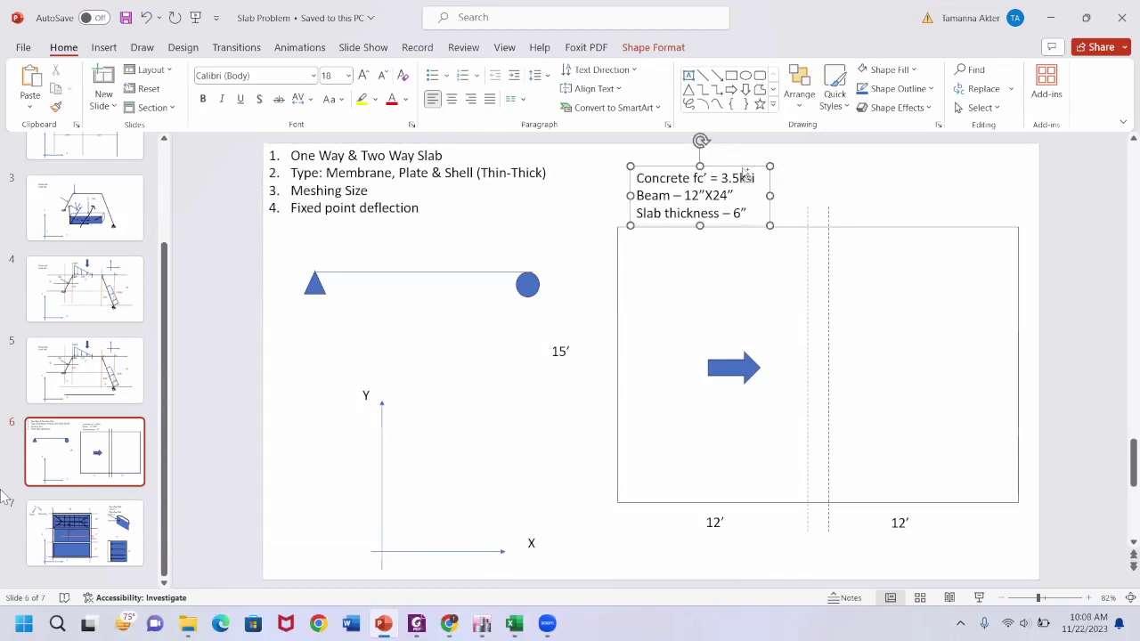
drag(744, 170, 934, 166)
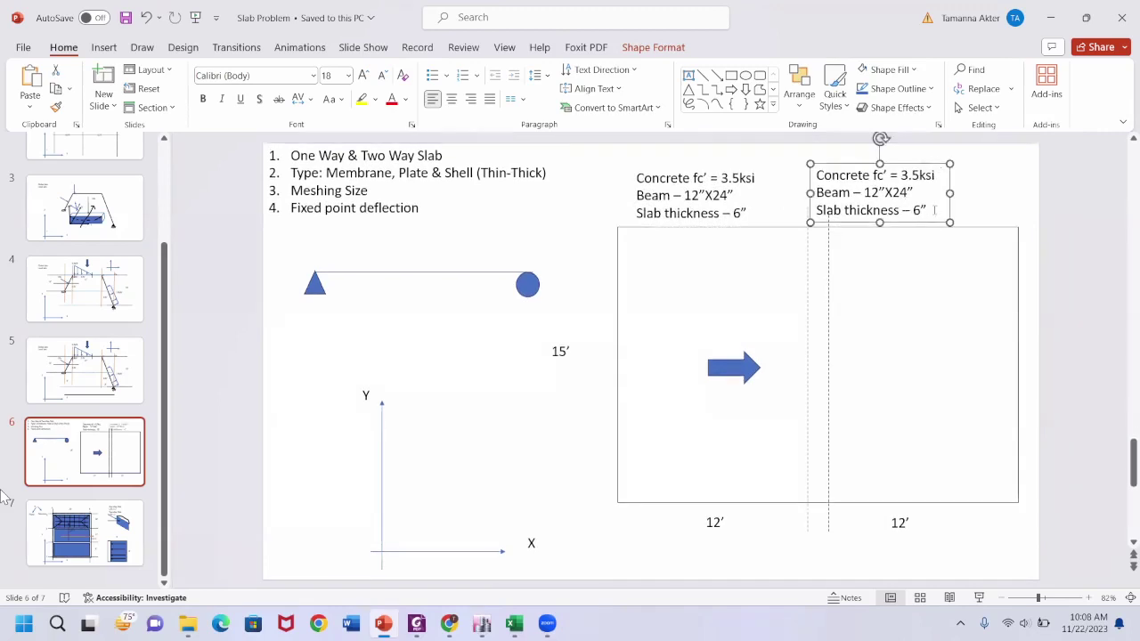
Replace the copied text box's contents with "Load 100 psf" and deselect it
drag(931, 211, 824, 187)
text(L)
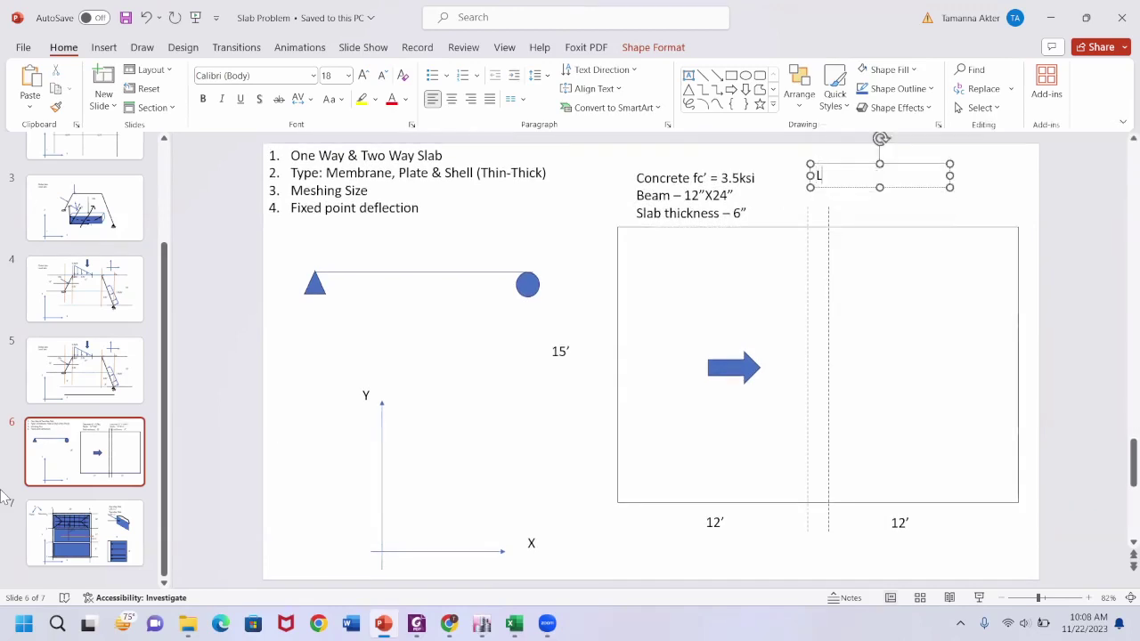
text(a)
key(BackSpace)
text(o)
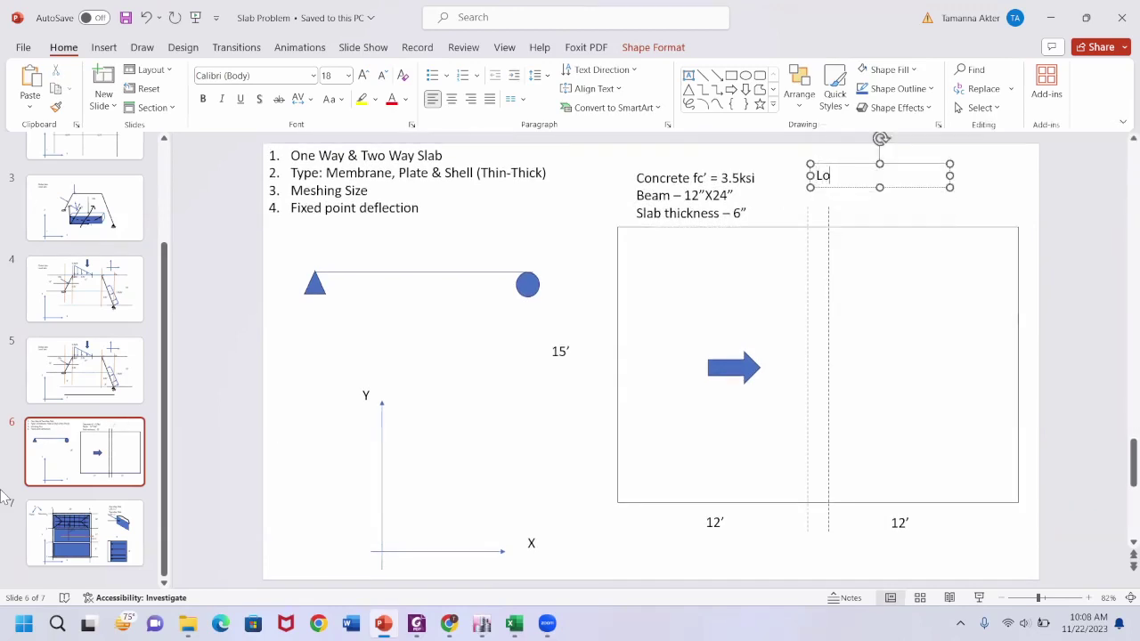
text(ad 100psf)
click(873, 176)
click(862, 218)
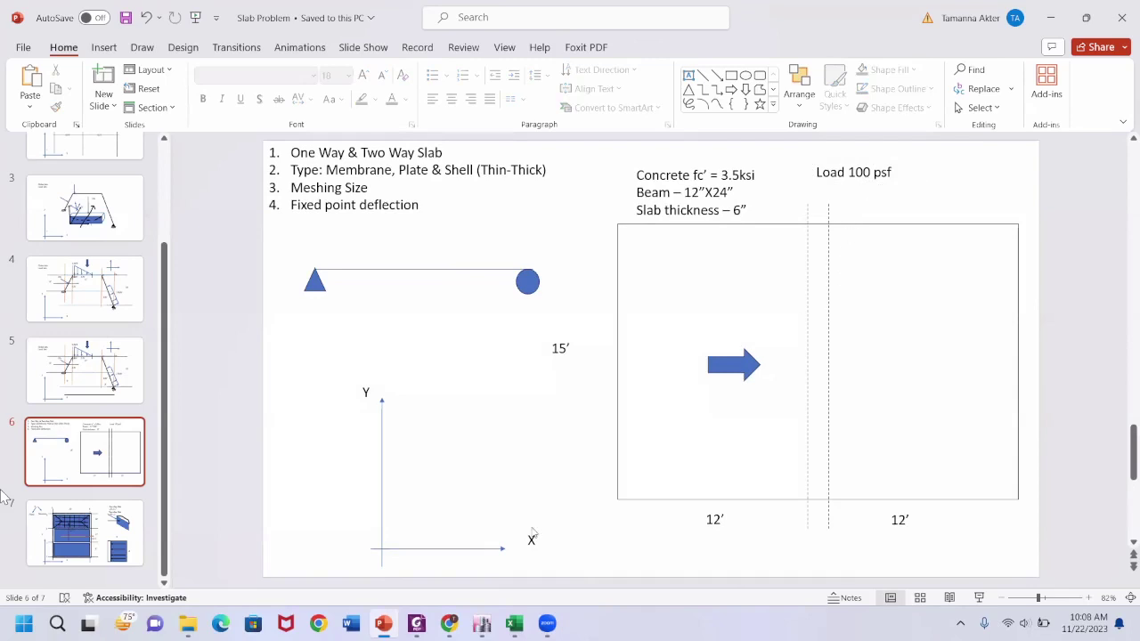
Return to ETABS, clear the selection, set the story scope to All Stories and select the slabs on both stories
mouse_move(419, 635)
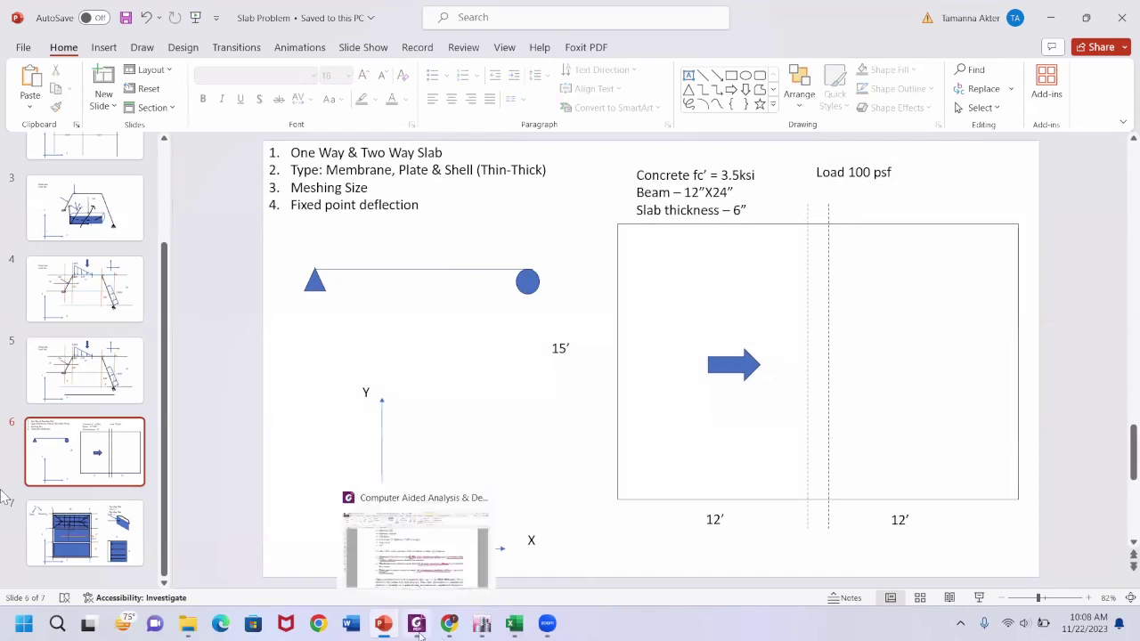
click(387, 627)
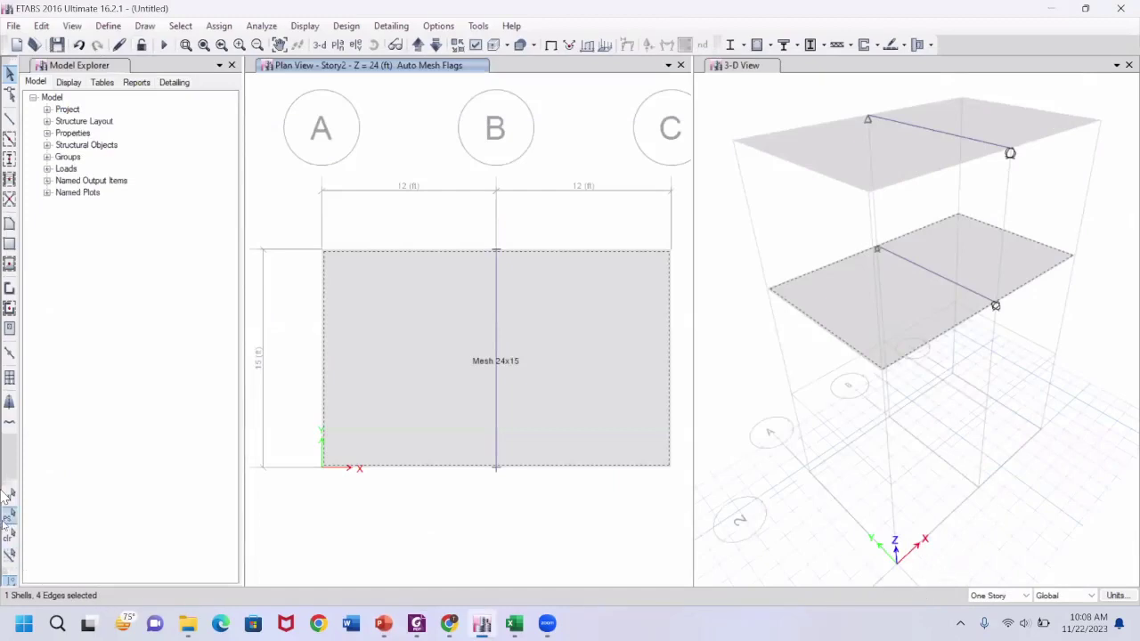
click(8, 535)
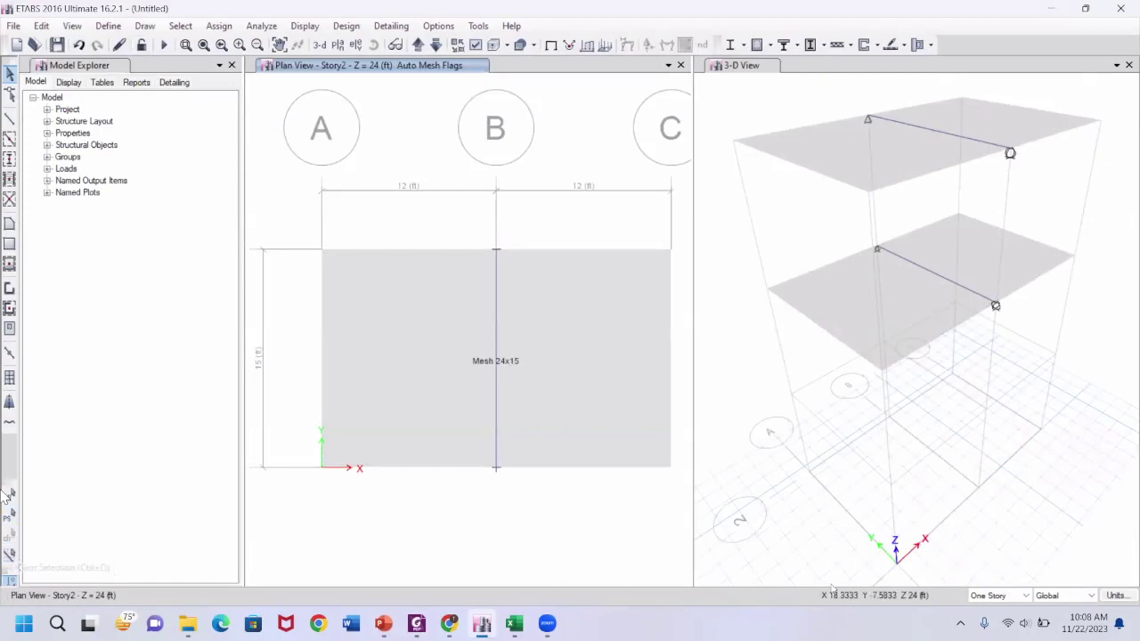
click(1006, 595)
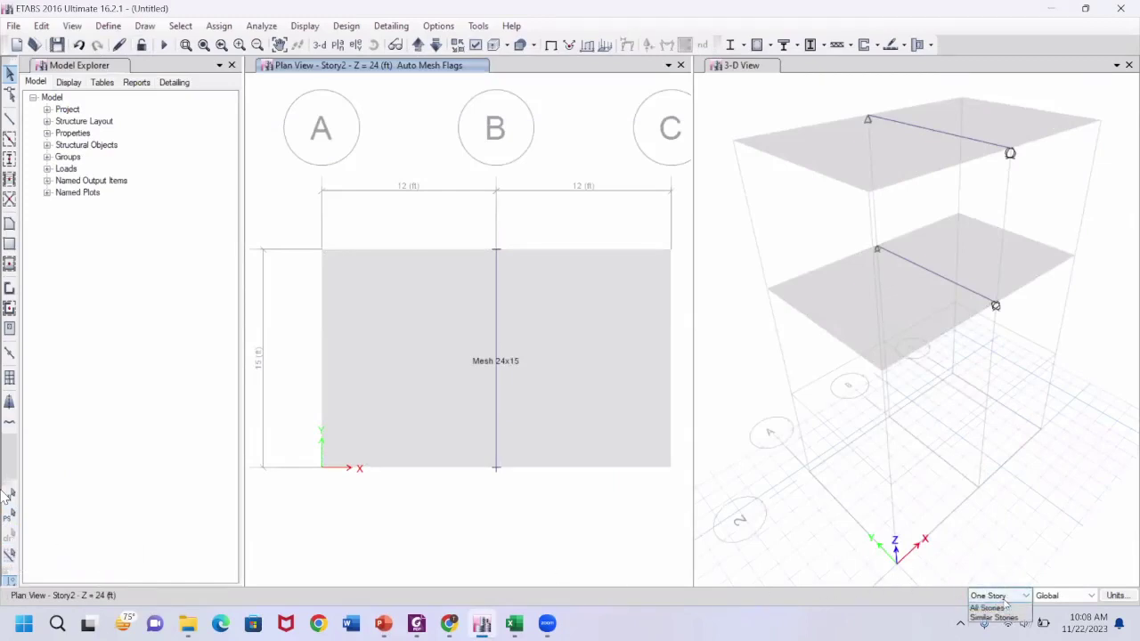
click(988, 618)
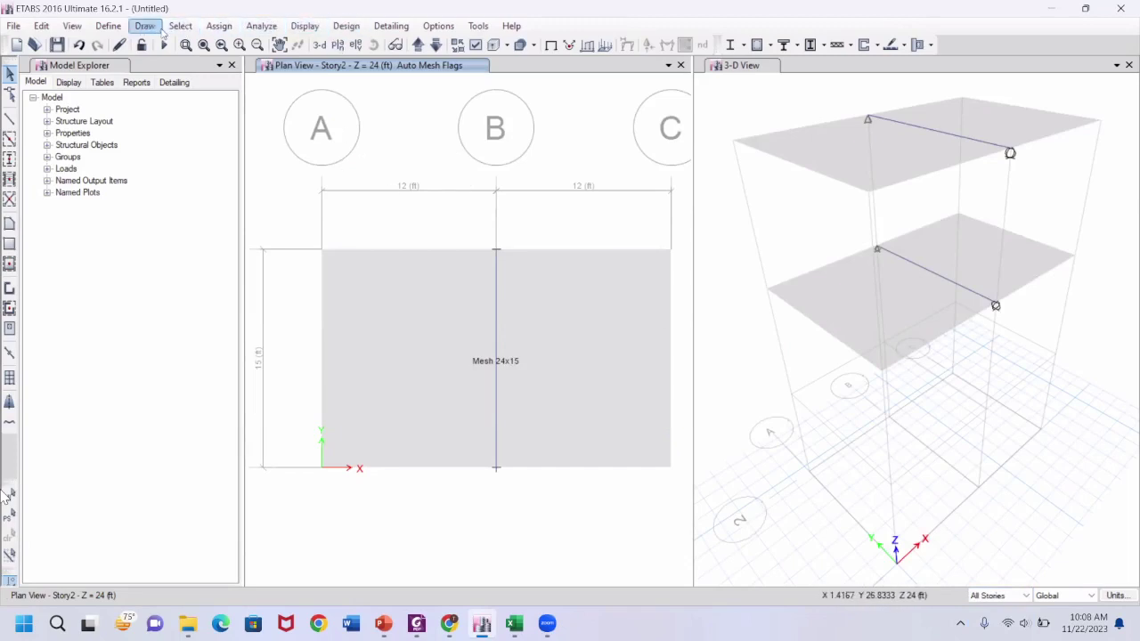
click(419, 294)
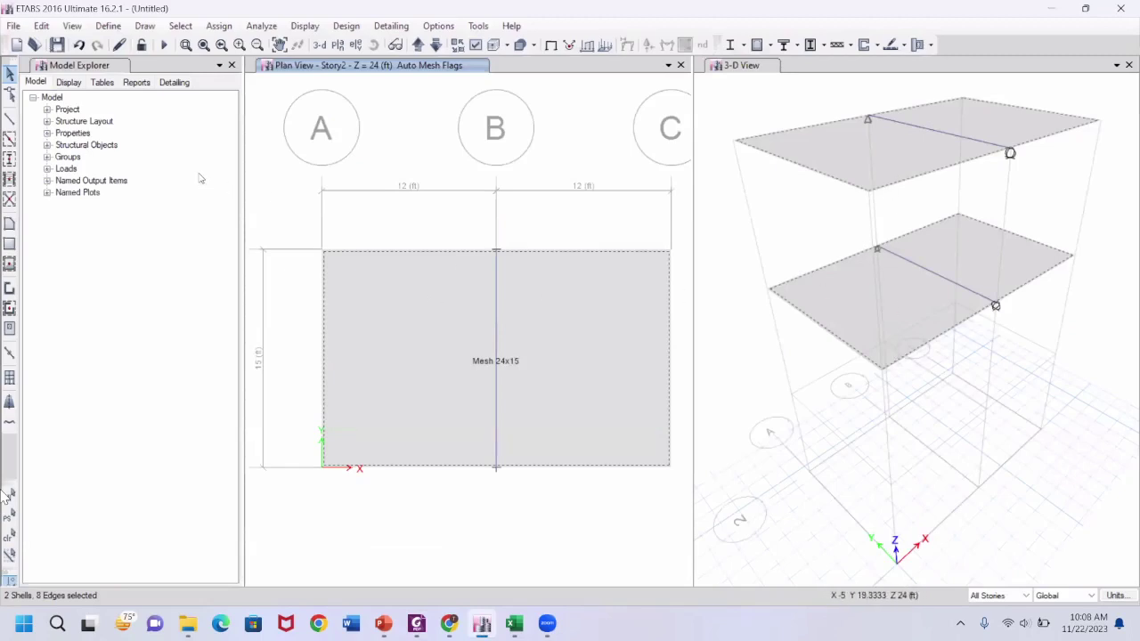
Assign a uniform shell load of 100 lb/ft² in the Gravity direction under the Live load pattern to both selected slabs
click(212, 28)
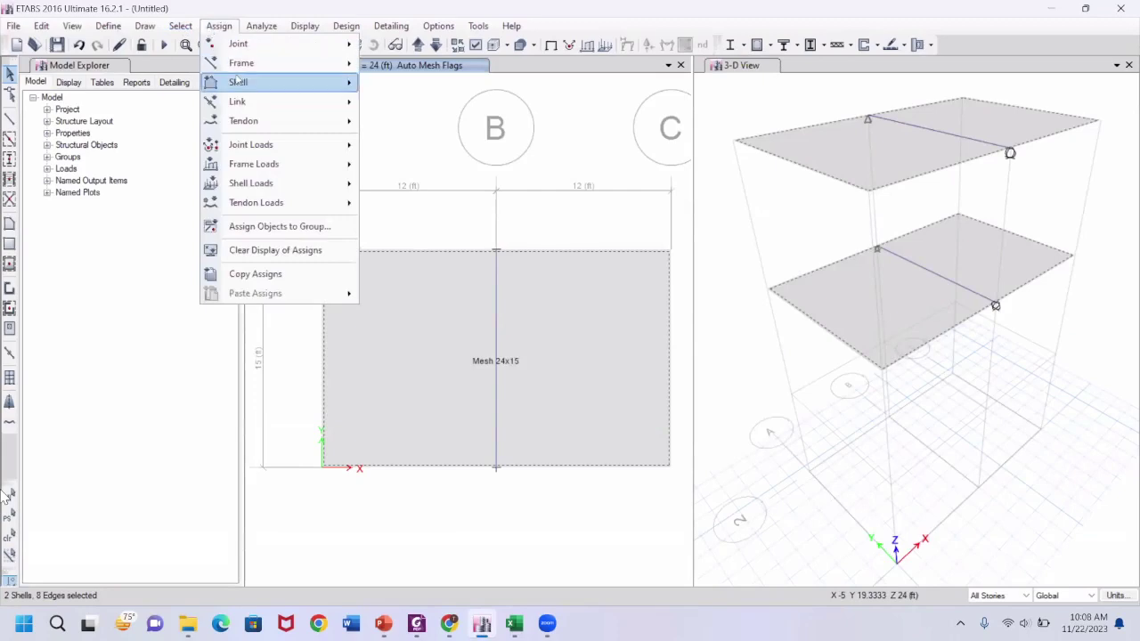
mouse_move(238, 82)
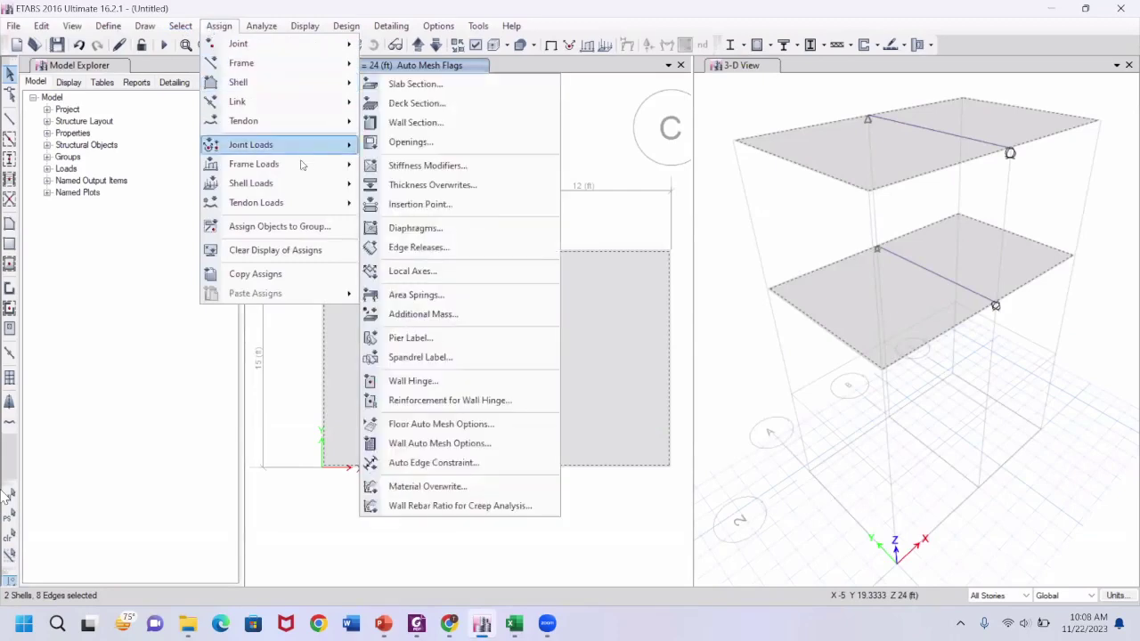
mouse_move(298, 183)
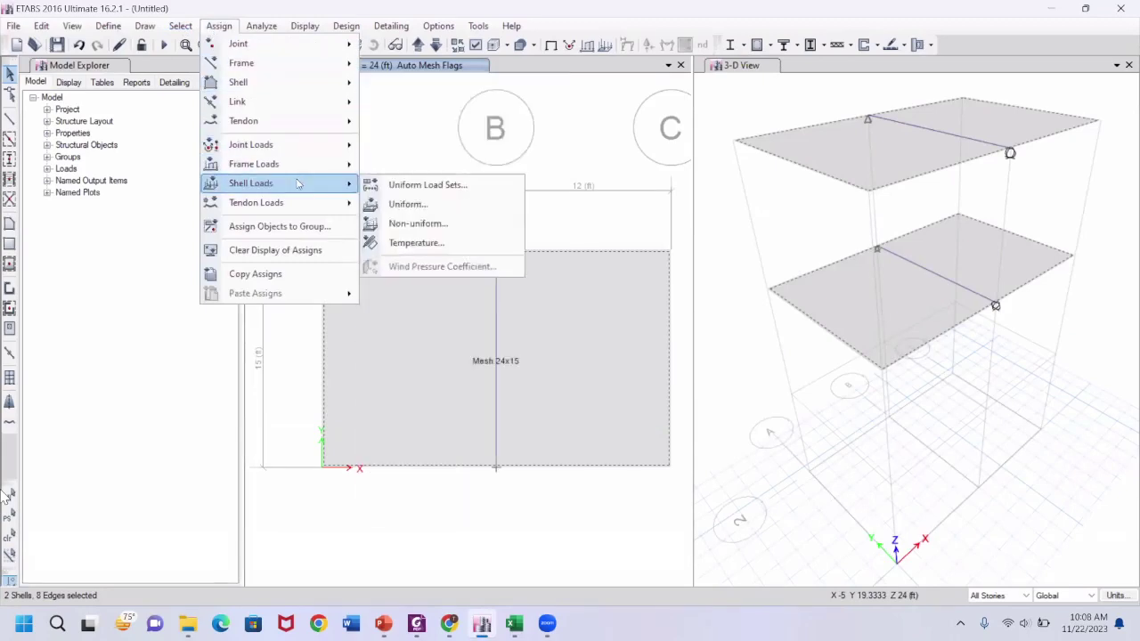
click(399, 205)
click(614, 271)
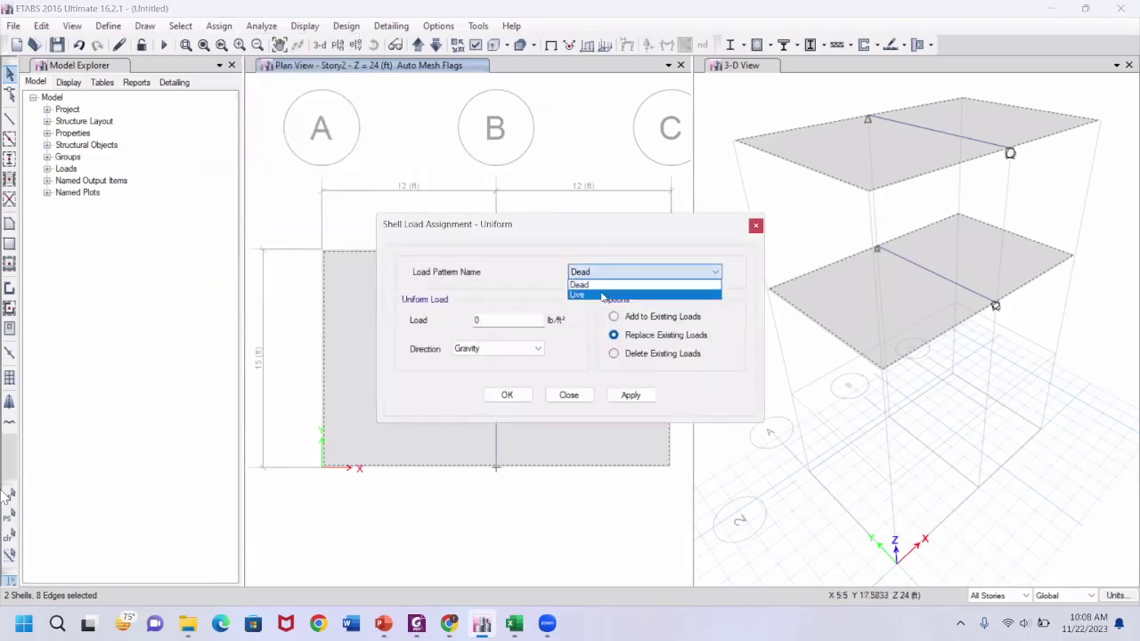
click(602, 295)
double_click(484, 321)
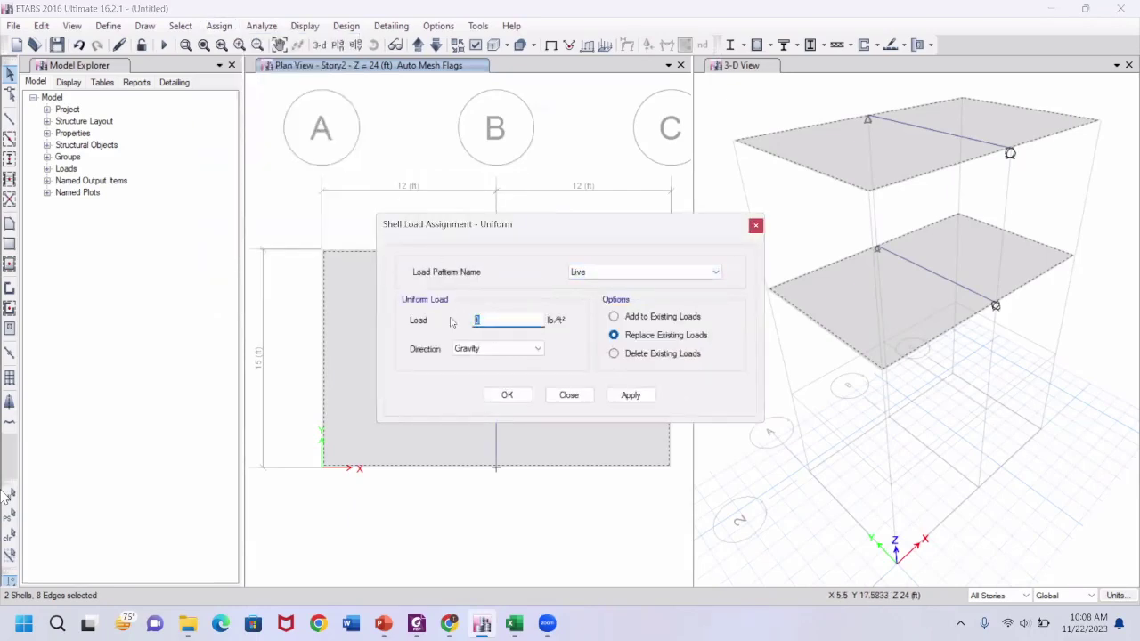
text(100)
click(632, 398)
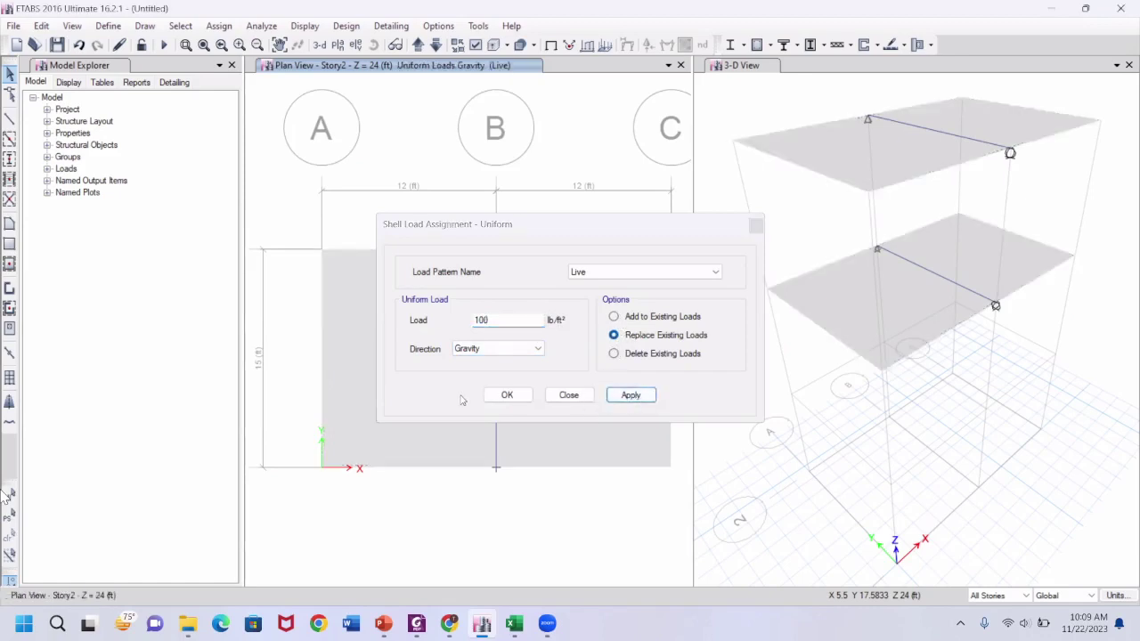
click(507, 397)
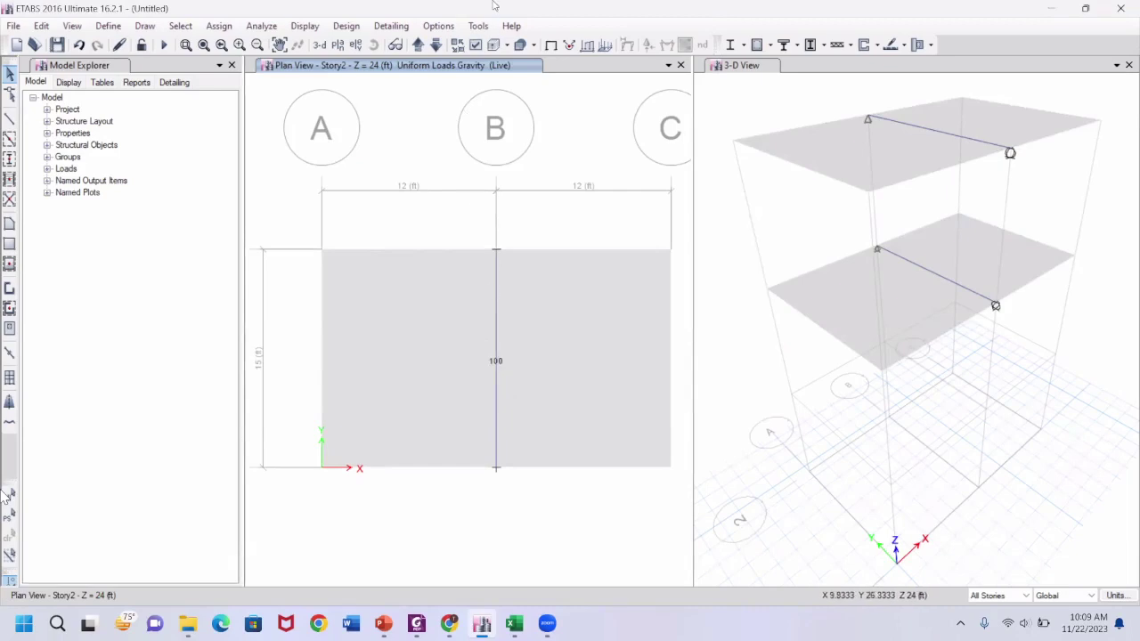
Check the live load assignment on the Story1, Story2 and Story3 plans, ending on Story3
click(436, 46)
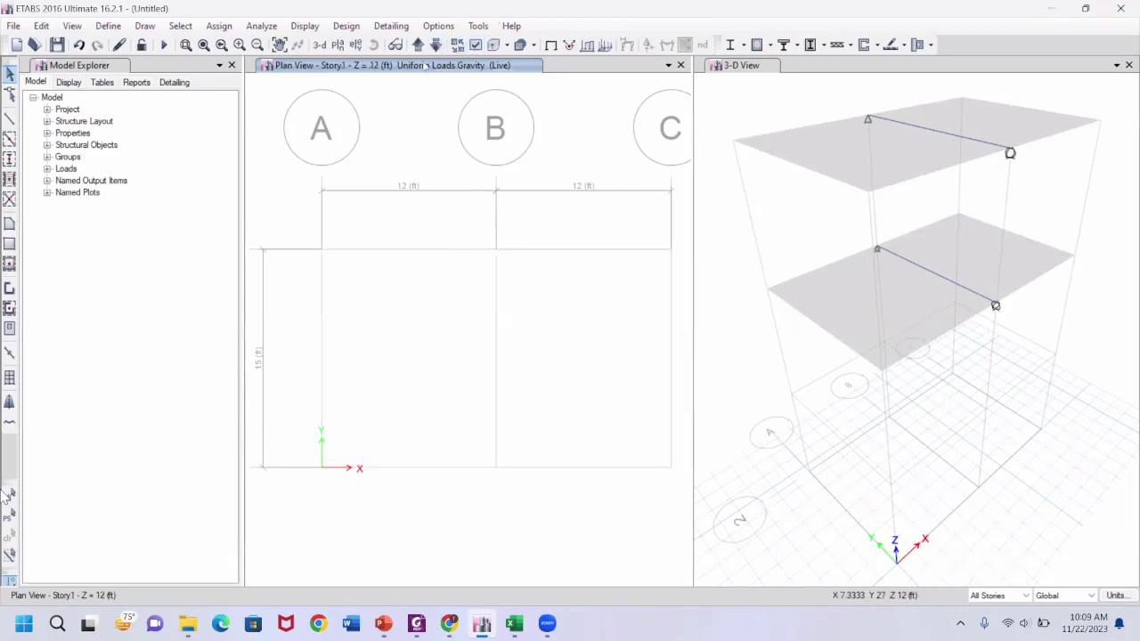
click(420, 46)
click(420, 46)
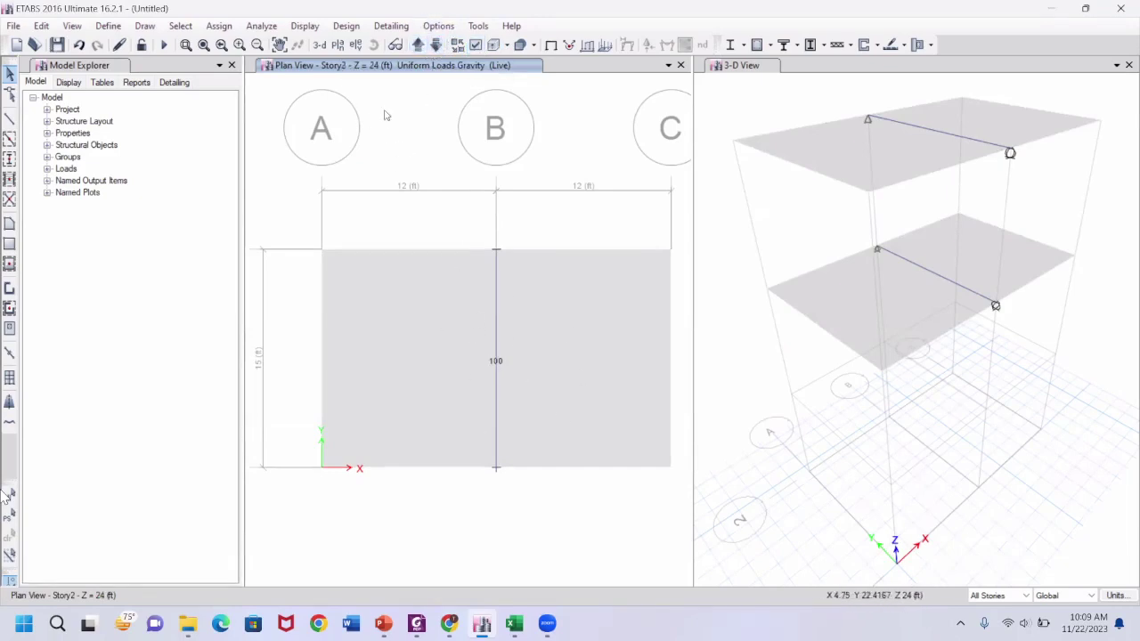
click(418, 45)
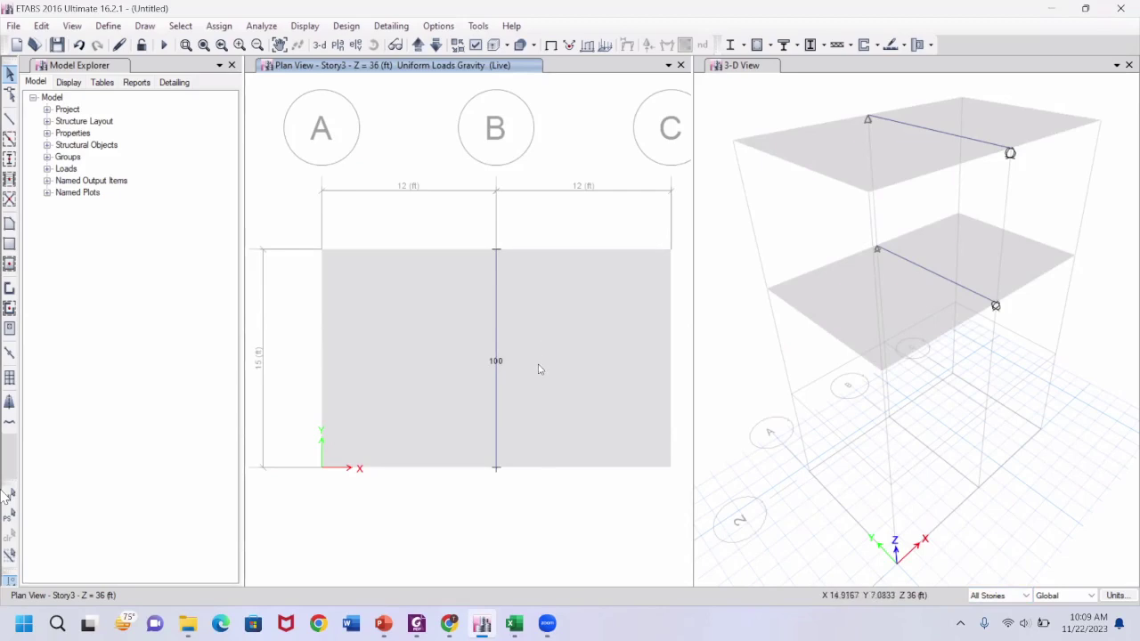
Display the shell local axes in the Story3 plan view
click(474, 46)
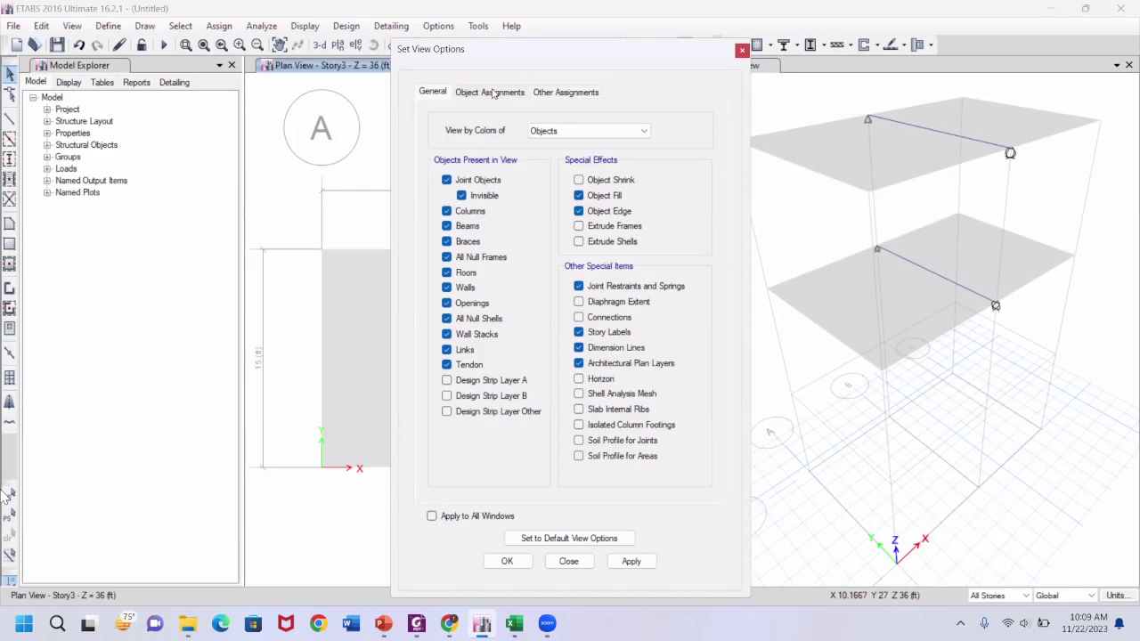
click(492, 93)
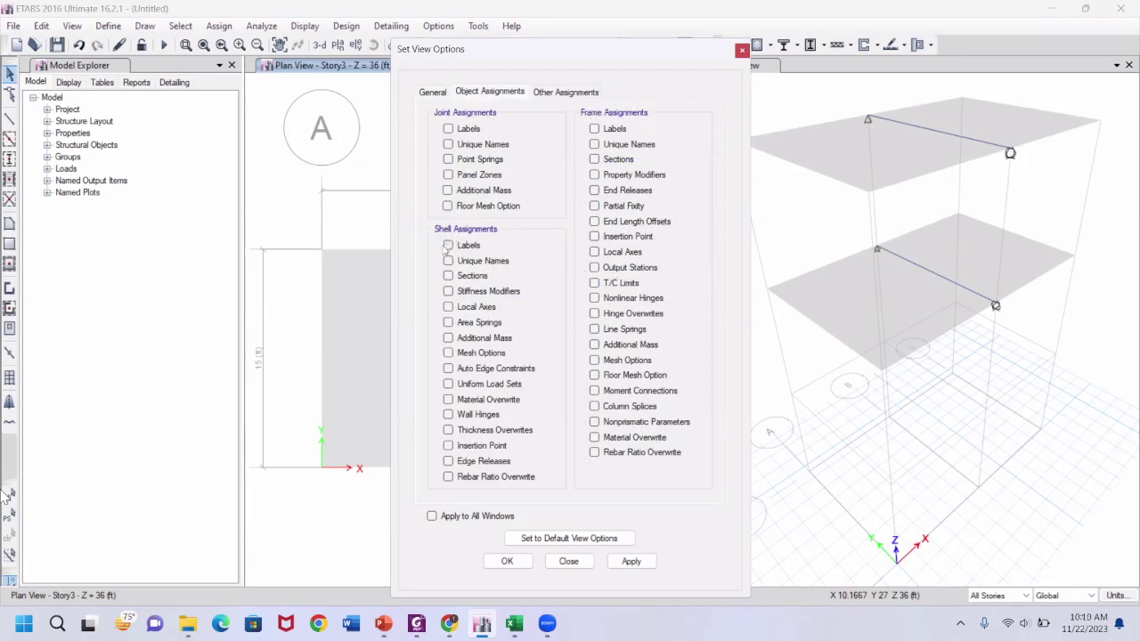
click(448, 306)
click(630, 561)
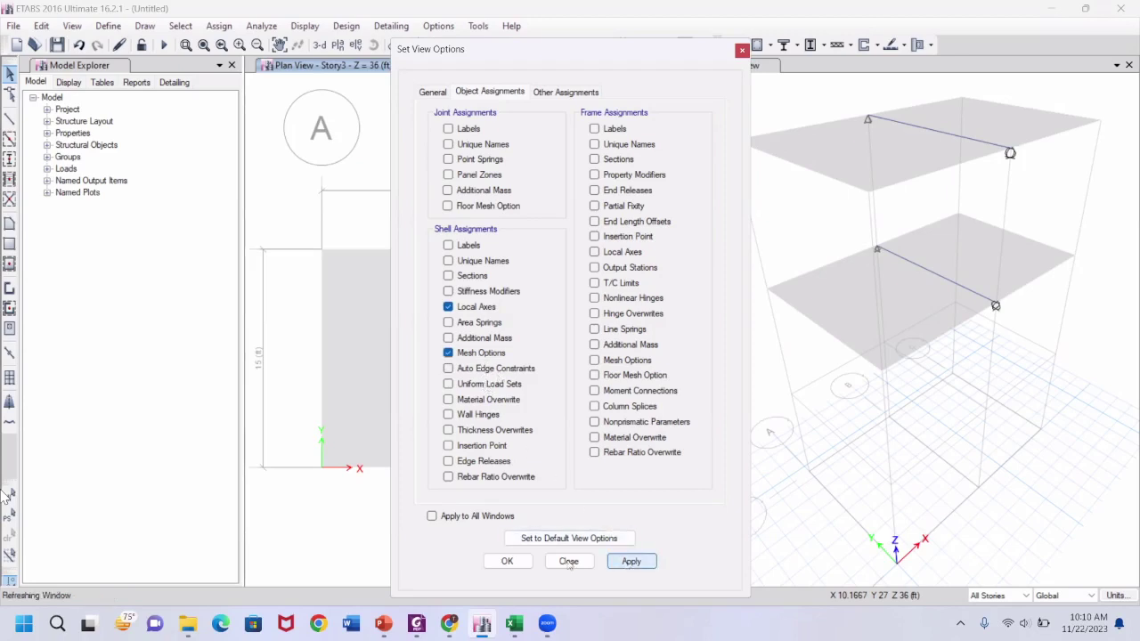
click(506, 561)
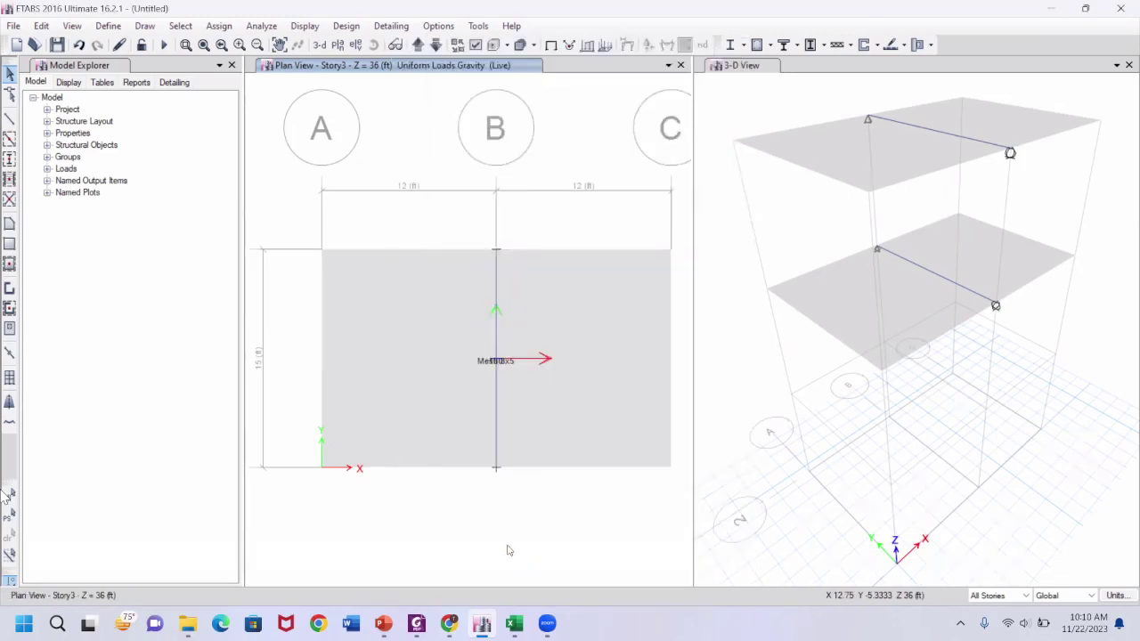
Hide the shell mesh options labels in the Story3 plan view
click(476, 45)
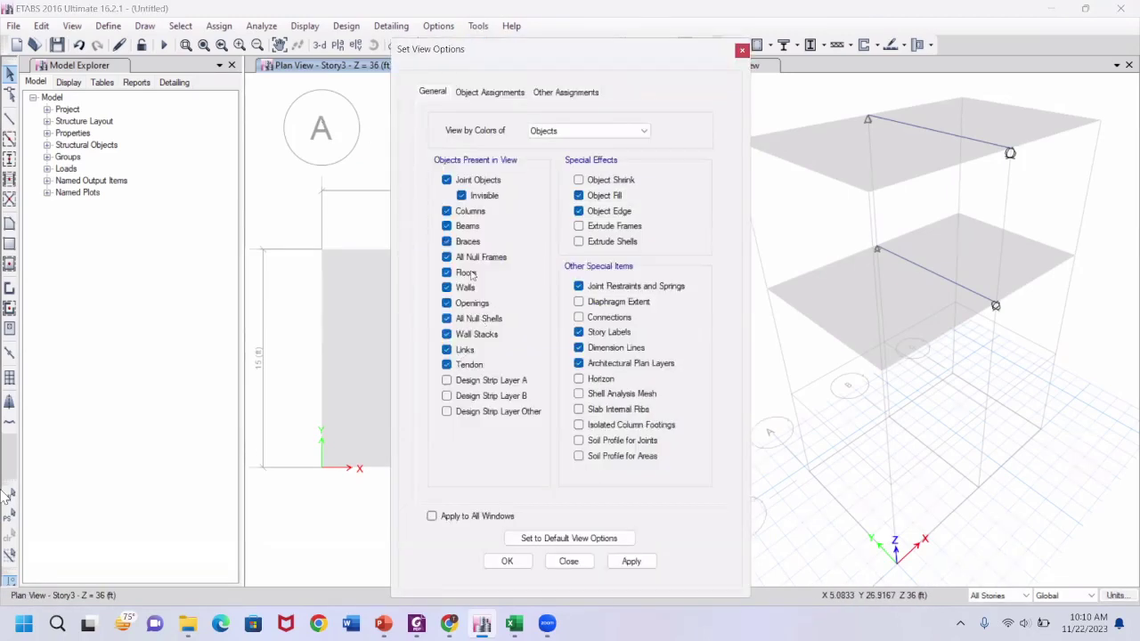
click(522, 88)
click(461, 353)
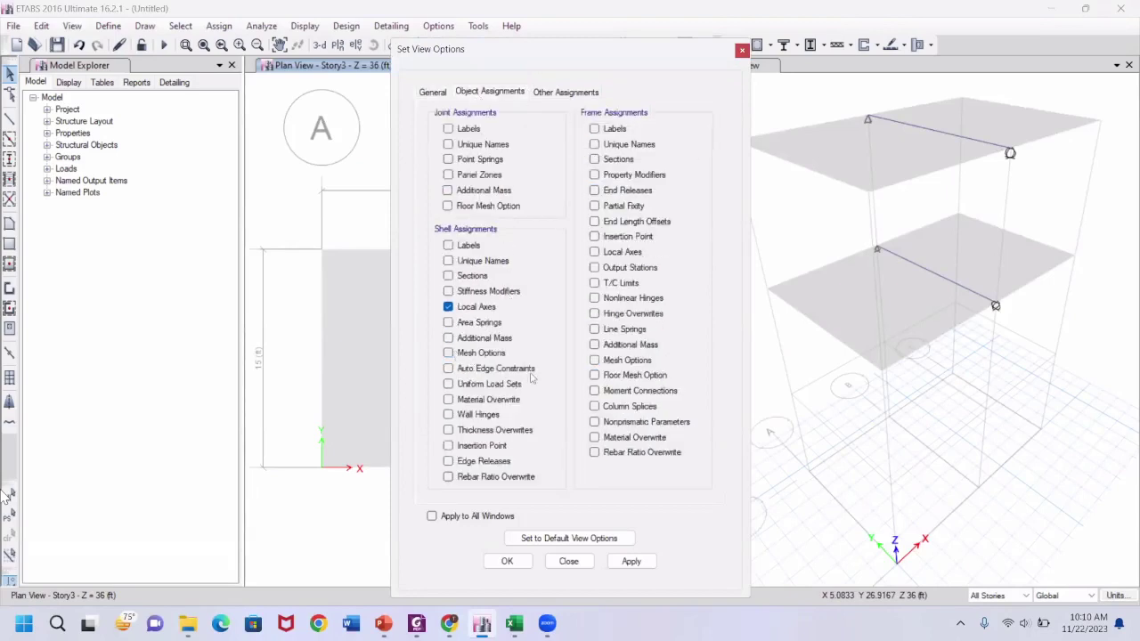
click(508, 562)
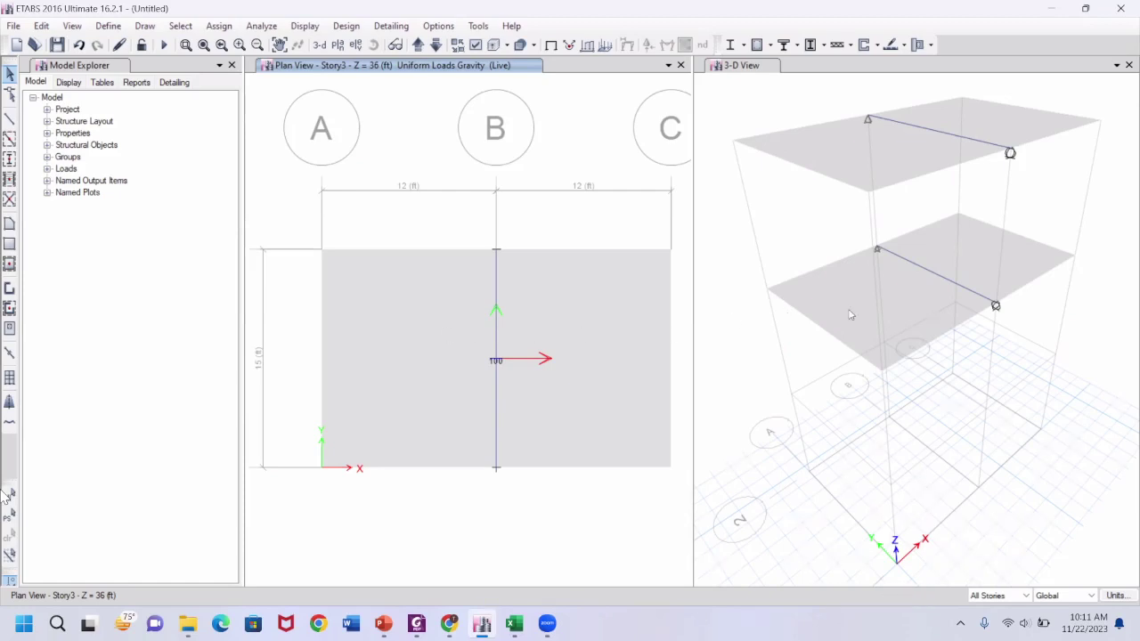
Change the story scope for drawing and selecting in the plan view to One Story
click(1000, 596)
click(1001, 609)
click(359, 360)
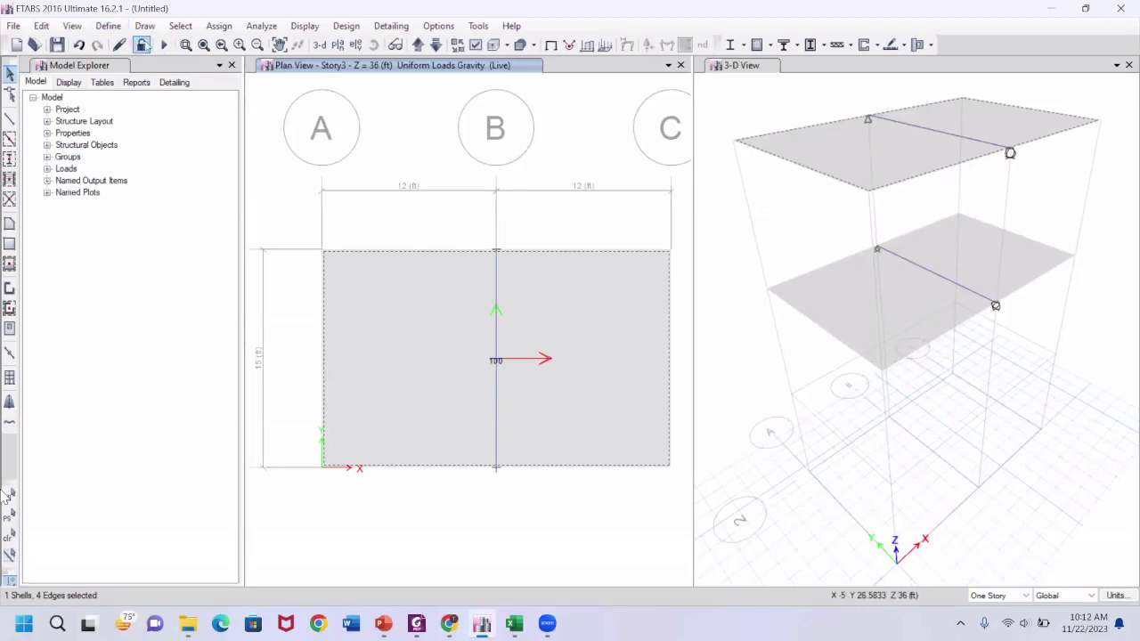
click(108, 27)
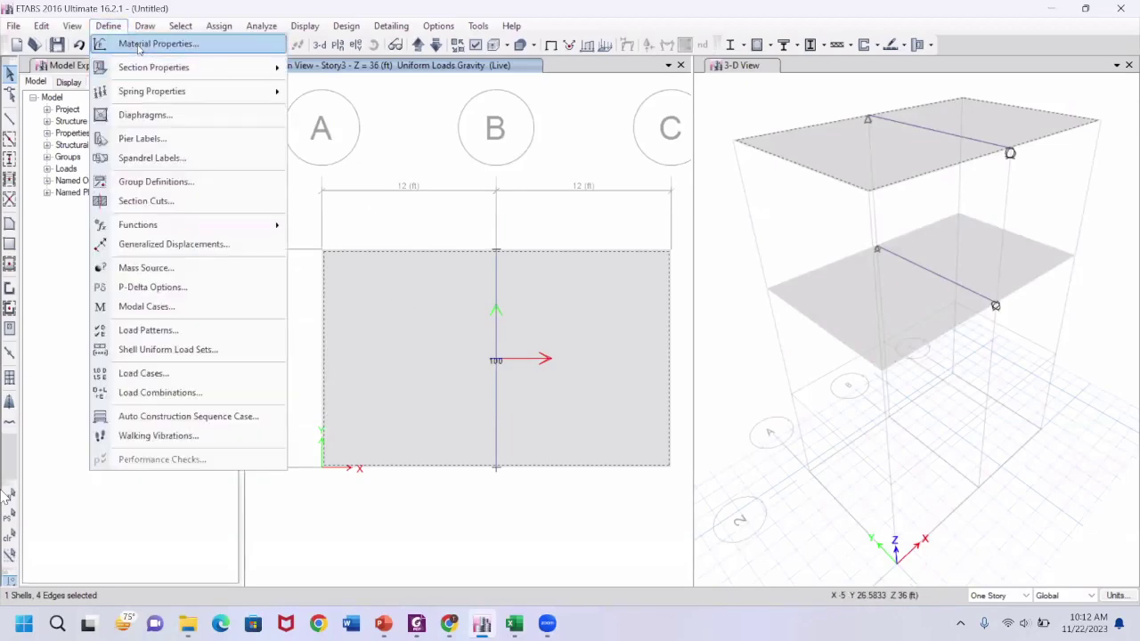
key(Escape)
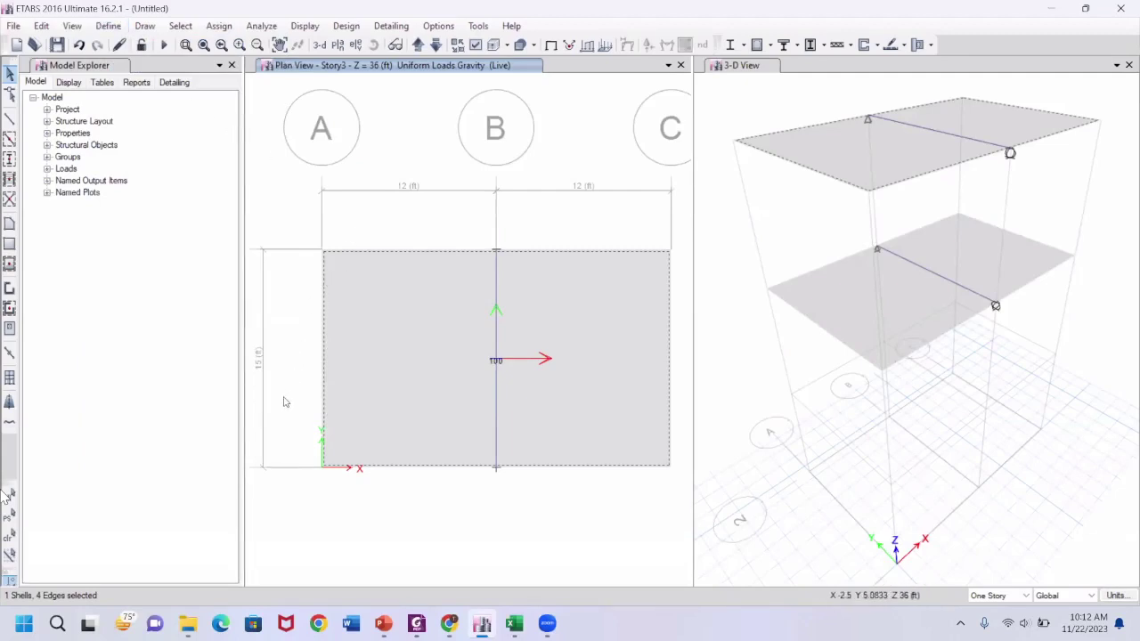
click(9, 534)
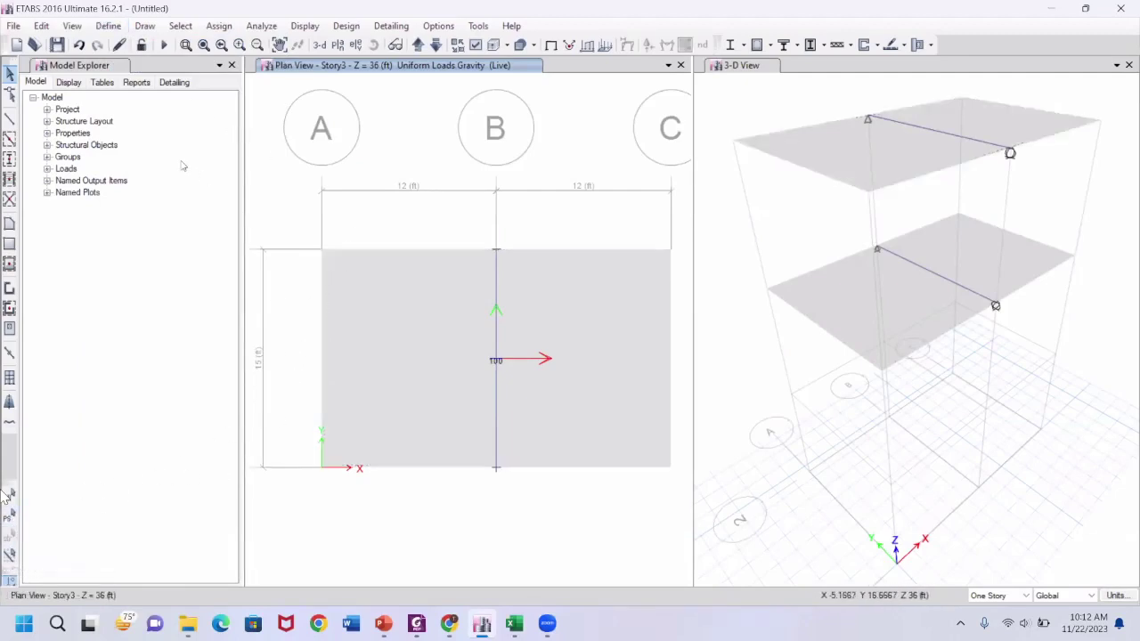
In the Slab6 slab property, set the bending m22 direction stiffness modifier to 0
click(108, 25)
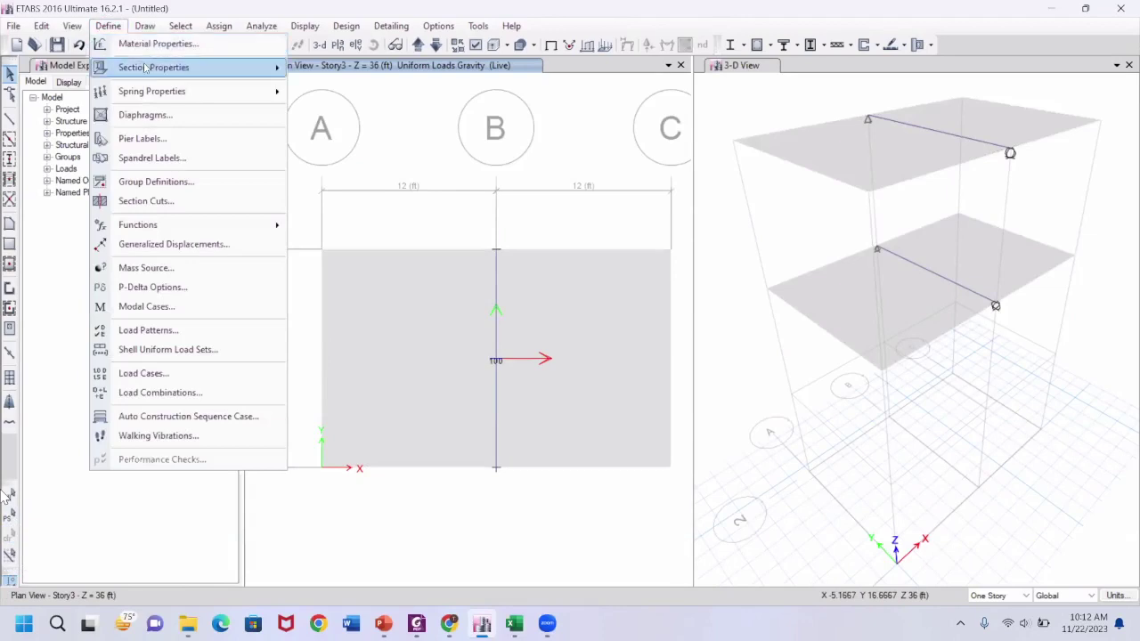
mouse_move(145, 68)
click(331, 112)
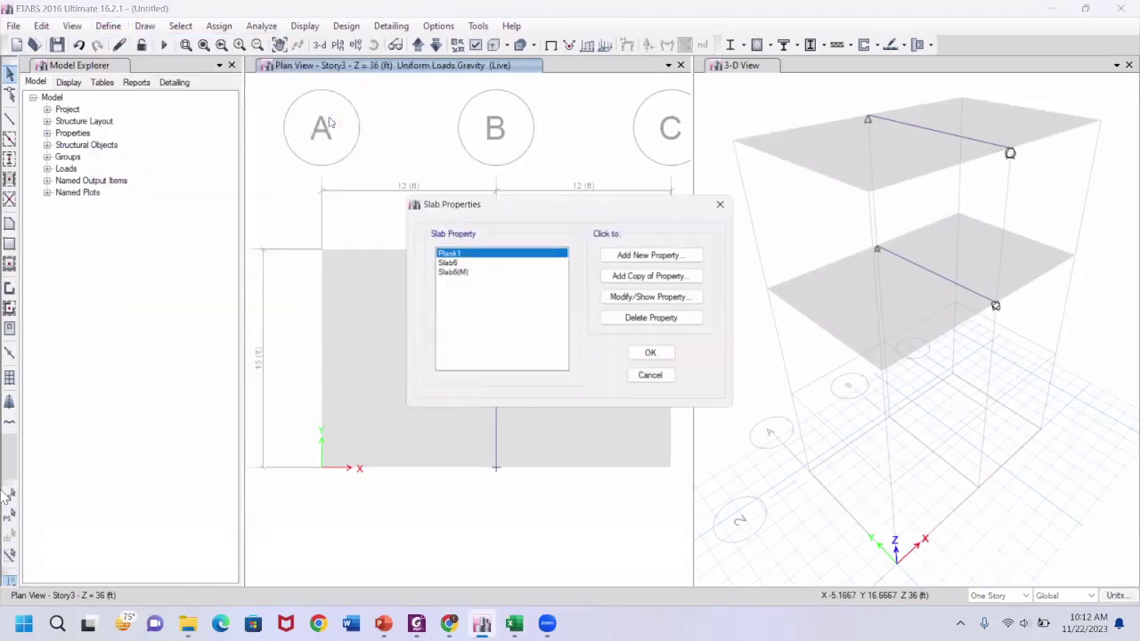
click(448, 262)
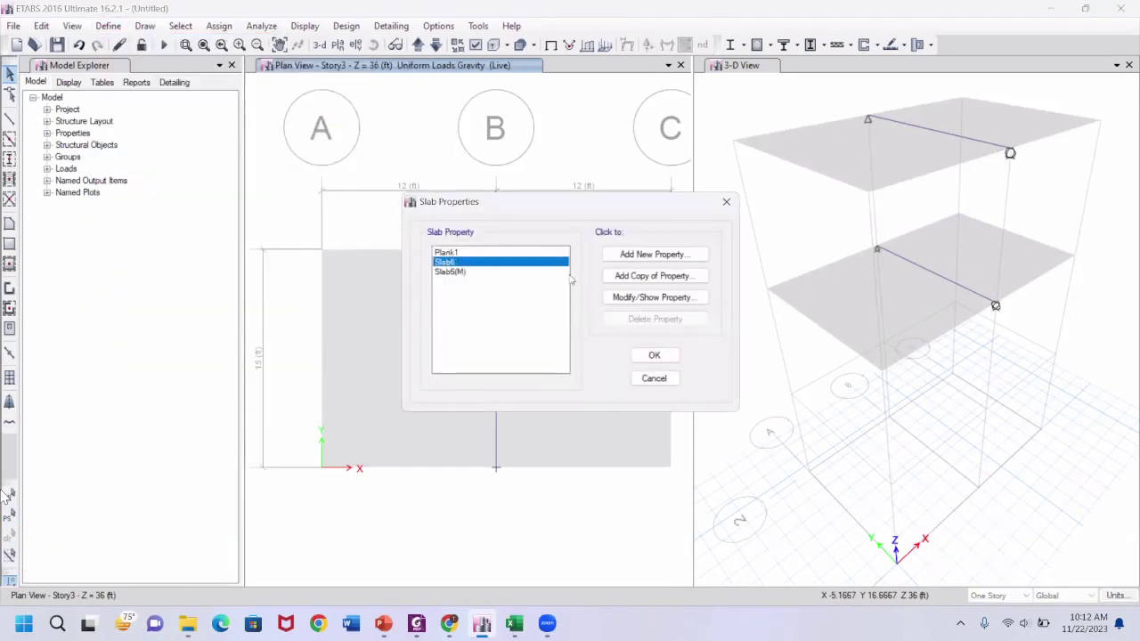
click(657, 297)
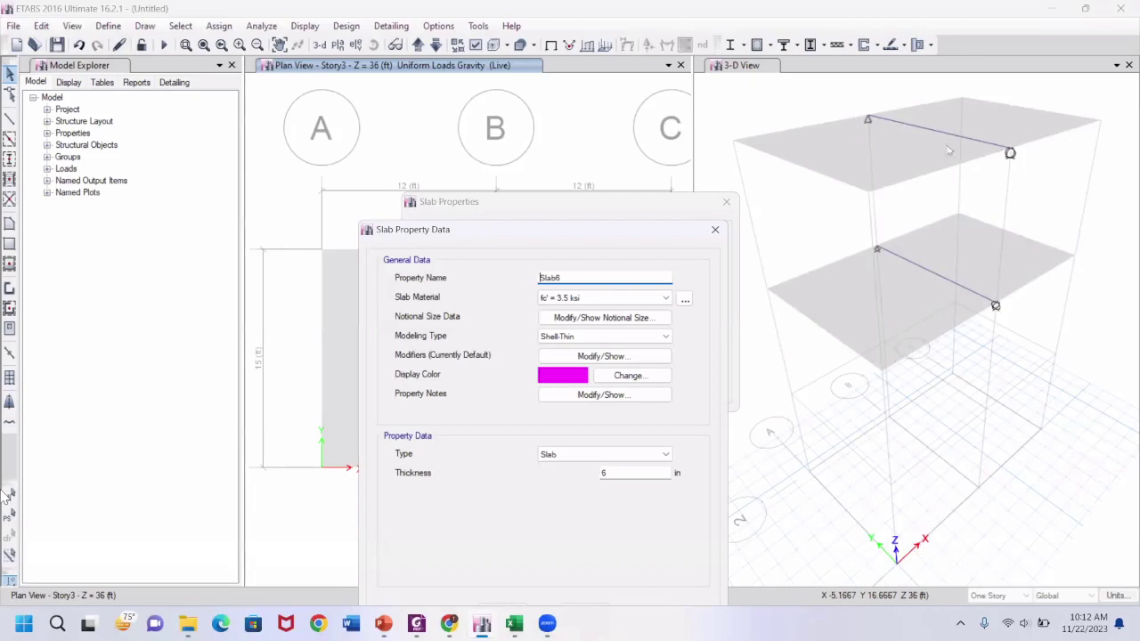
click(580, 357)
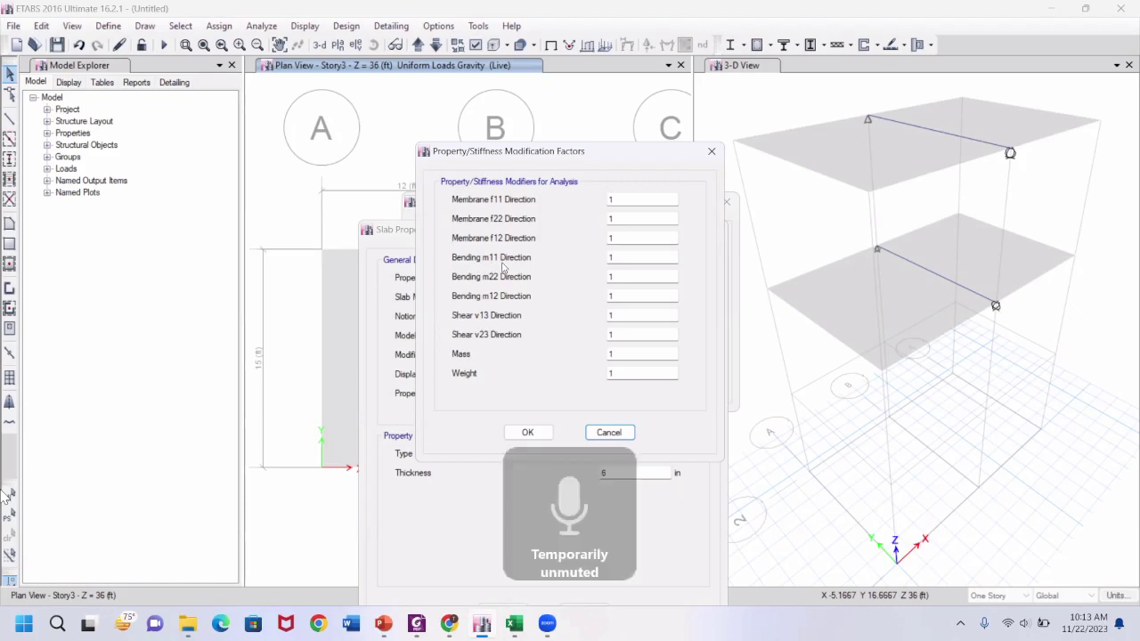
double_click(618, 256)
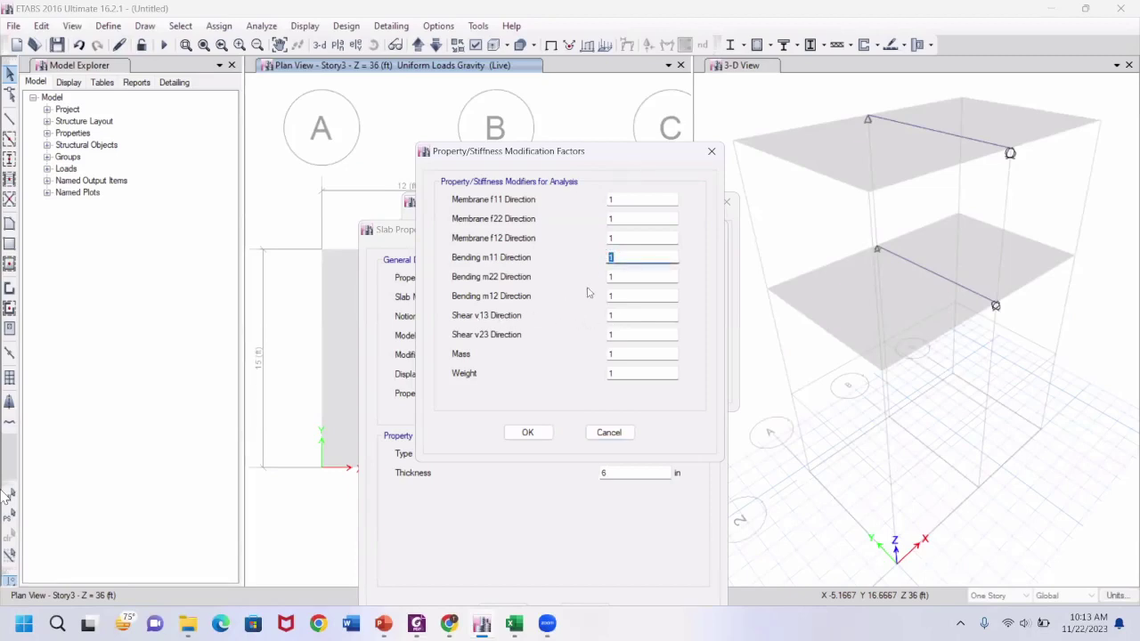
key(Tab)
text(0)
Switch to PowerPoint to check the M1-1 and M2-2 moment directions on slide 7, and return to ETABS
mouse_move(418, 635)
click(384, 625)
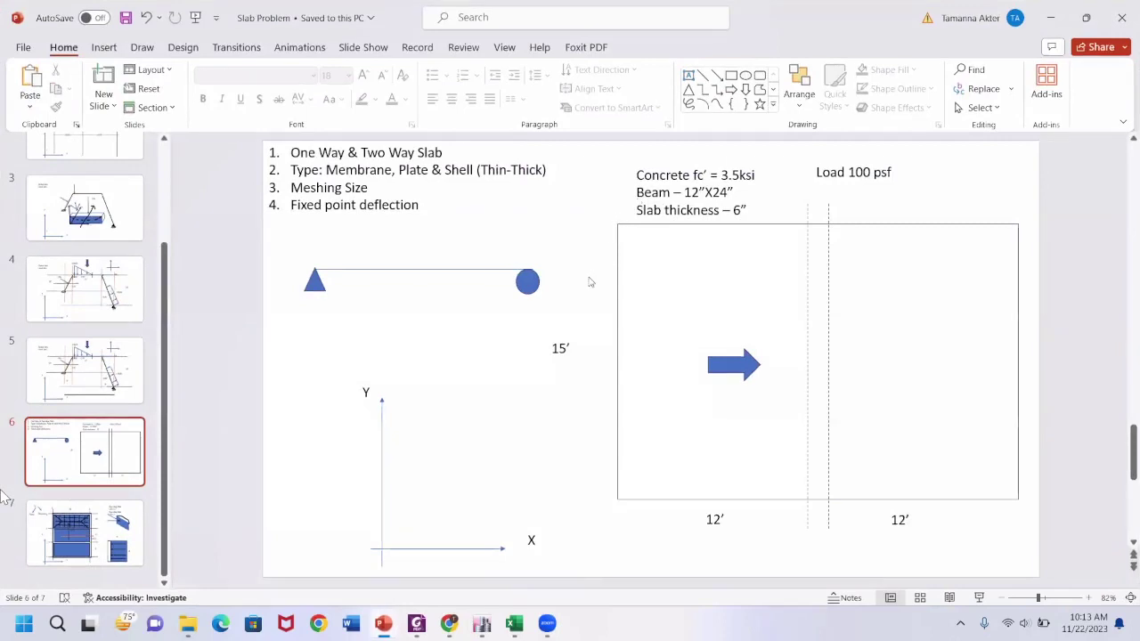
click(85, 534)
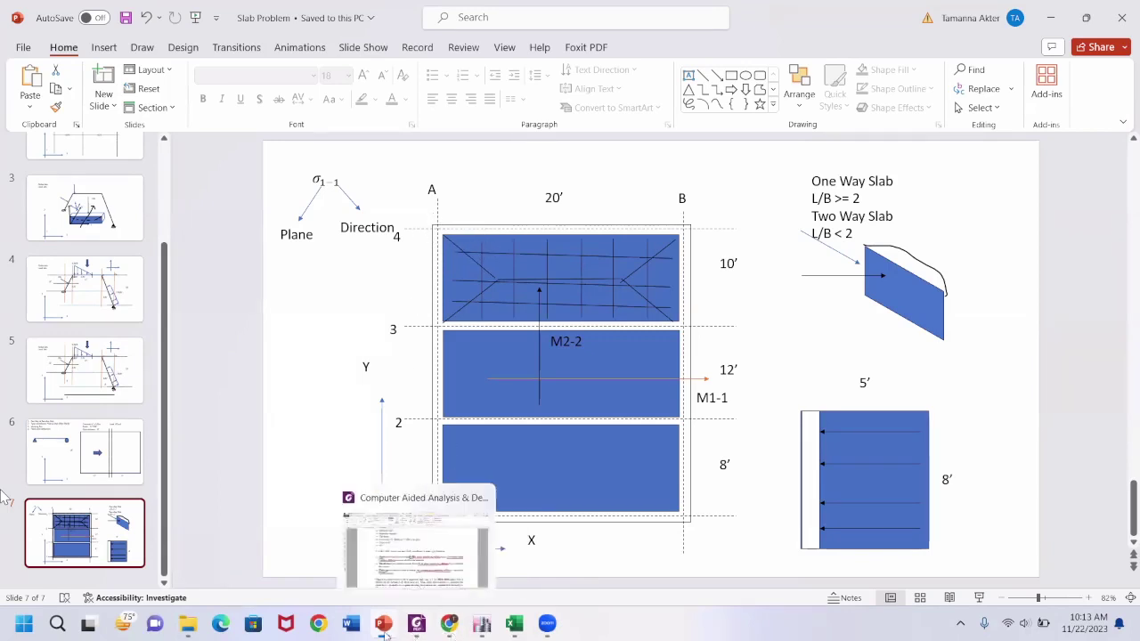
mouse_move(383, 634)
click(480, 623)
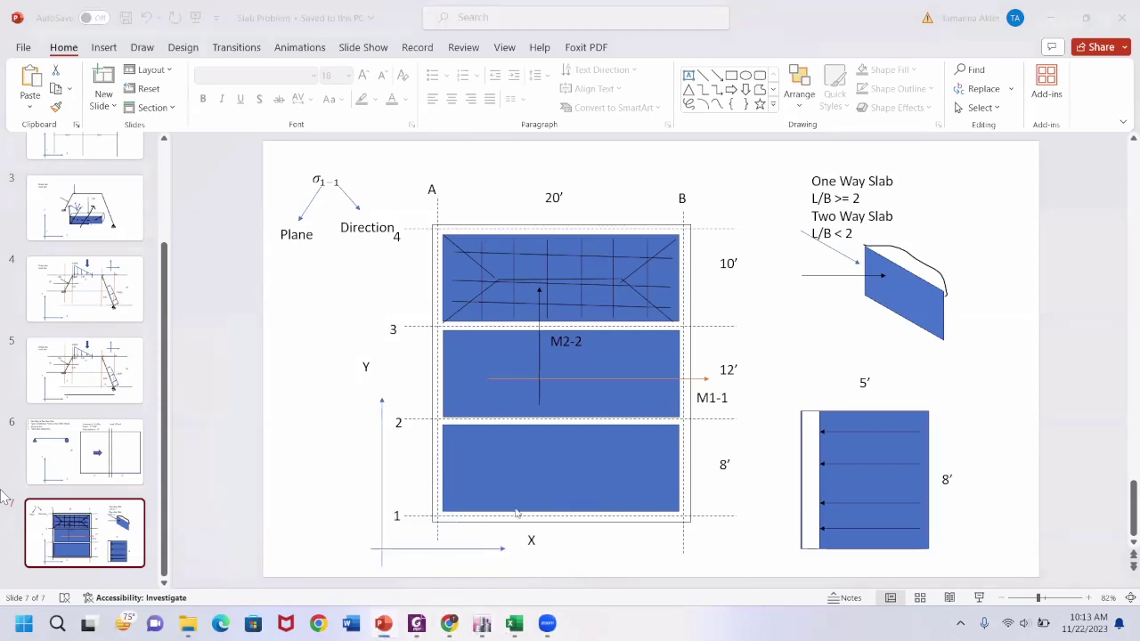
Set the Slab6 bending m12, membrane f12 and membrane f22 modifiers to 0 and accept the slab property changes
key(Tab)
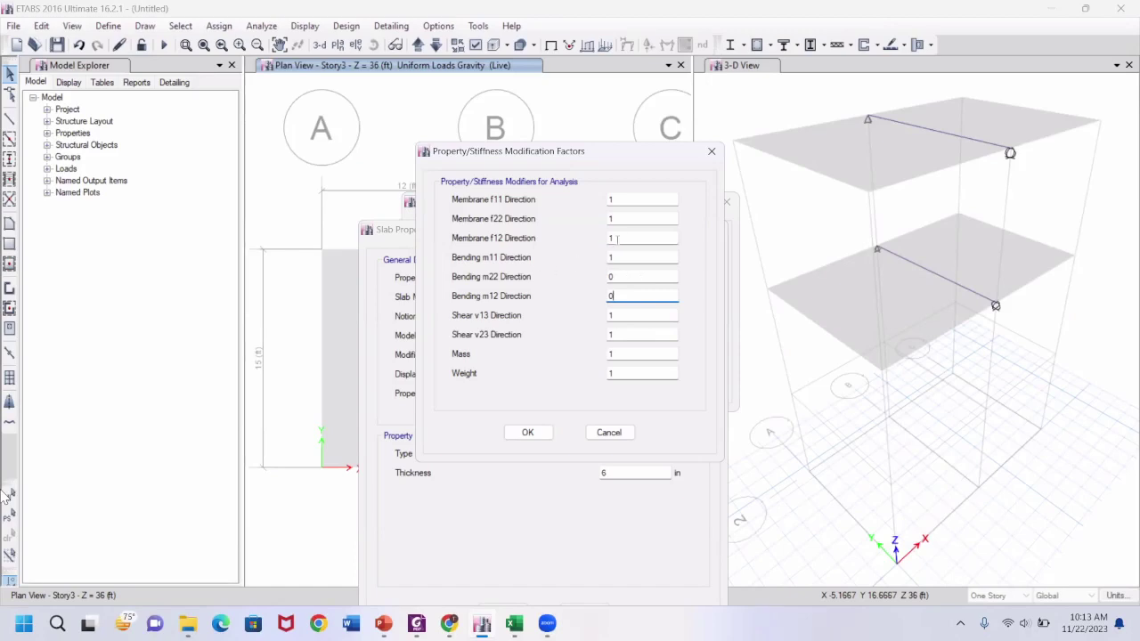
drag(617, 239, 605, 238)
text(0)
drag(673, 218, 590, 211)
text(0)
click(525, 432)
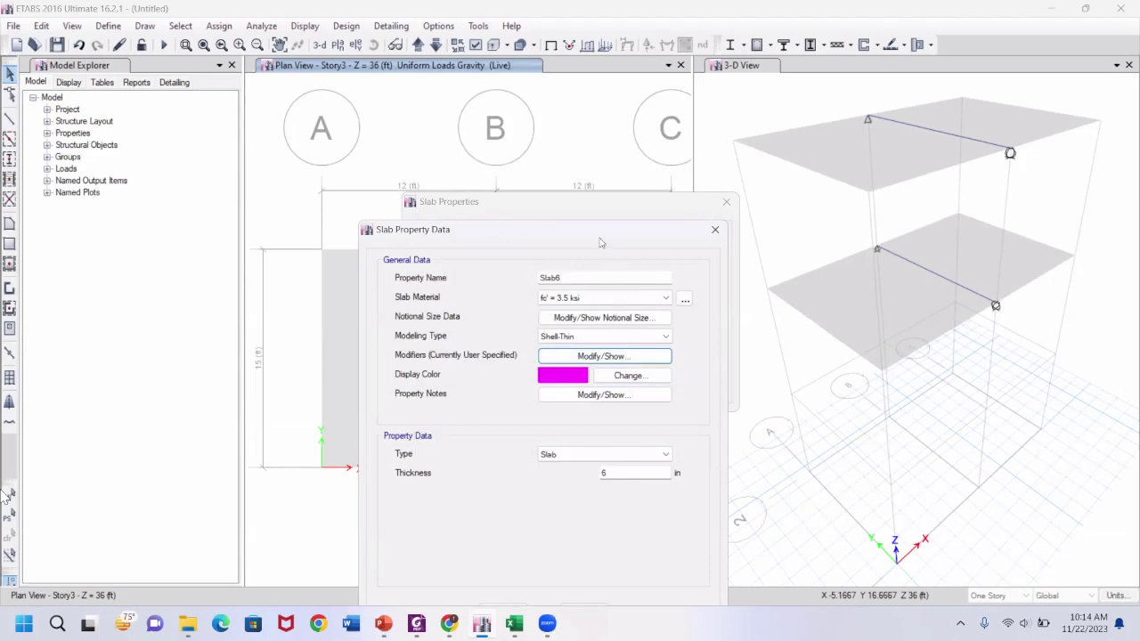
drag(599, 237, 607, 151)
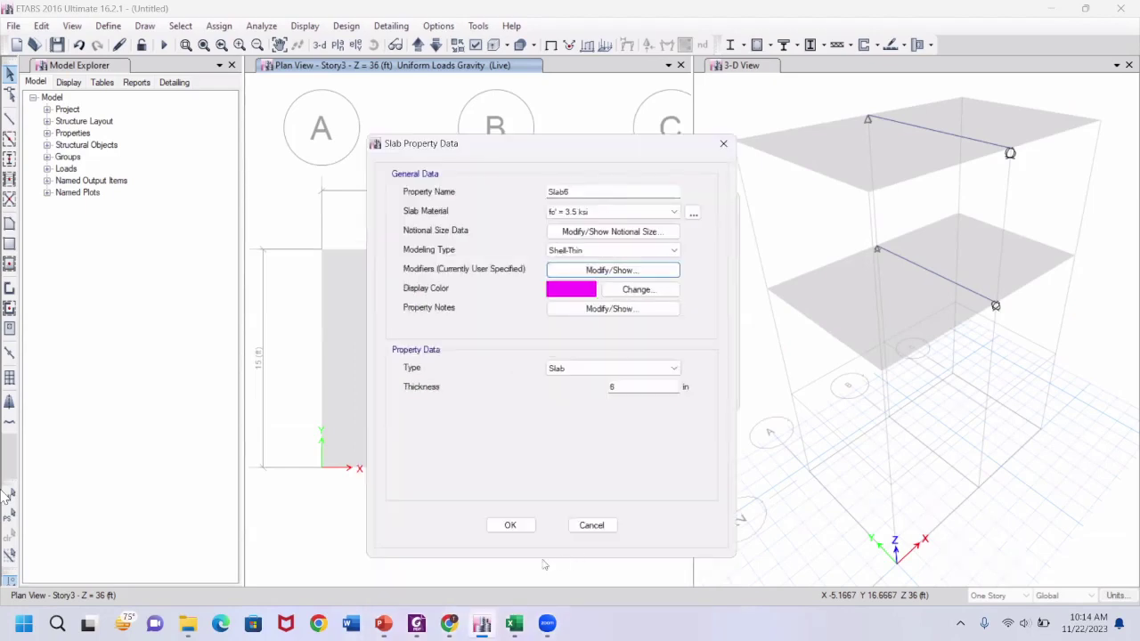
click(510, 525)
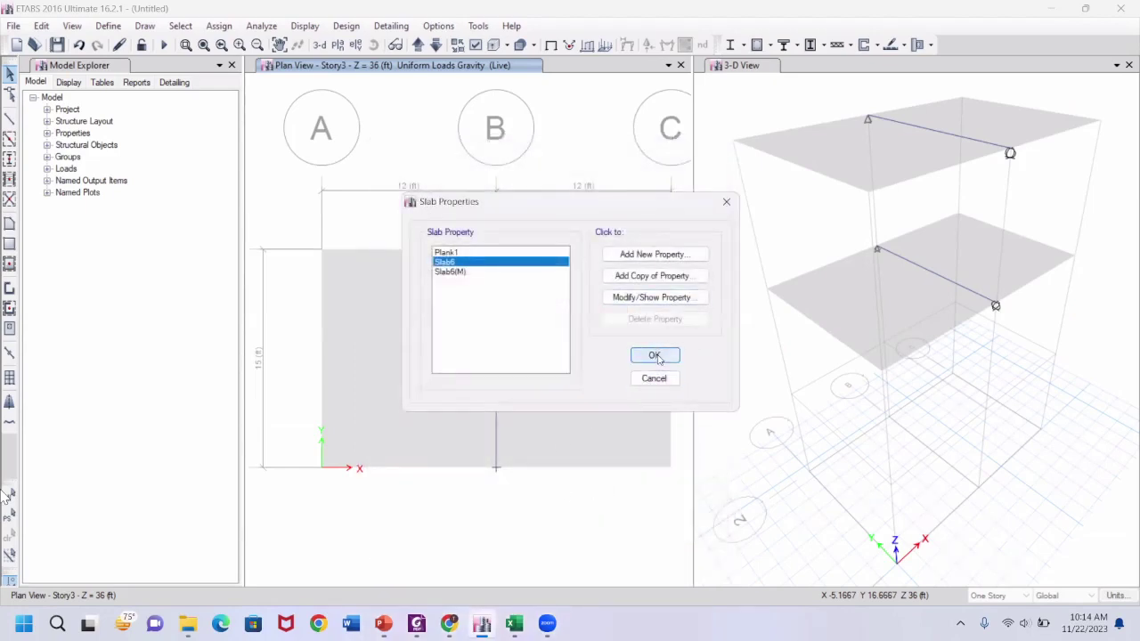
click(656, 357)
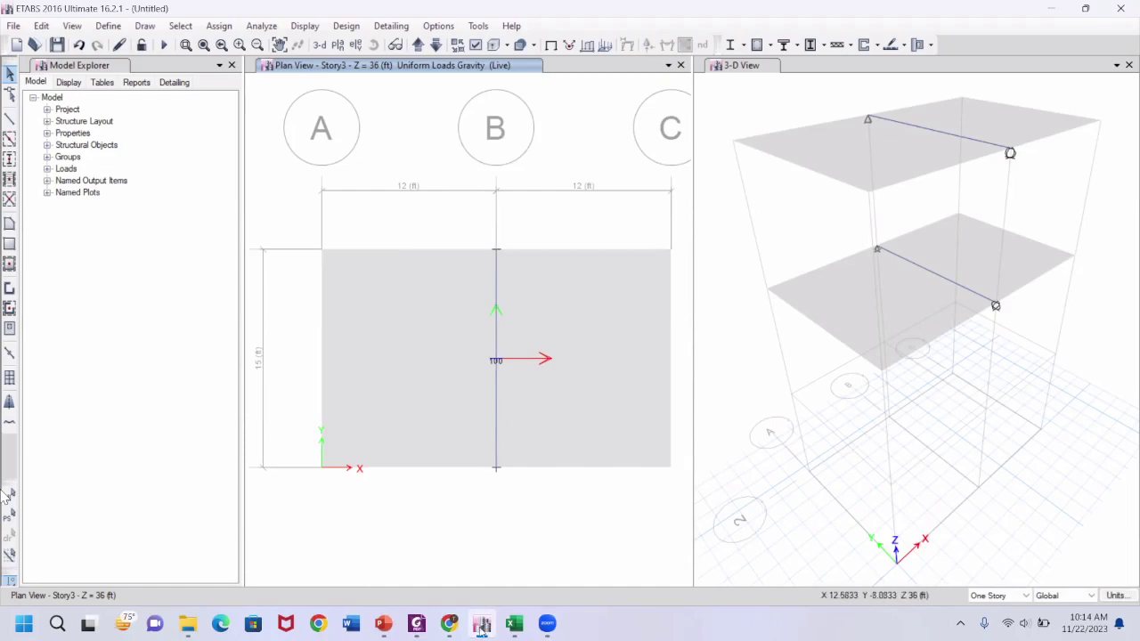
Save the model as Slab-1 in New folder and run the analysis
mouse_move(482, 628)
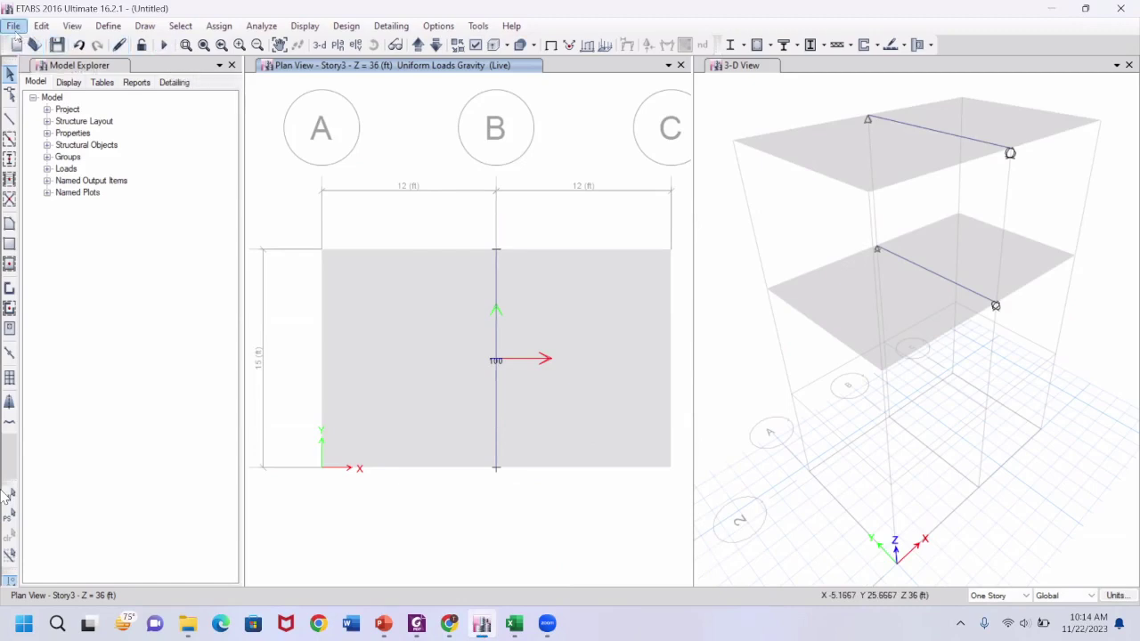
click(56, 44)
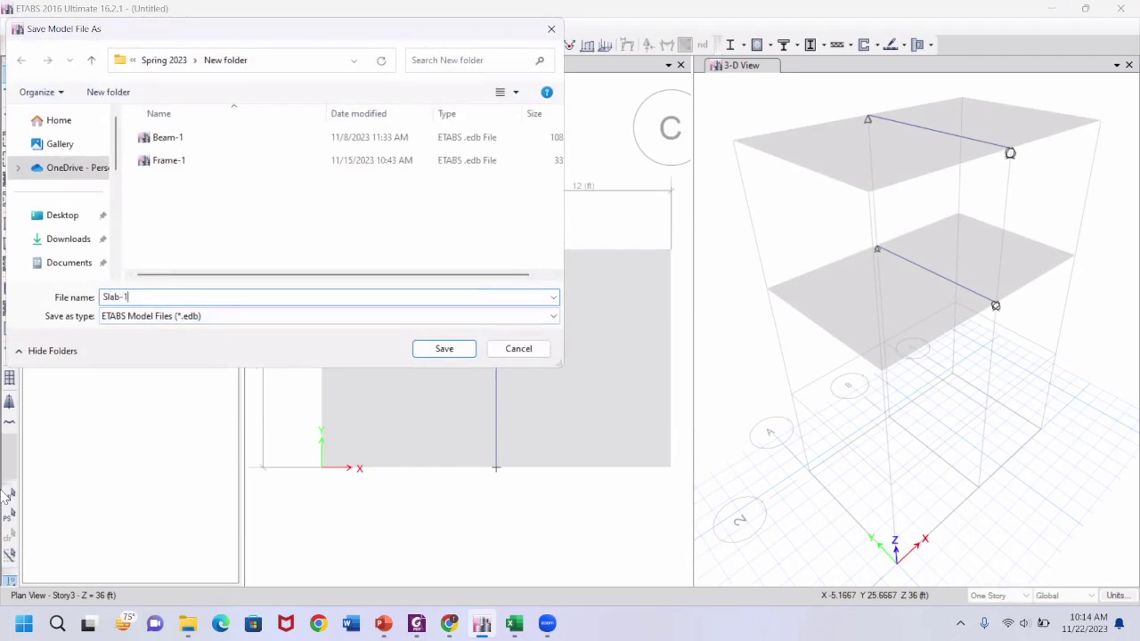
click(449, 348)
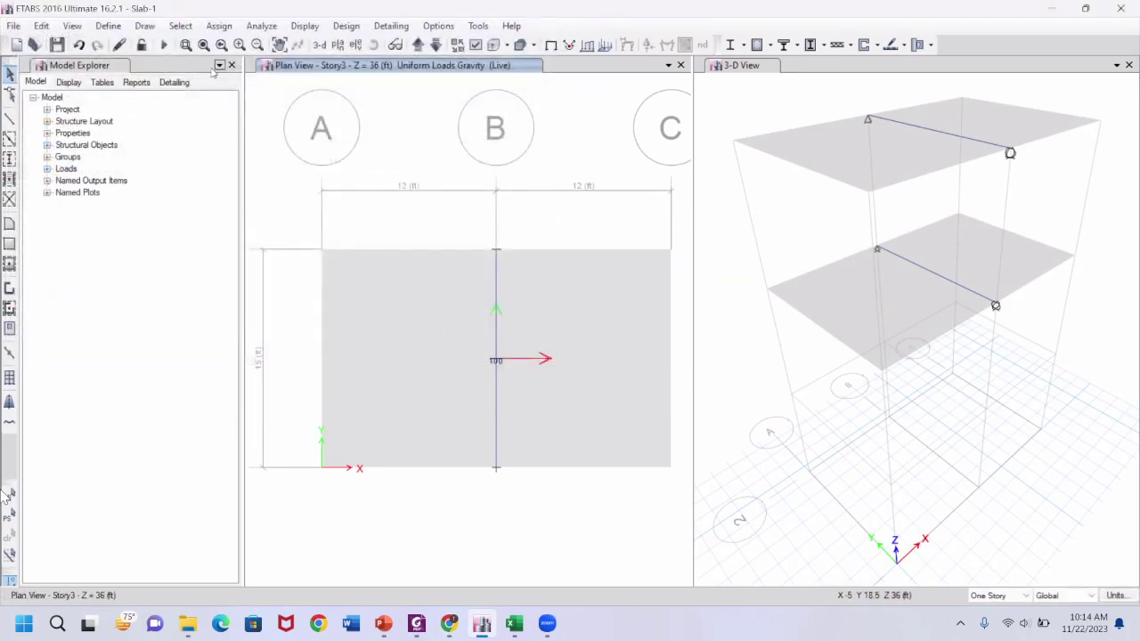
click(163, 45)
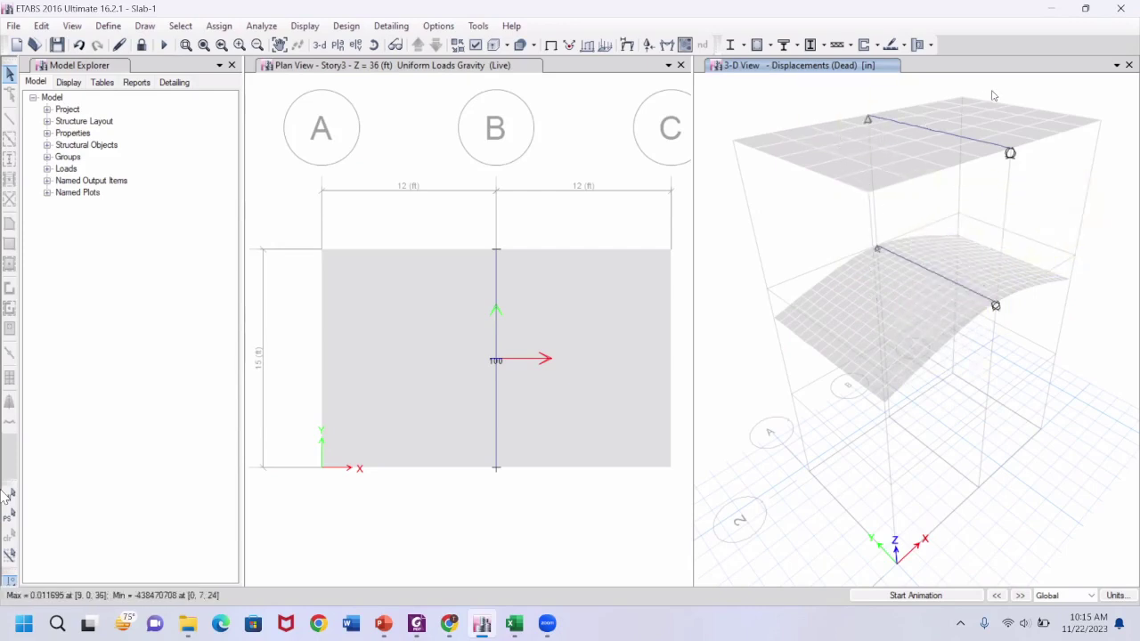
Display the resultant M11 shell moment contours for the Live case in the Story2 plan view
click(396, 89)
click(437, 45)
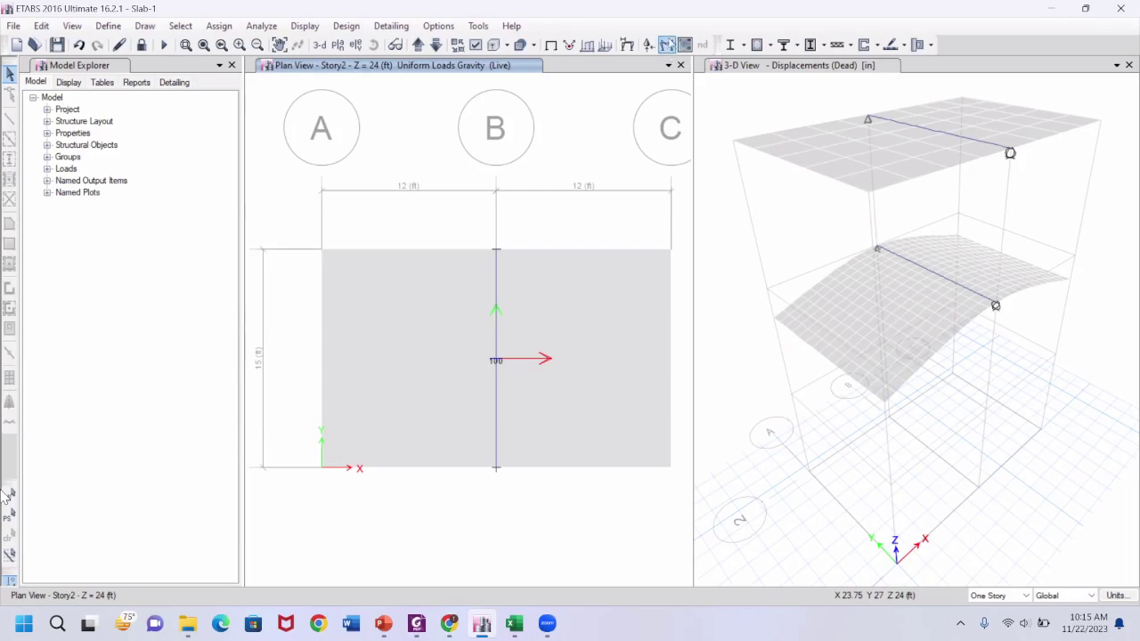
click(686, 44)
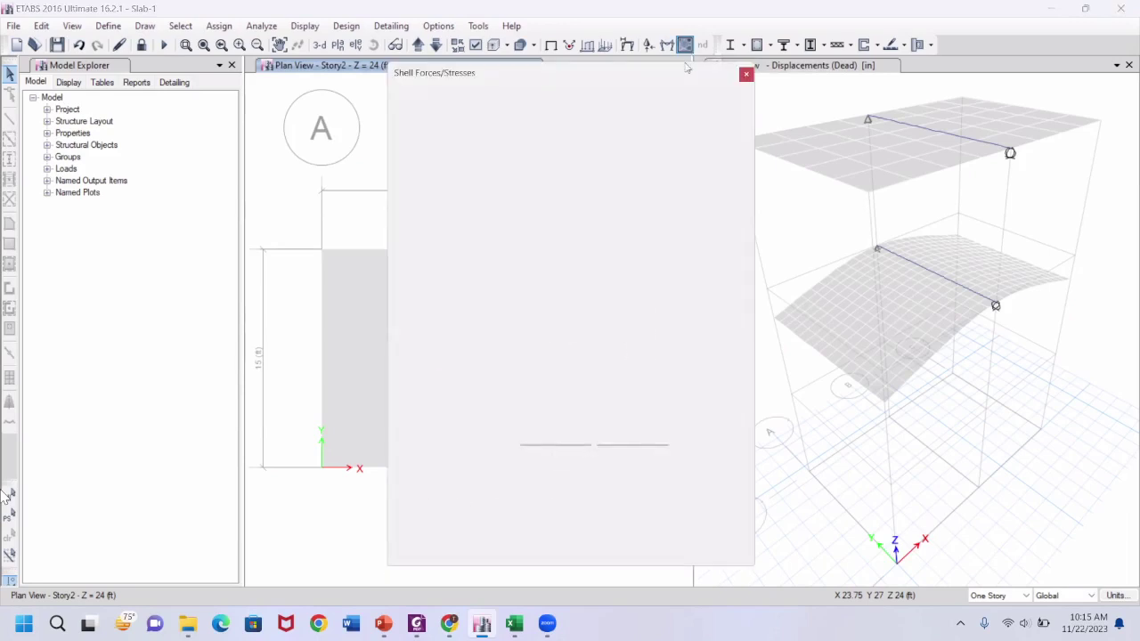
click(486, 144)
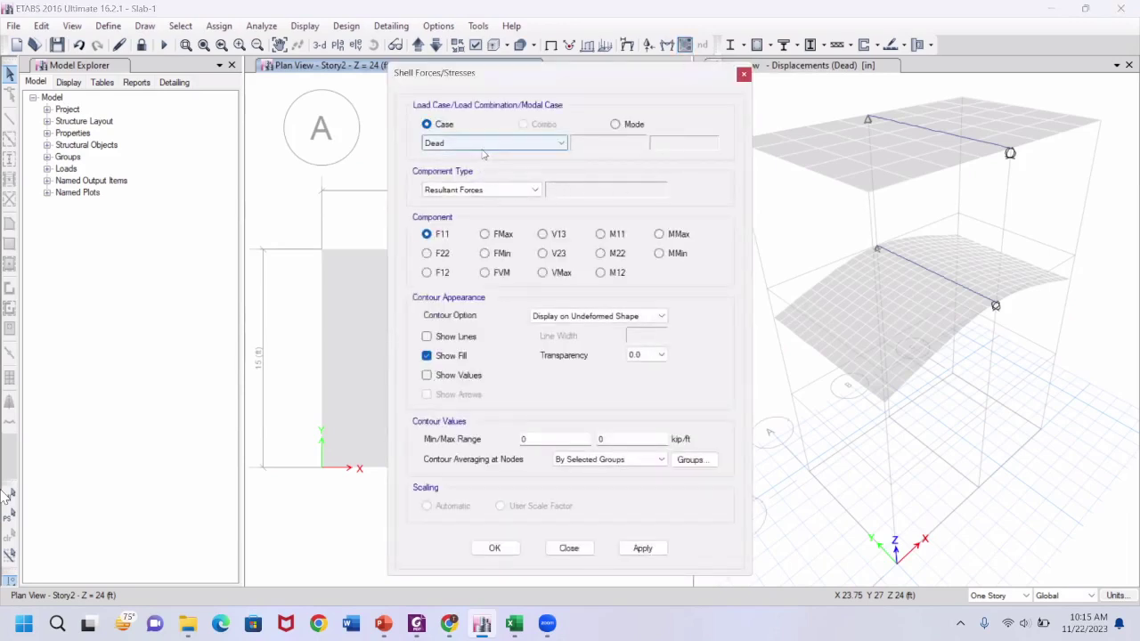
click(485, 165)
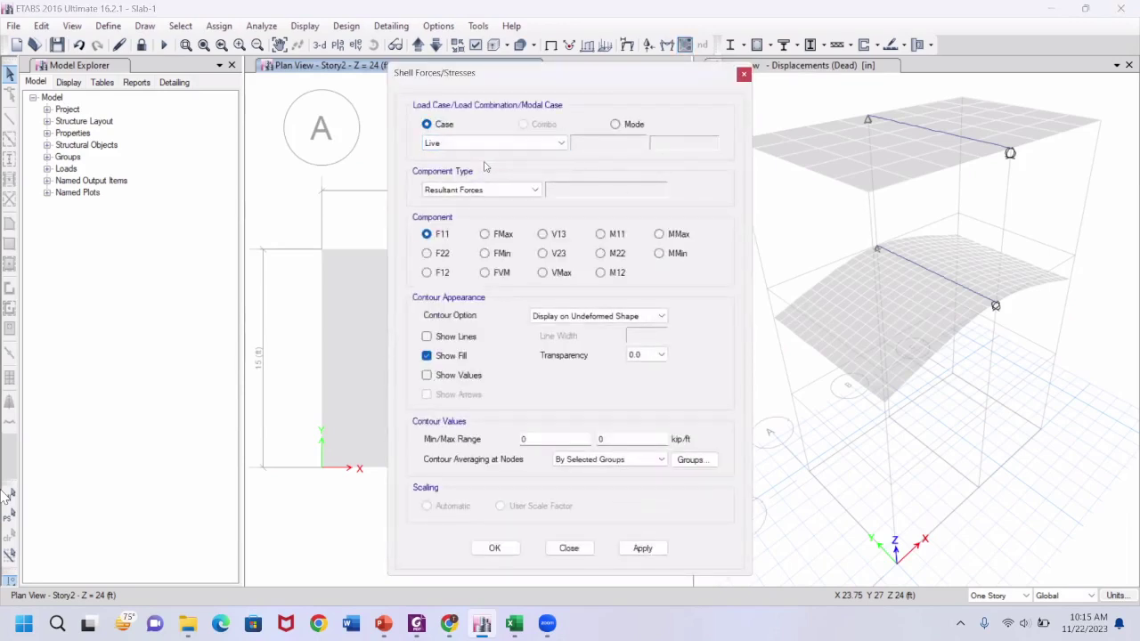
click(612, 235)
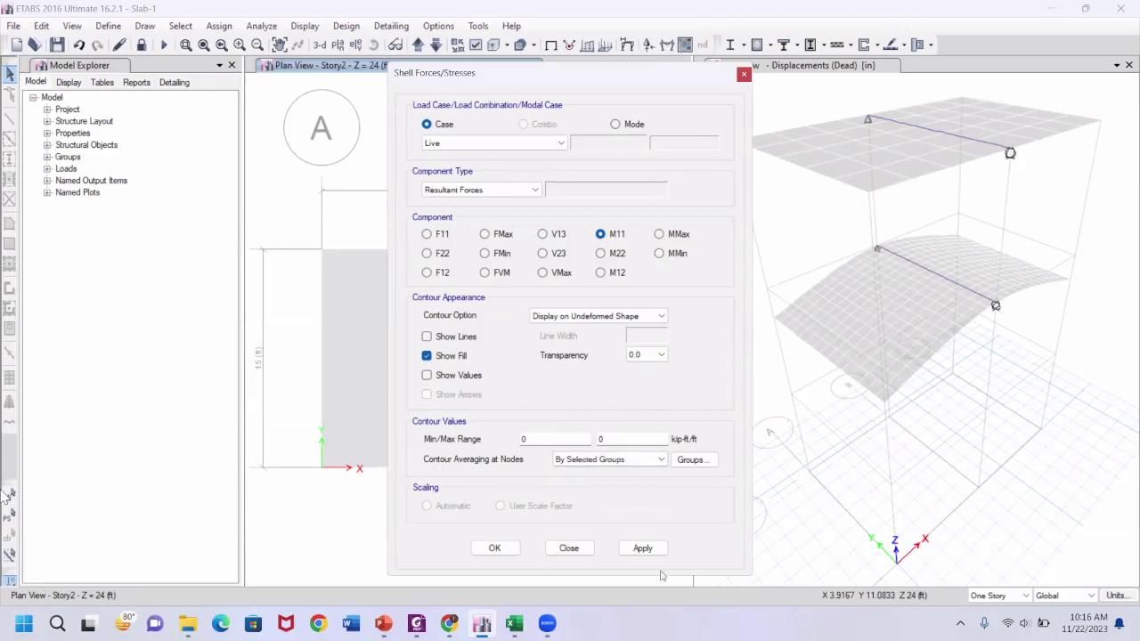
click(643, 547)
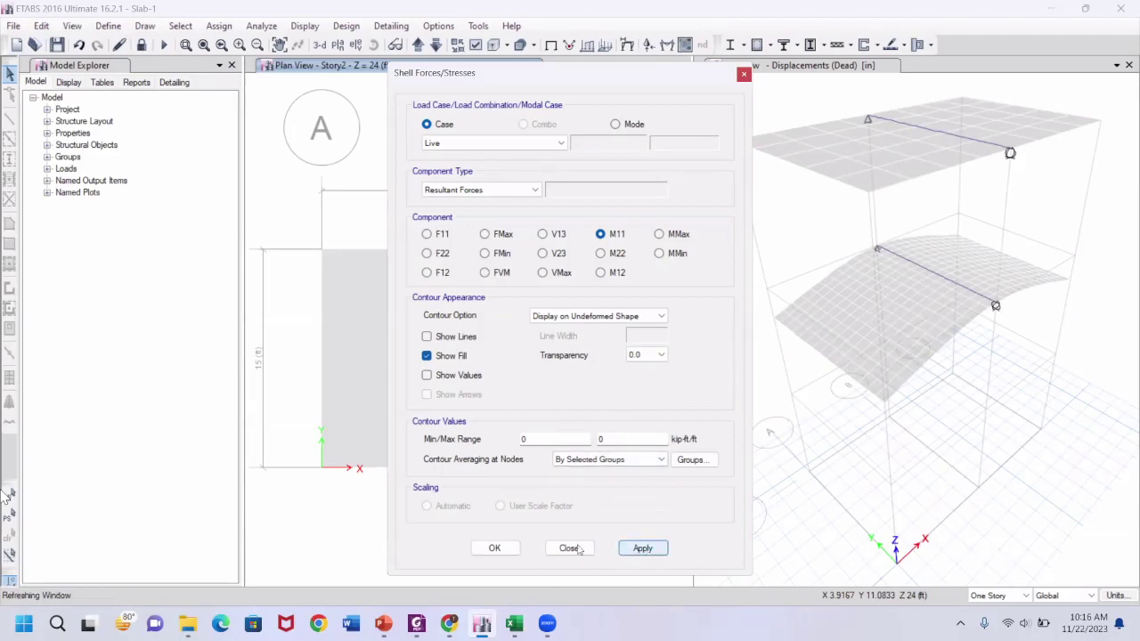
click(494, 548)
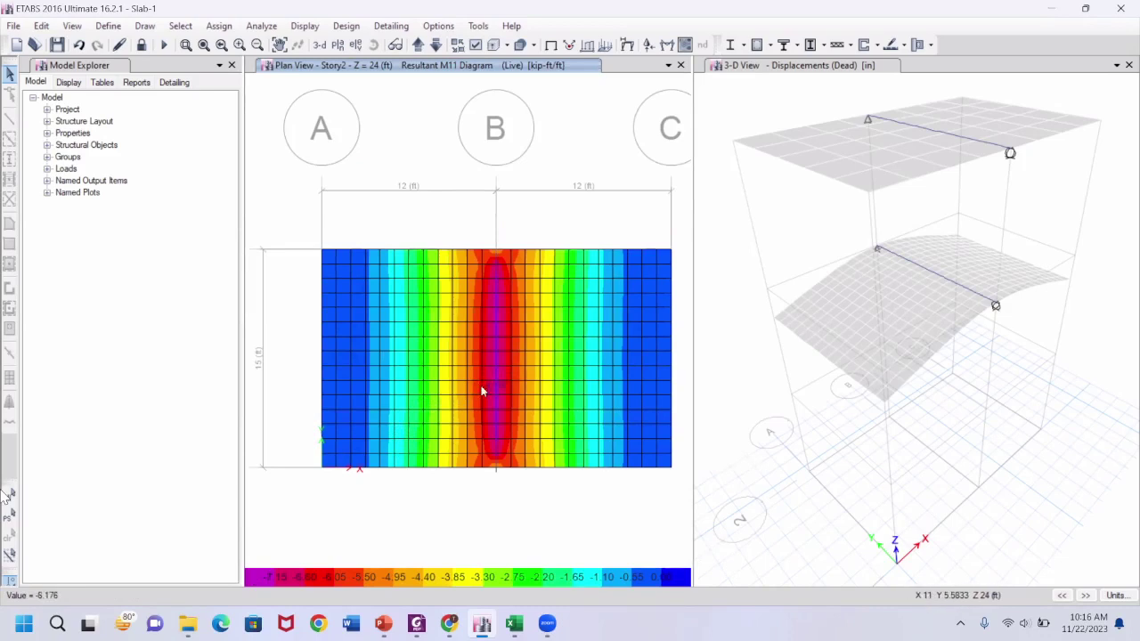
key(space)
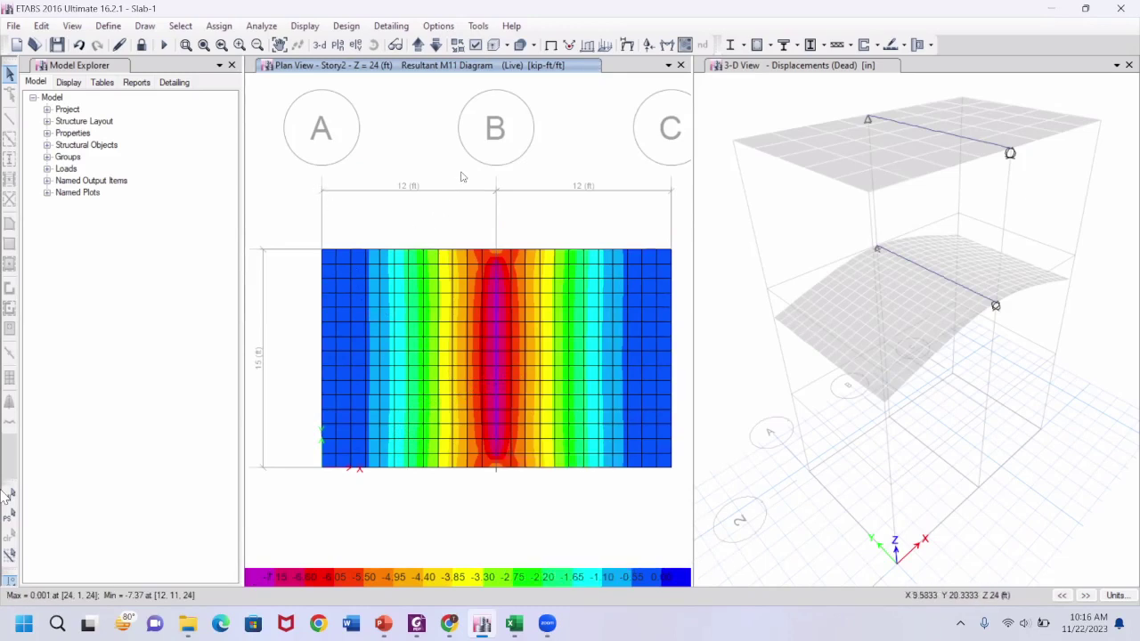
key(space)
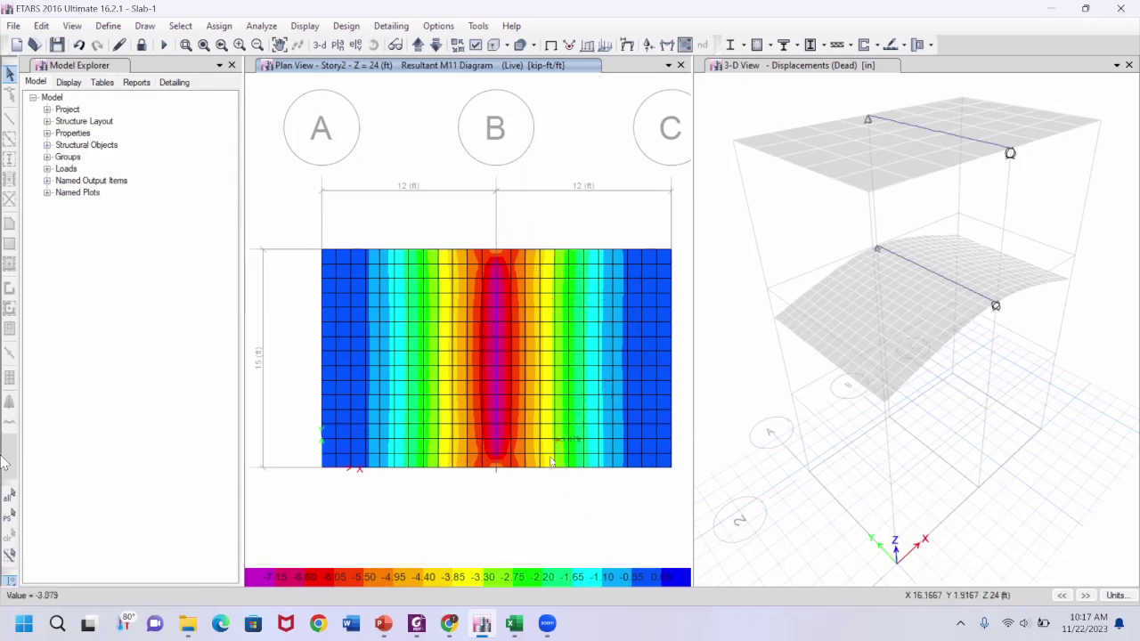
Switch to PowerPoint and mark a dot below the blue arrow on slide 6 with the black pen at its thickest setting
click(383, 623)
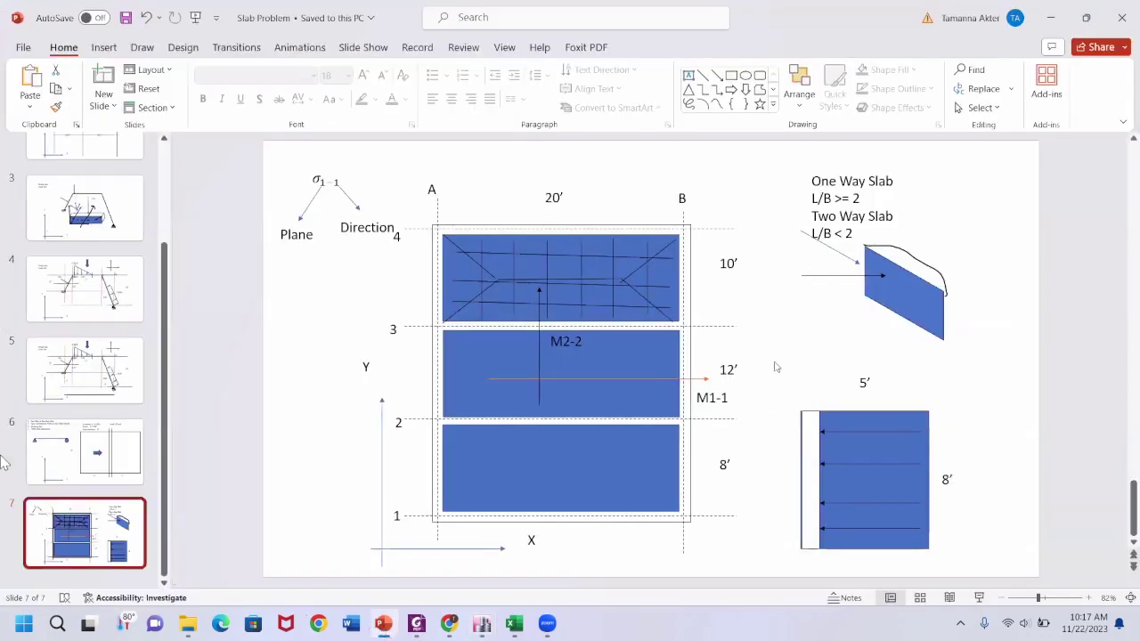
click(58, 477)
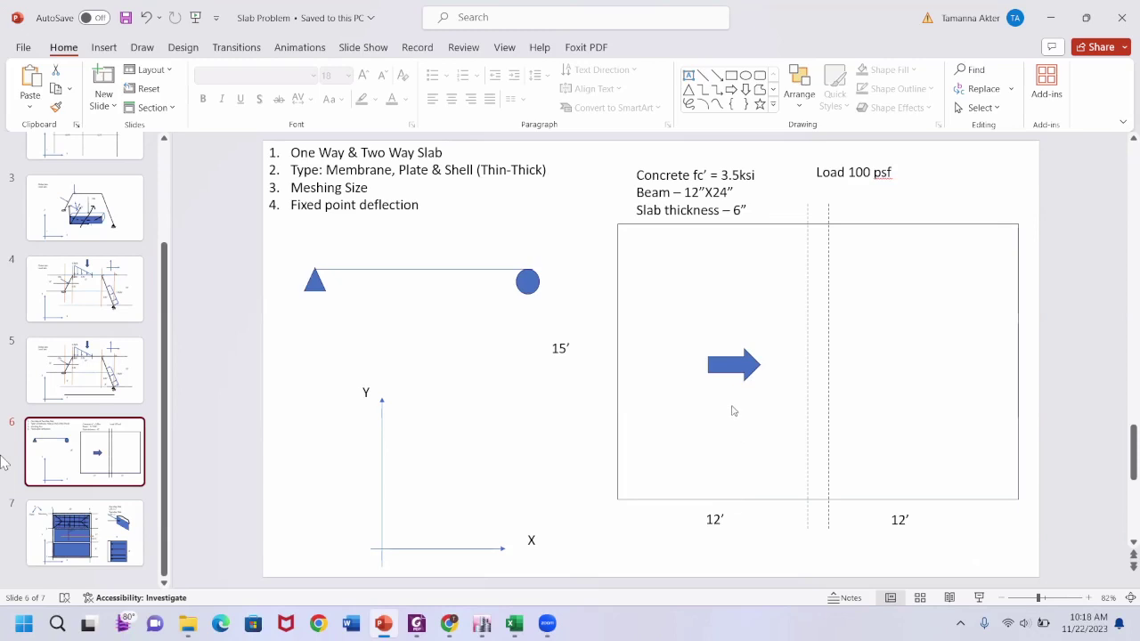
click(143, 47)
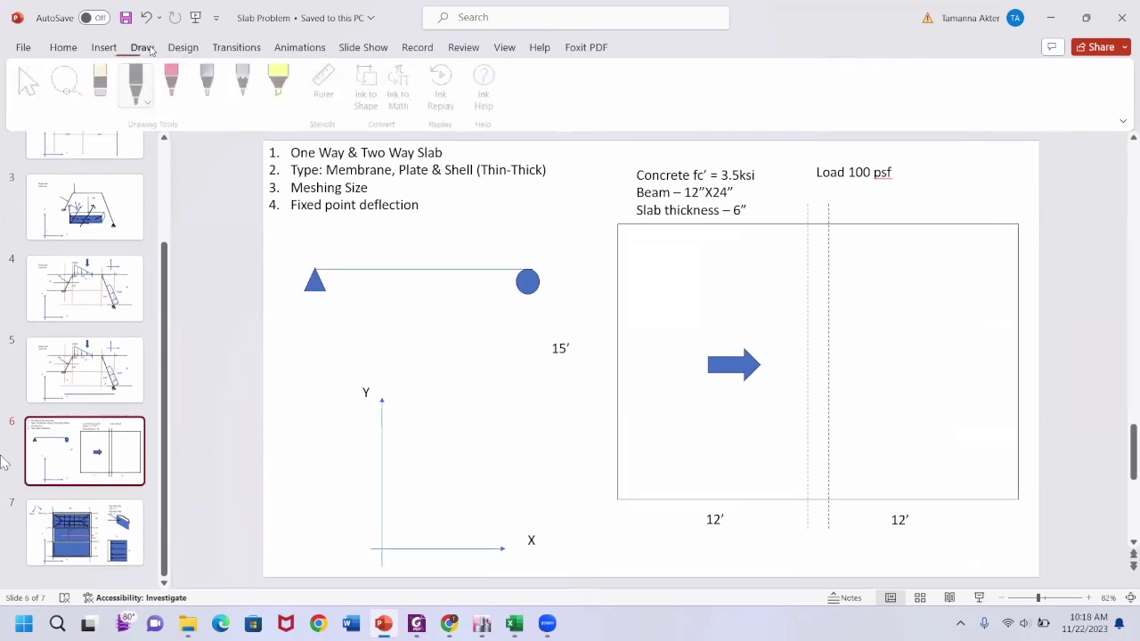
click(151, 101)
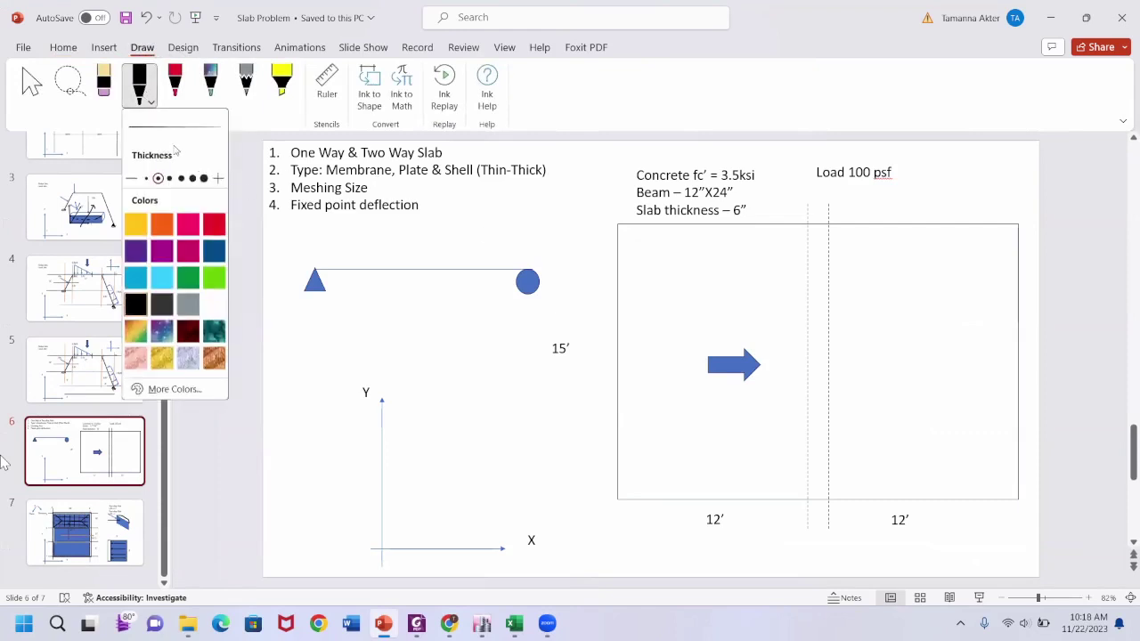
click(203, 178)
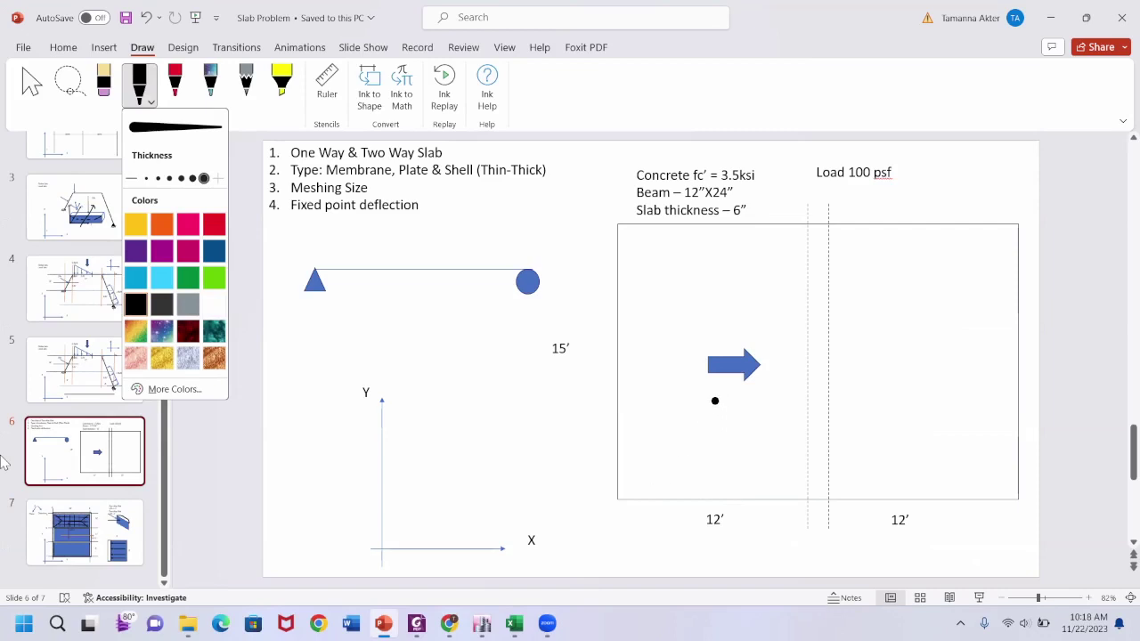
click(712, 386)
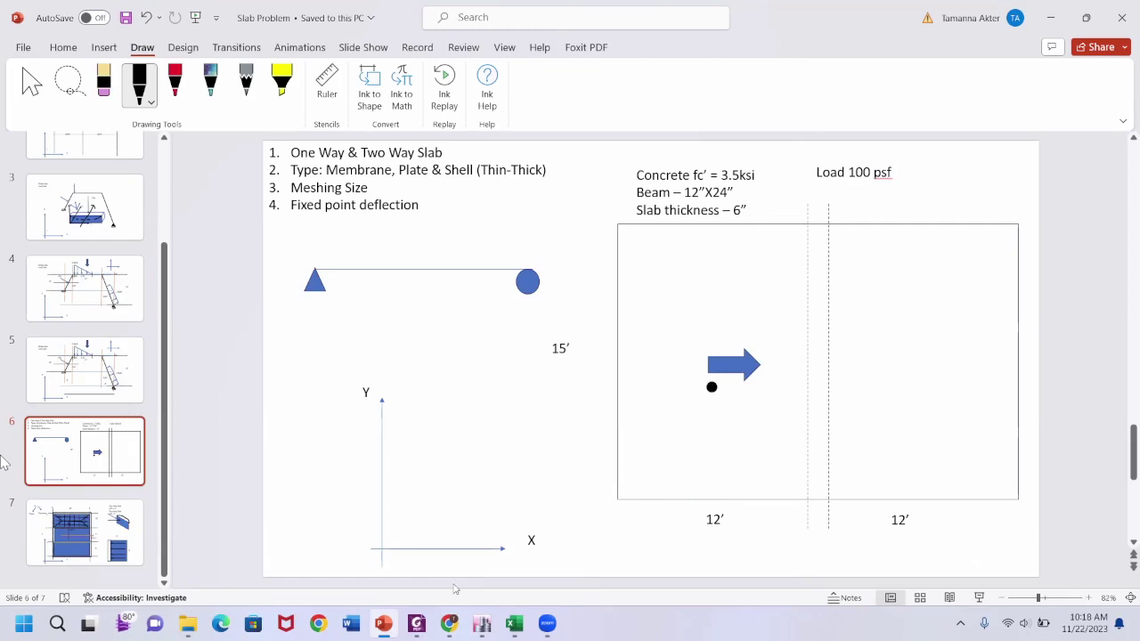
Return to ETABS and inspect the M11 values at several points of a Story2 slab element between grids A and B
click(481, 624)
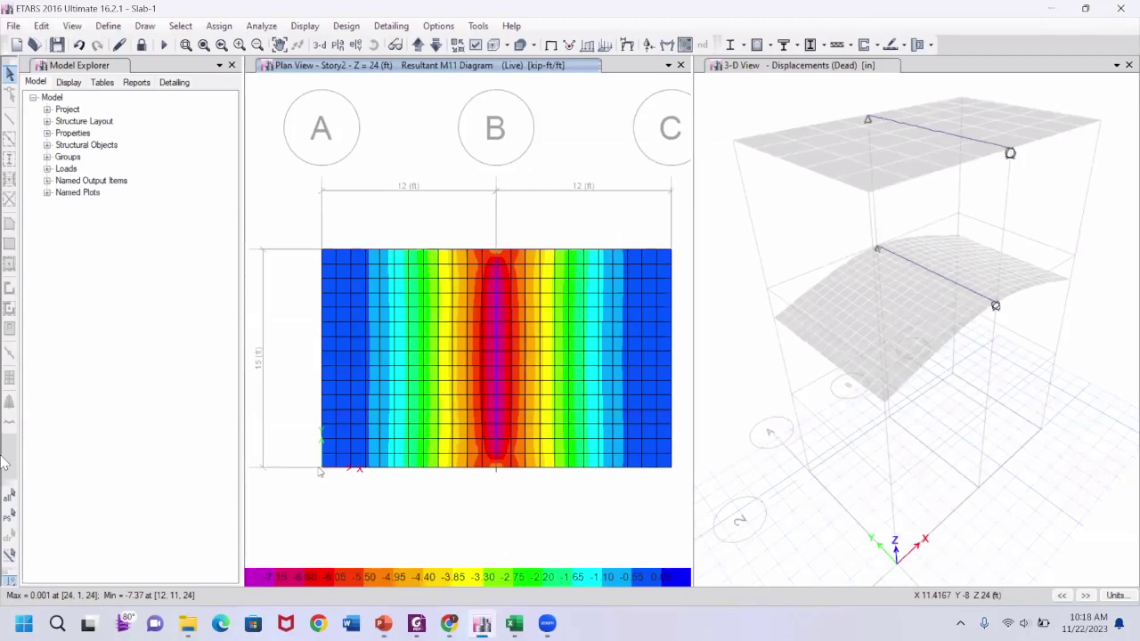
mouse_move(394, 465)
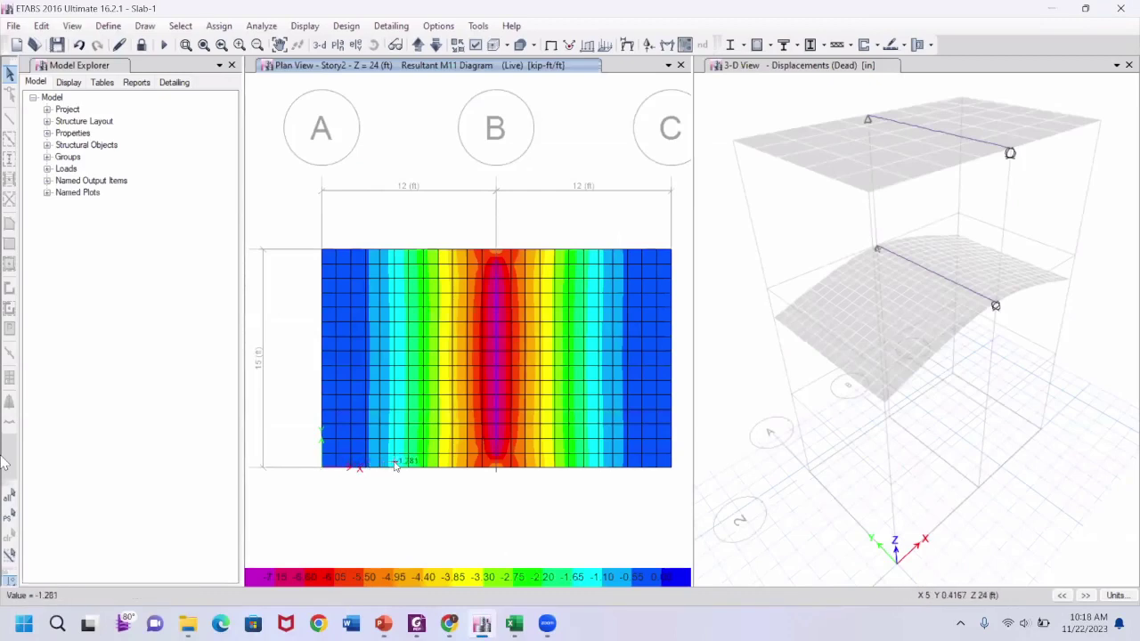
key(space)
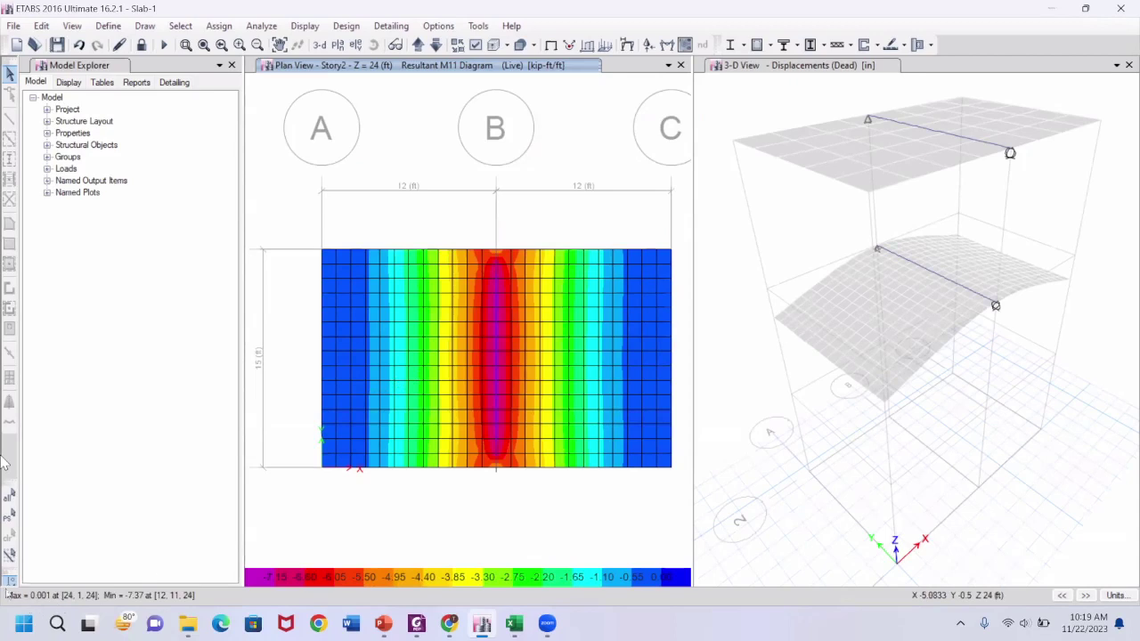
right_click(386, 387)
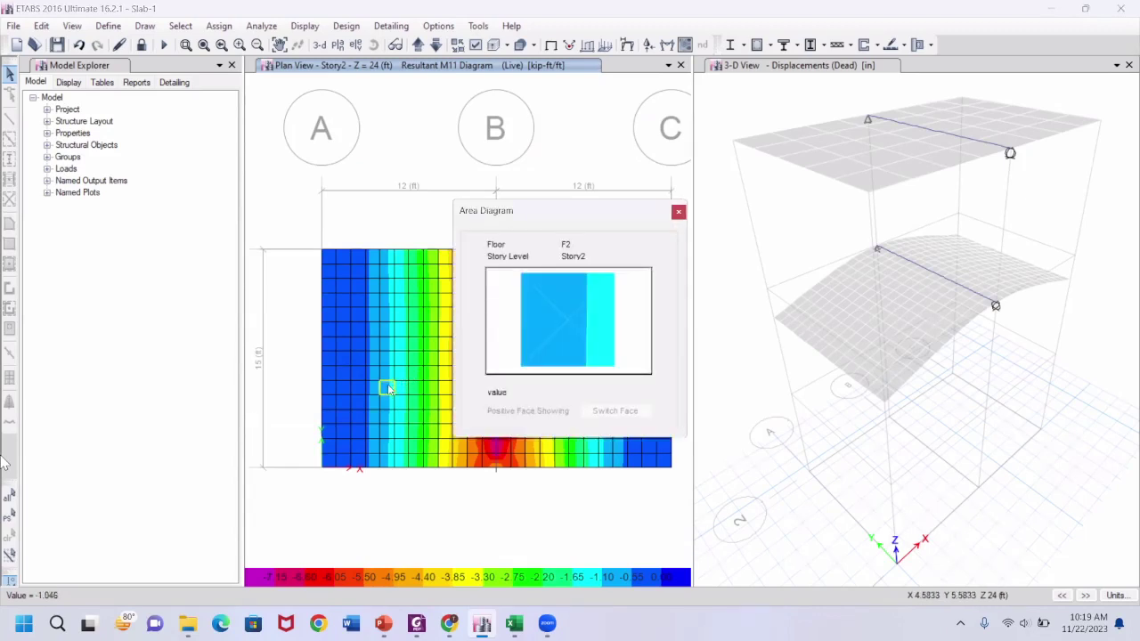
click(557, 332)
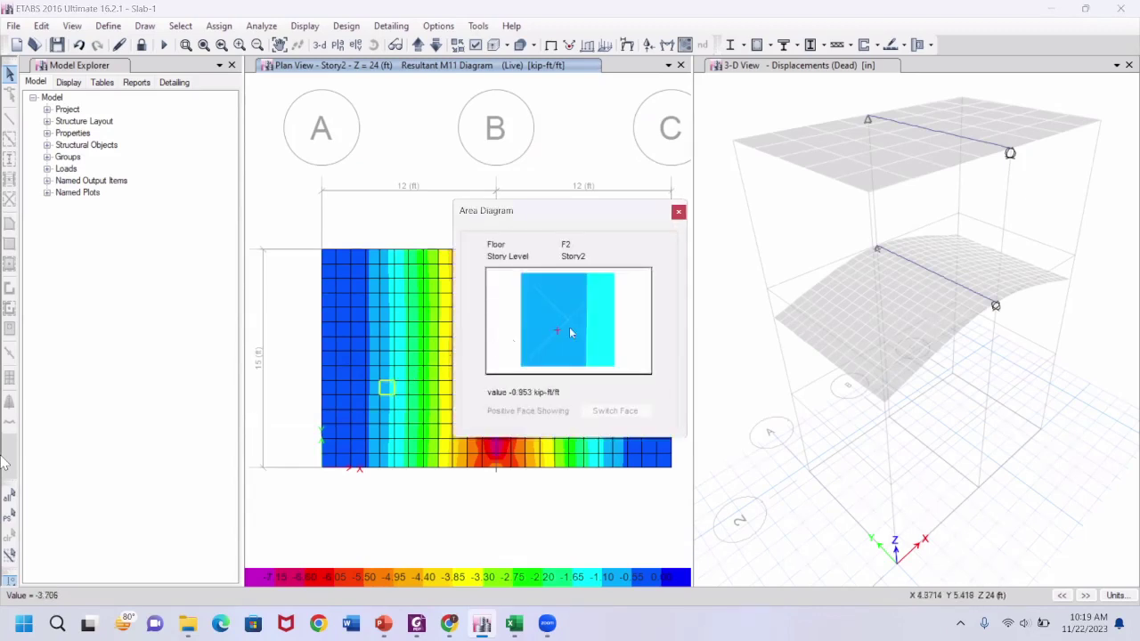
click(614, 277)
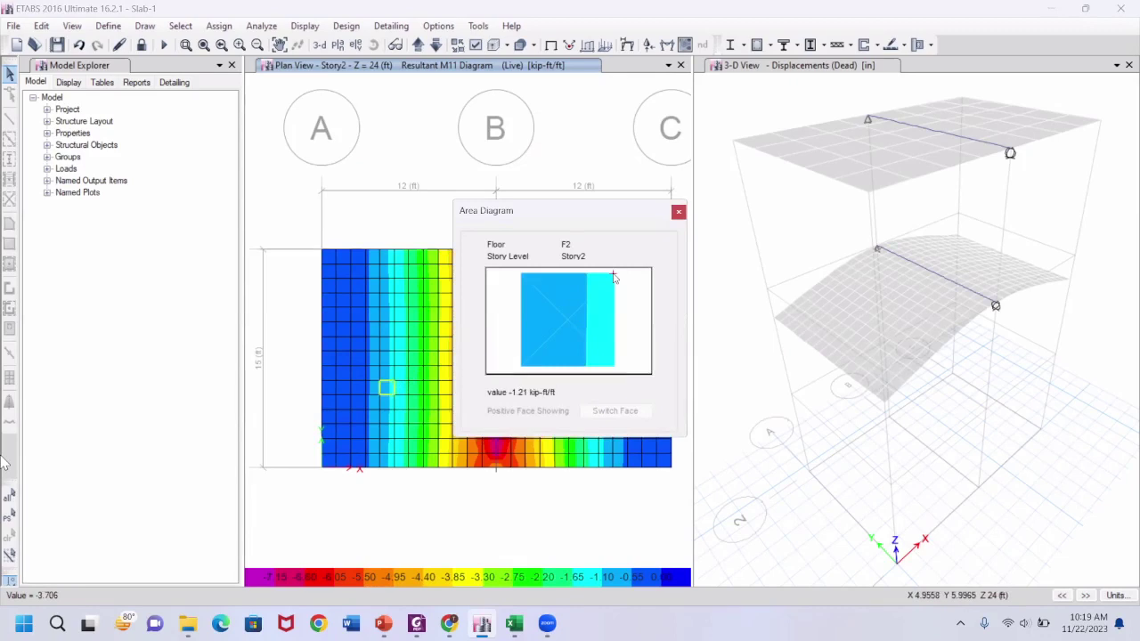
click(603, 287)
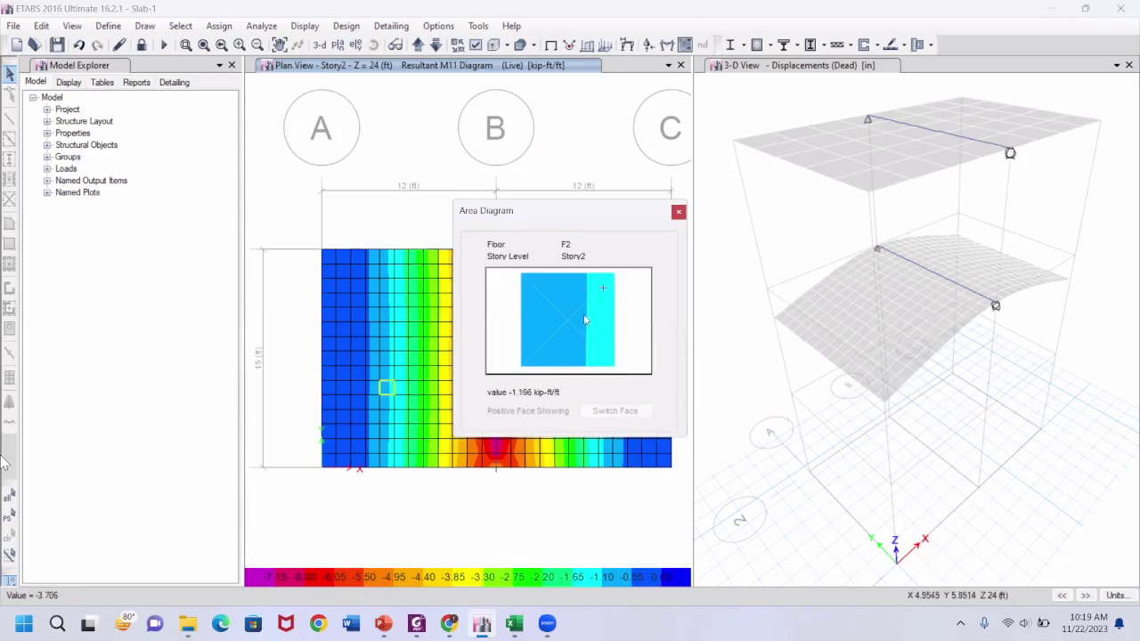
click(523, 370)
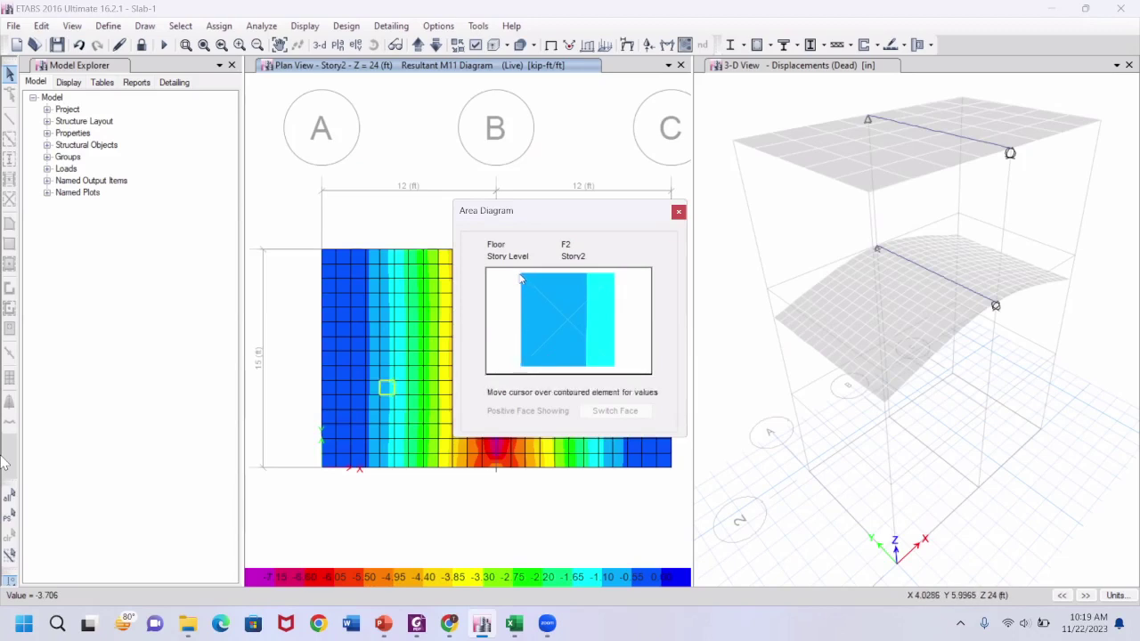
mouse_move(527, 277)
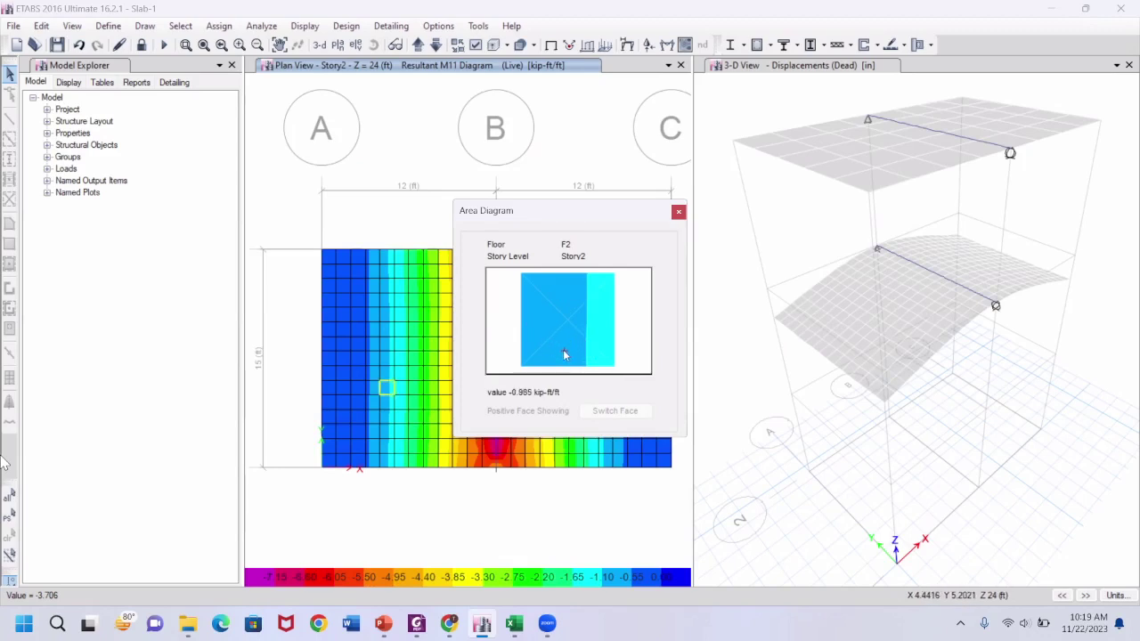
click(679, 213)
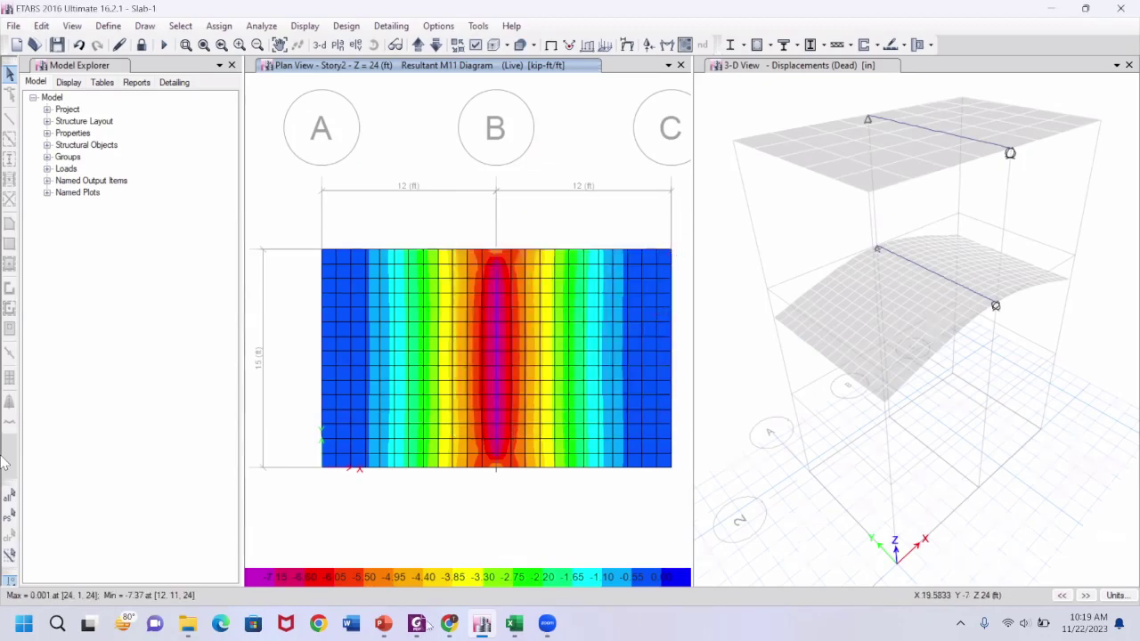
Check slide 6 in PowerPoint, return to ETABS, and display the resultant M22 shell moment contours for the Live case
click(385, 626)
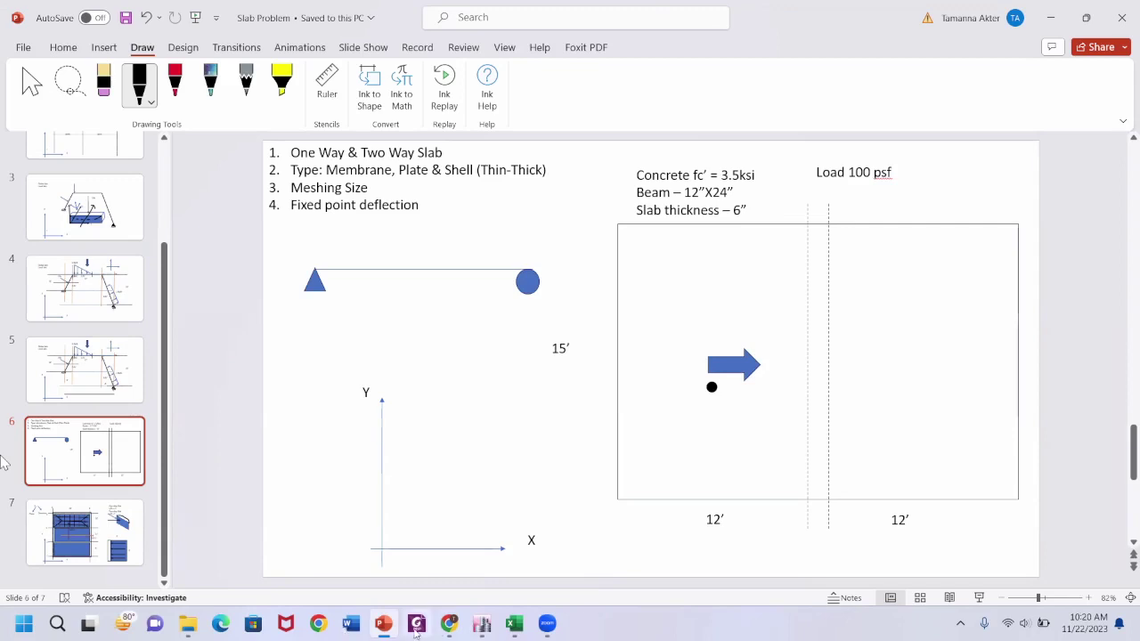
click(385, 624)
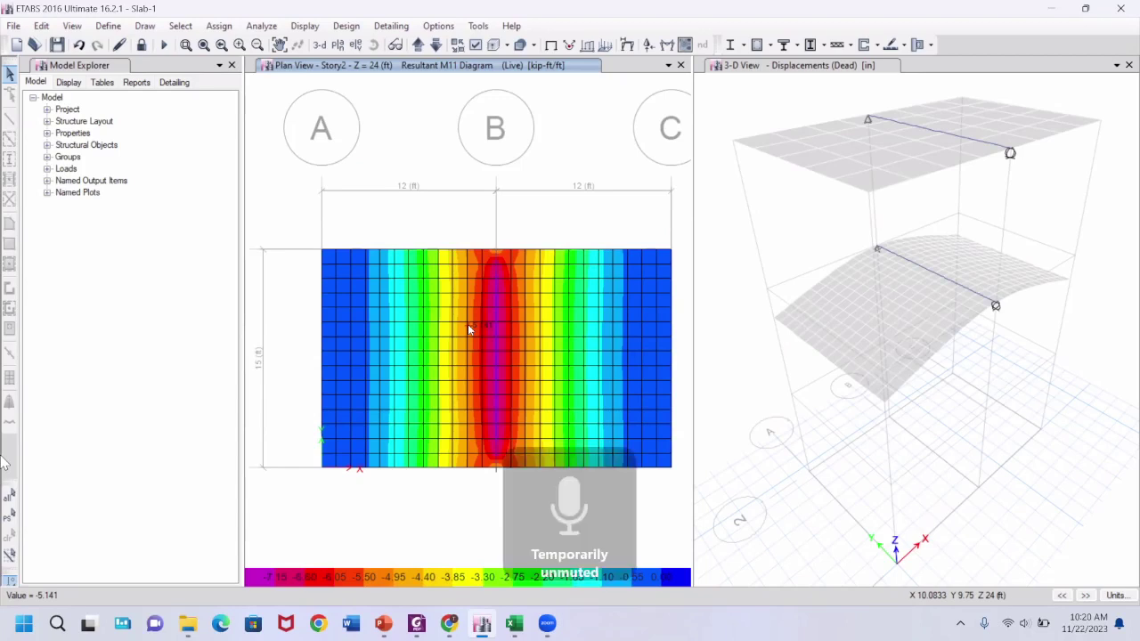
click(684, 46)
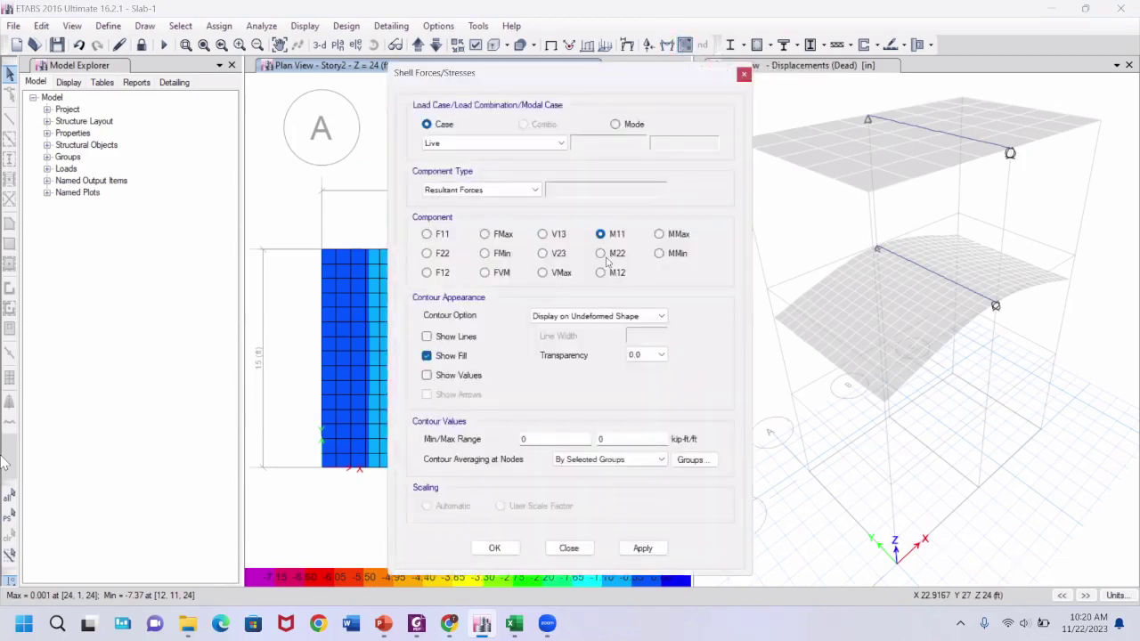
click(602, 253)
click(643, 547)
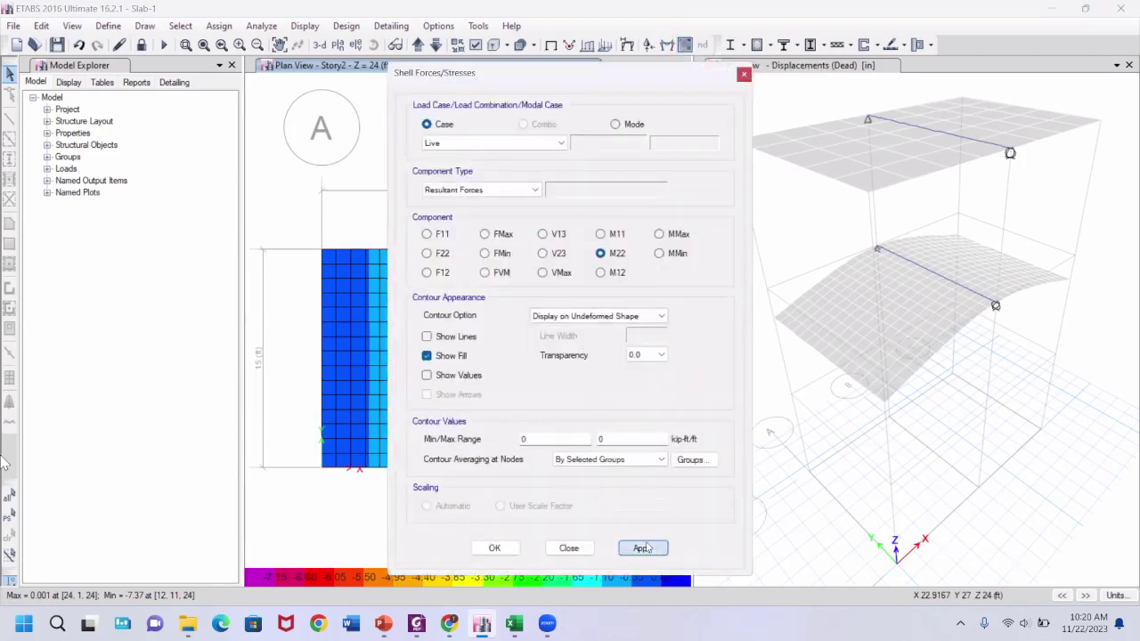
click(496, 549)
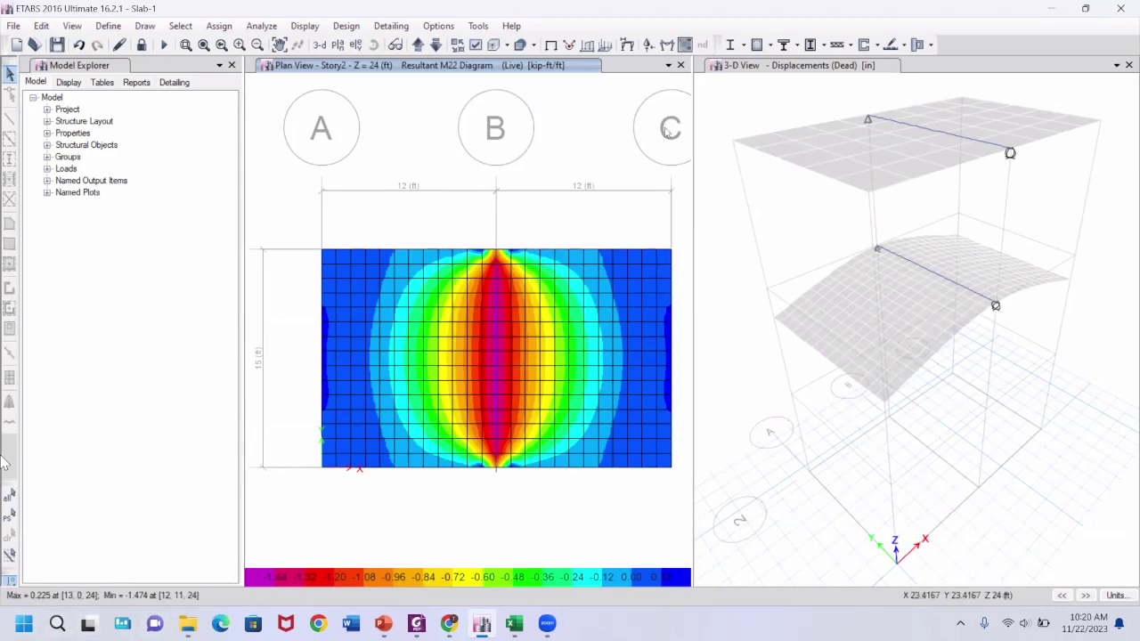
Switch the Story2 plan contours back to the resultant M11 shell moments for the Live case
click(684, 45)
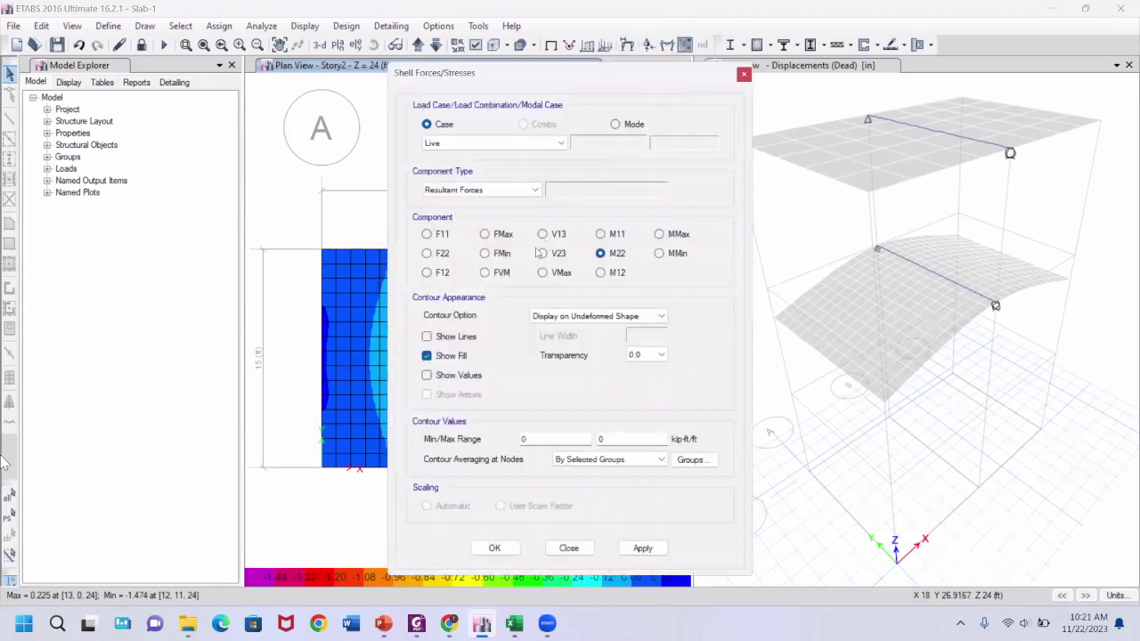
click(602, 234)
click(642, 548)
click(495, 547)
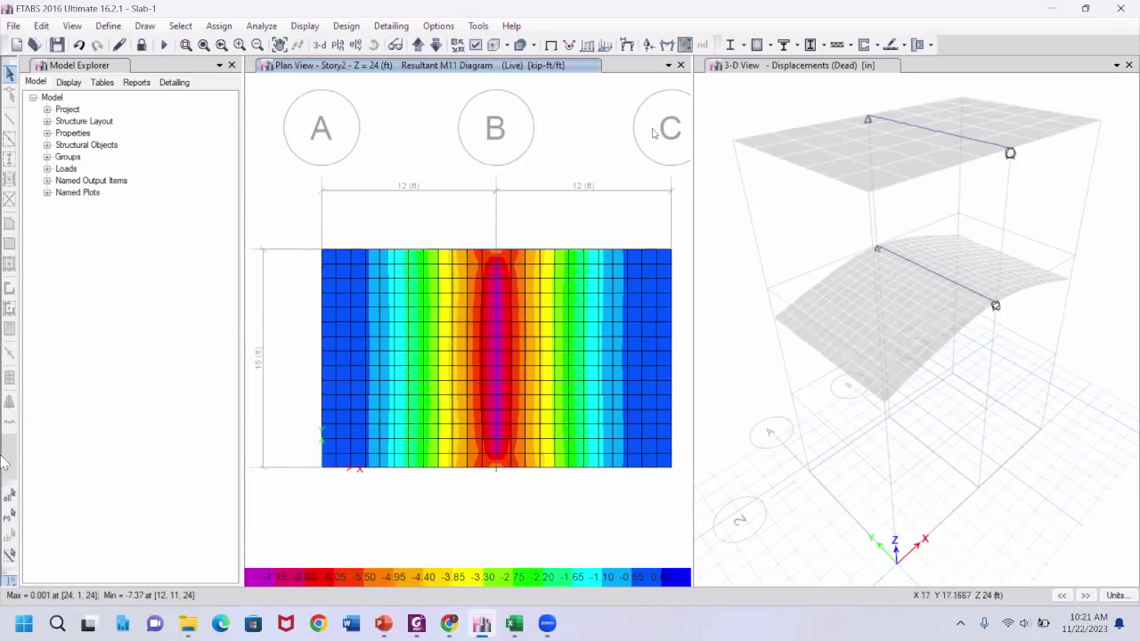
Show the resultant M22 moments for the Live case again in the Story2 plan view for comparison with M11
click(685, 46)
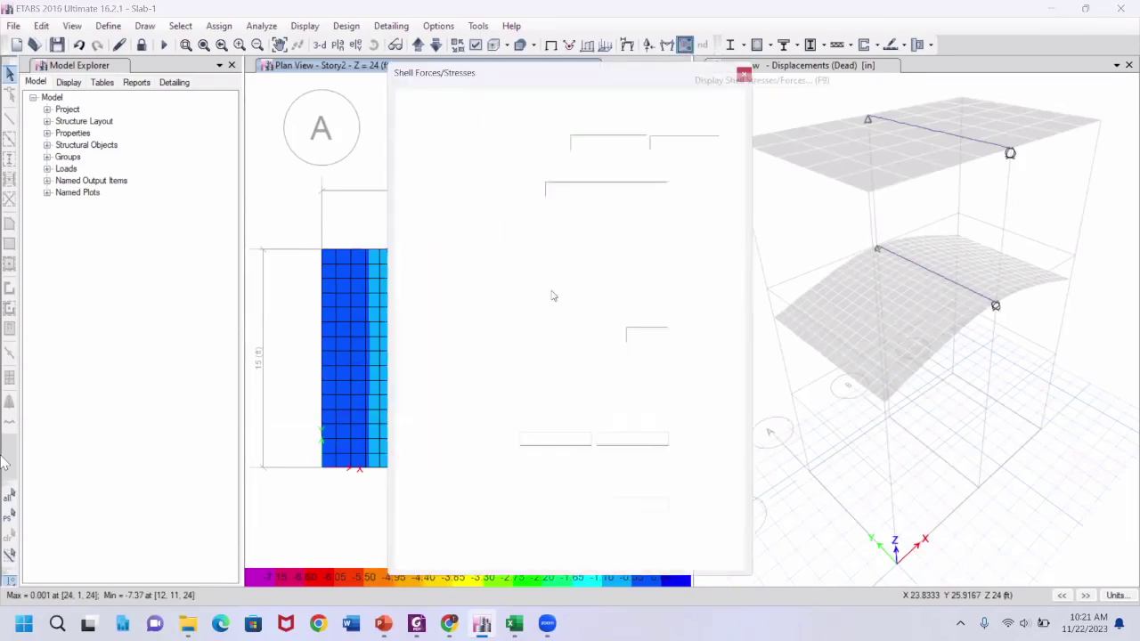
click(601, 253)
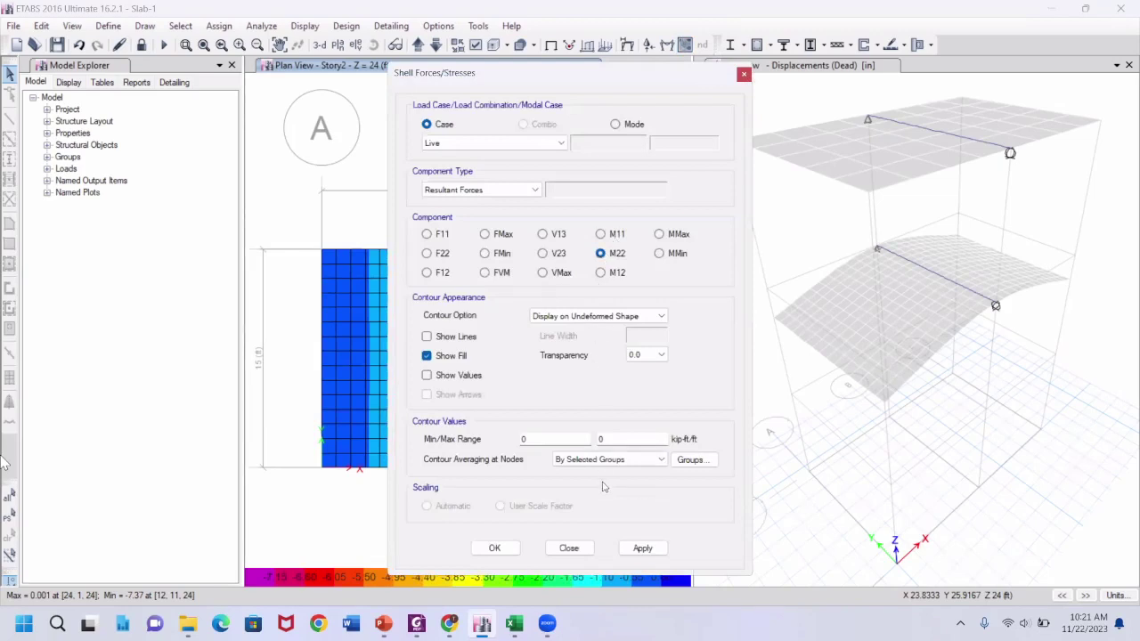
click(634, 548)
click(494, 548)
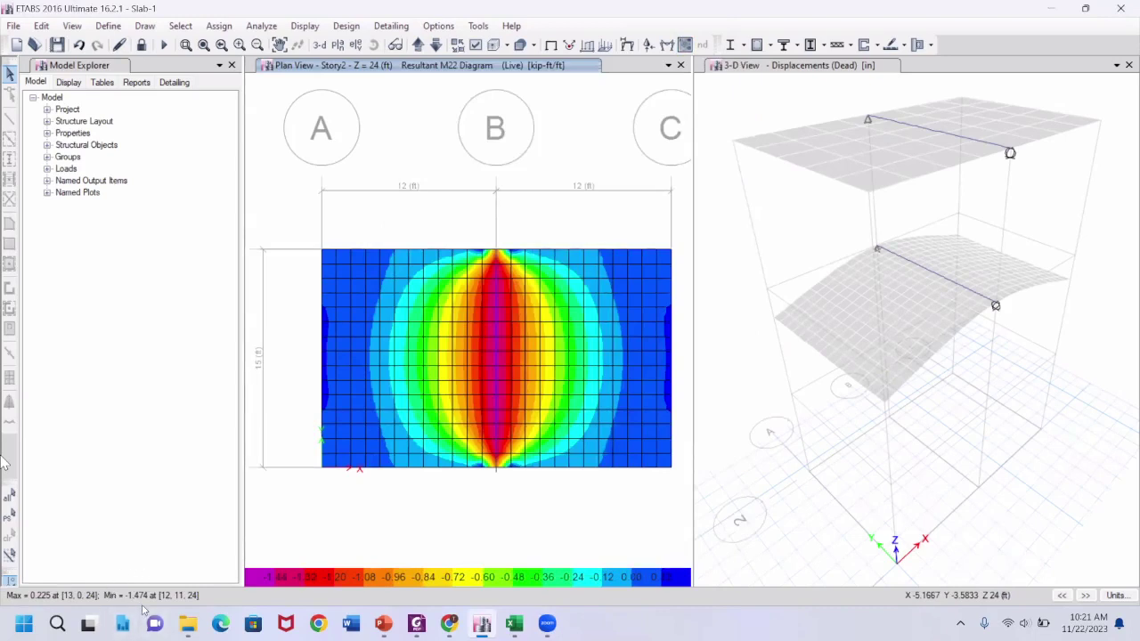
Review the Slab6 property data and its stiffness modification factors without changing them
click(108, 27)
mouse_move(166, 72)
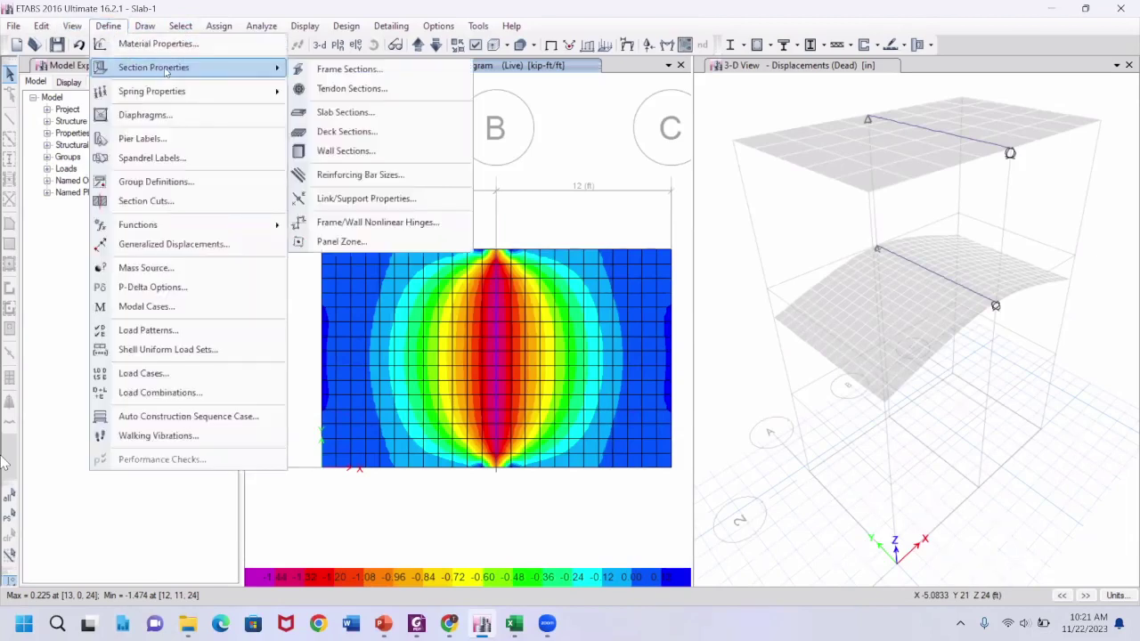
click(334, 112)
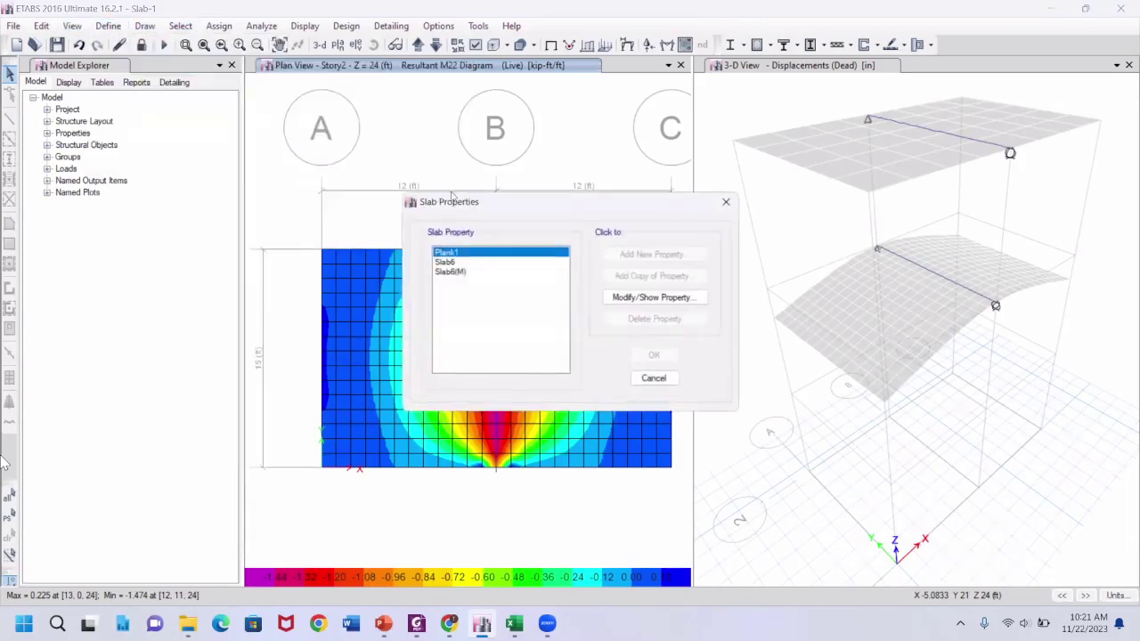
click(496, 263)
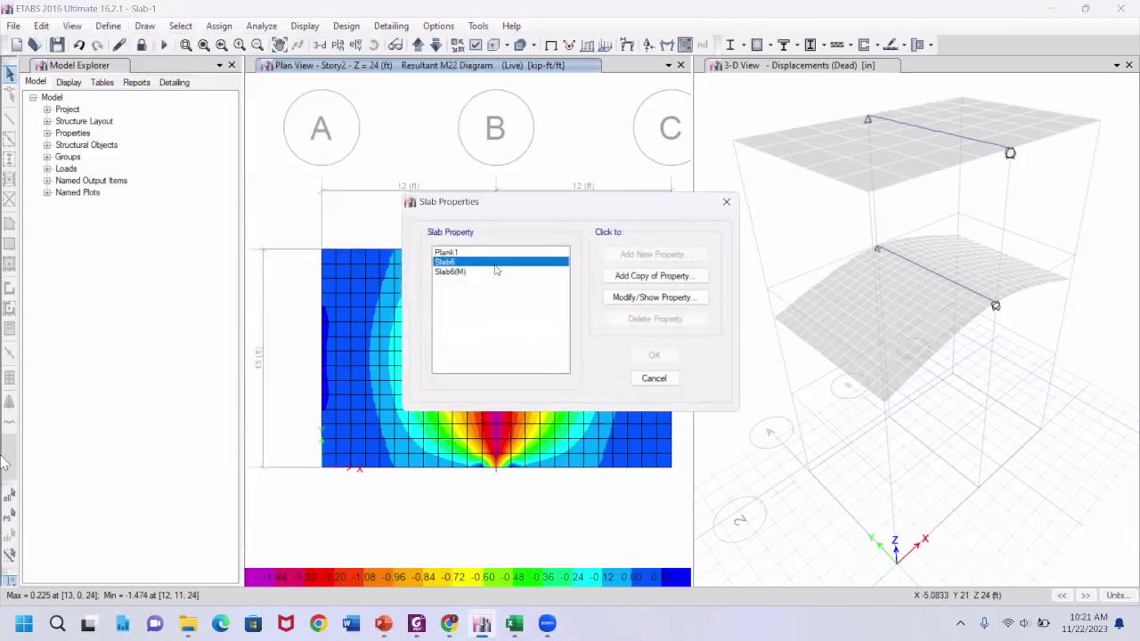
click(638, 299)
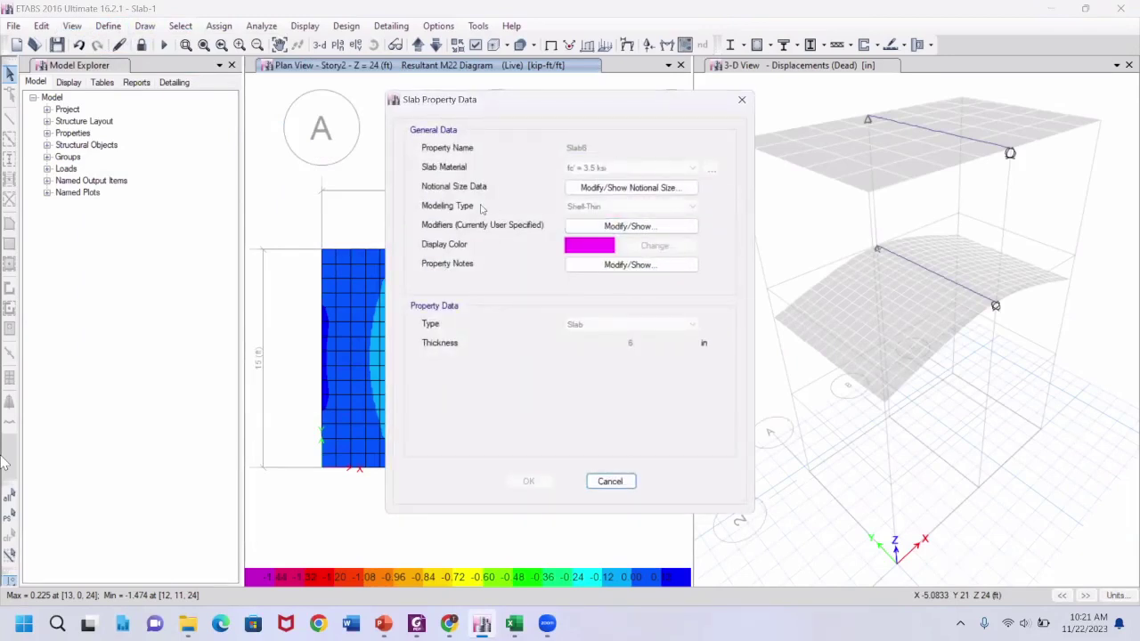
click(600, 230)
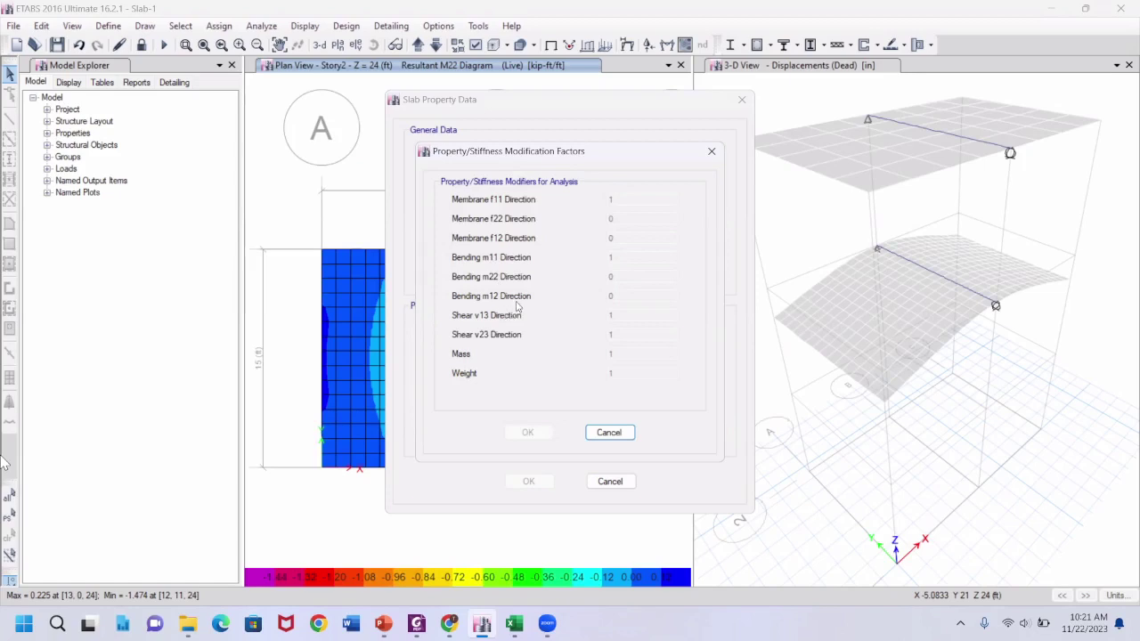
click(712, 152)
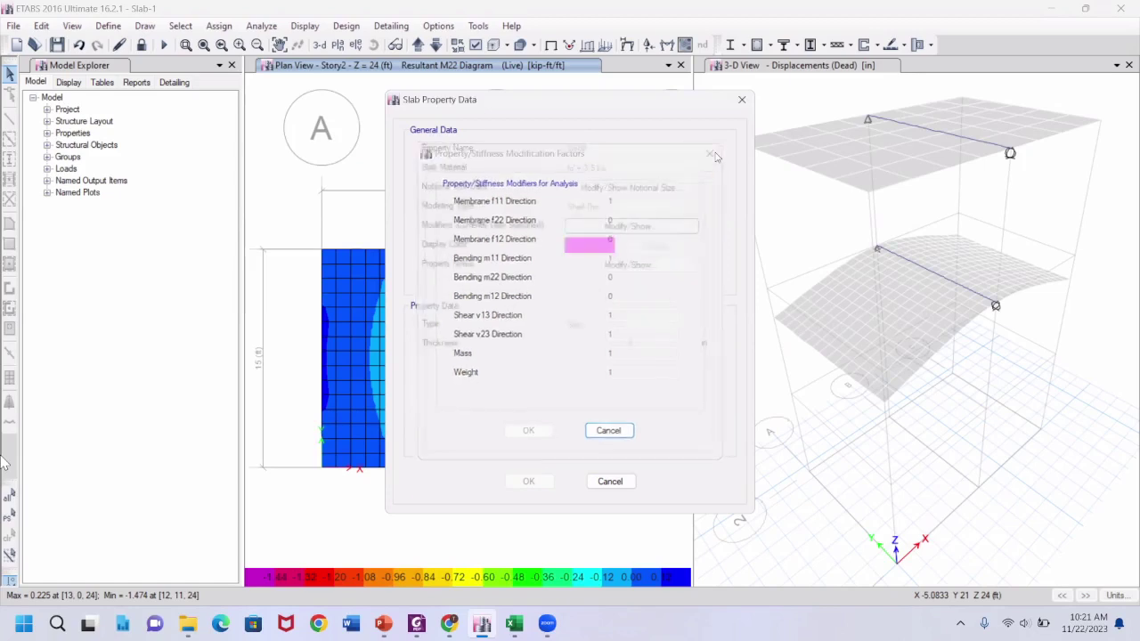
click(737, 103)
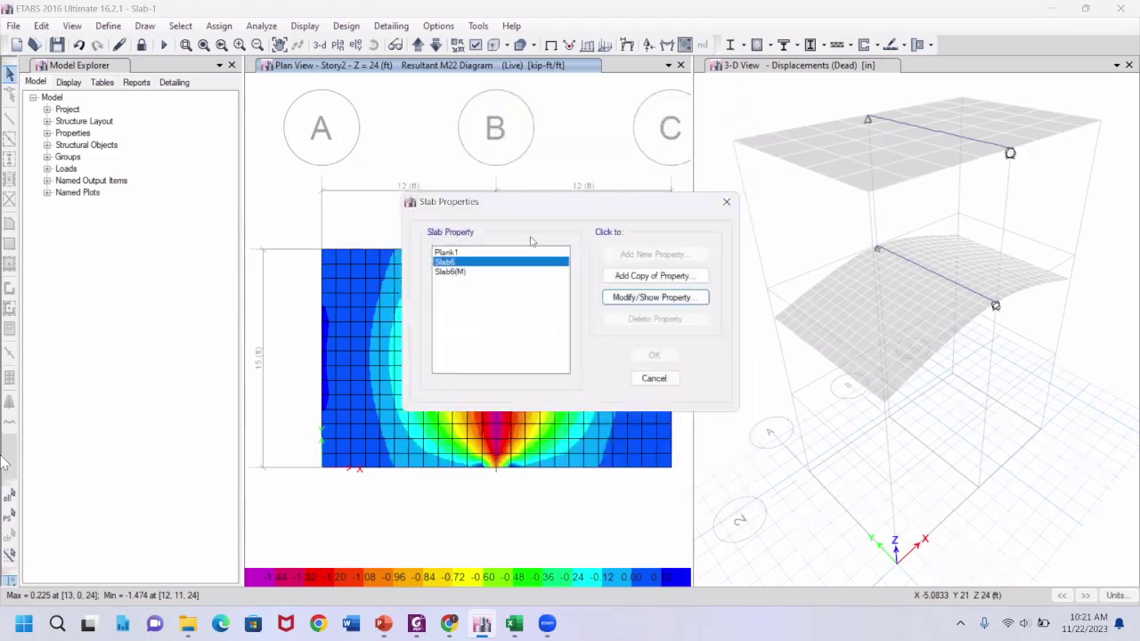
Review the Slab6(M) property data and its stiffness modification factors without changing them, and close the slab properties
click(458, 273)
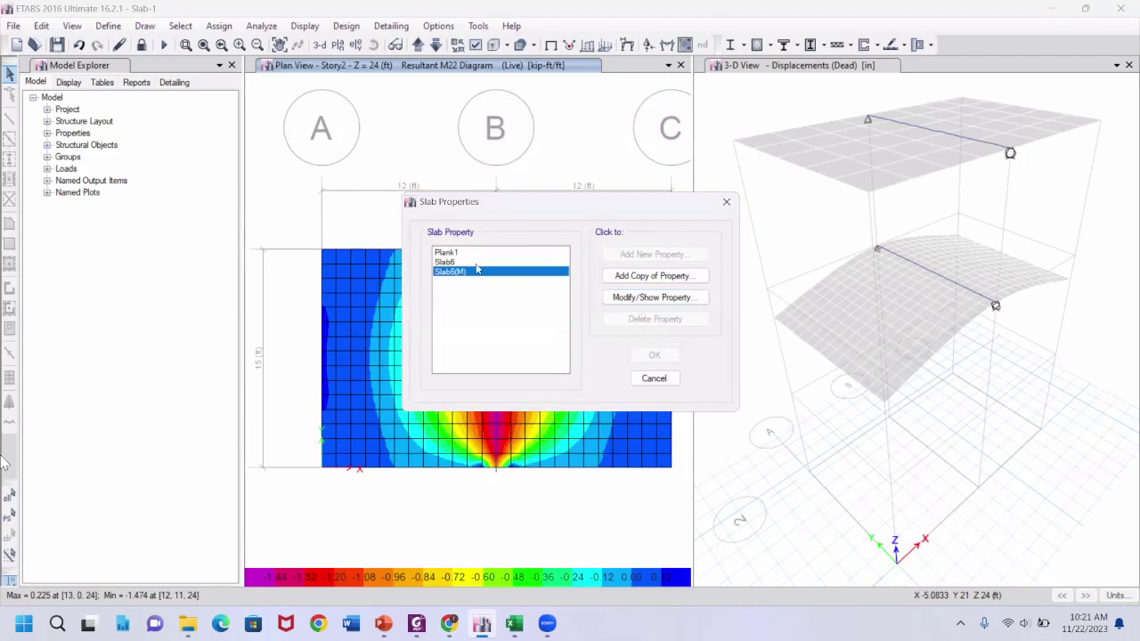
click(651, 298)
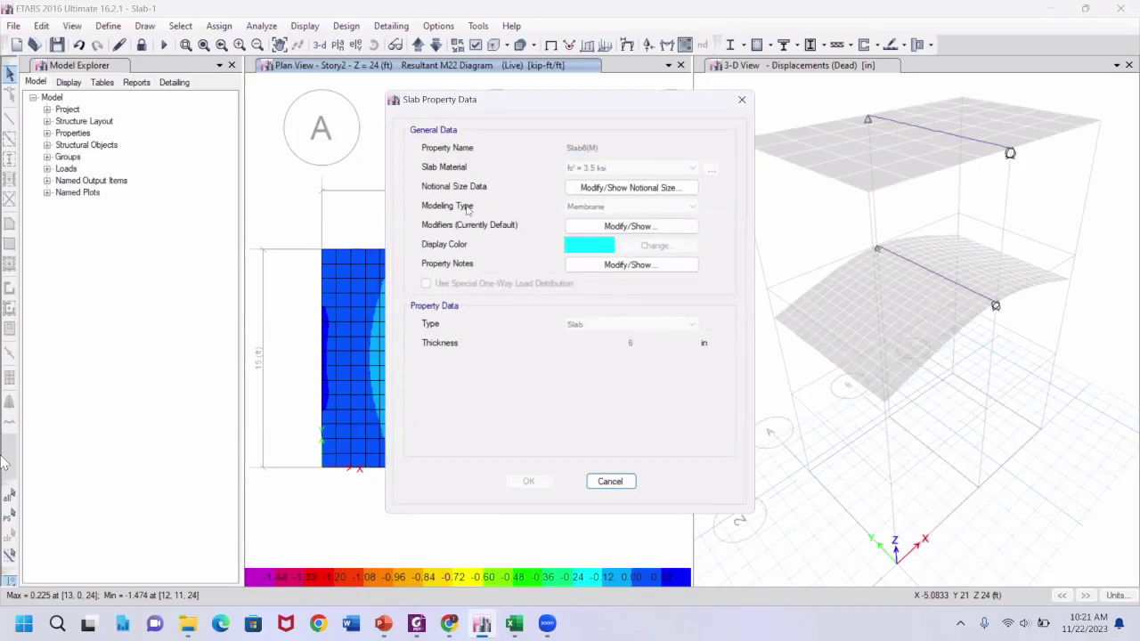
click(613, 228)
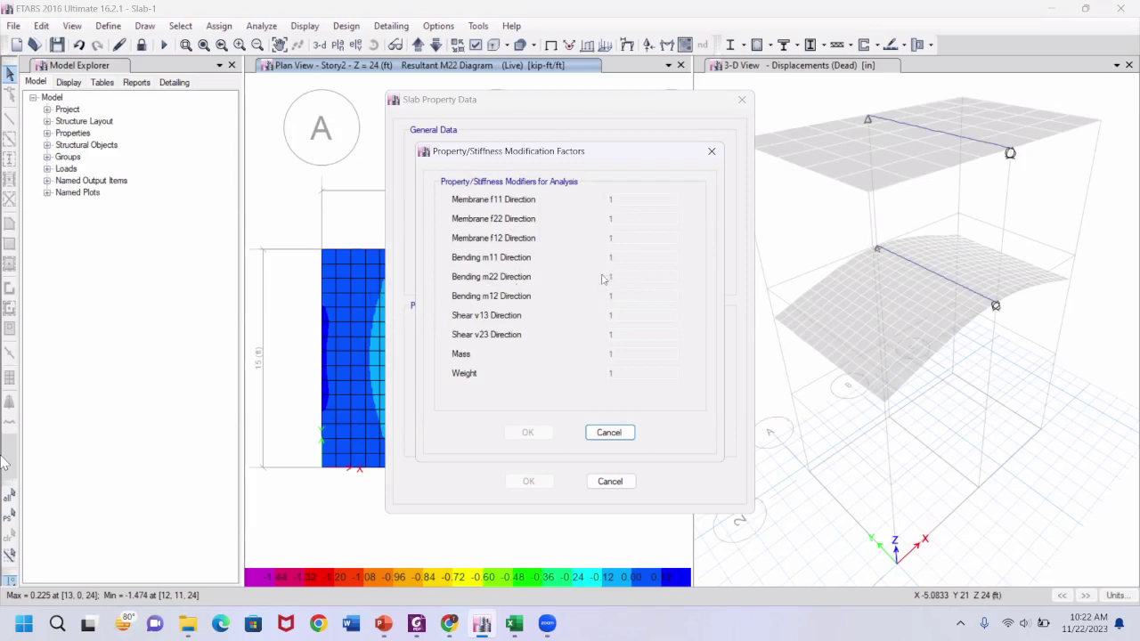
click(605, 434)
click(610, 481)
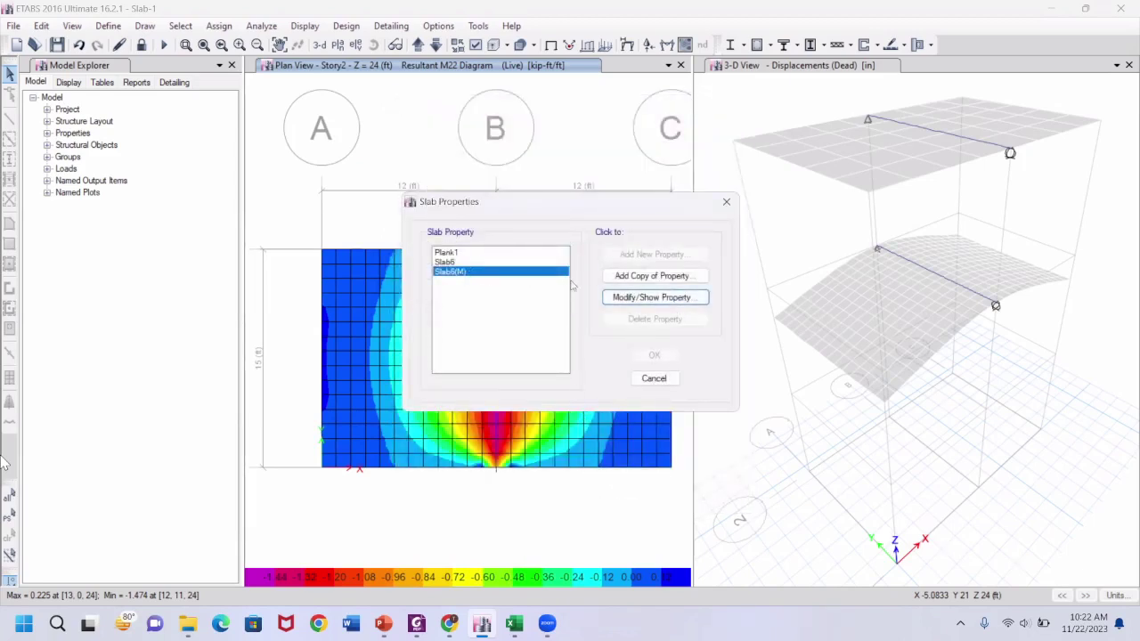
click(463, 263)
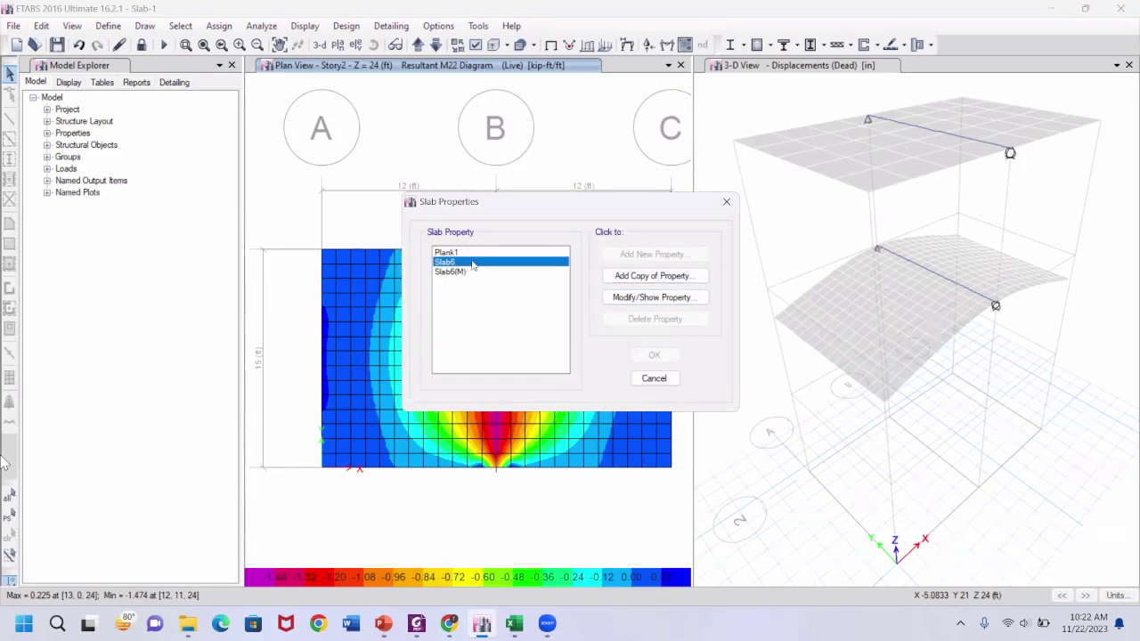
click(658, 378)
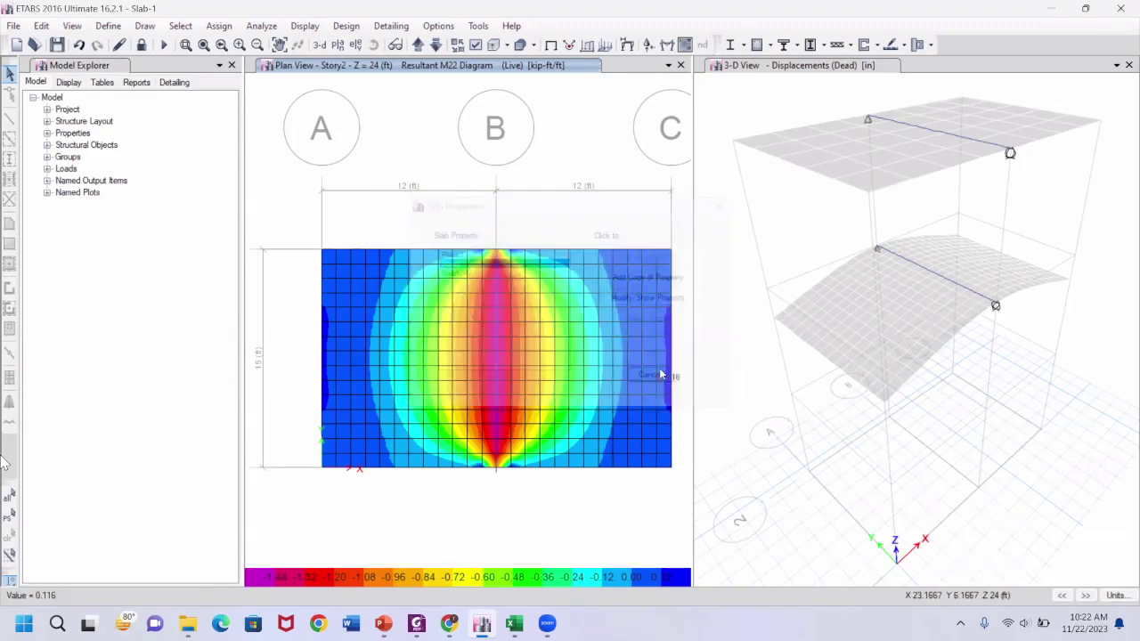
Move the plan view up to Story3 and display its resultant M11 shell moment contours for the Live case
click(418, 45)
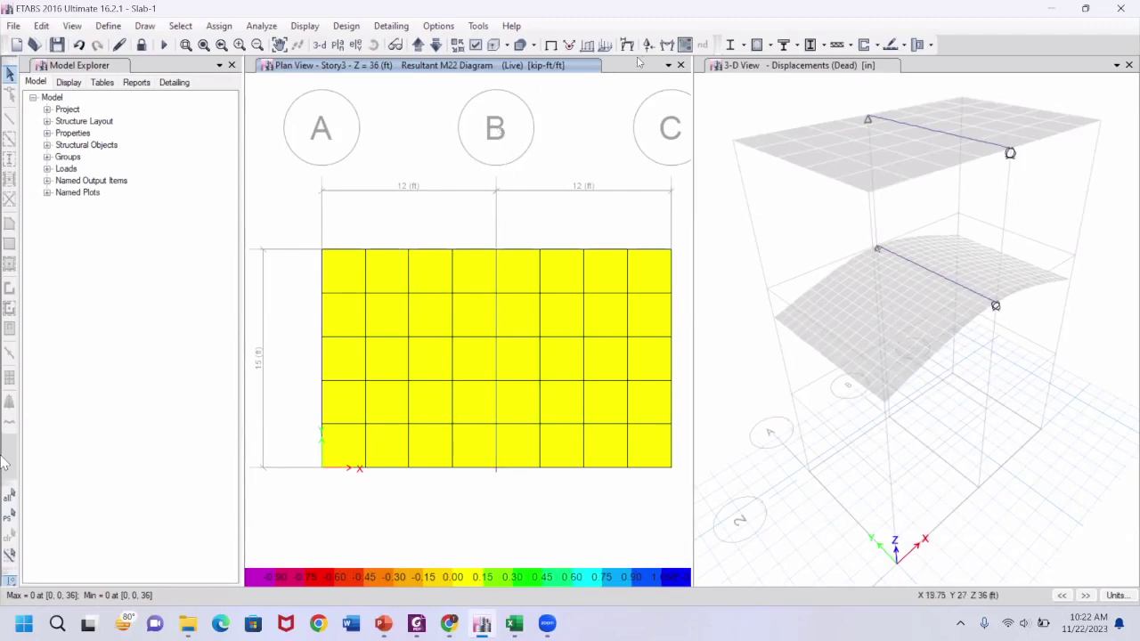
click(684, 45)
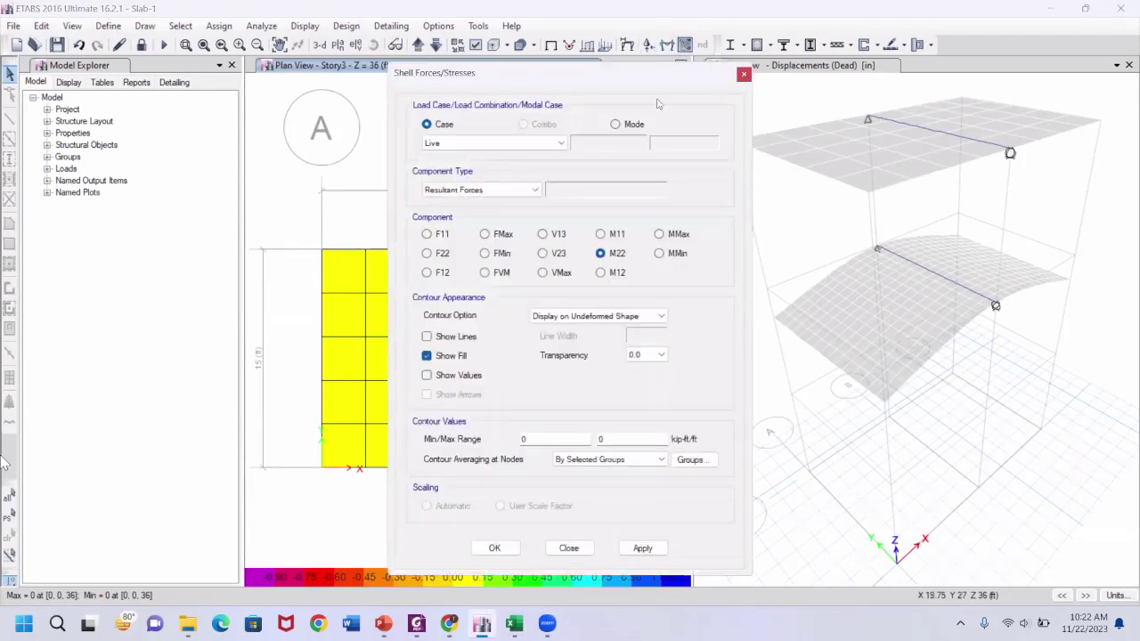
click(612, 233)
click(640, 550)
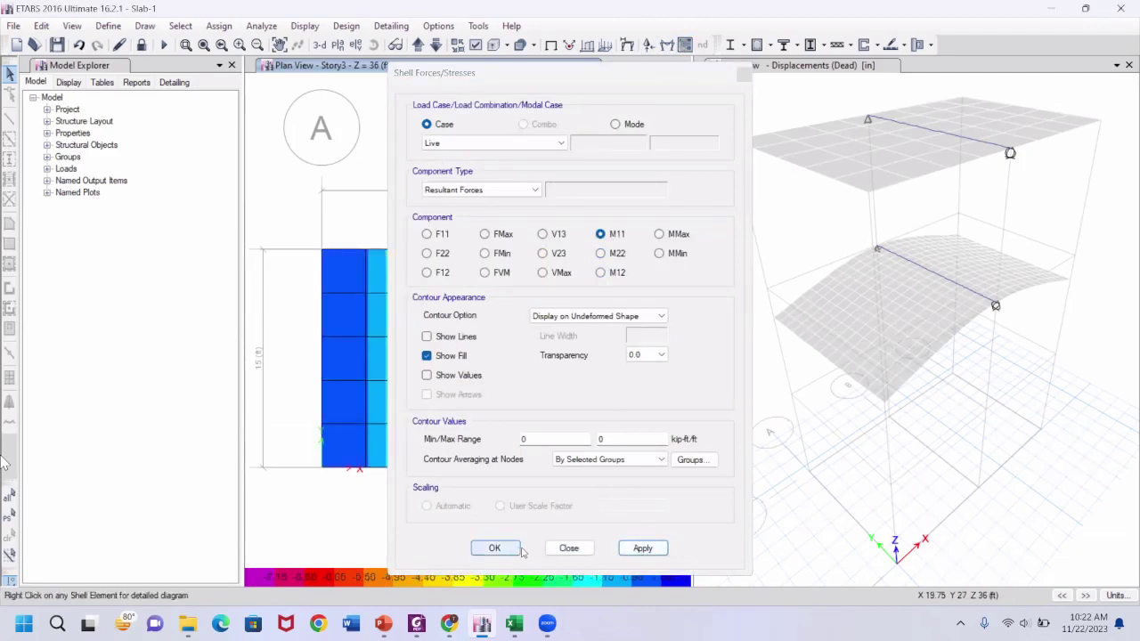
click(495, 548)
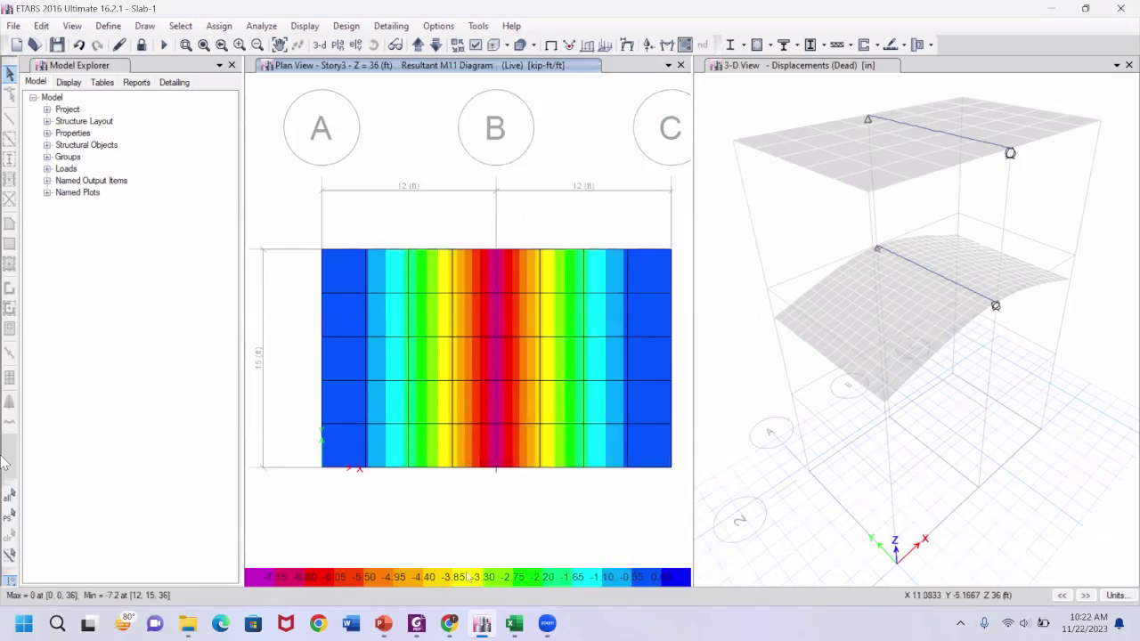
Check slide 6 in PowerPoint and the shell, membrane and plate behavior notes in Foxit PhantomPDF, and return to ETABS
key(alt+Tab)
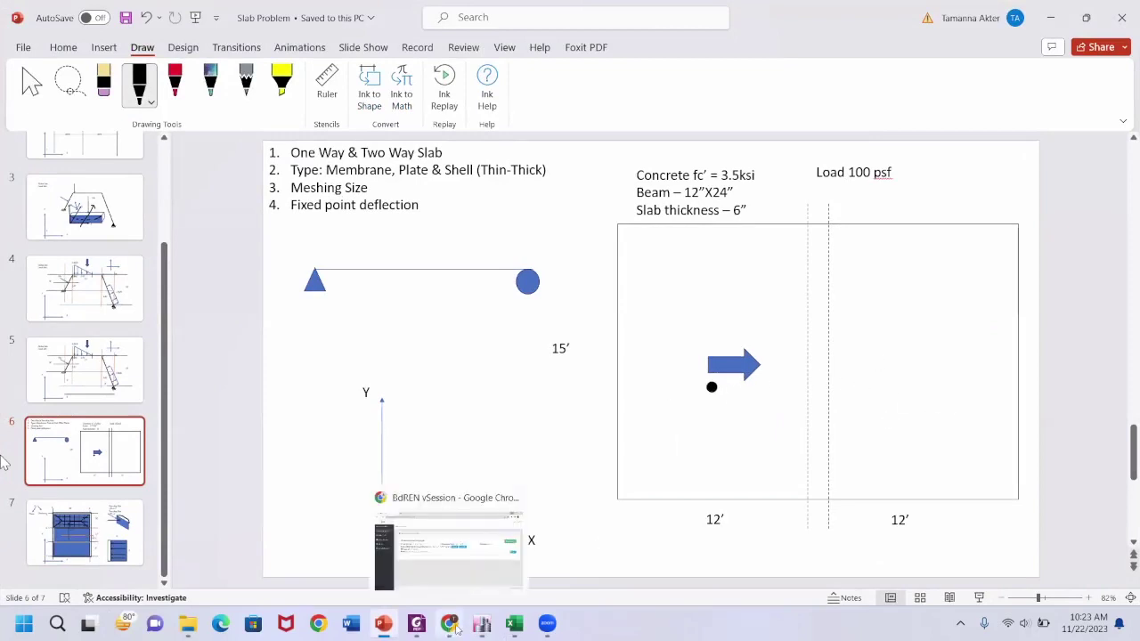
click(489, 618)
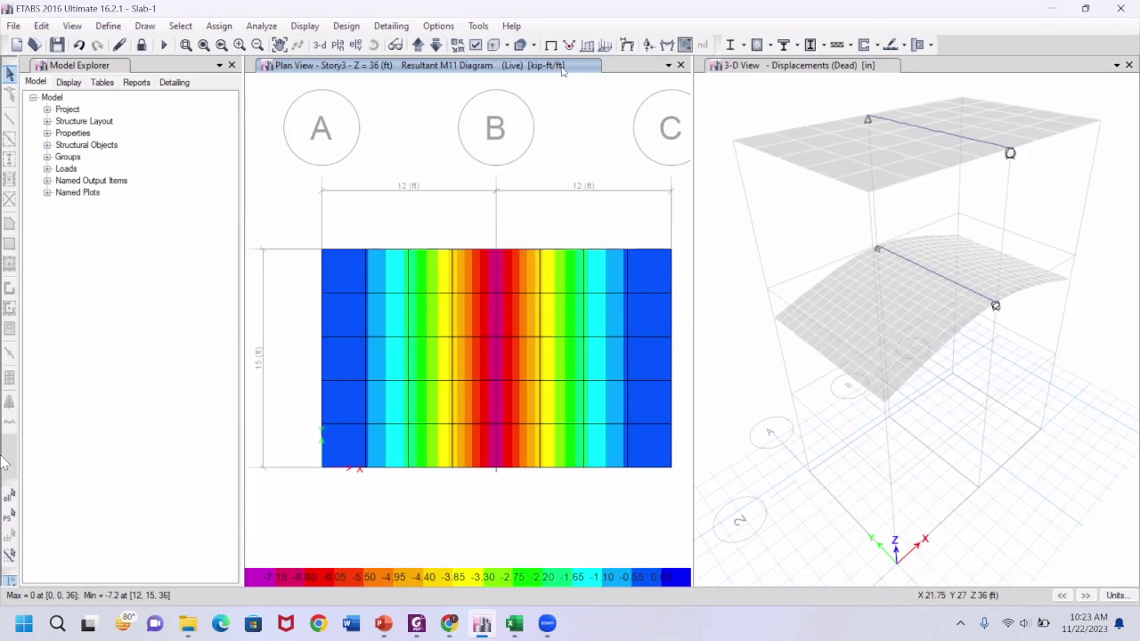
key(space)
click(416, 628)
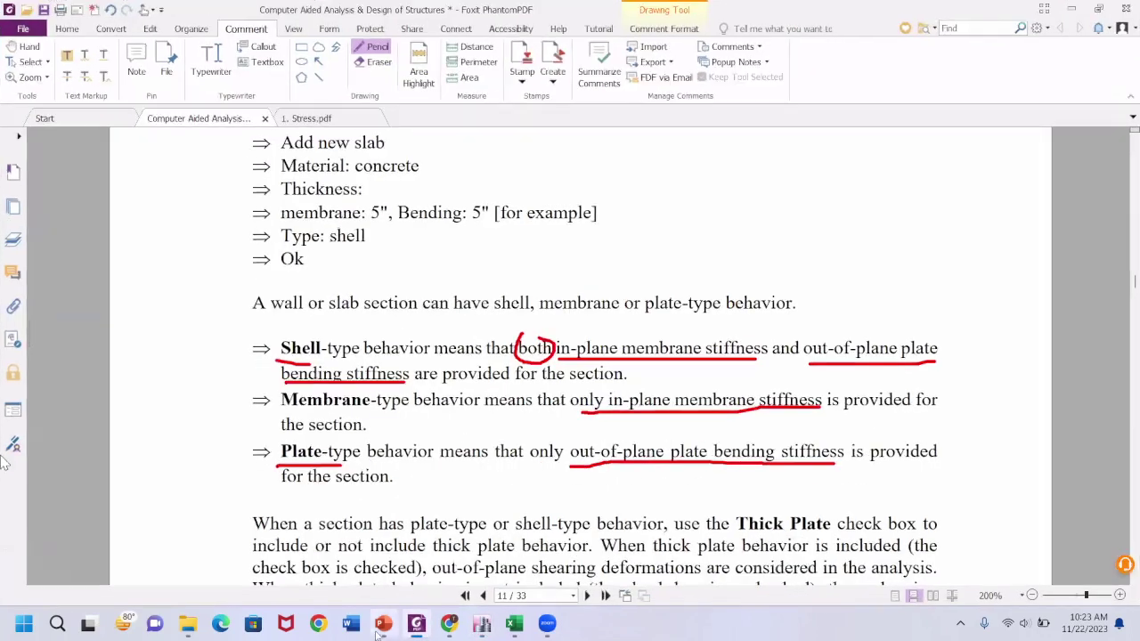
key(alt+Tab)
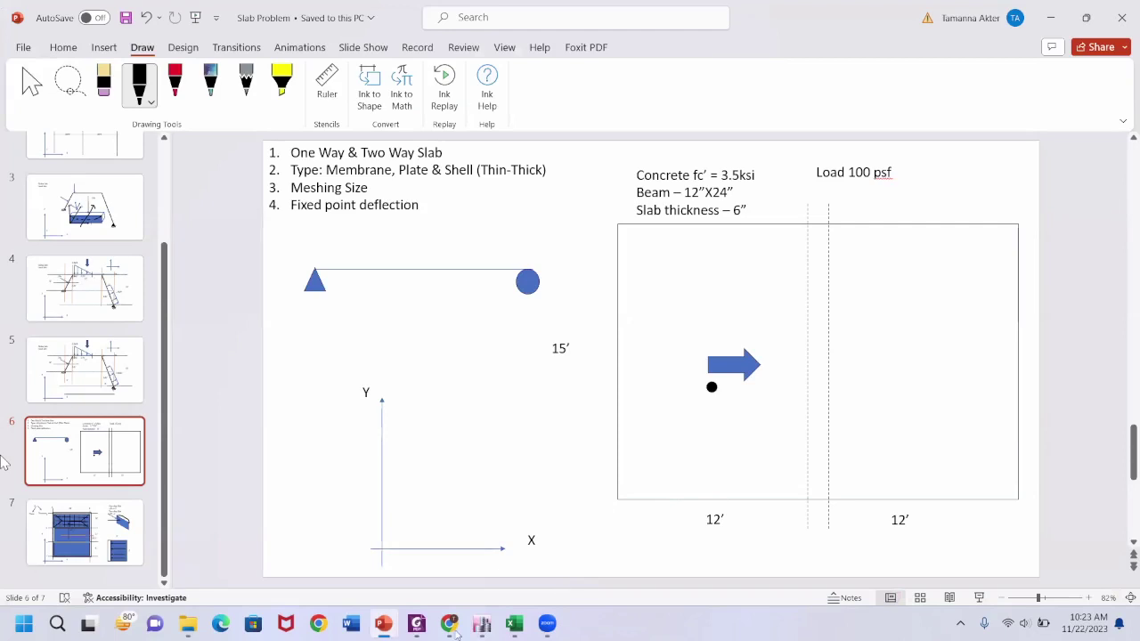
click(481, 622)
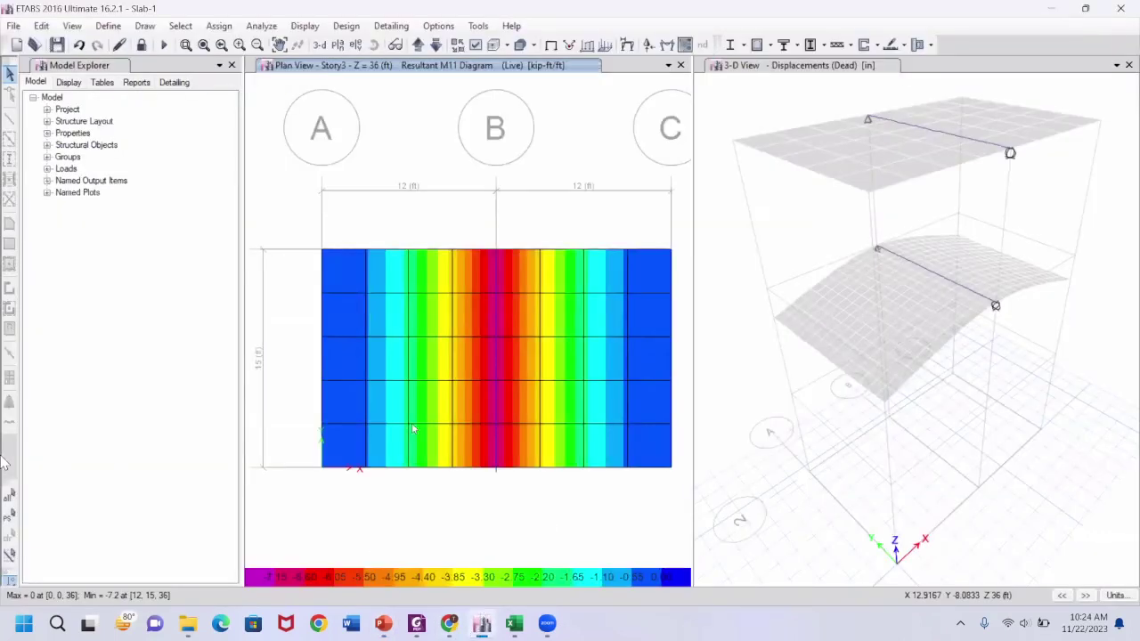
mouse_move(410, 394)
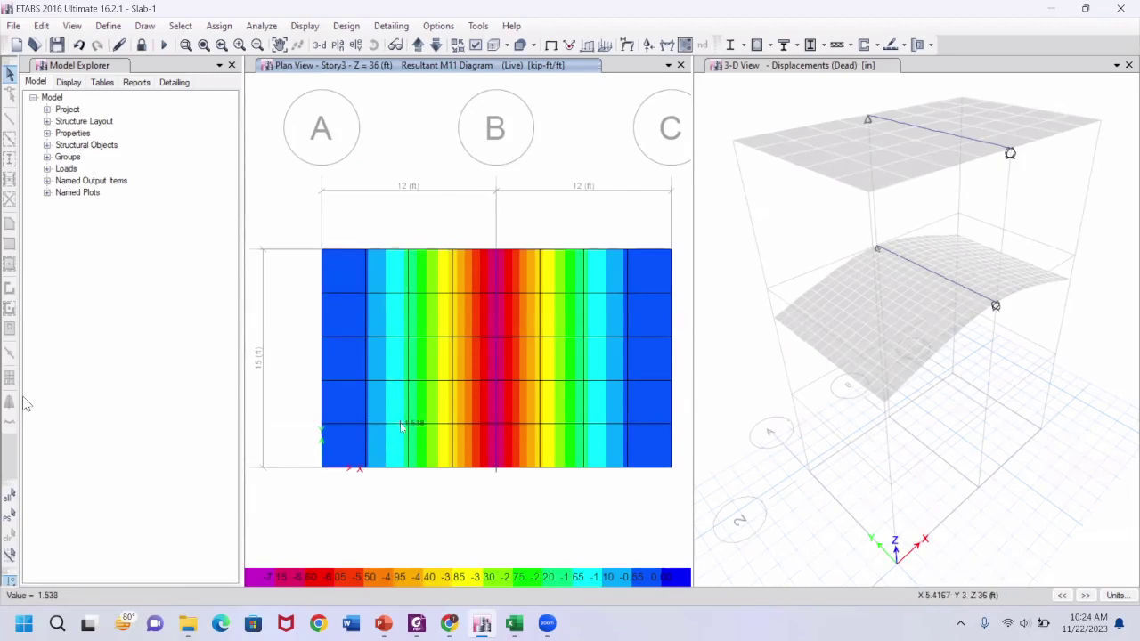
key(space)
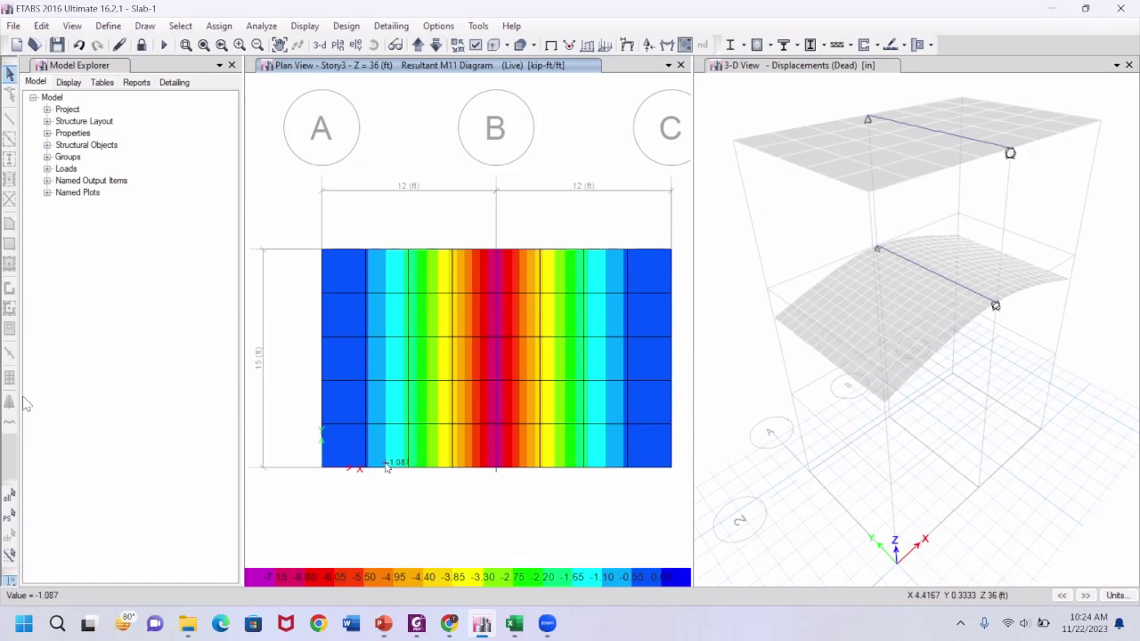
key(space)
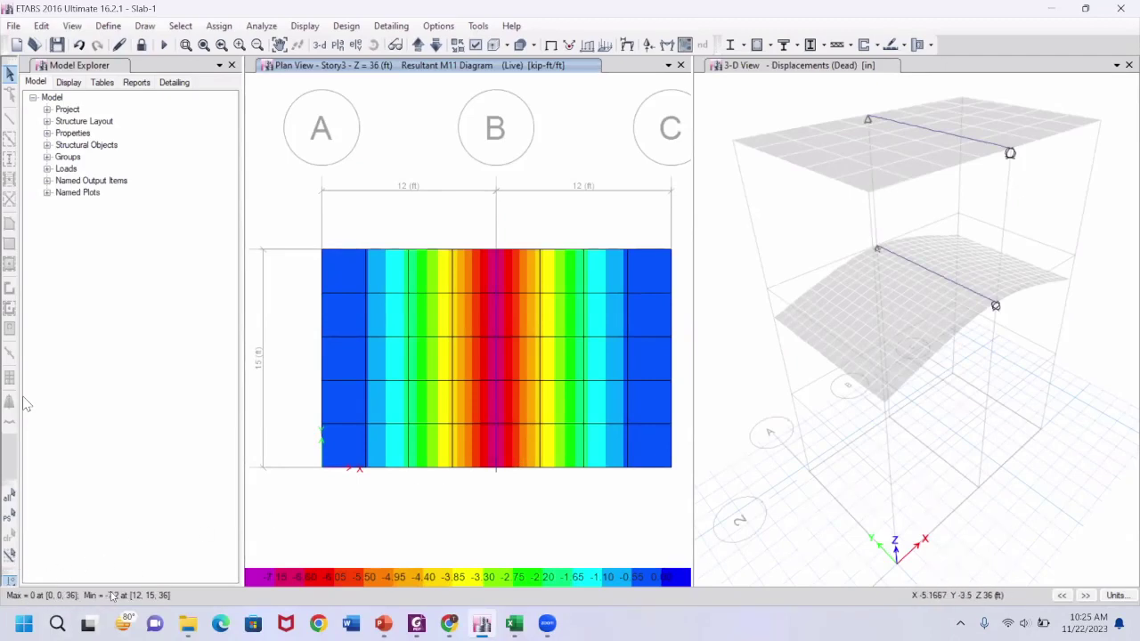
key(space)
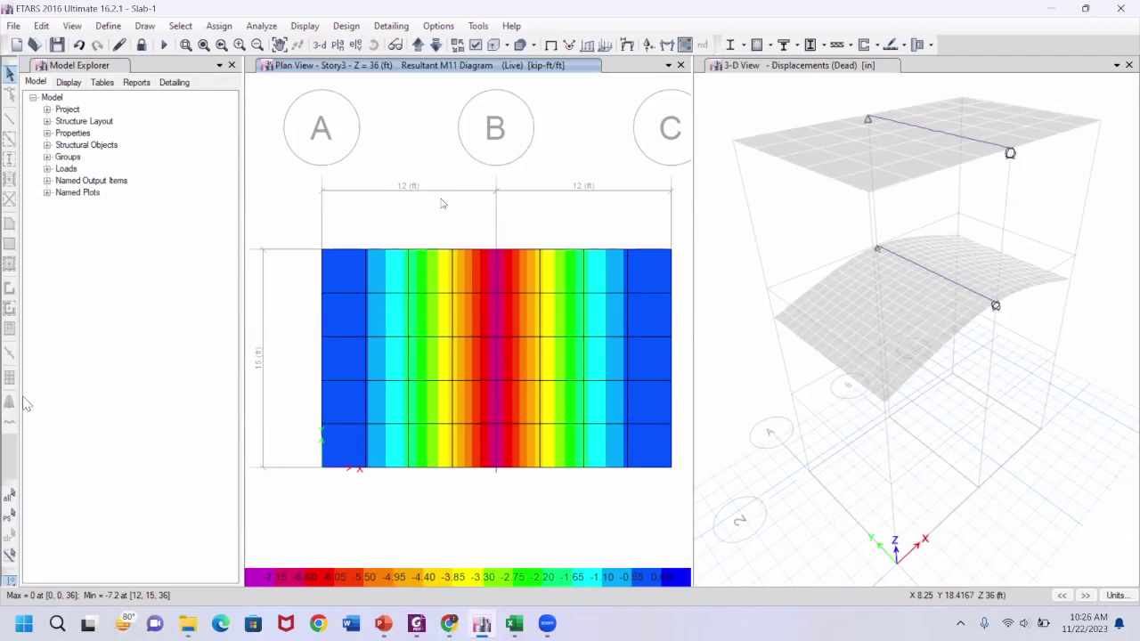
key(space)
key(space)
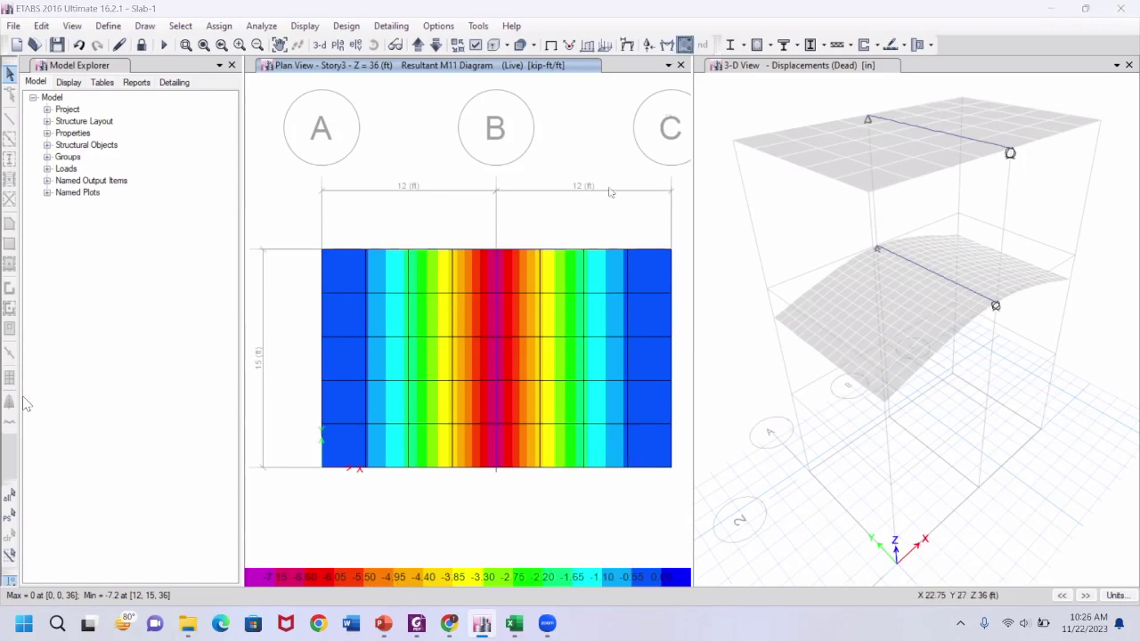
Display the resultant M22 shell moment contours for the Live case in the Story3 plan view
click(602, 254)
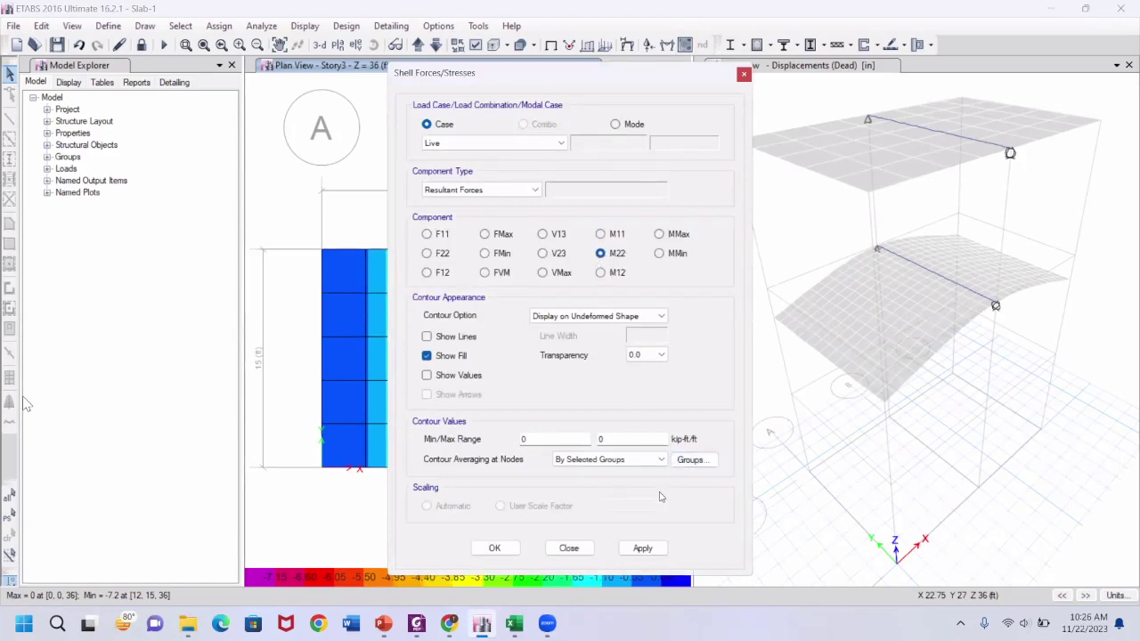
click(642, 546)
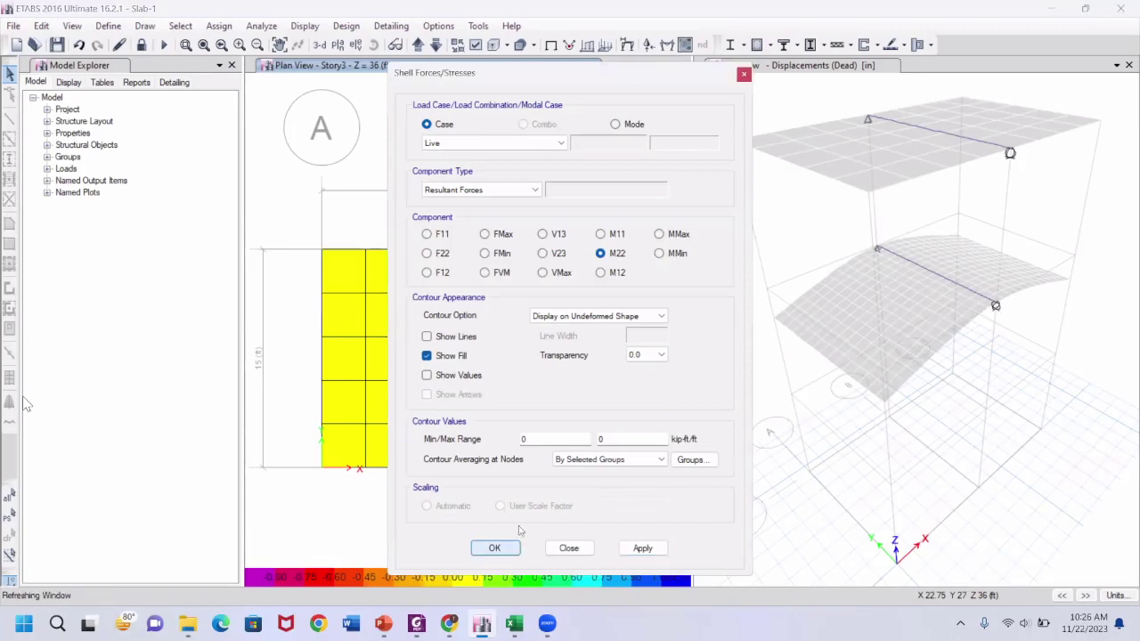
click(495, 547)
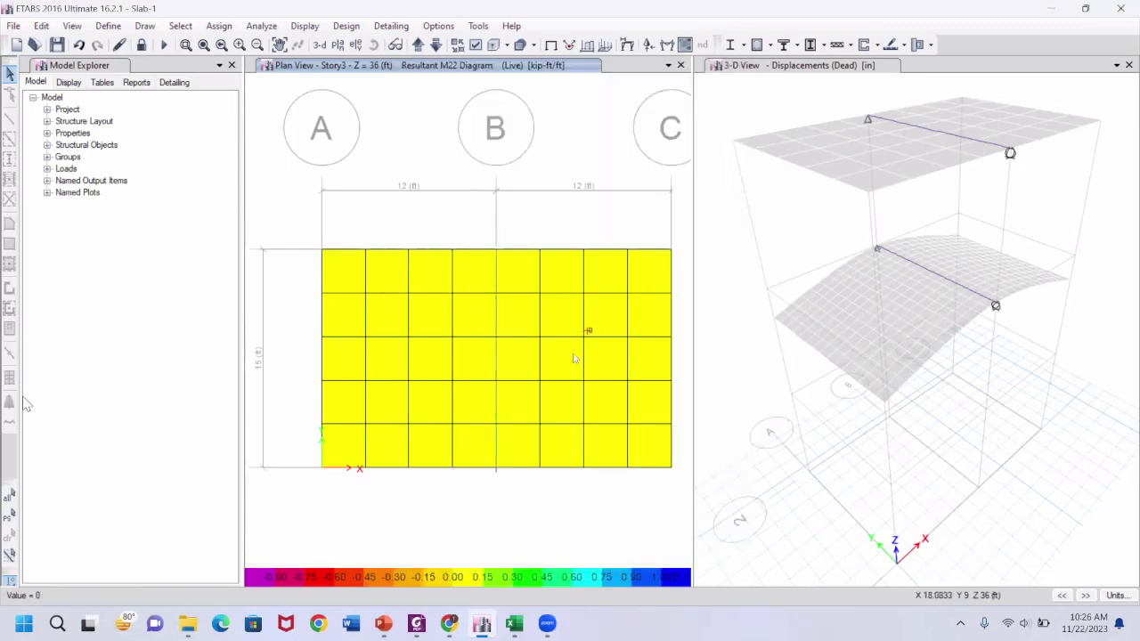
key(space)
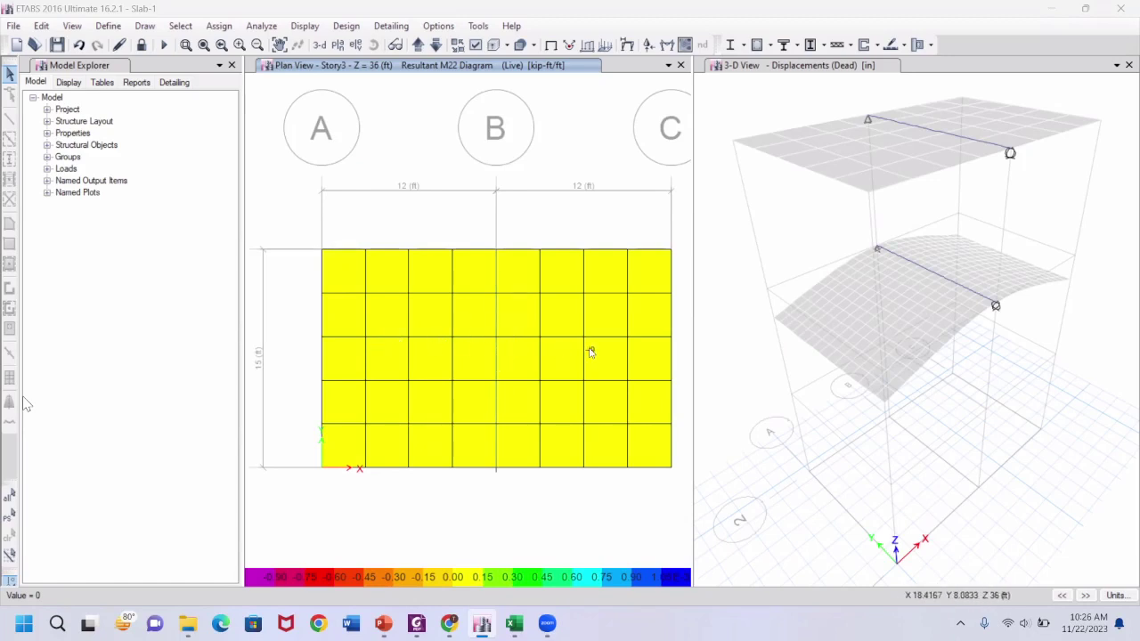
key(space)
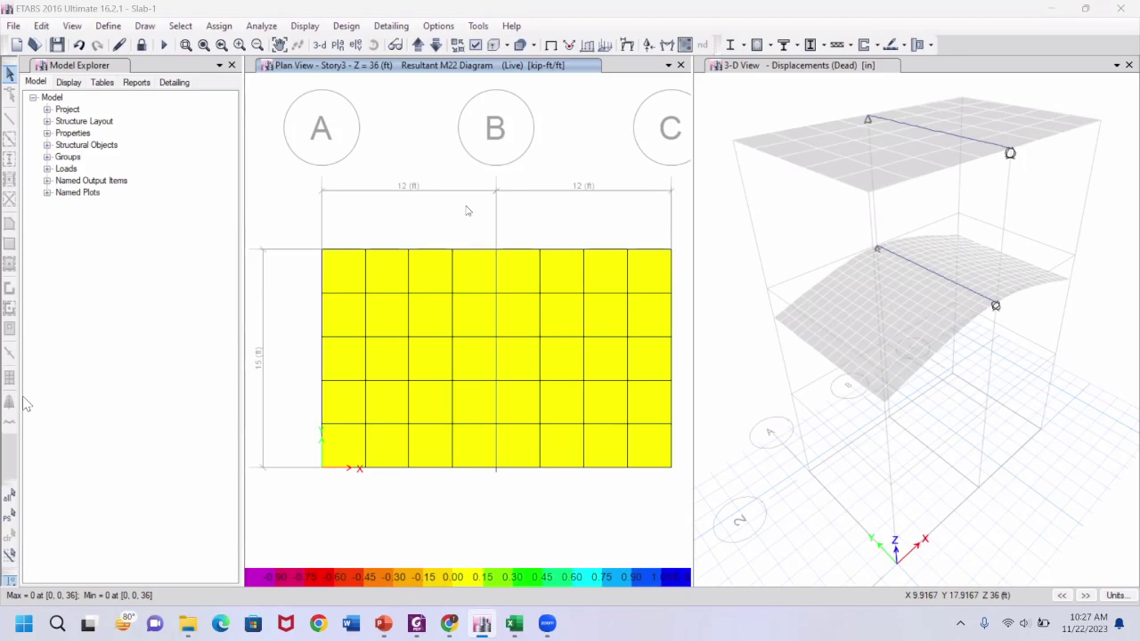
key(space)
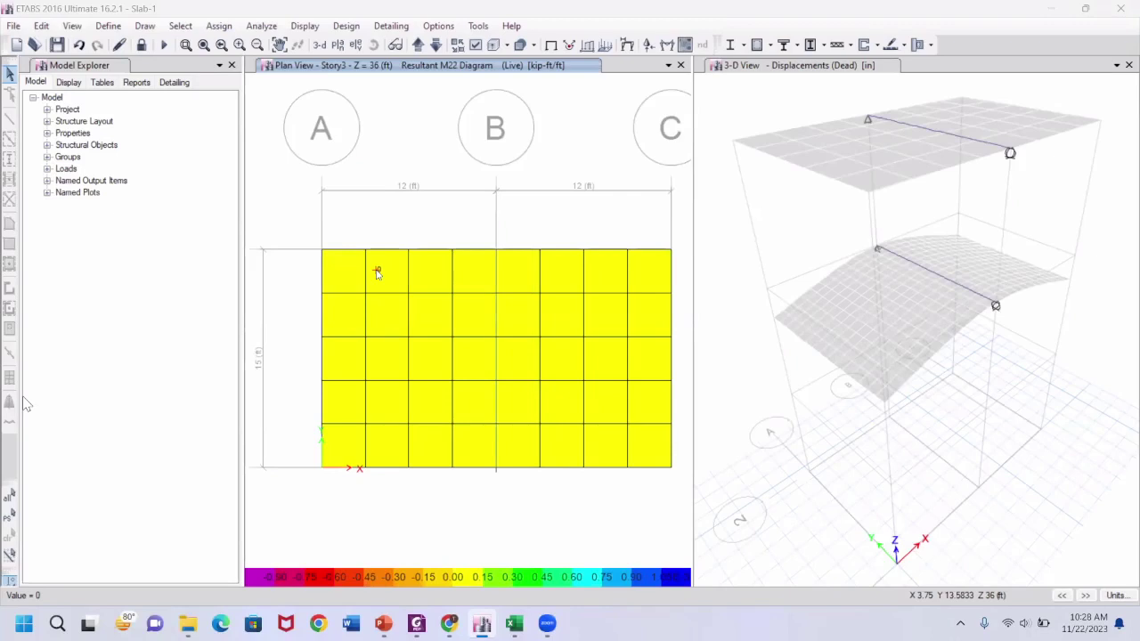
key(space)
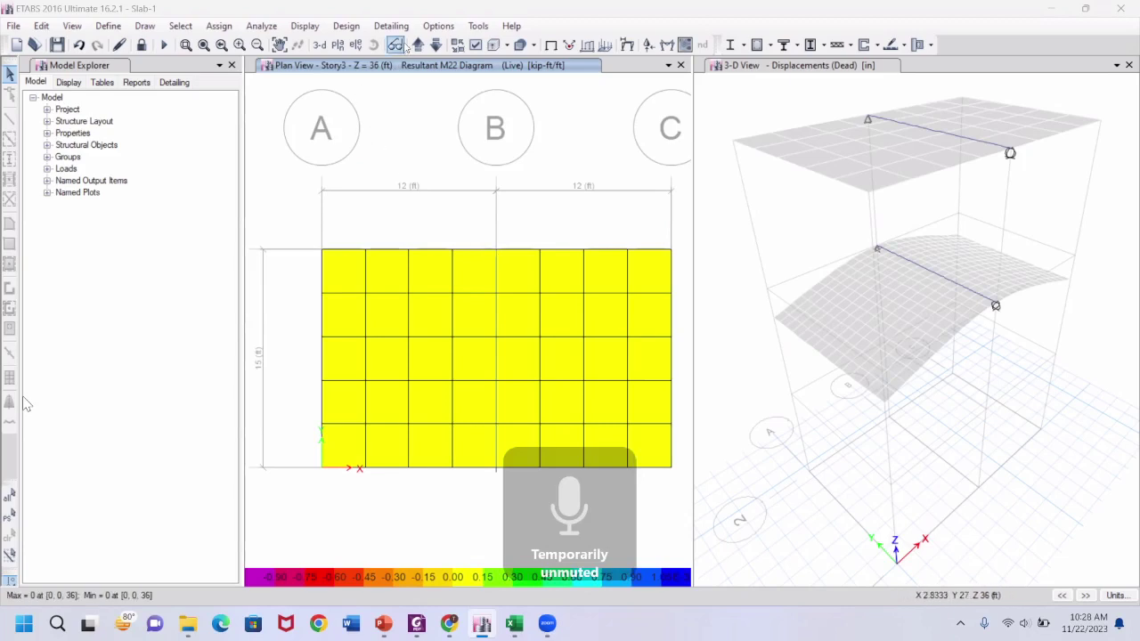
Replace the Story3 plan view with the elevation view along grid line B
click(354, 45)
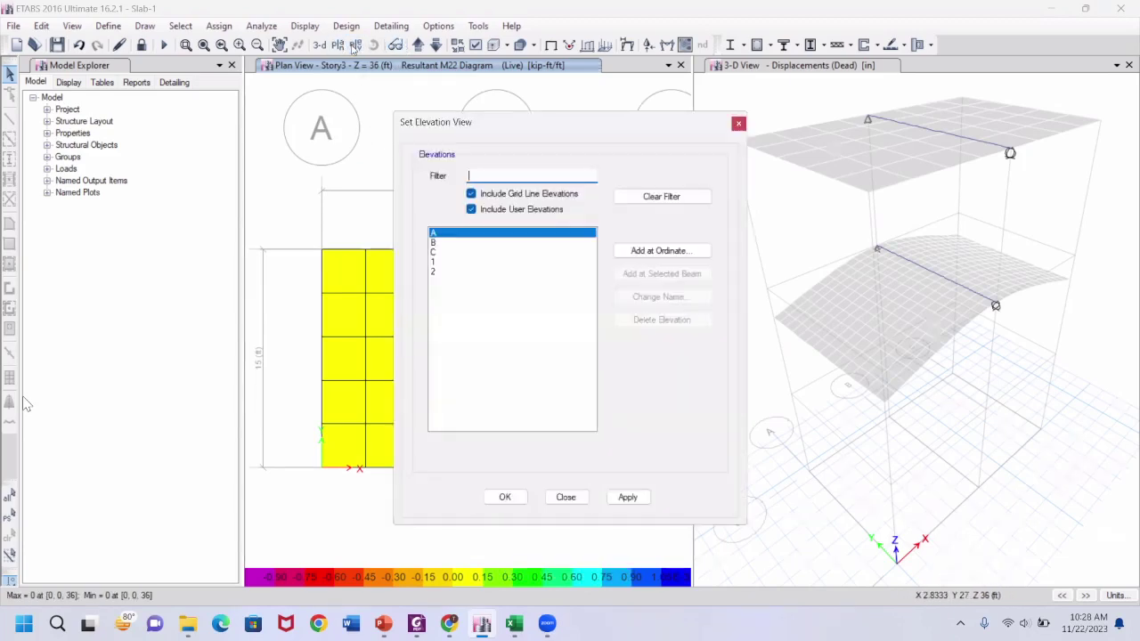
click(438, 271)
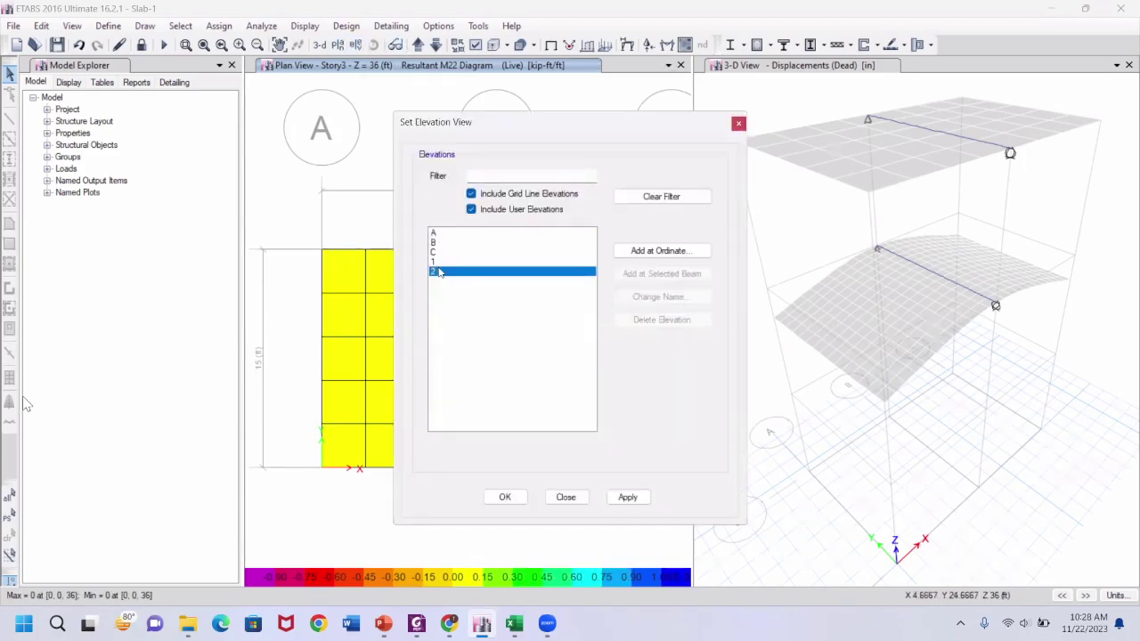
click(438, 243)
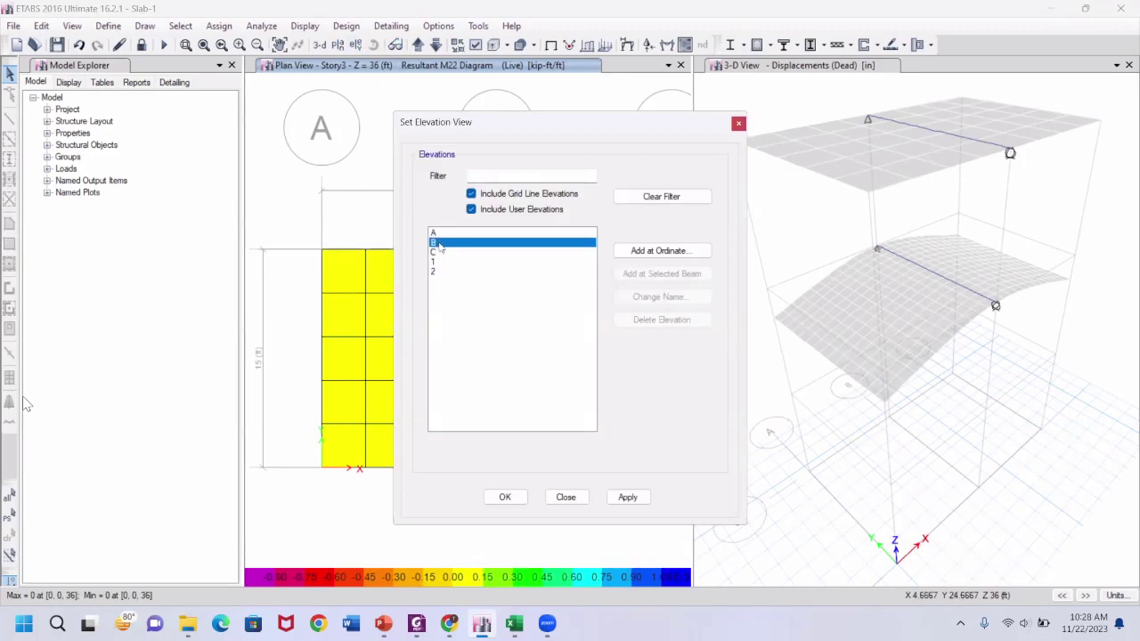
click(627, 496)
click(504, 497)
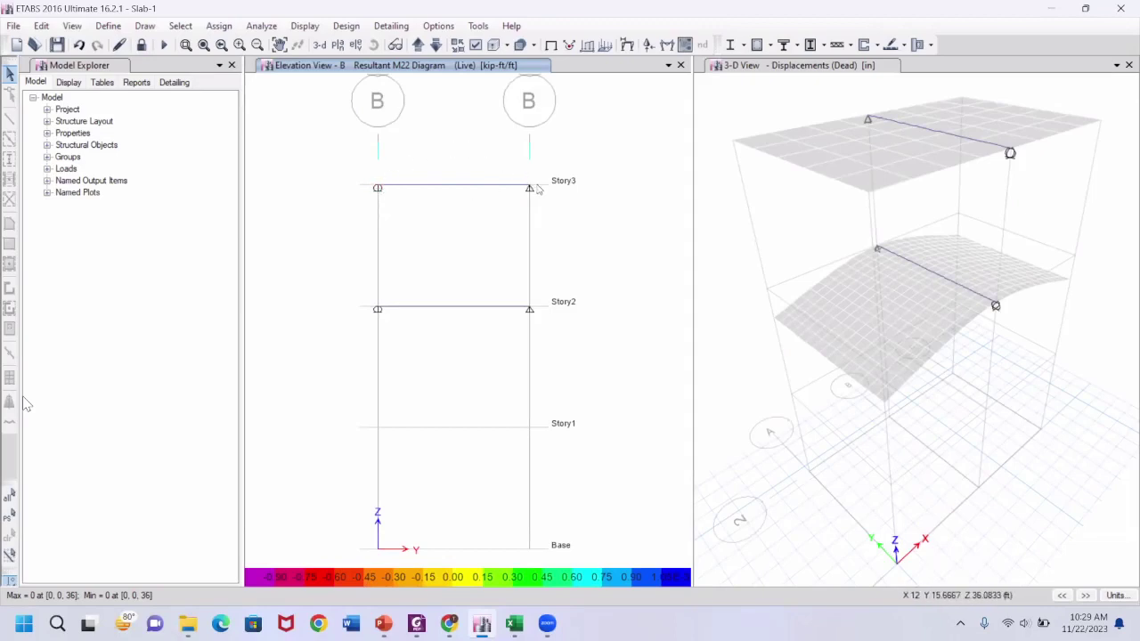
Display the Live case Moment 3-3 diagram for frames on elevation B, unfilled and with values at controlling stations
click(667, 45)
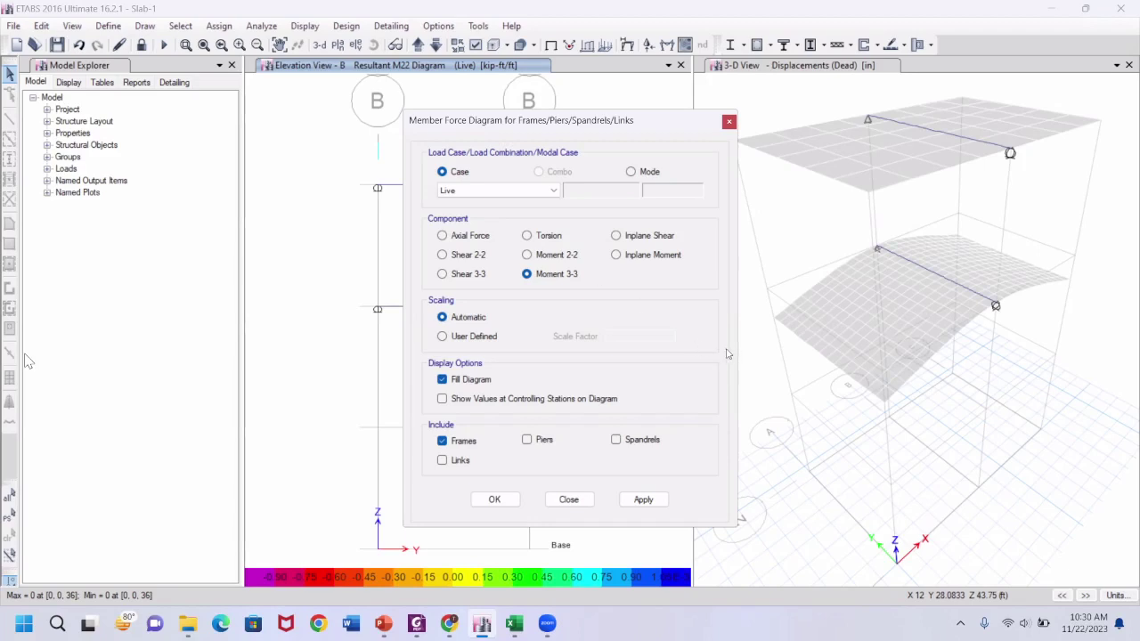
key(space)
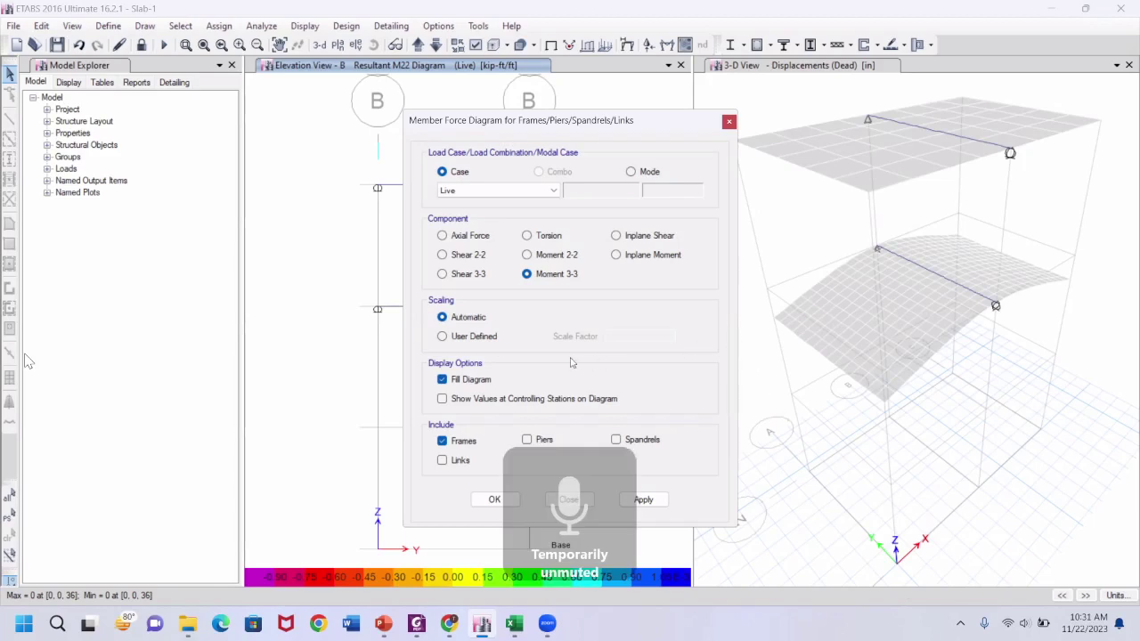
click(514, 400)
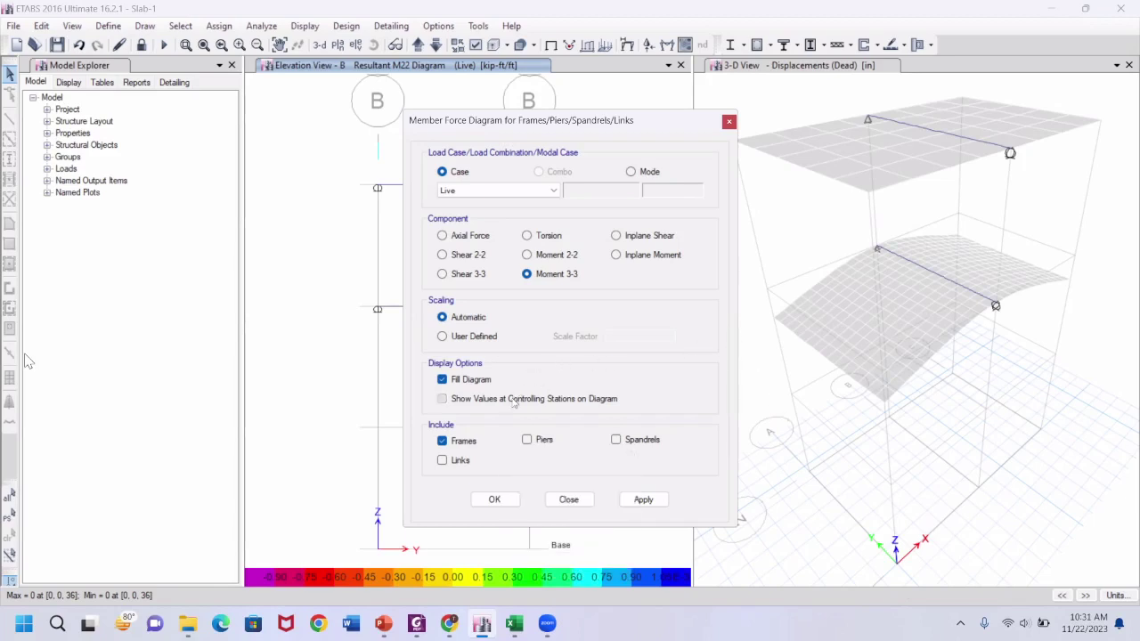
click(485, 381)
click(644, 503)
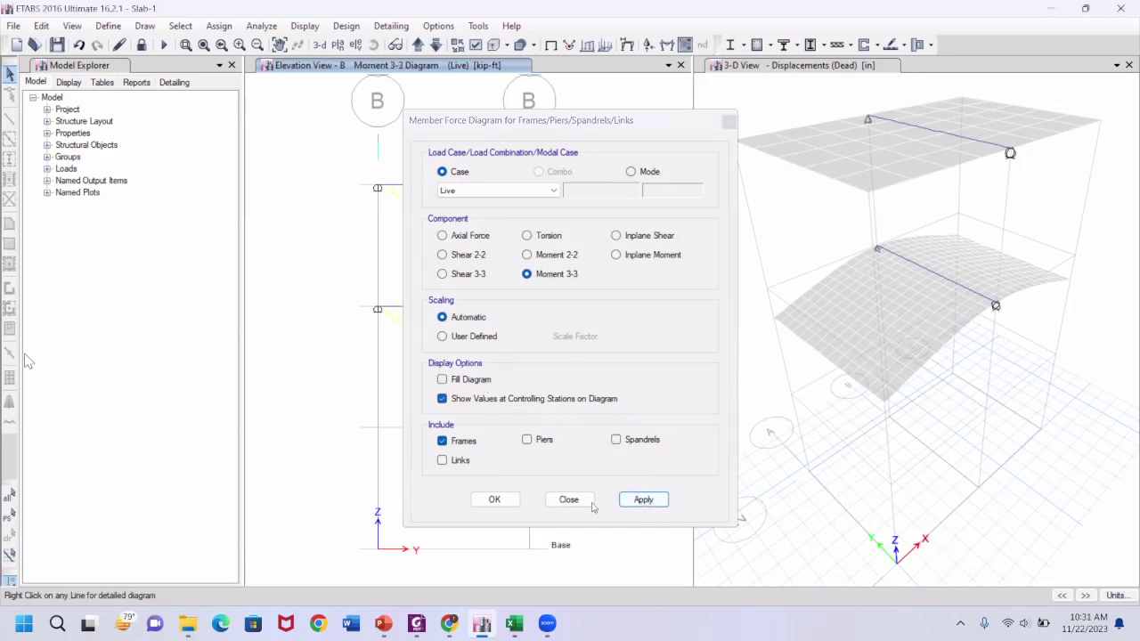
Close the diagram settings and compare the Live Moment 3-3 diagrams of the Story2 and Story3 beams on elevation B
click(510, 503)
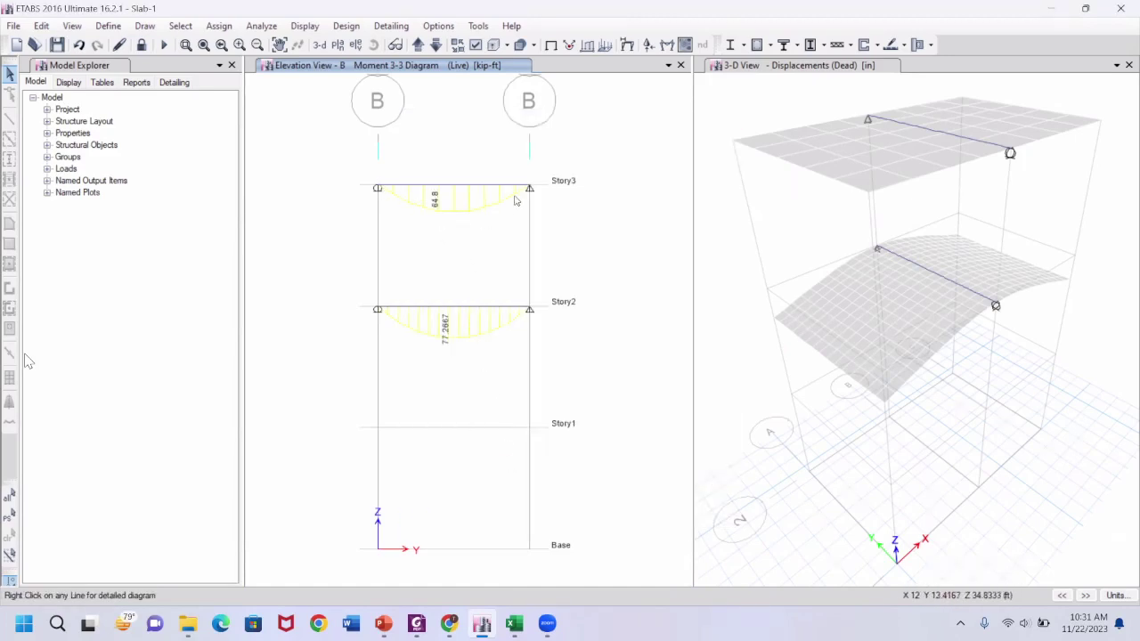
mouse_move(452, 331)
key(space)
key(space)
key(space)
Check the shell, membrane and plate behavior notes in Foxit PhantomPDF against the beam moment diagrams in ETABS
key(alt+Tab)
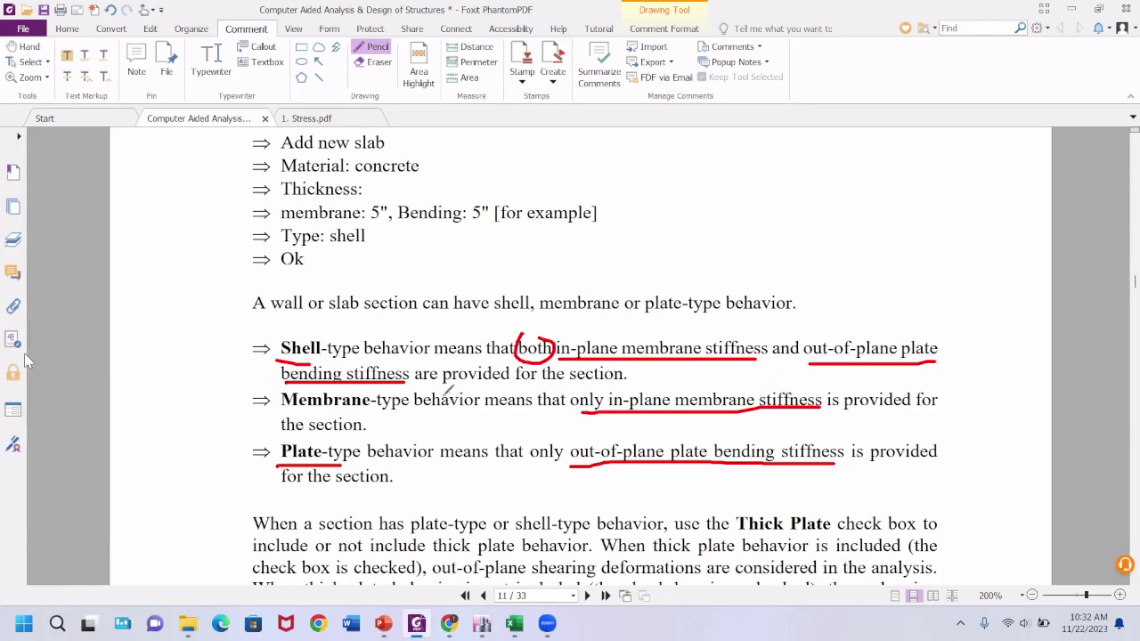
mouse_move(481, 624)
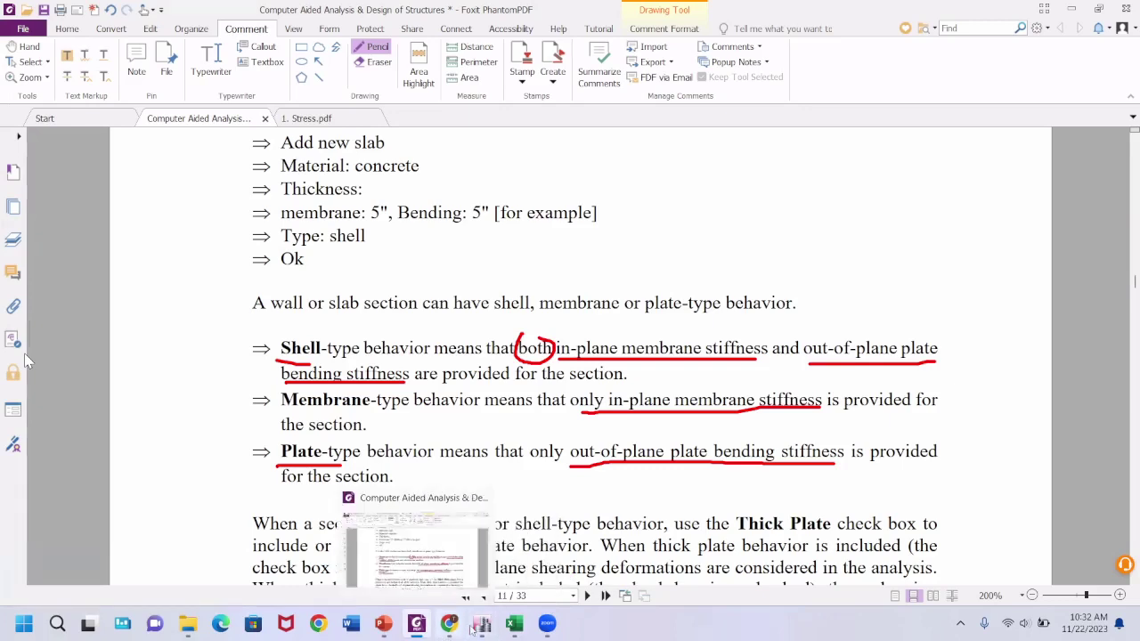
click(480, 548)
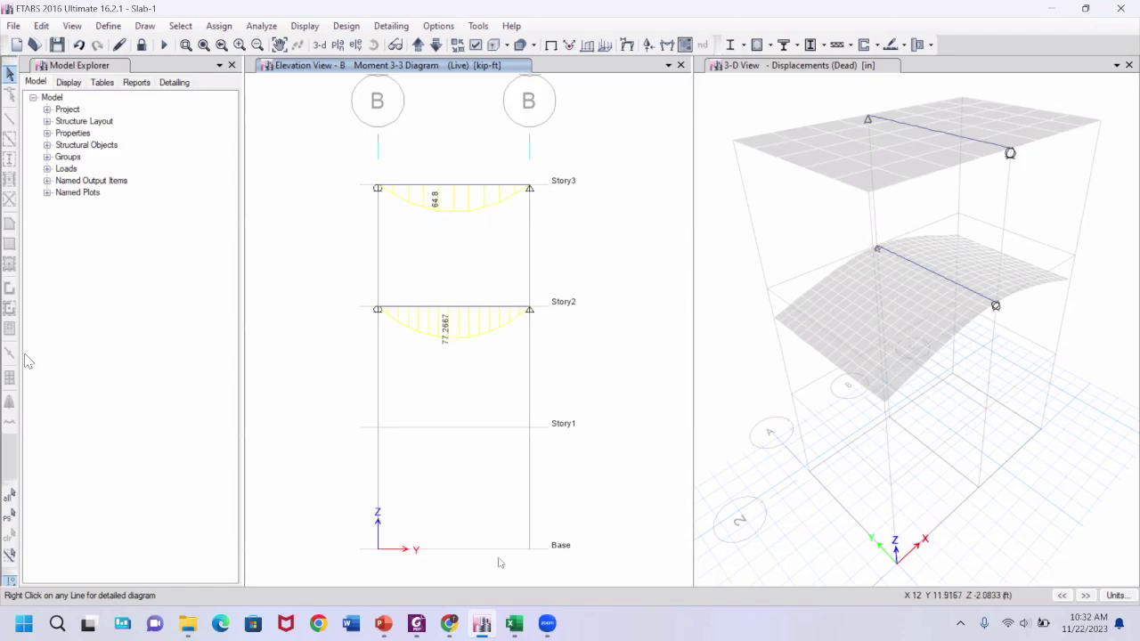
click(414, 626)
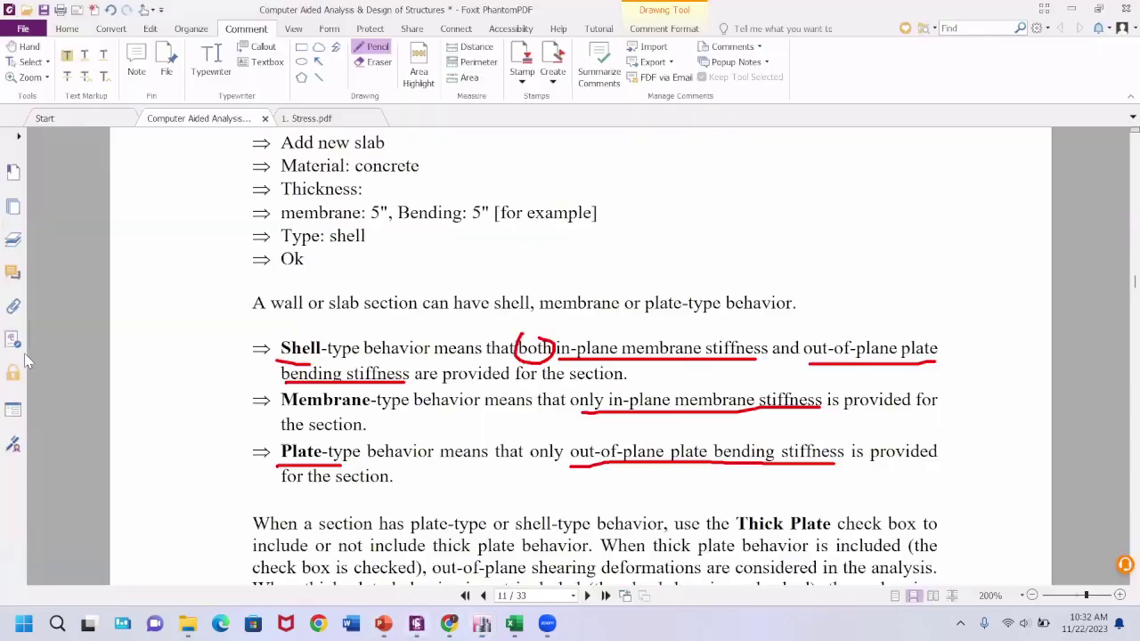
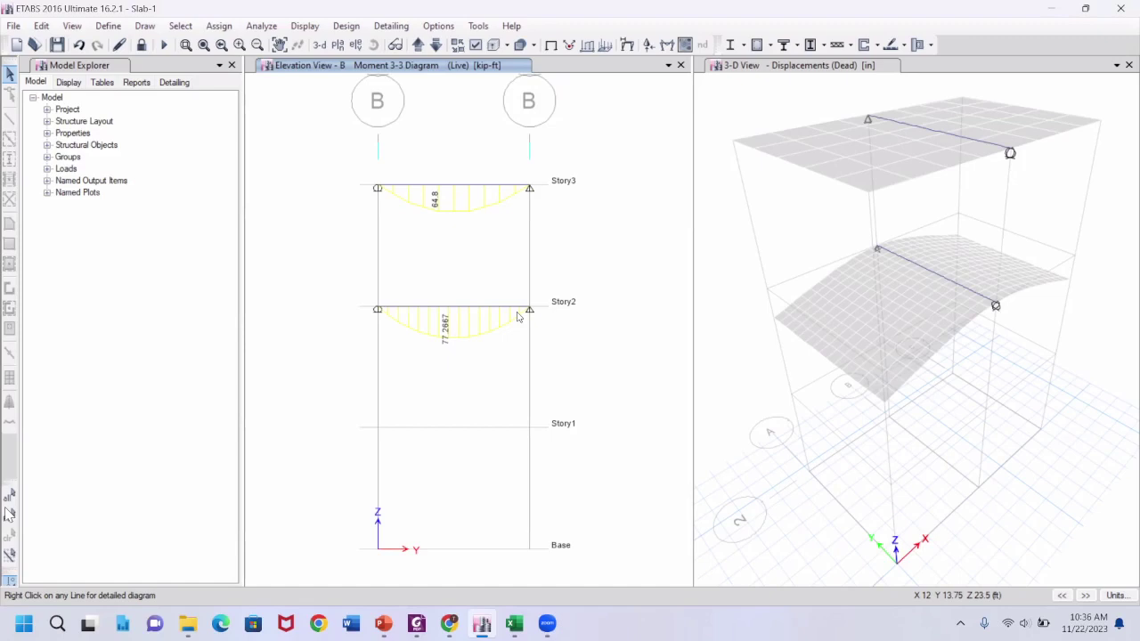
key(space)
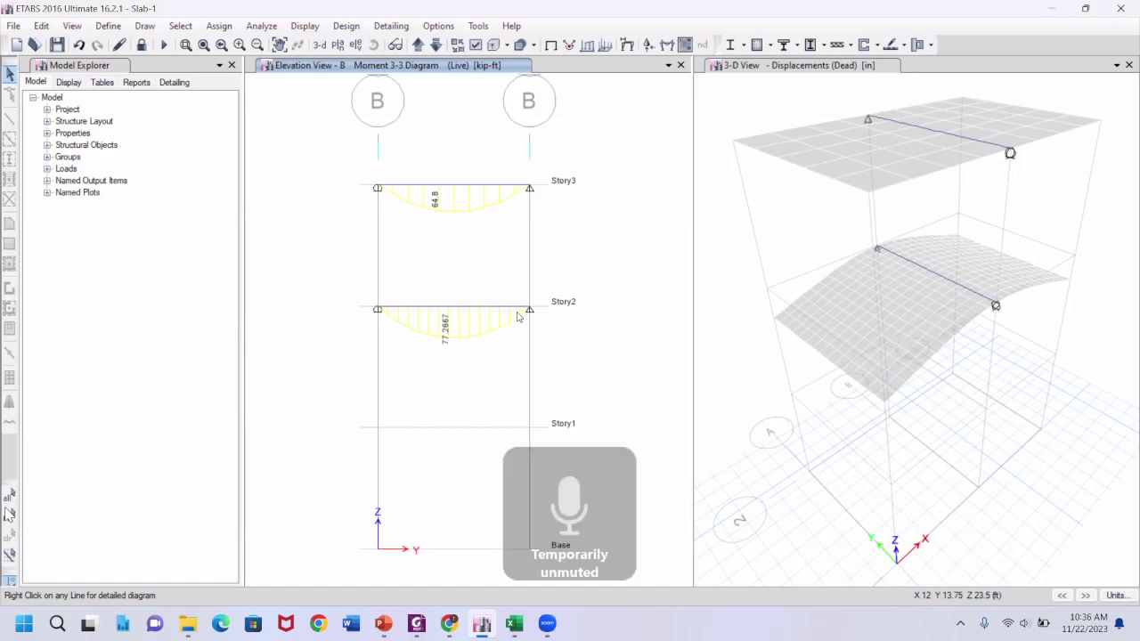
key(space)
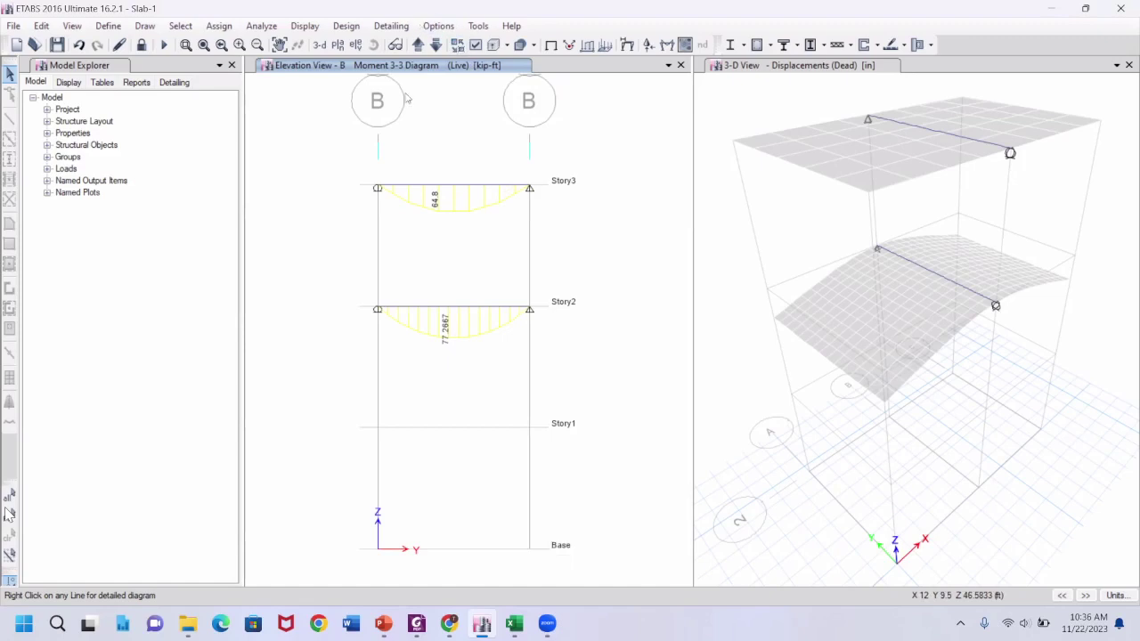
mouse_move(530, 186)
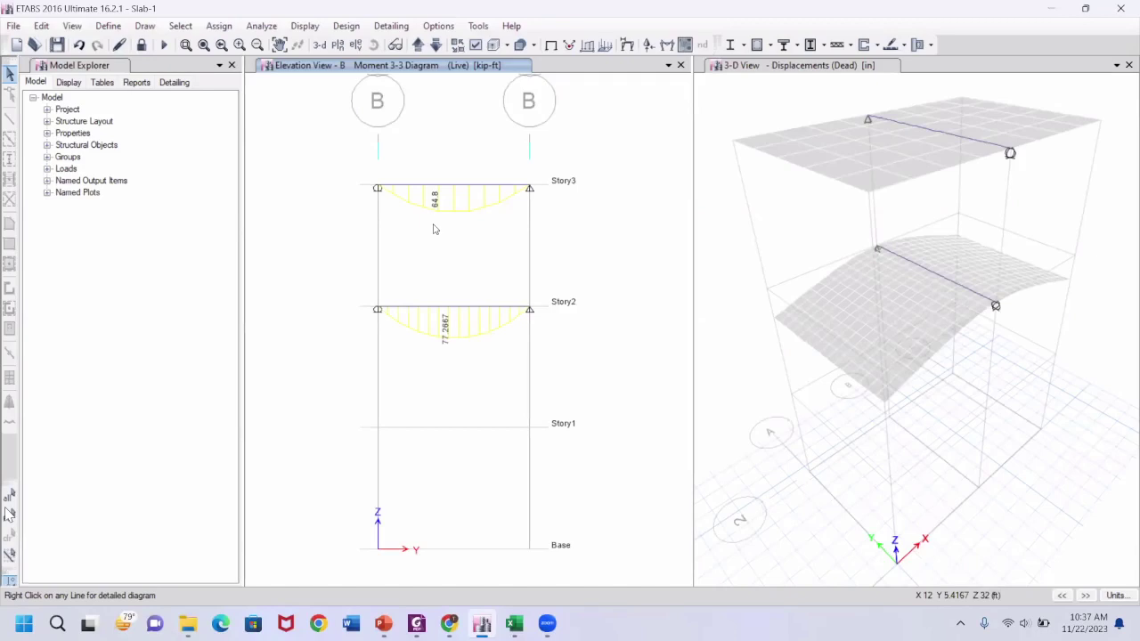
key(space)
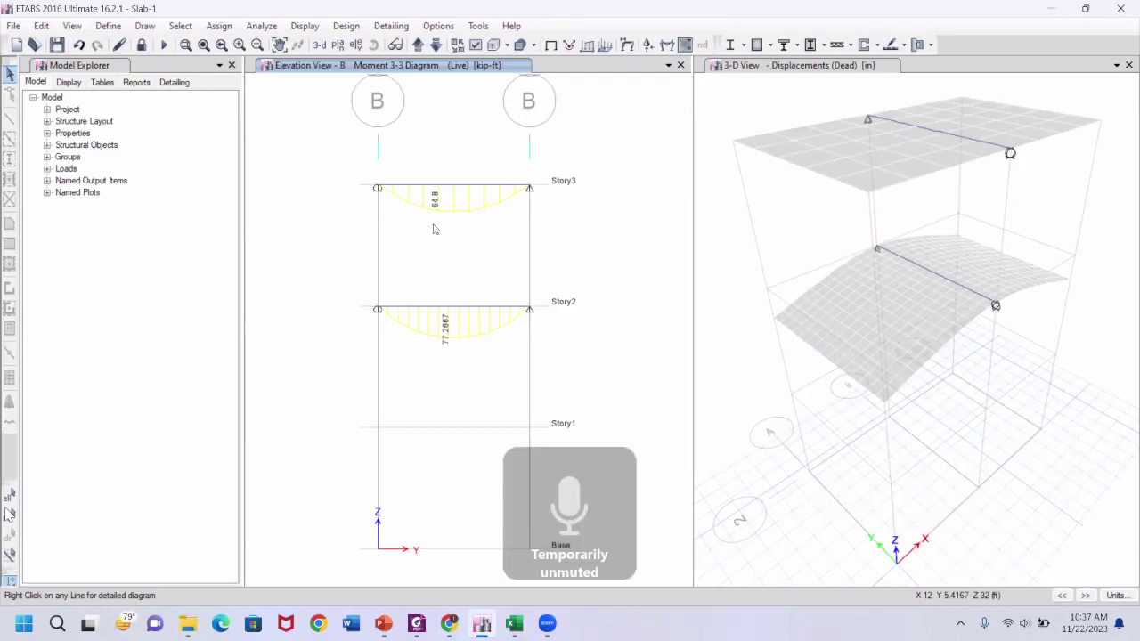
key(space)
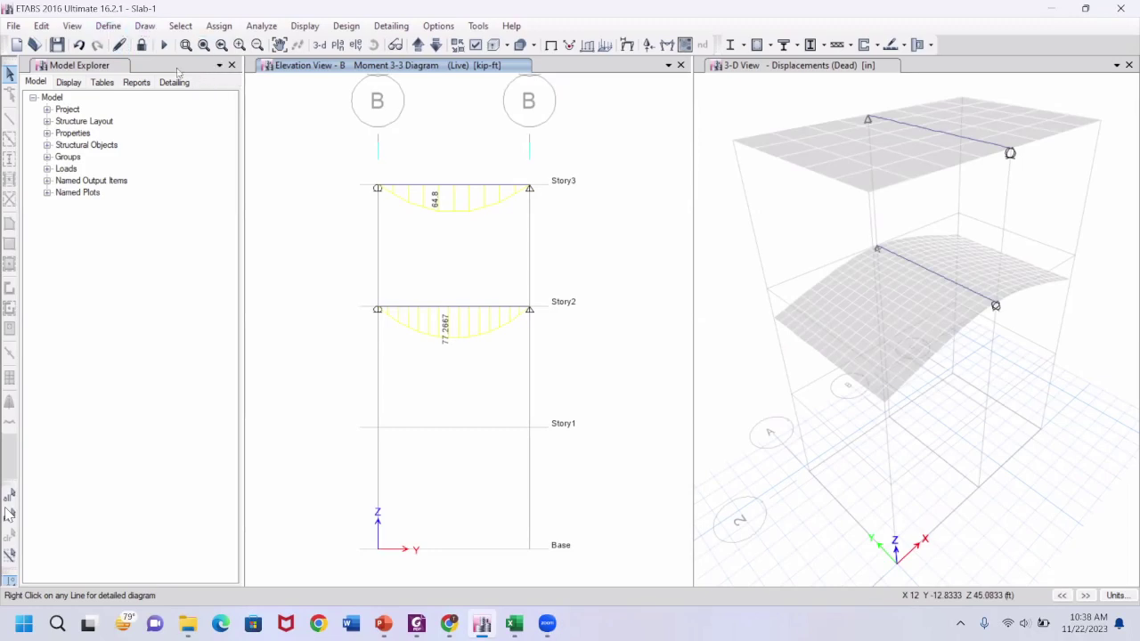
Try to rerun the analysis, and unlock the model, accepting deletion of the analysis results
click(164, 45)
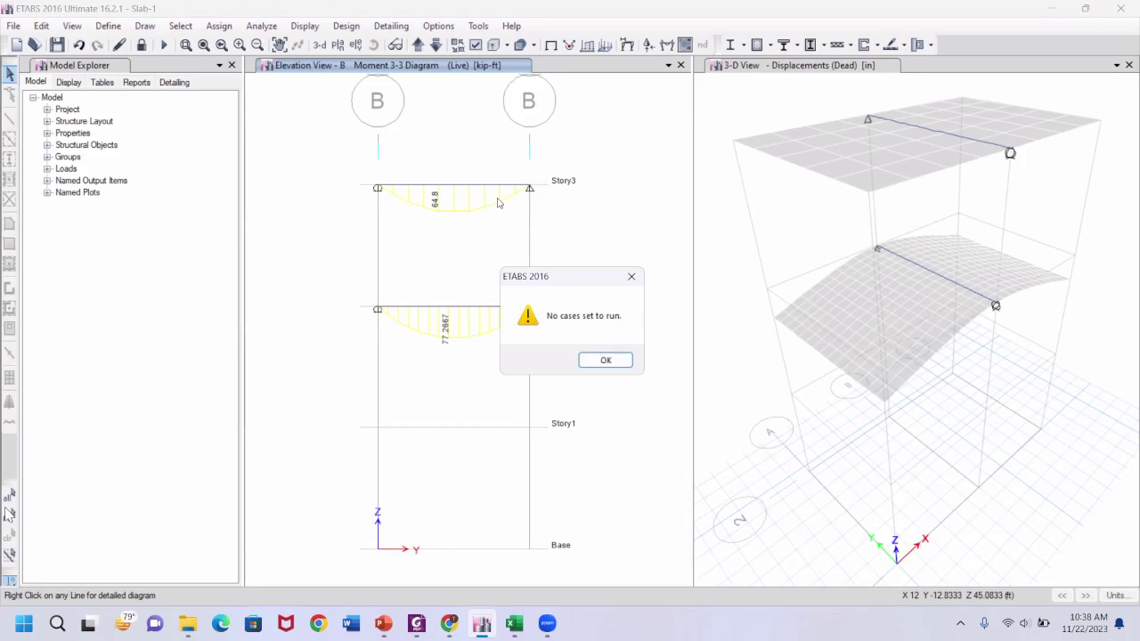
click(603, 359)
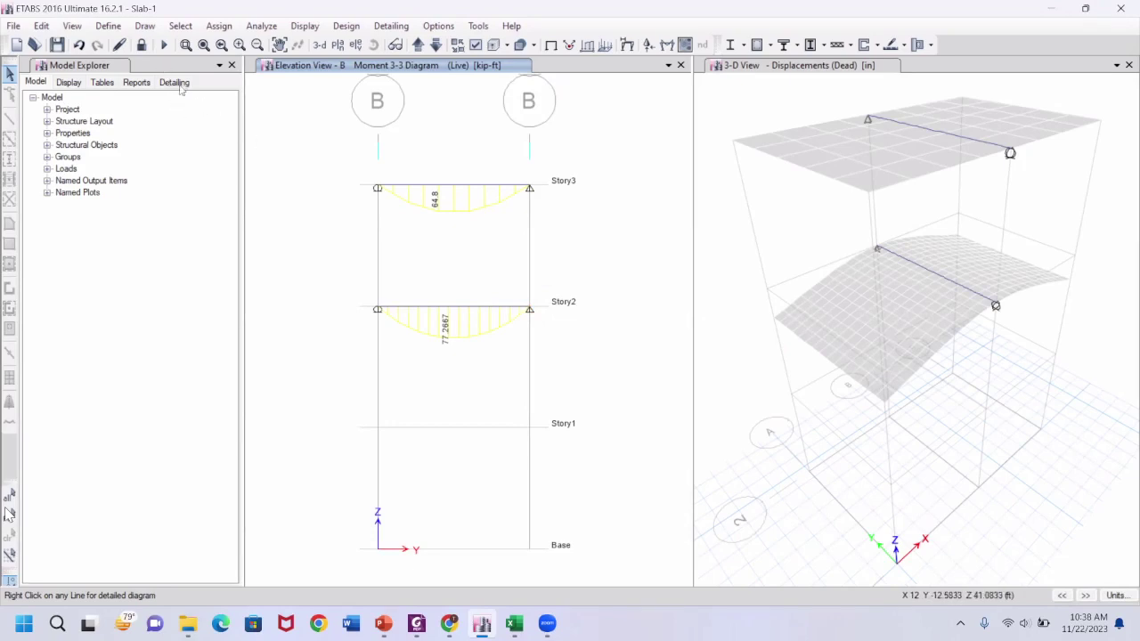
click(141, 44)
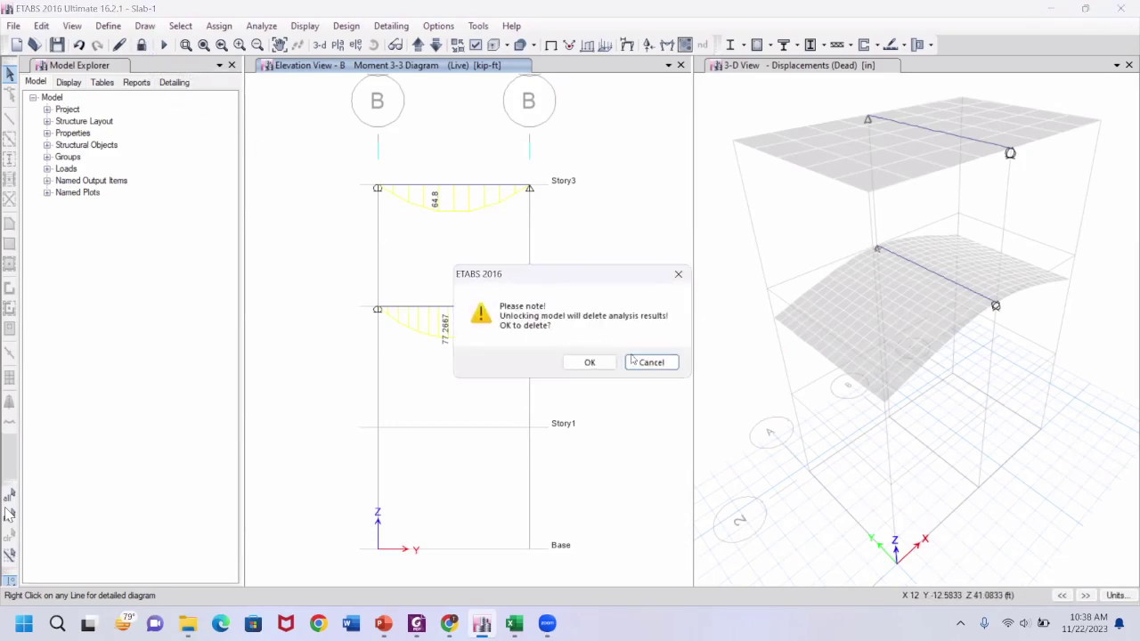
click(590, 363)
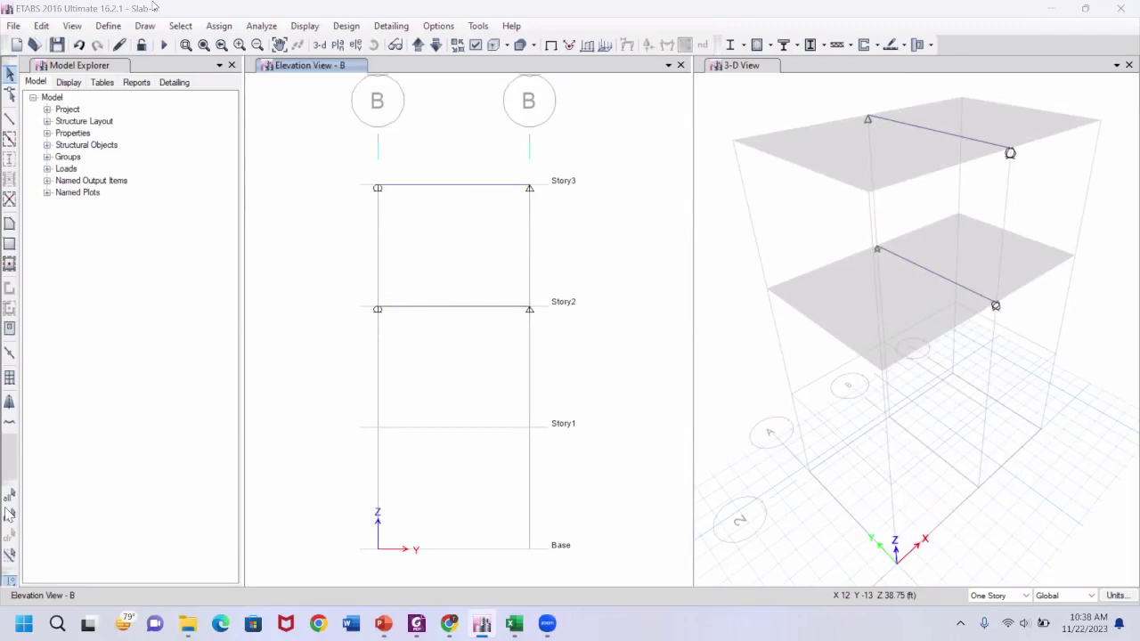
Start a frame point load assignment for the Story3 beam on elevation B, using the Live pattern and the Moments load type
click(220, 26)
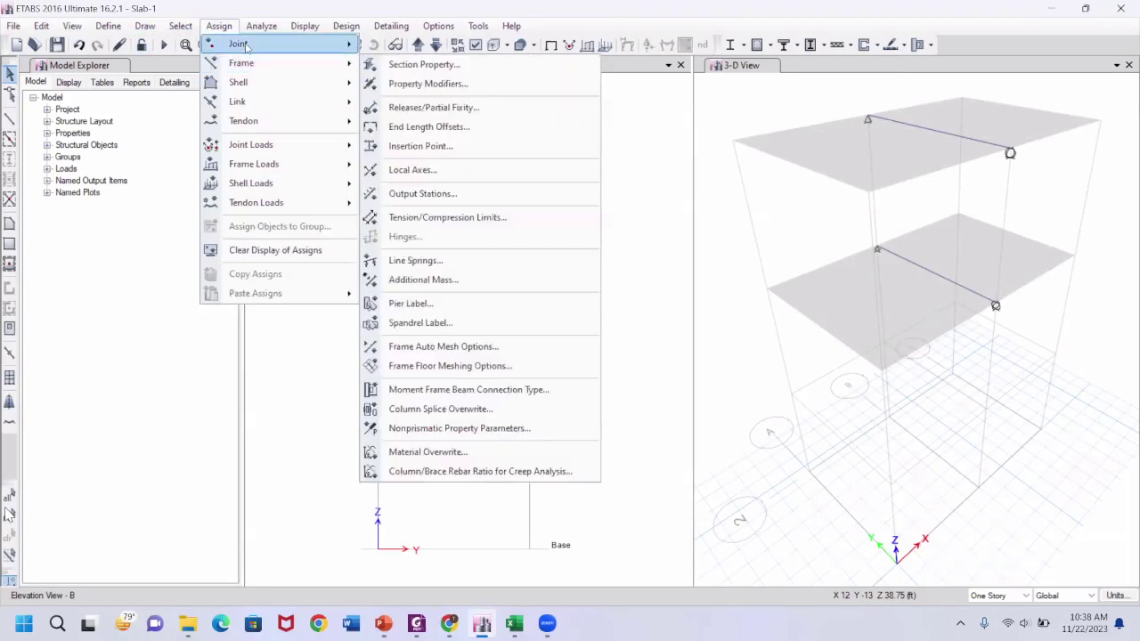
click(424, 188)
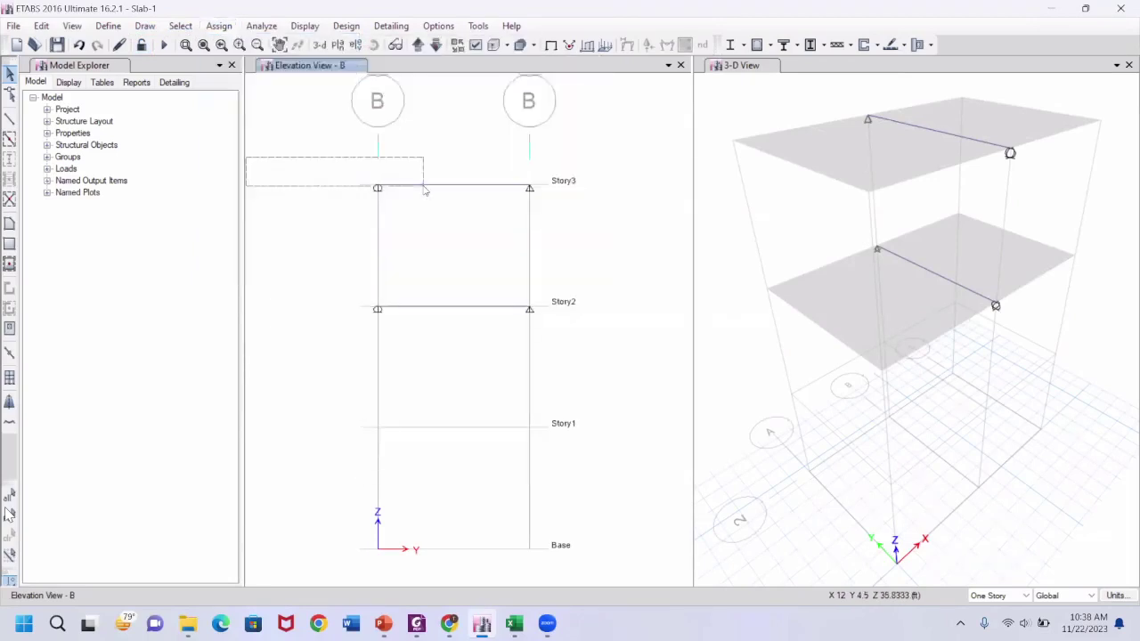
drag(424, 189, 425, 188)
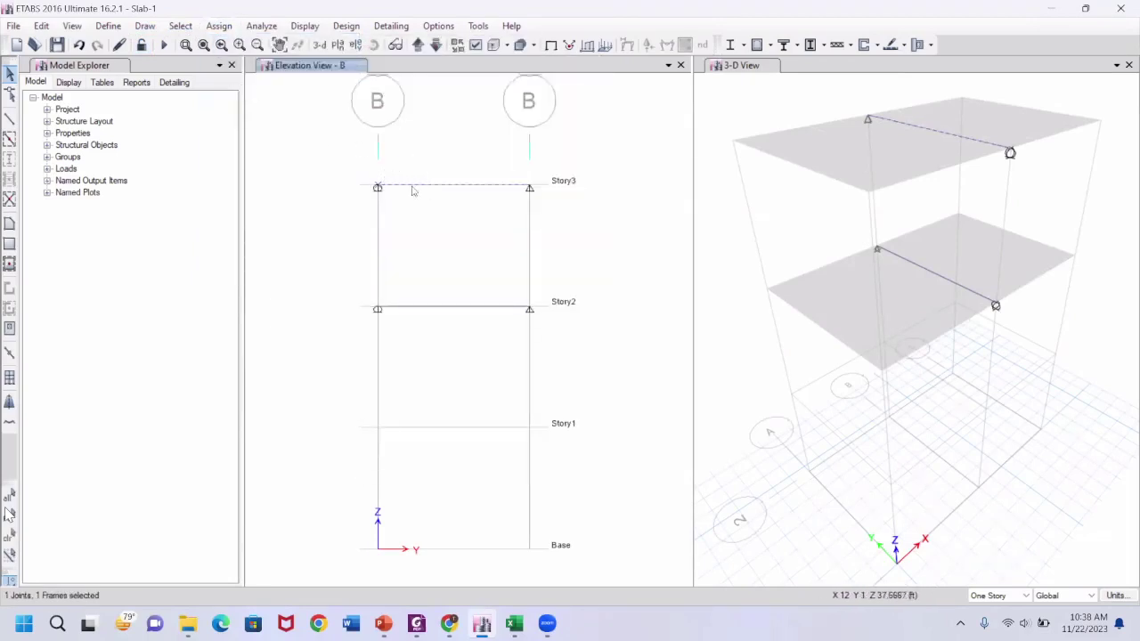
click(218, 27)
mouse_move(240, 64)
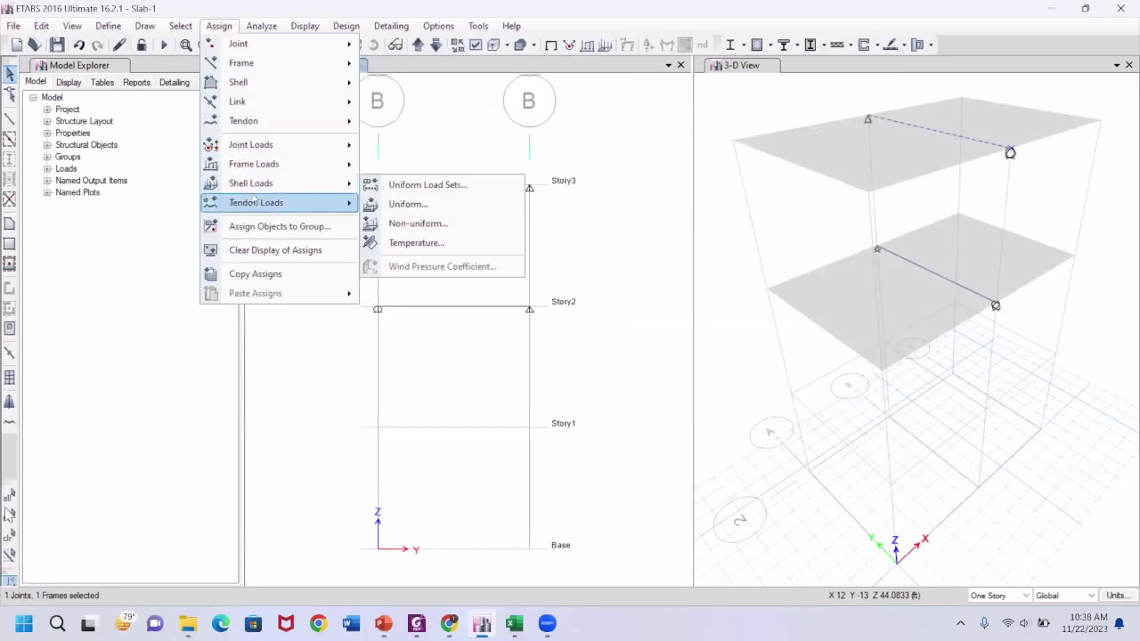
mouse_move(270, 164)
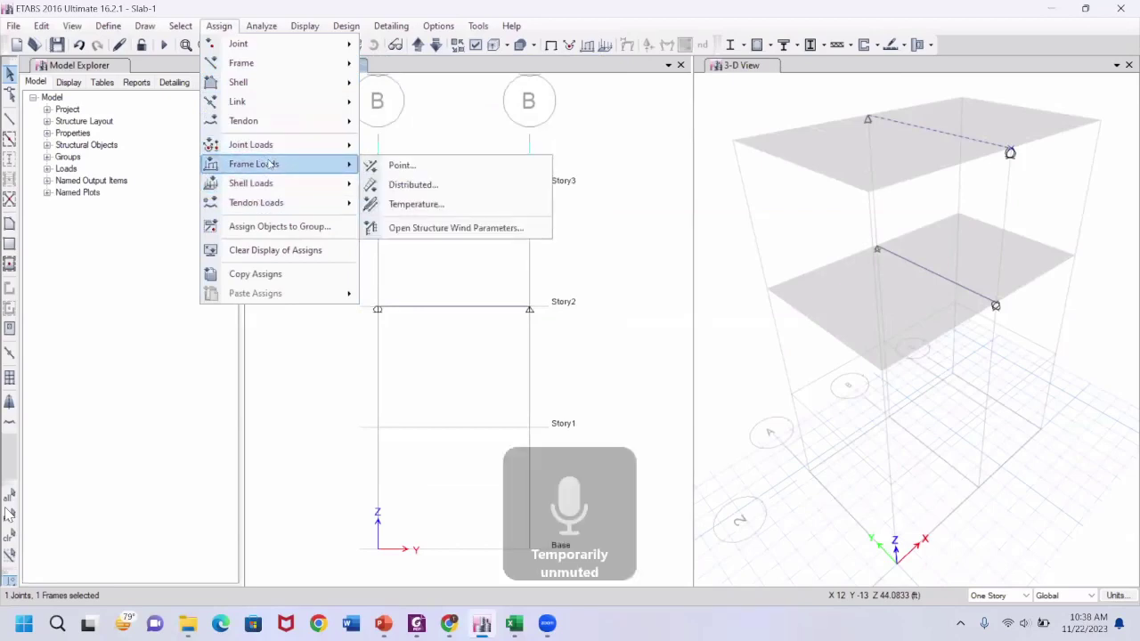
click(423, 170)
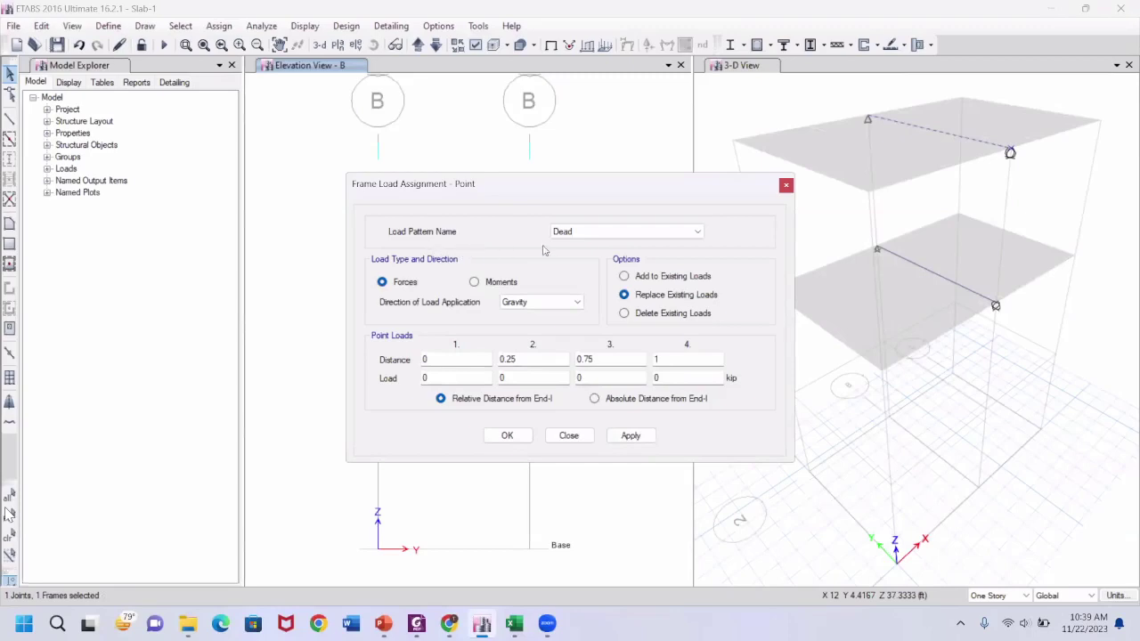
click(590, 233)
click(592, 258)
click(475, 283)
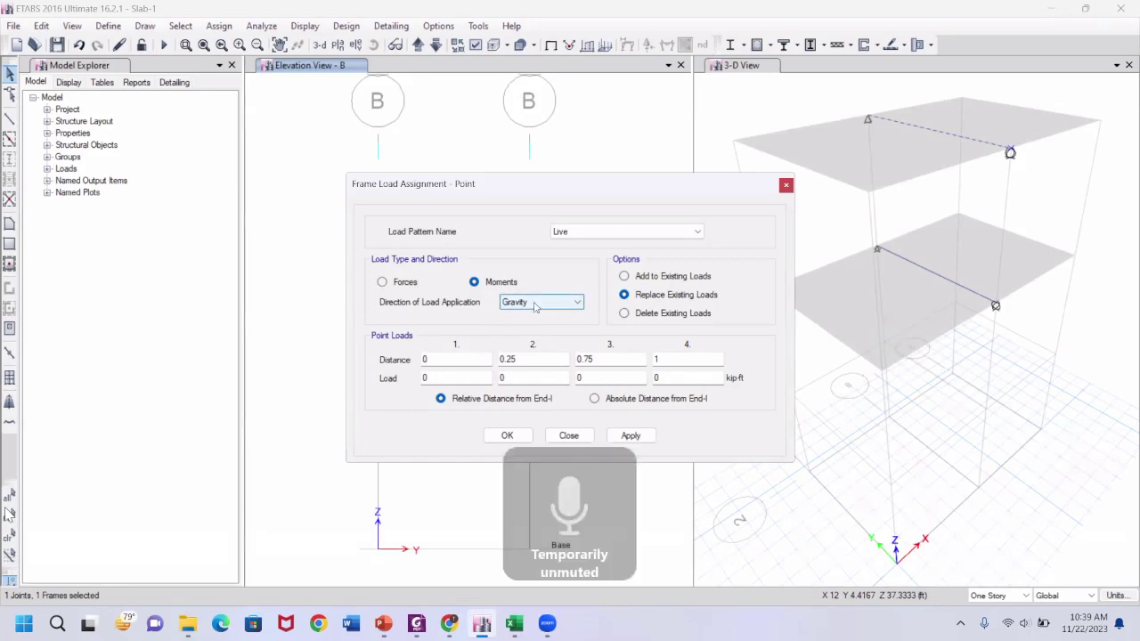
drag(519, 186, 580, 408)
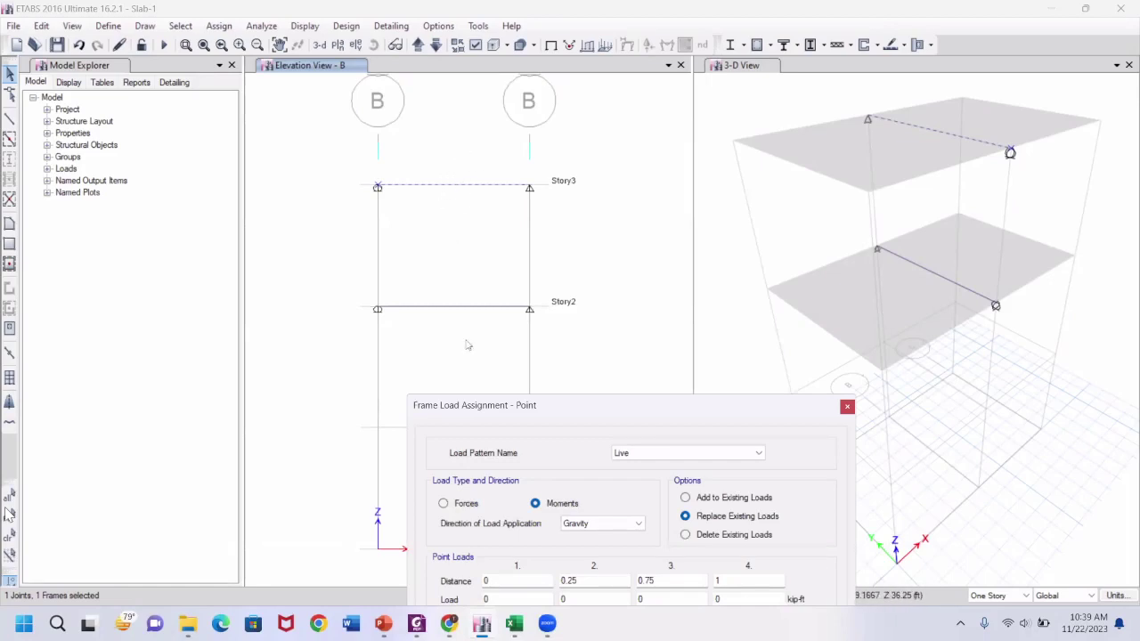
Switch to PowerPoint and sketch a curved moment arrow around the beam on slide 6 with a thinner black pen
click(383, 624)
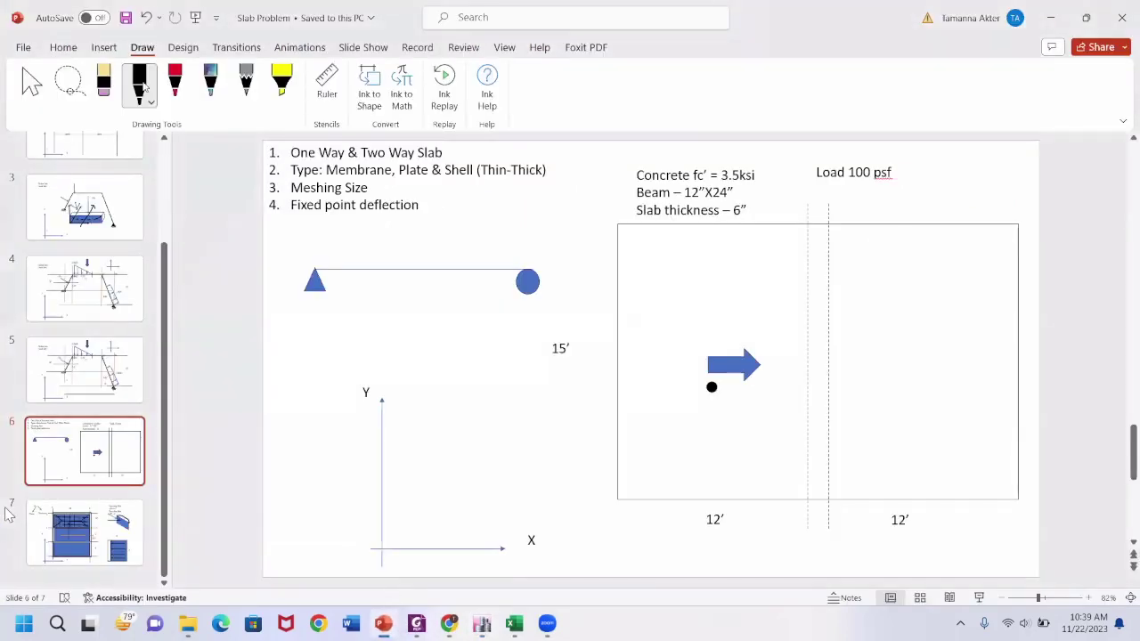
click(140, 85)
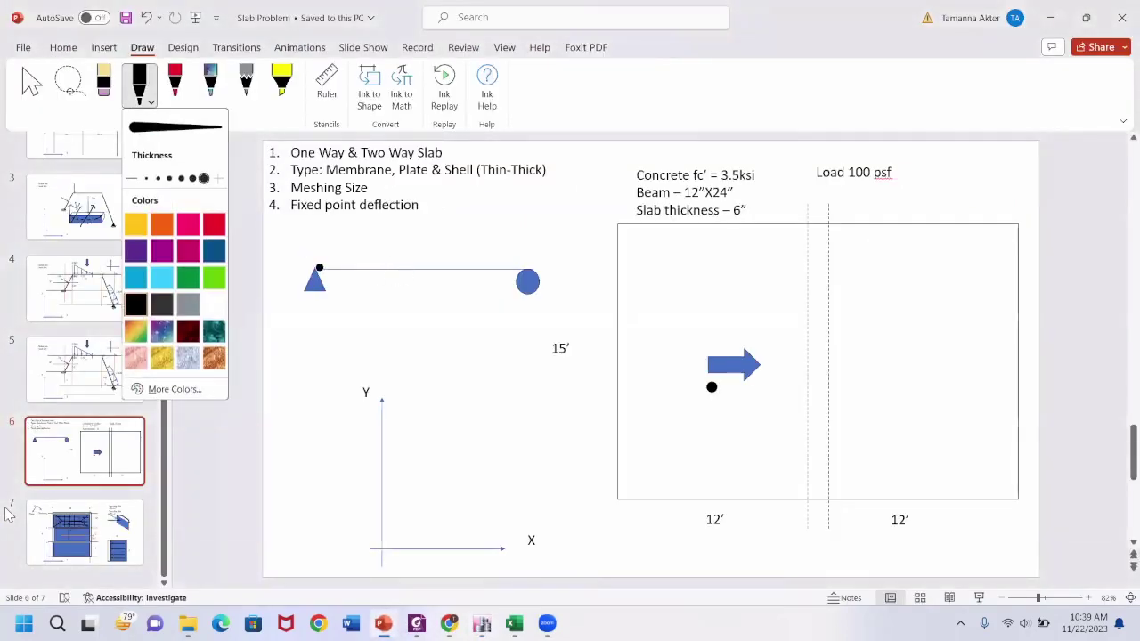
click(158, 178)
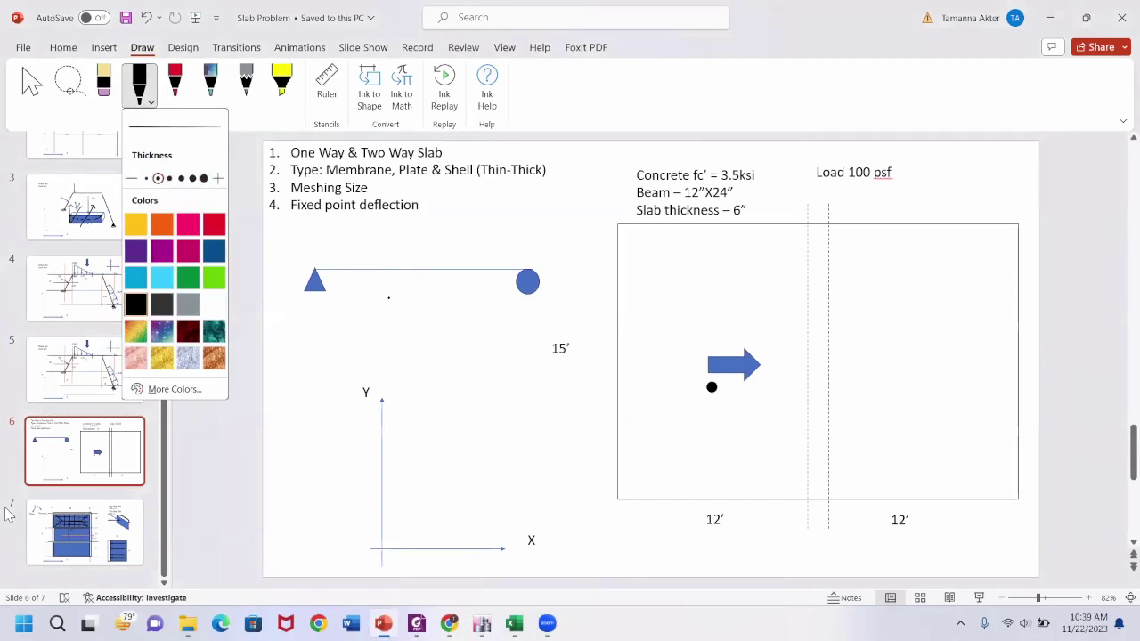
click(401, 294)
mouse_move(400, 294)
mouse_down()
mouse_move(392, 260)
mouse_move(420, 251)
mouse_up()
mouse_move(421, 250)
mouse_down()
mouse_move(425, 263)
mouse_move(432, 251)
mouse_up()
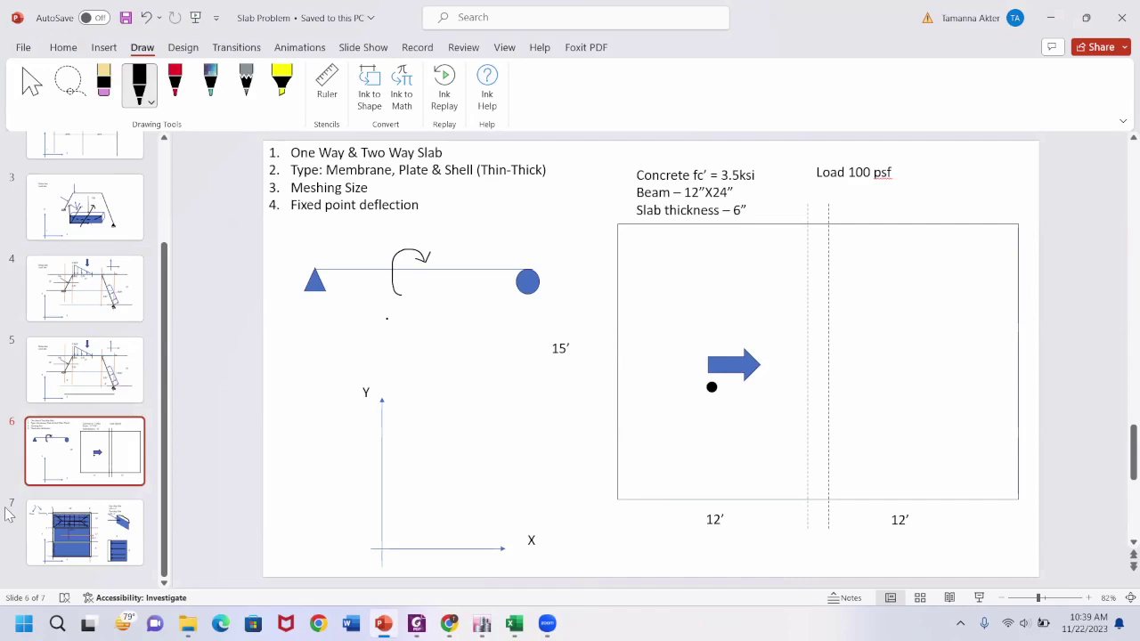
Sketch a double-headed moment vector along the slide 6 beam, pointing toward the triangular support, and return to ETABS
key(space)
mouse_move(349, 272)
mouse_down()
mouse_move(372, 271)
mouse_move(332, 274)
mouse_move(356, 283)
mouse_up()
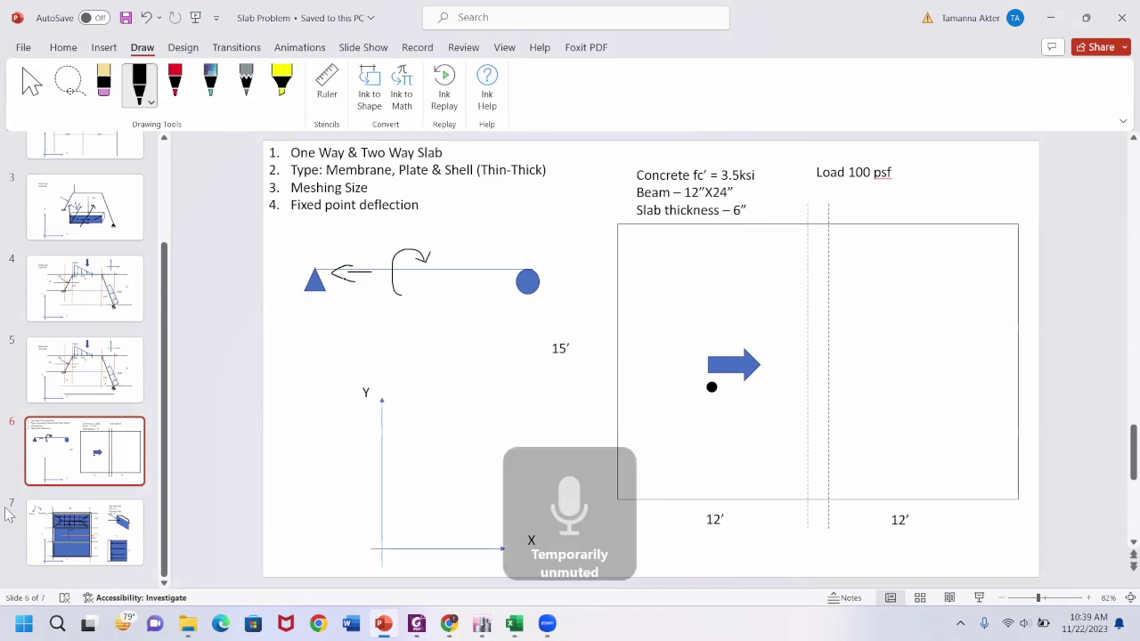
click(420, 282)
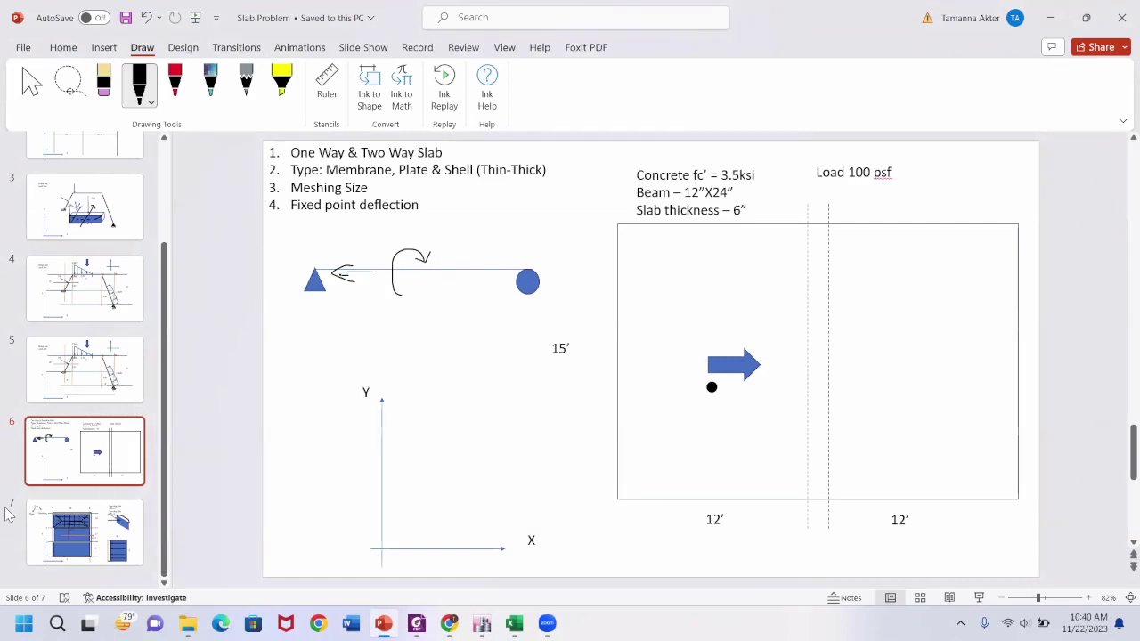
key(space)
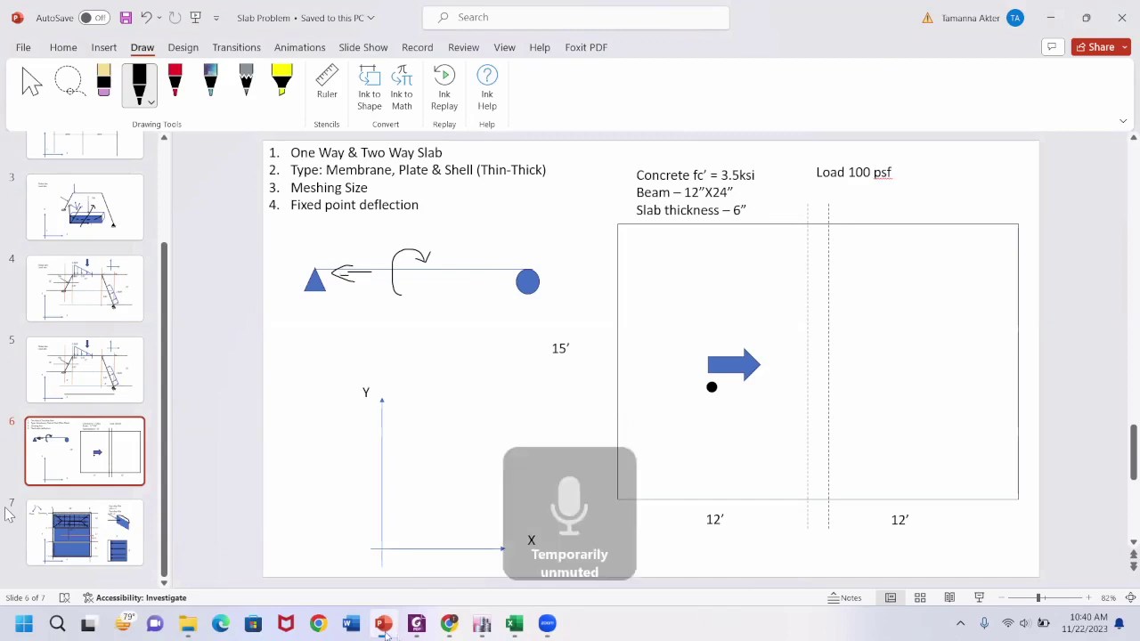
click(383, 624)
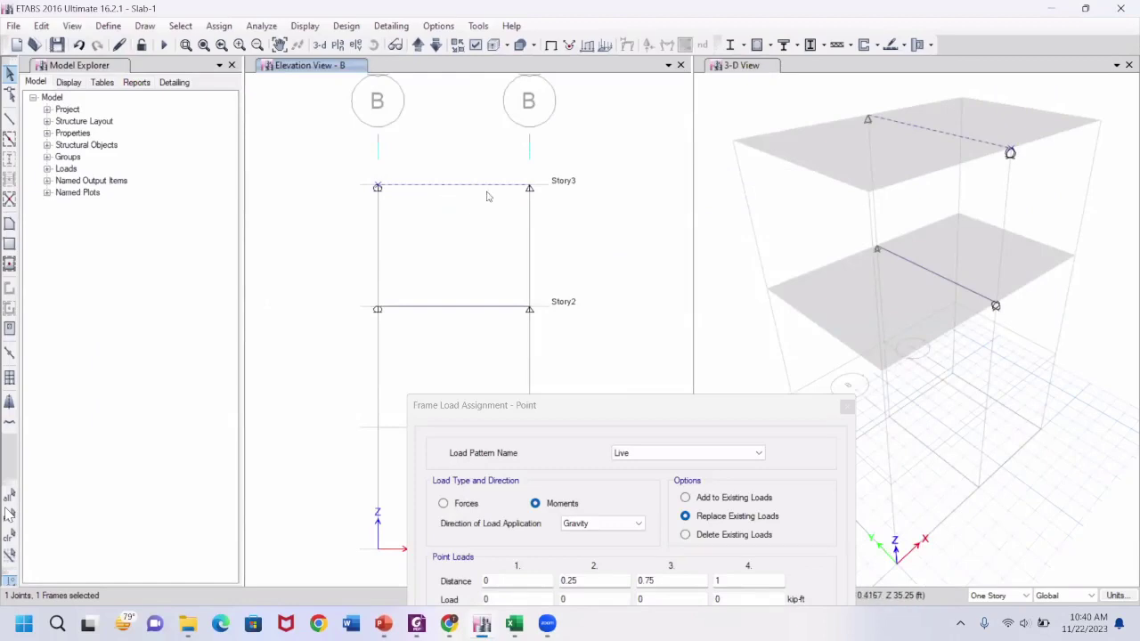
Set the Live point moment's direction of application on the Story3 beam to Local-1
drag(580, 410, 607, 331)
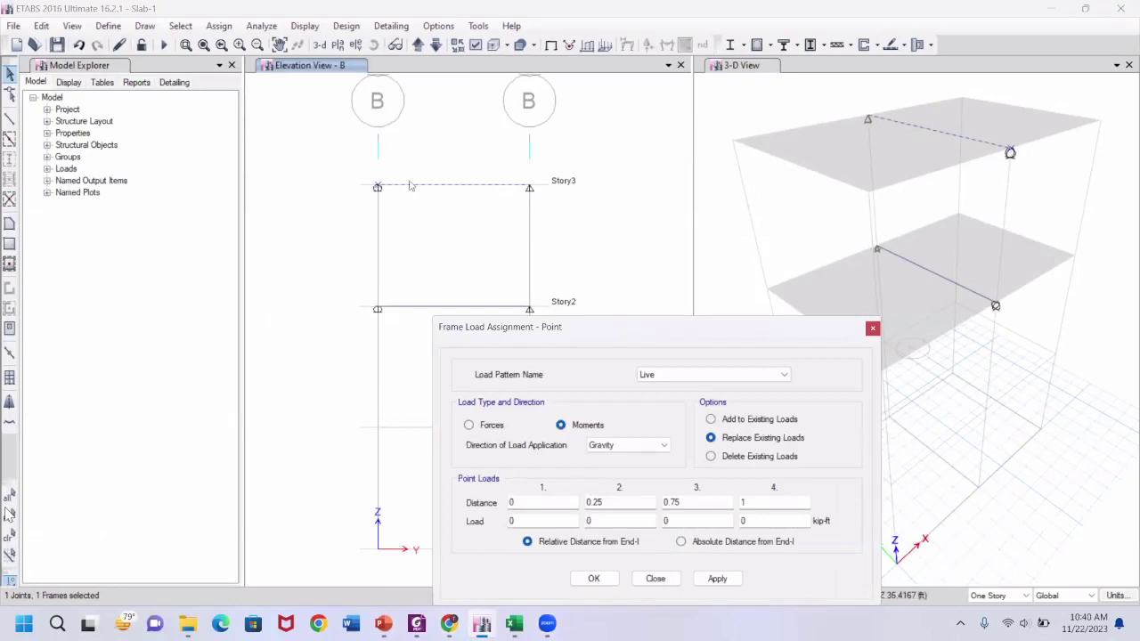
click(649, 450)
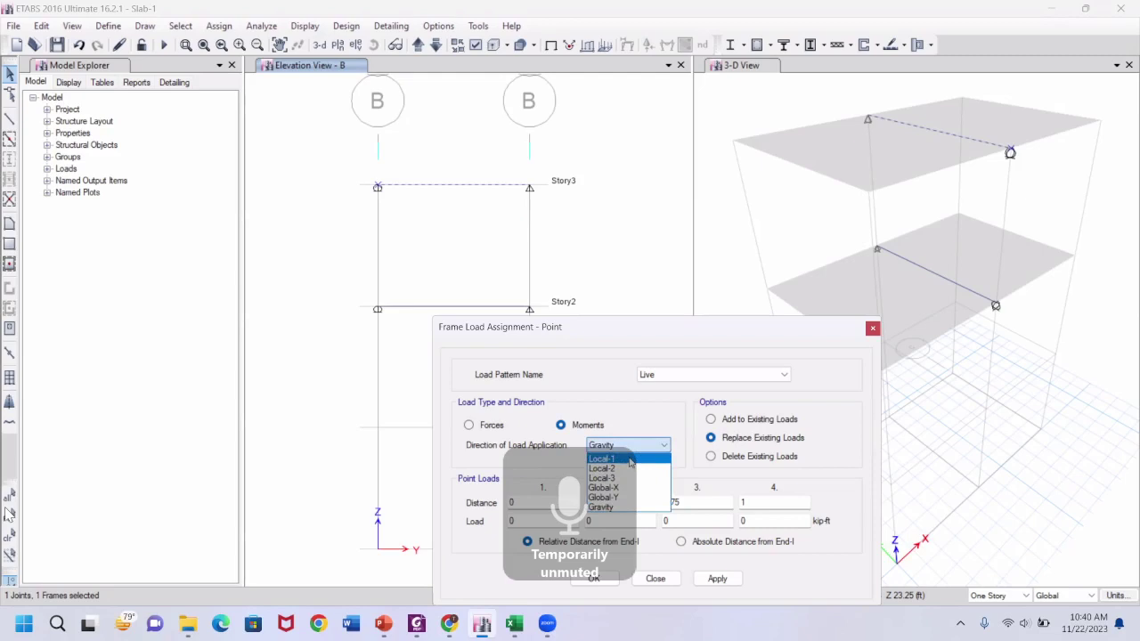
click(630, 460)
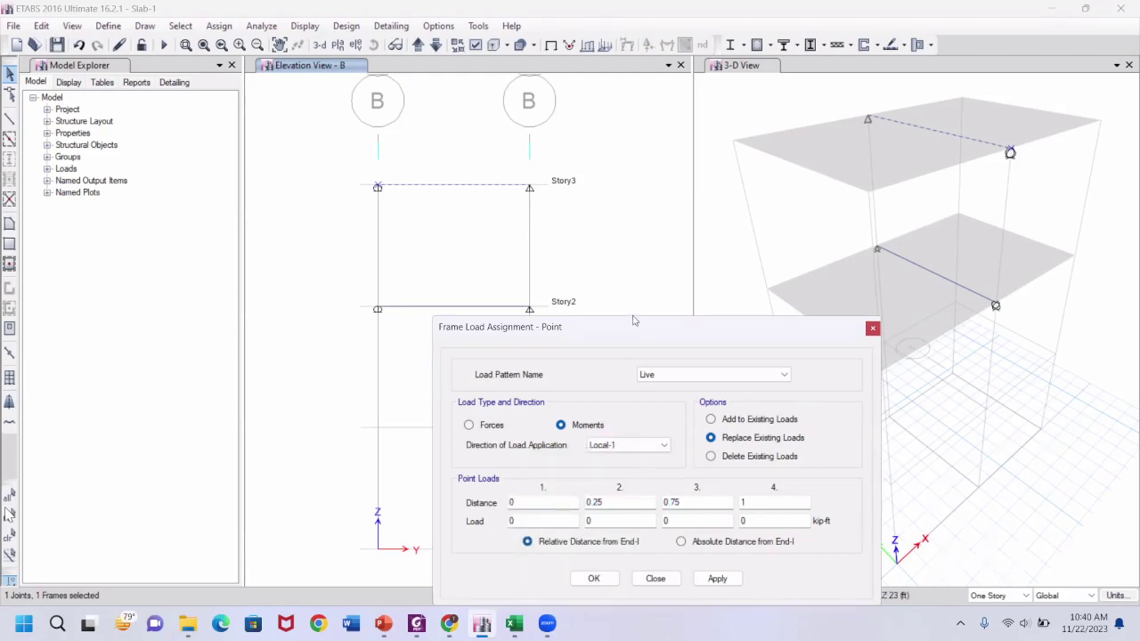
drag(635, 321, 646, 230)
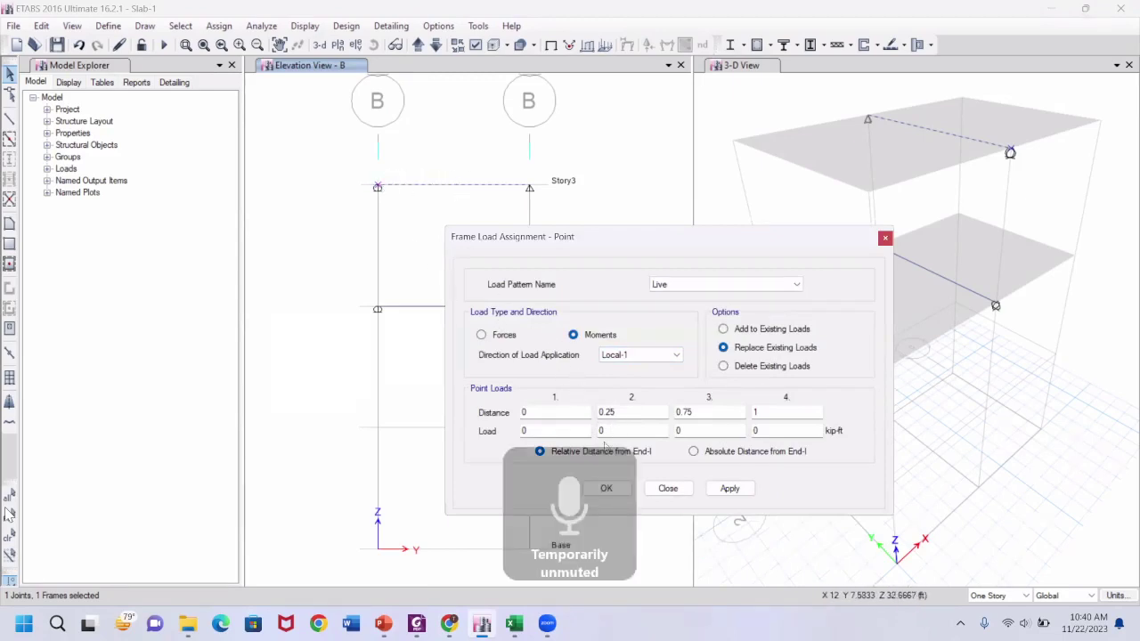
Apply a 20 kip-ft Live point moment at relative distance 0.5 on the Story3 beam and finish the assignment
click(610, 411)
click(619, 431)
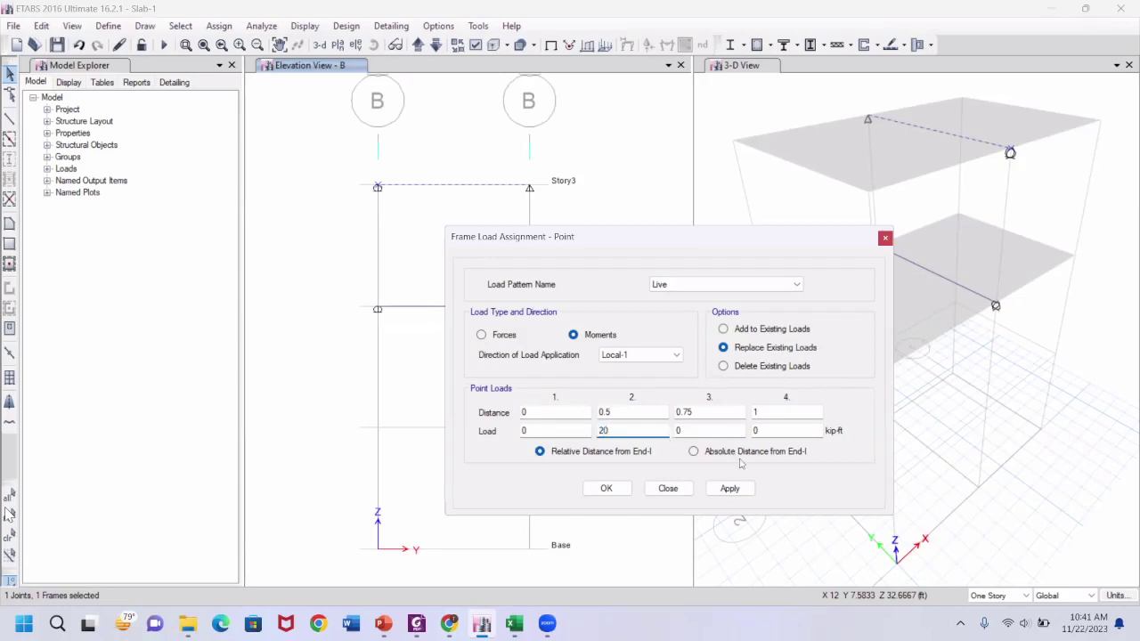
click(731, 489)
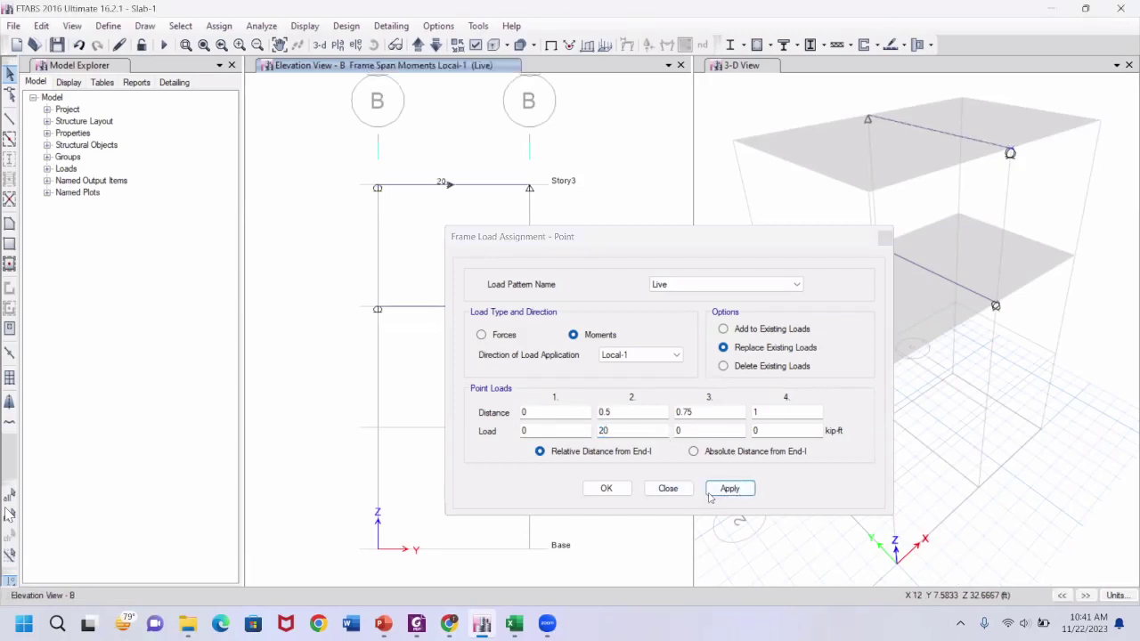
click(606, 488)
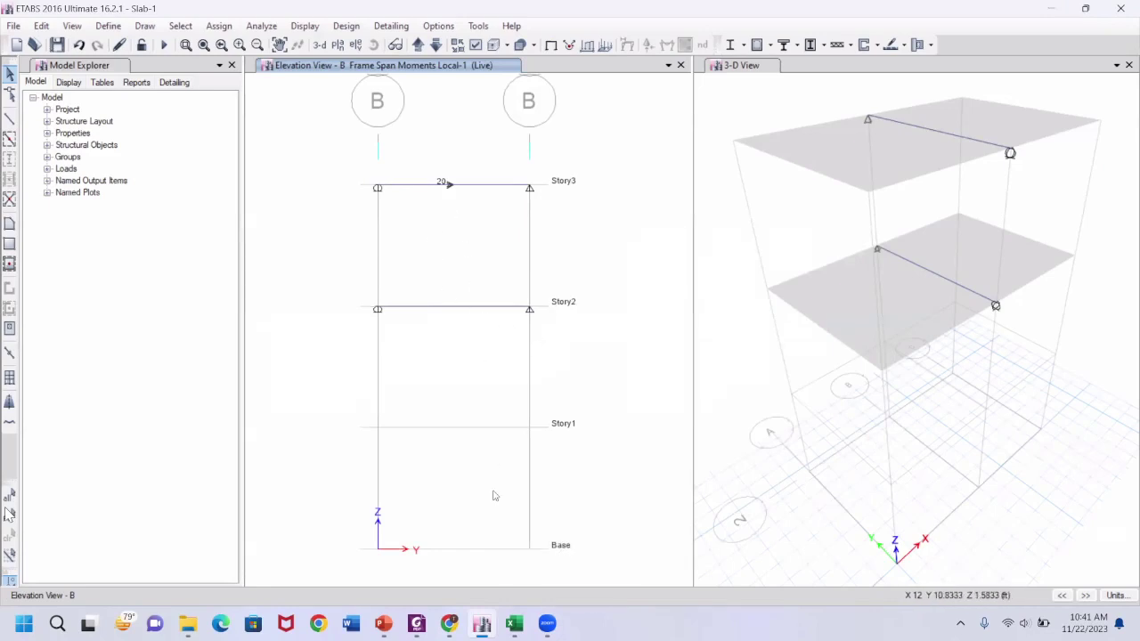
Check the moment vector sketch on PowerPoint slide 6, return to ETABS and save the model
mouse_move(389, 629)
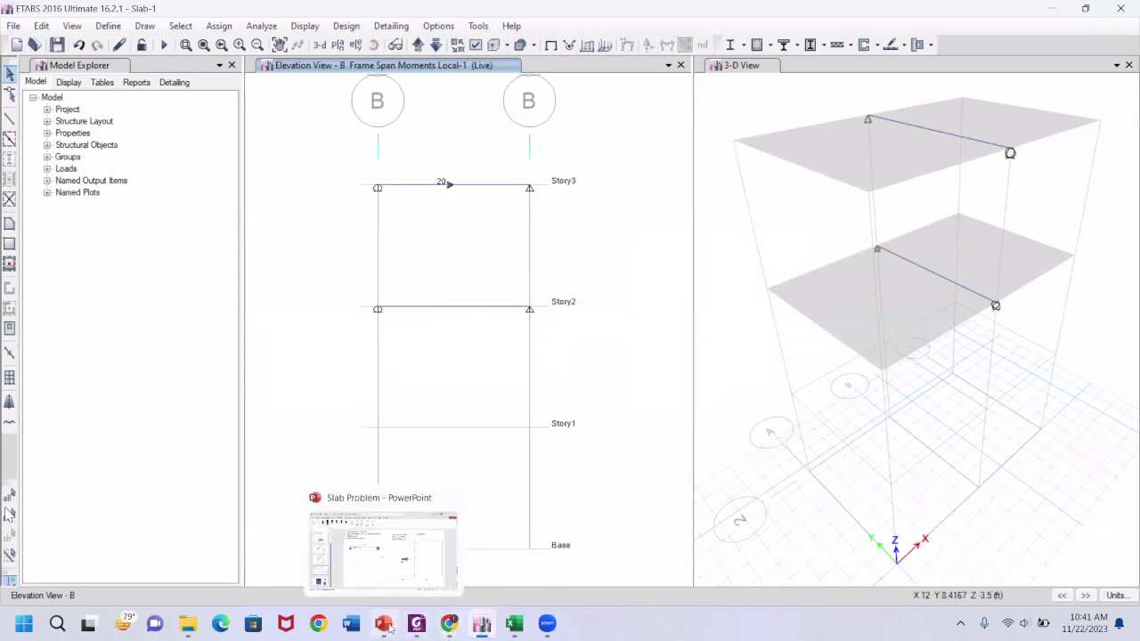
key(alt+Tab)
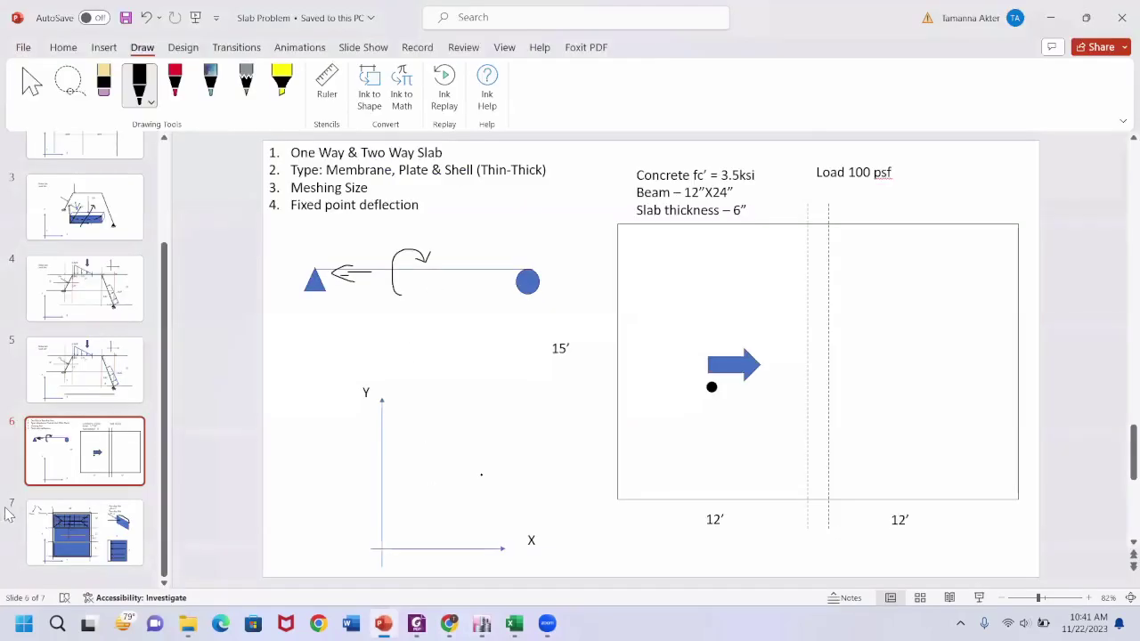
click(481, 623)
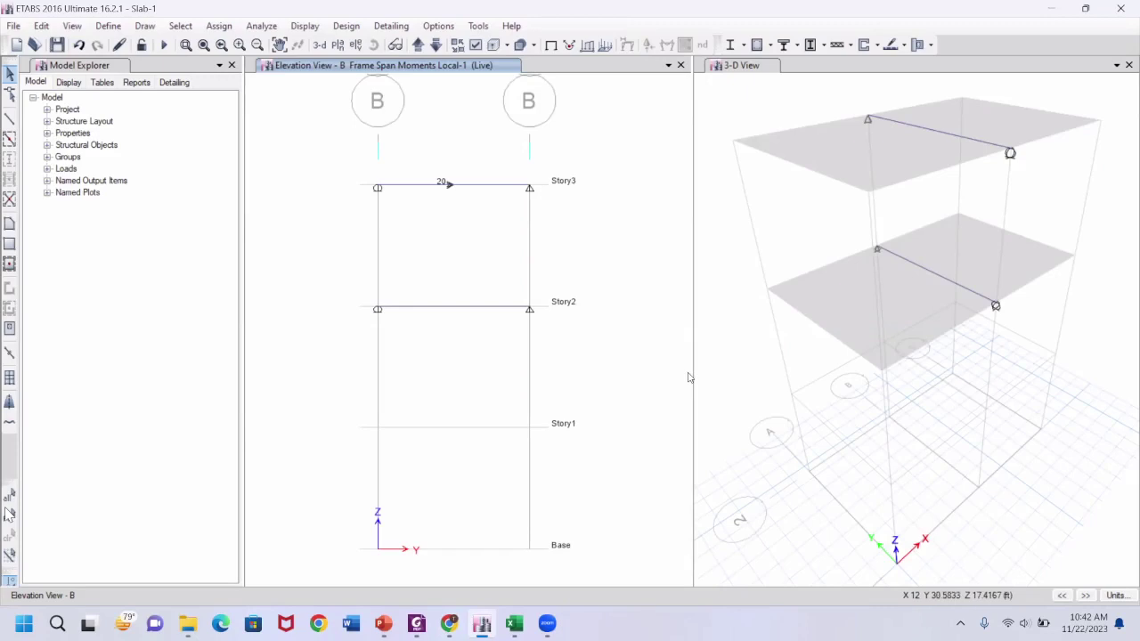
click(56, 45)
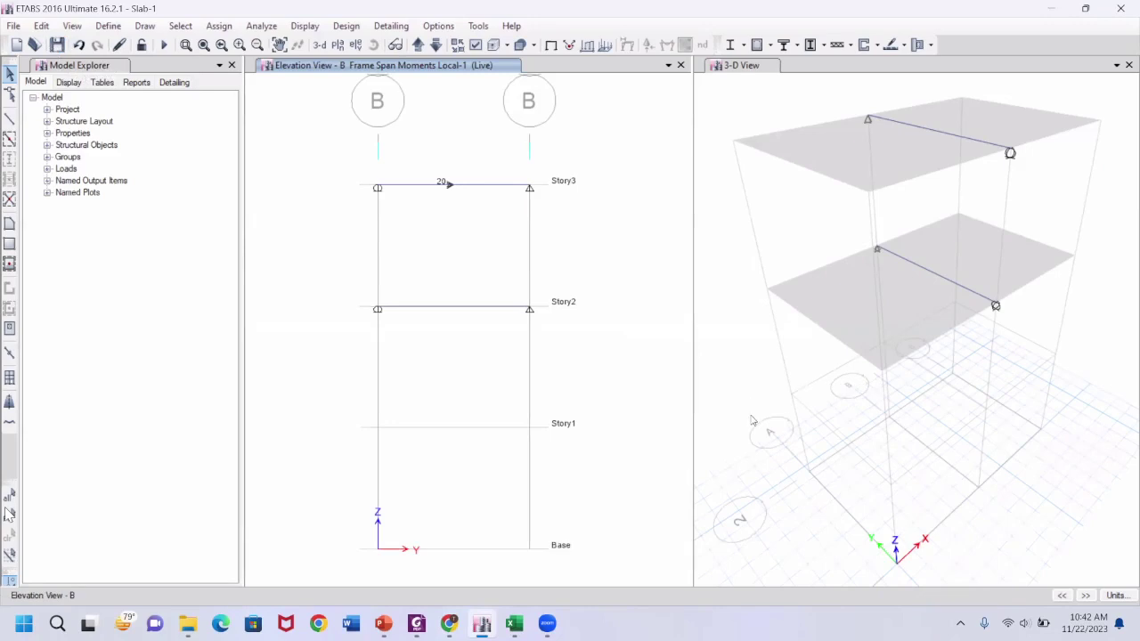
Switch to Foxit PhantomPDF and find the page 16 problem on the one-way slab's negative moment and the member-versus-shell comparison
mouse_move(482, 623)
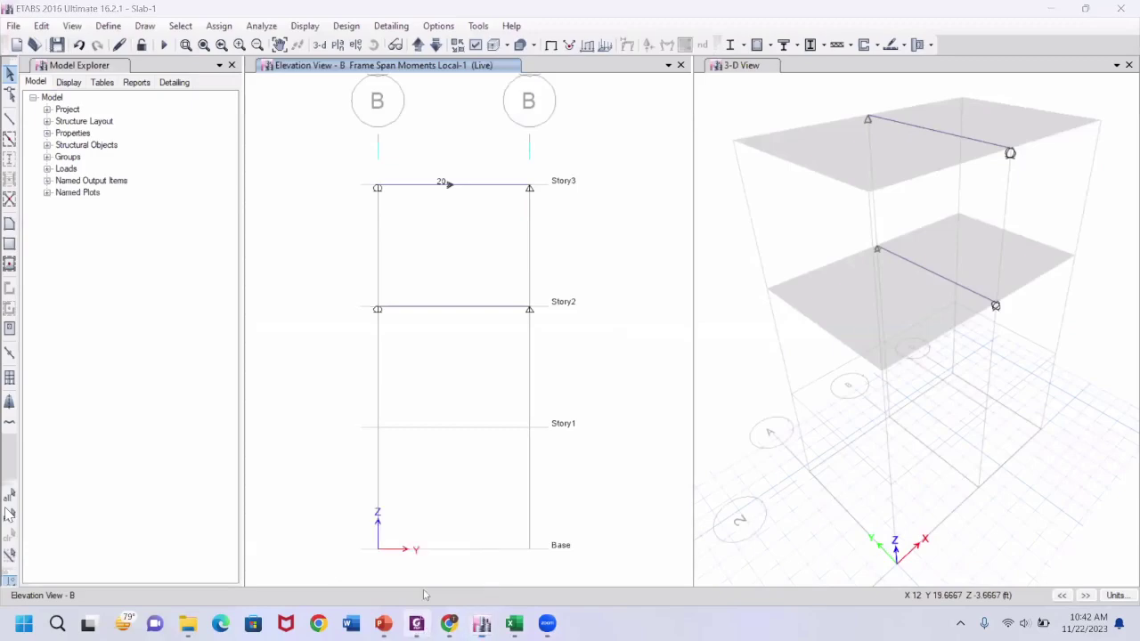
click(416, 623)
scroll(588, 263, down, 15)
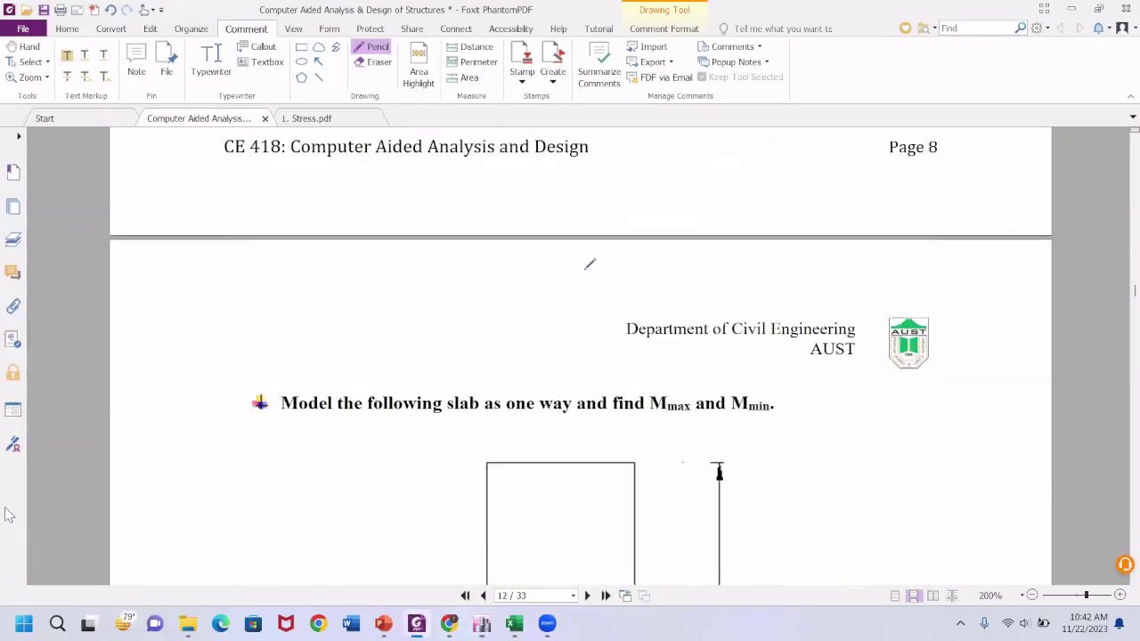
scroll(589, 263, up, 12)
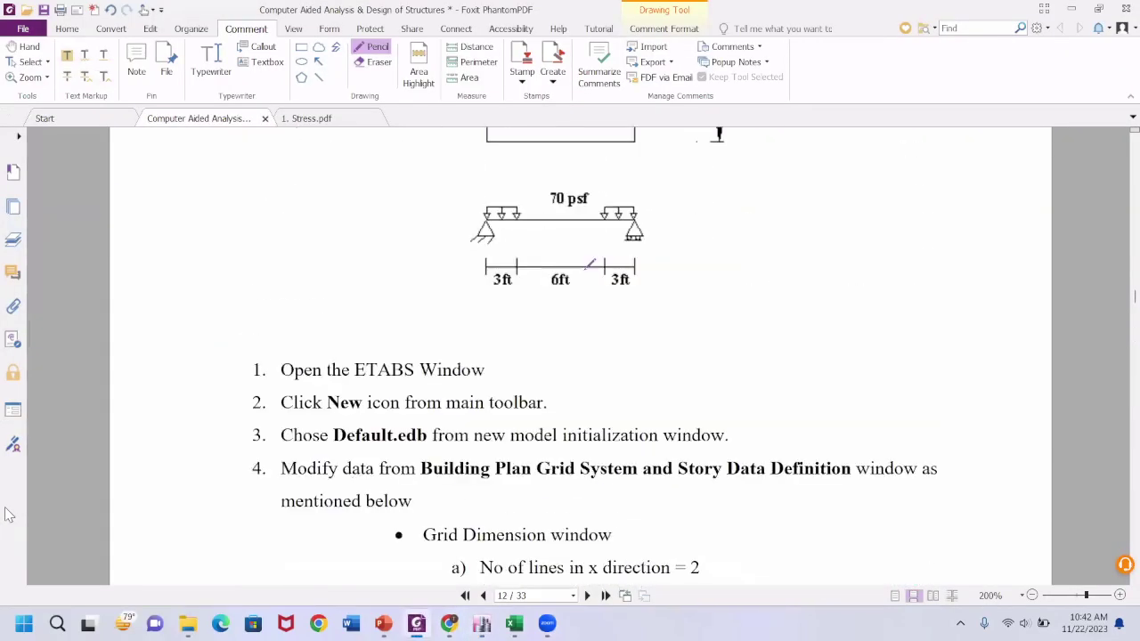
scroll(589, 264, down, 3)
scroll(588, 264, down, 5)
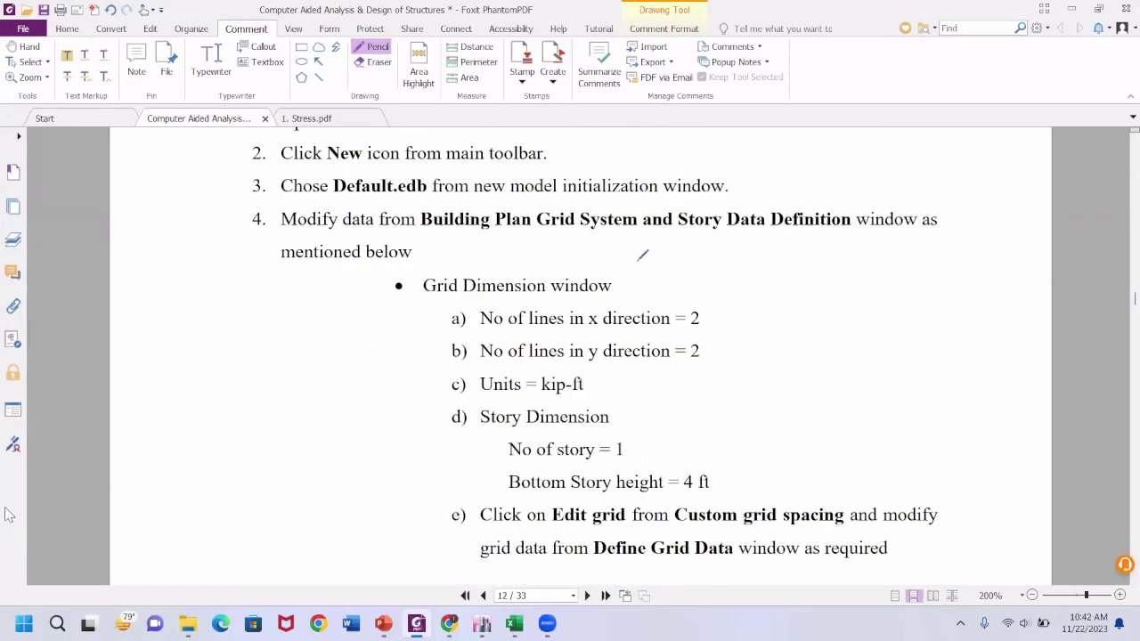
drag(1134, 299, 1133, 345)
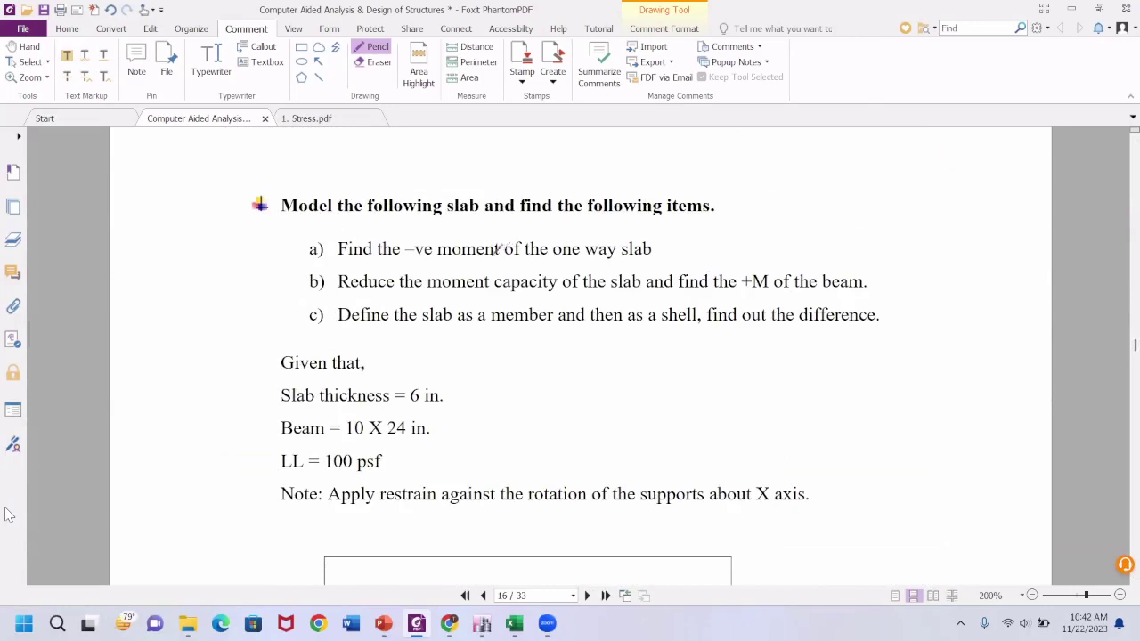
Underline "–ve moment of the one way slab" in item a and sketch an arched curve over a baseline beside it, circling its crest
mouse_move(415, 250)
mouse_down()
mouse_move(486, 267)
mouse_move(683, 259)
mouse_up()
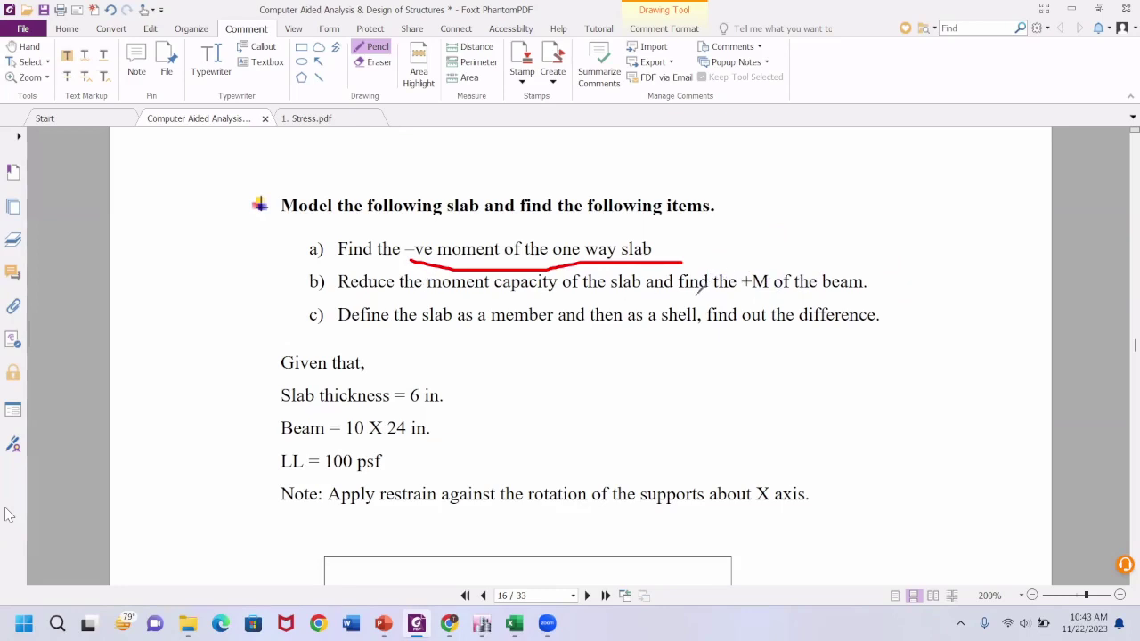
drag(732, 238, 865, 239)
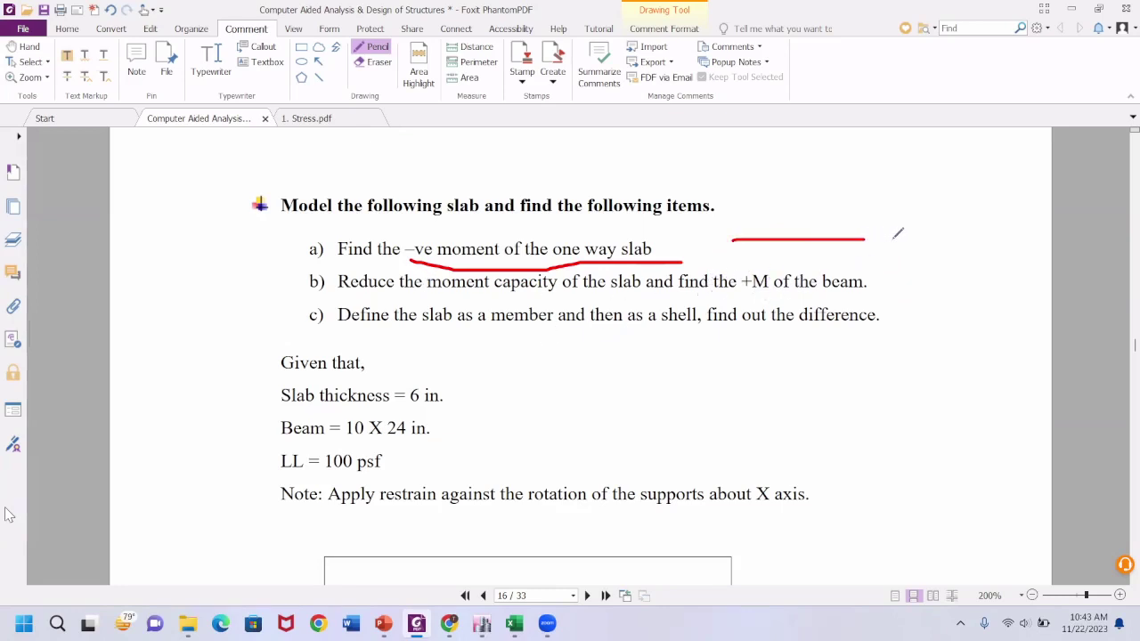
mouse_move(732, 239)
mouse_down()
mouse_move(769, 215)
mouse_move(815, 203)
mouse_move(848, 202)
mouse_move(893, 239)
mouse_up()
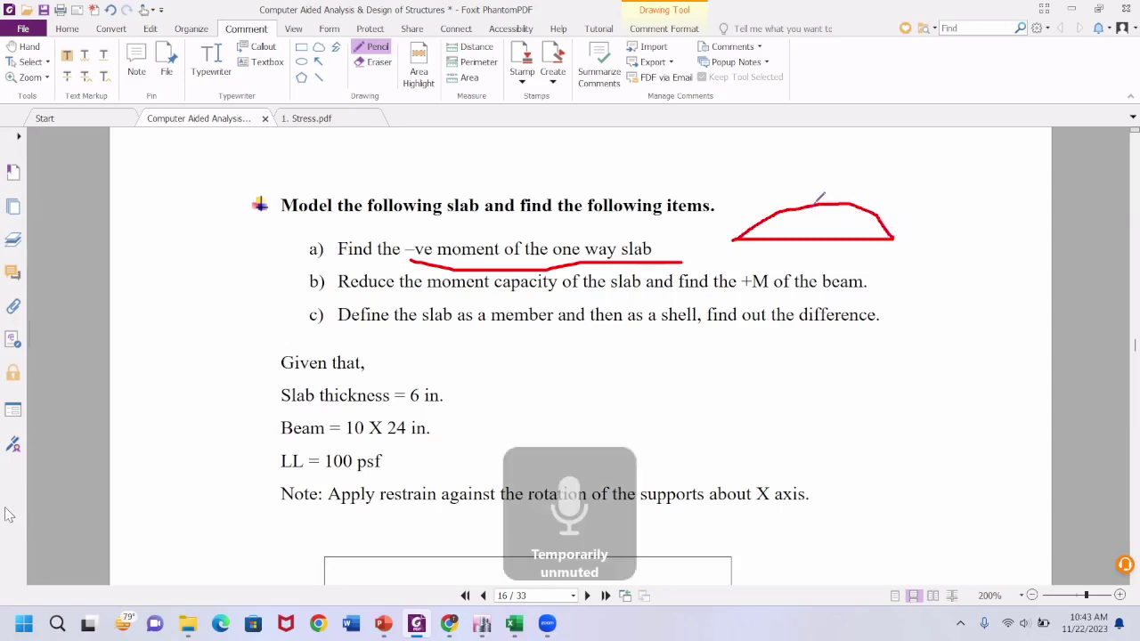
mouse_move(815, 185)
mouse_down()
mouse_move(842, 216)
mouse_move(848, 189)
mouse_move(820, 181)
mouse_move(808, 207)
mouse_up()
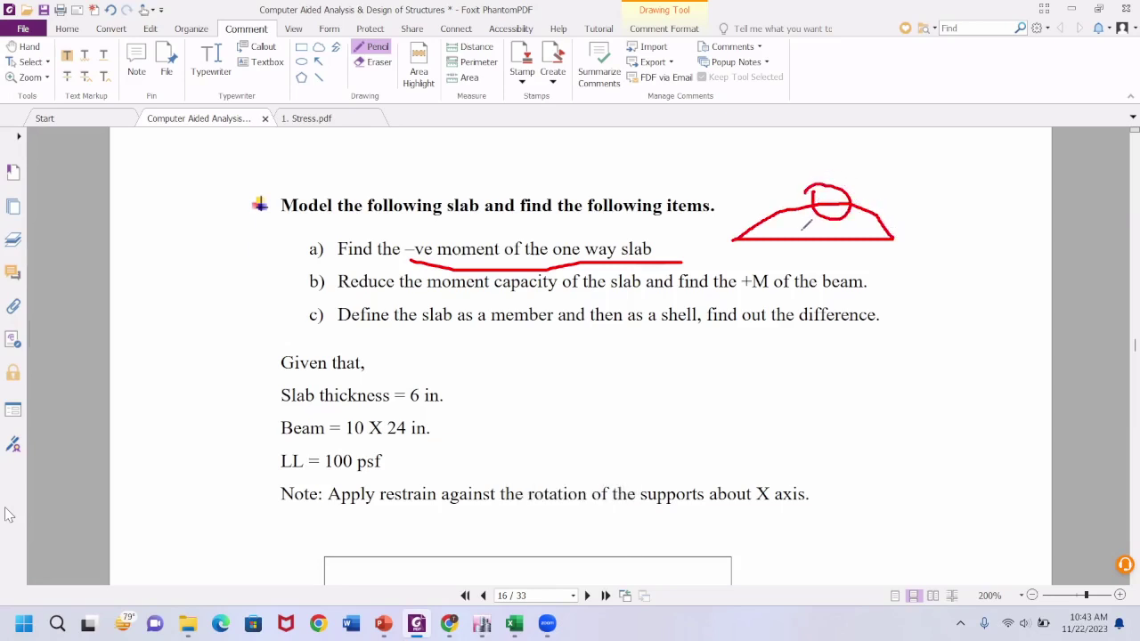
key(space)
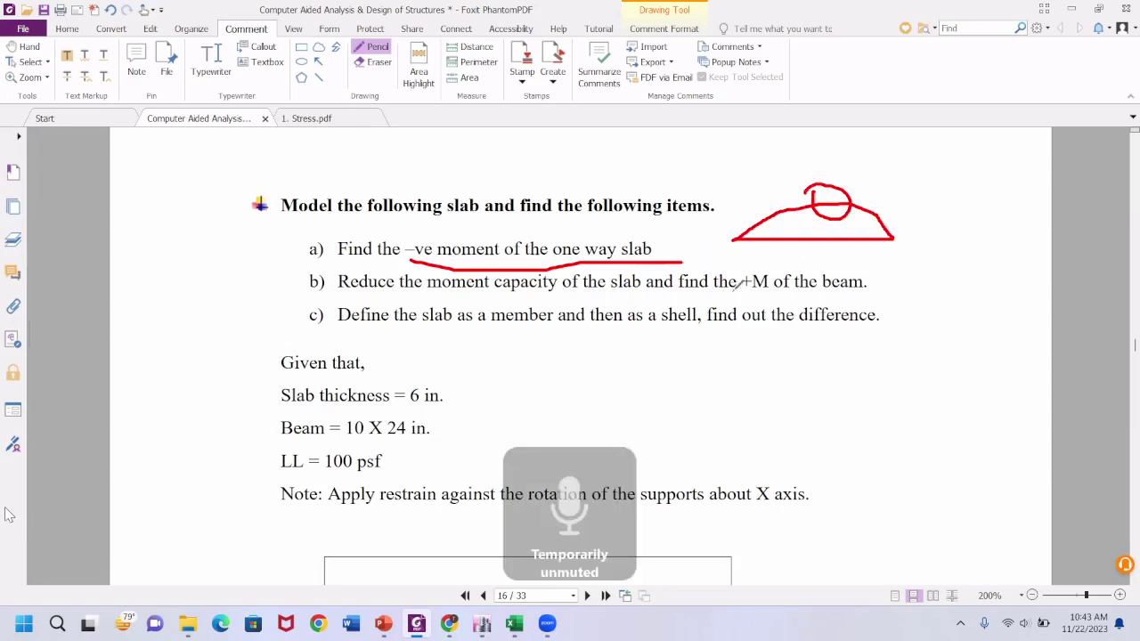
Underline "+M of the beam" in item b and sketch a sagging curve above the problem heading
drag(726, 287, 885, 285)
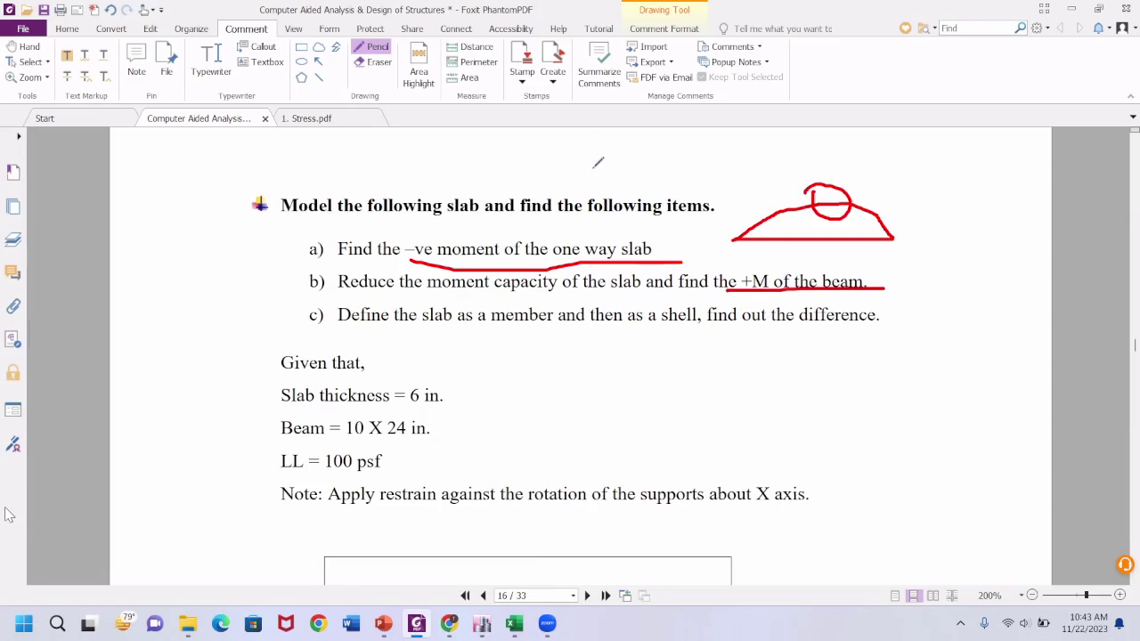
mouse_move(569, 149)
mouse_down()
mouse_move(634, 165)
mouse_move(685, 143)
mouse_up()
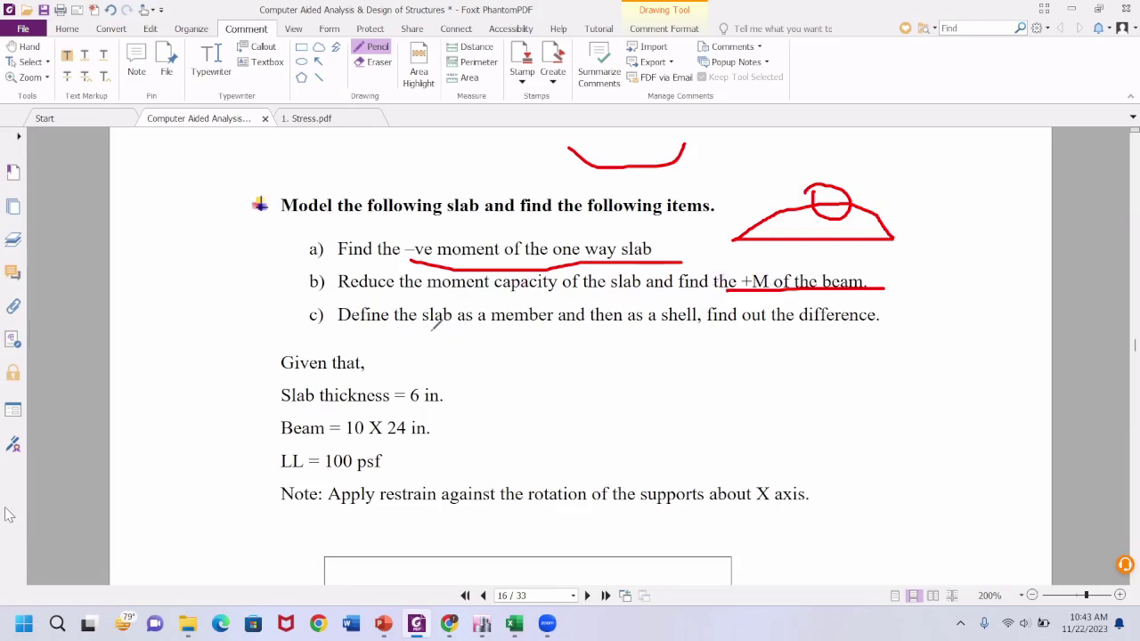
Underline "slab as a" in item c and circle the words "member" and "shell"
drag(429, 330, 513, 330)
drag(655, 325, 685, 320)
mouse_move(679, 304)
mouse_down()
mouse_move(684, 326)
mouse_move(694, 290)
mouse_move(653, 301)
mouse_up()
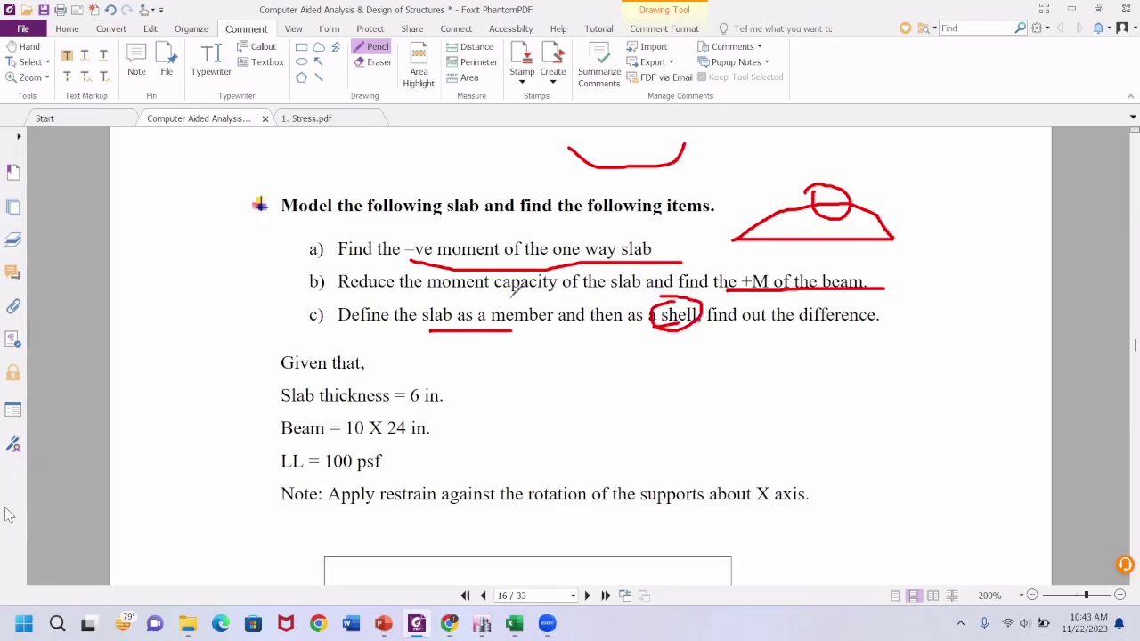
mouse_move(558, 301)
mouse_down()
mouse_move(525, 290)
mouse_move(501, 296)
mouse_move(483, 327)
mouse_move(532, 336)
mouse_move(557, 299)
mouse_up()
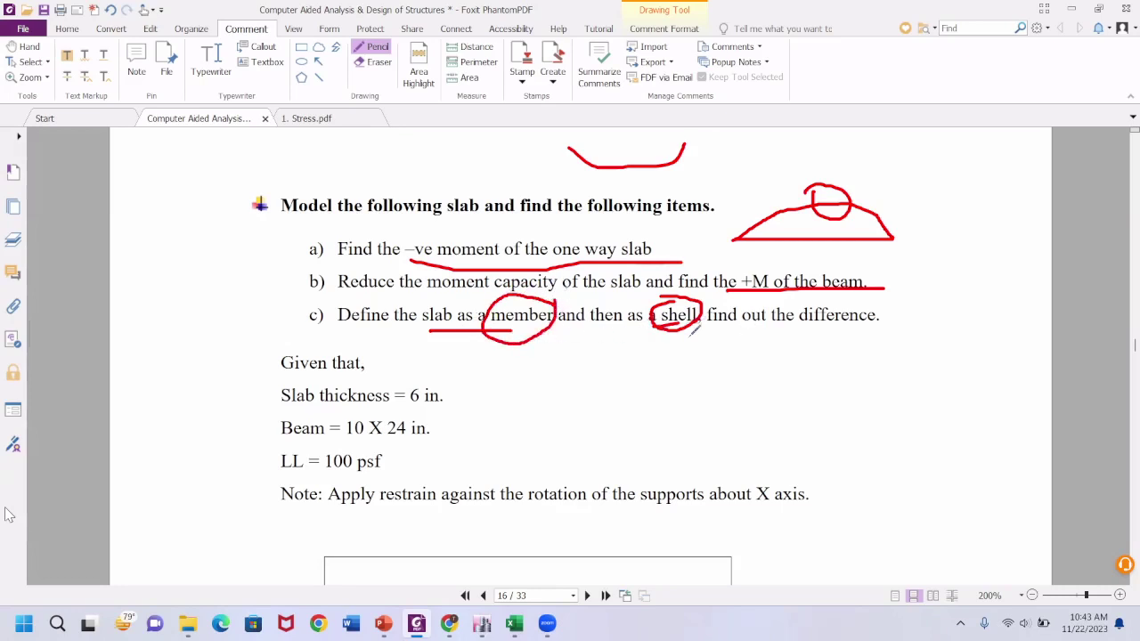
scroll(693, 331, down, 1)
scroll(694, 331, down, 2)
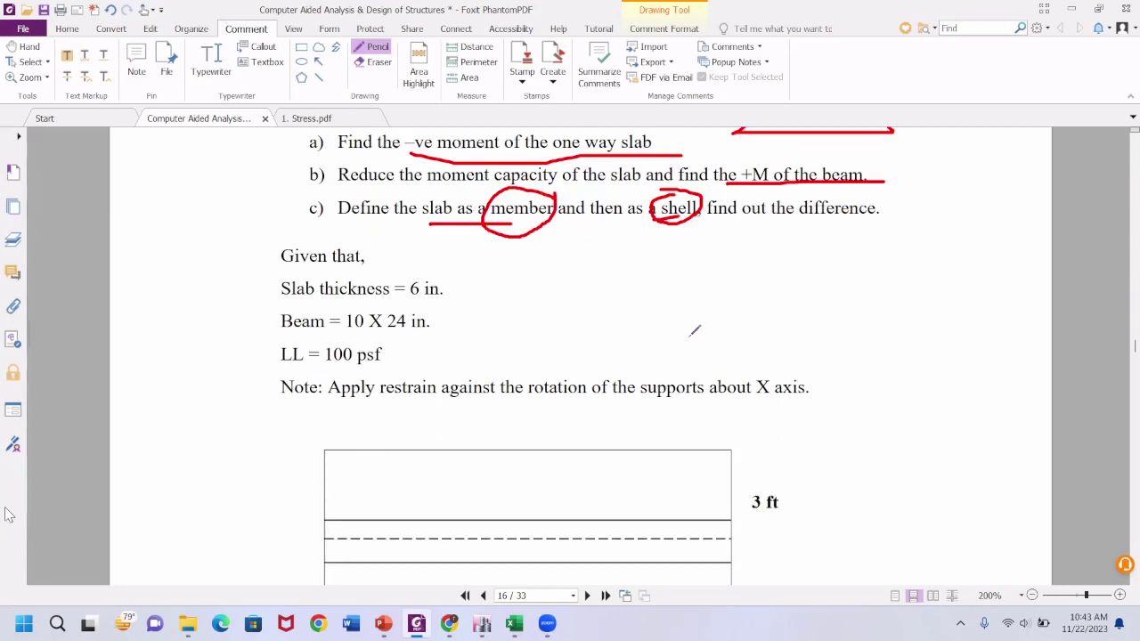